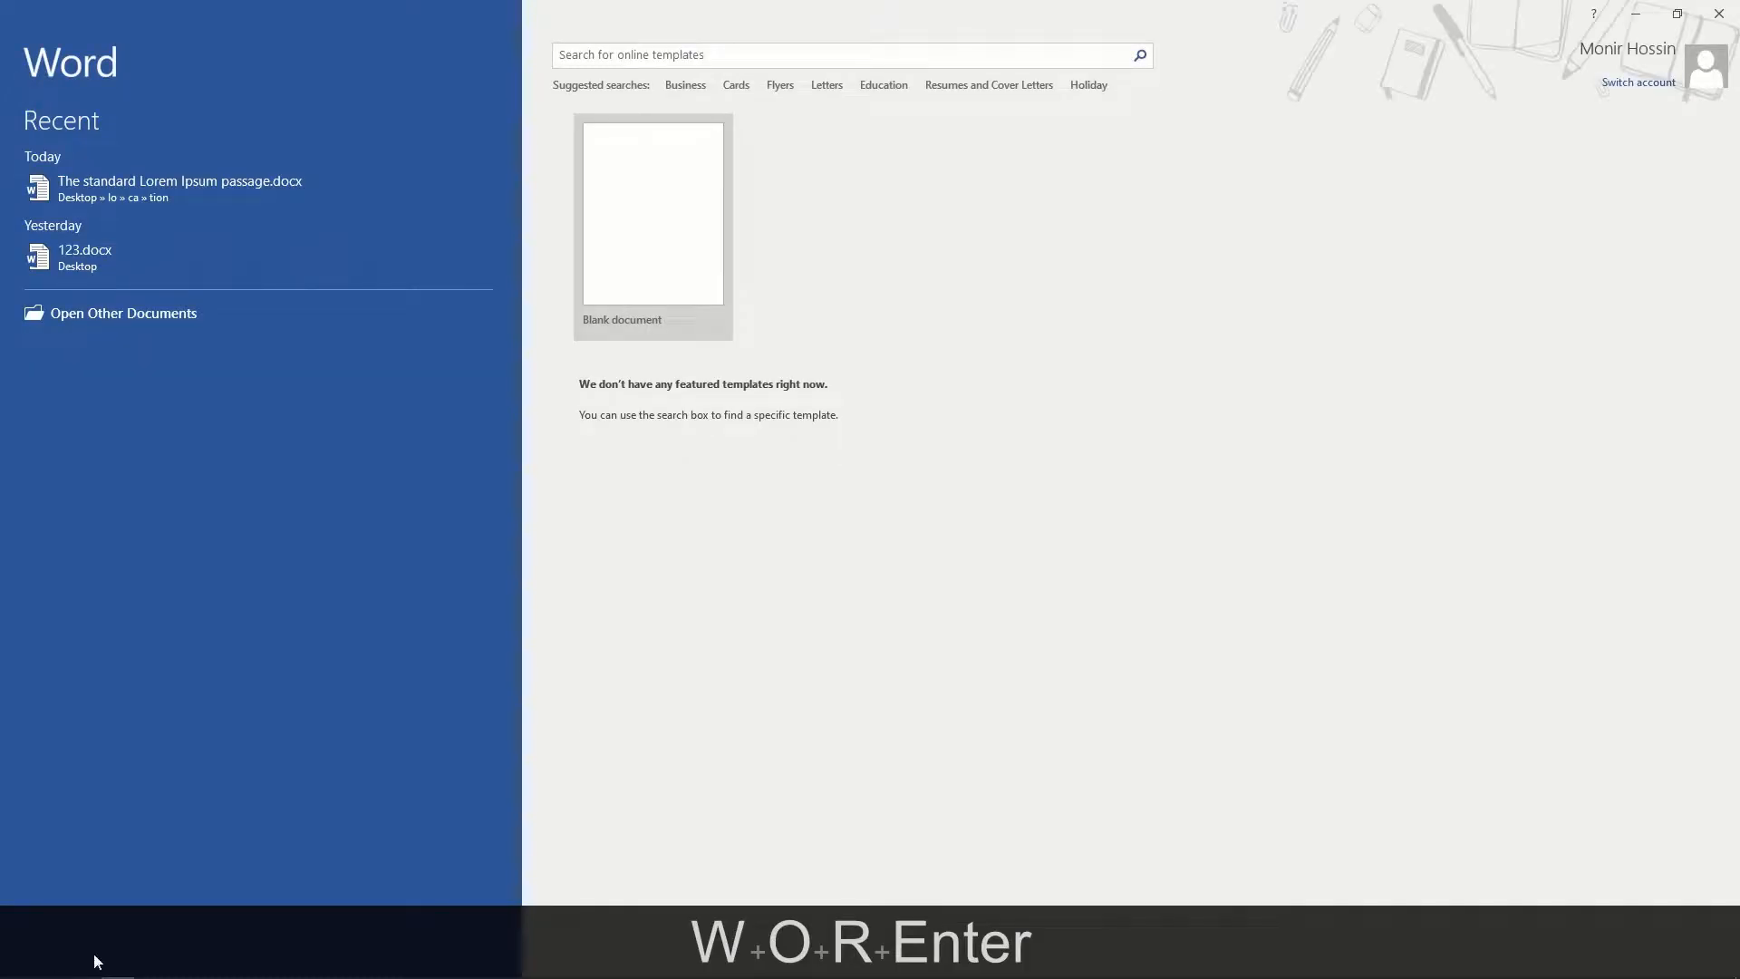
# - Create a new blank document, Document1, from the Word start screen
pyautogui.click(683, 304)
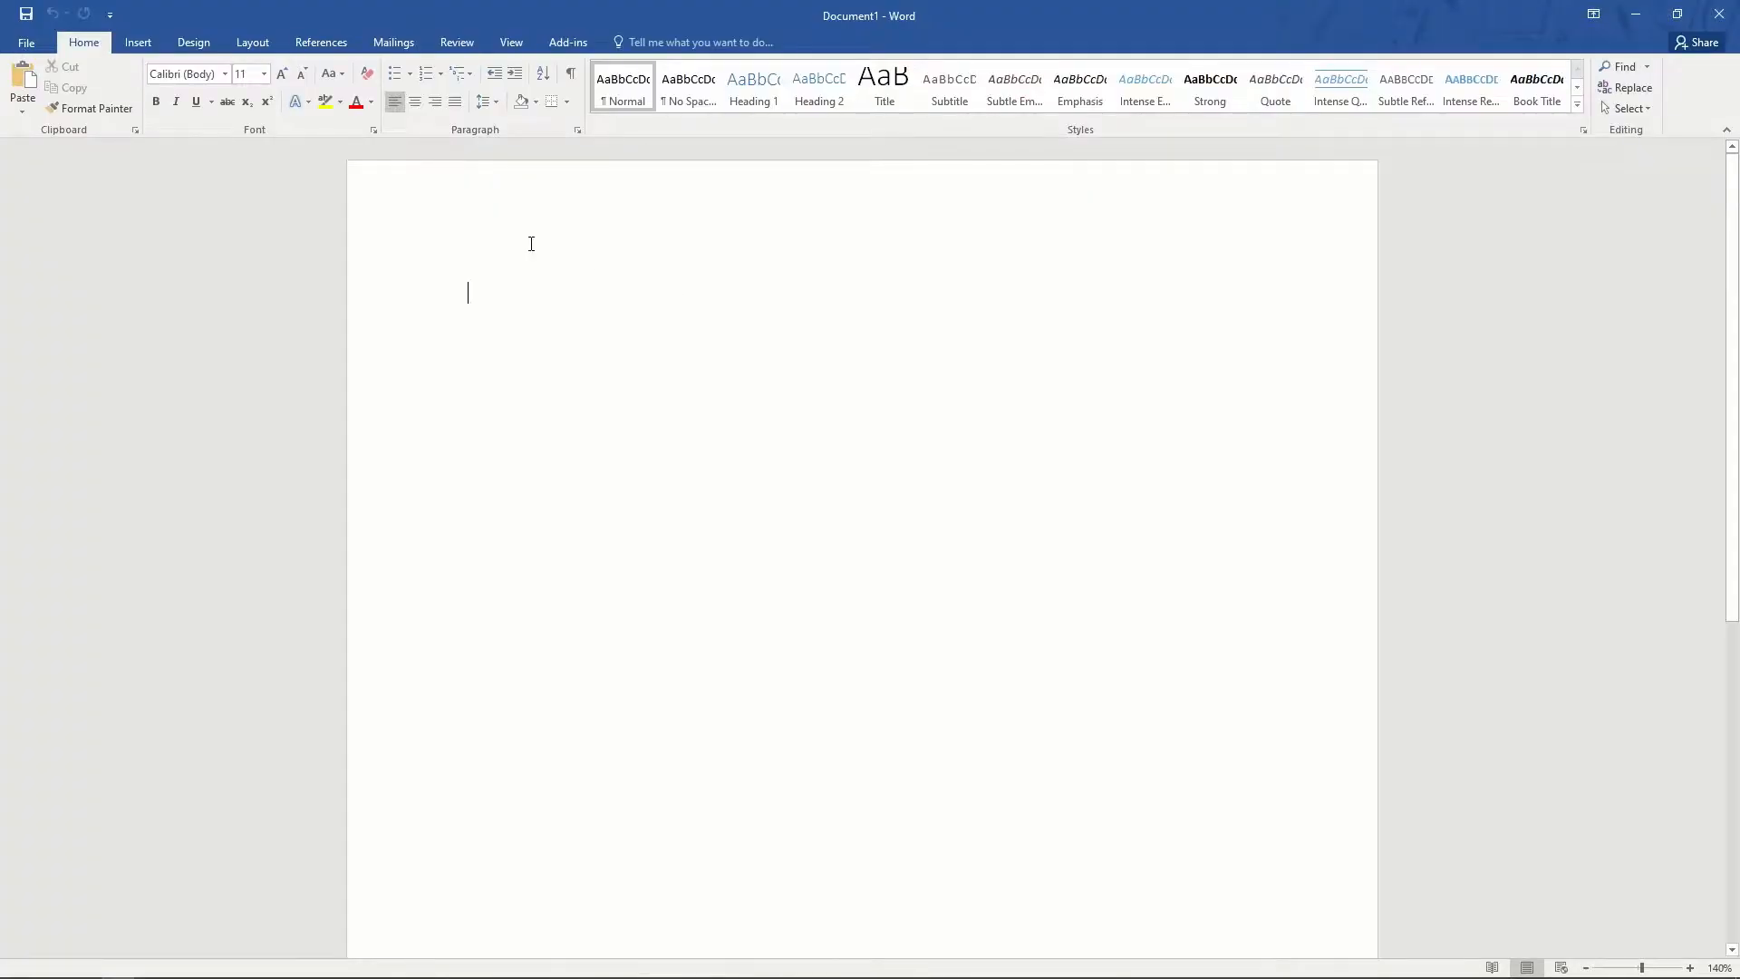
# - Browse the Shapes gallery on the Insert tab without adding anything, then close it
pyautogui.click(138, 43)
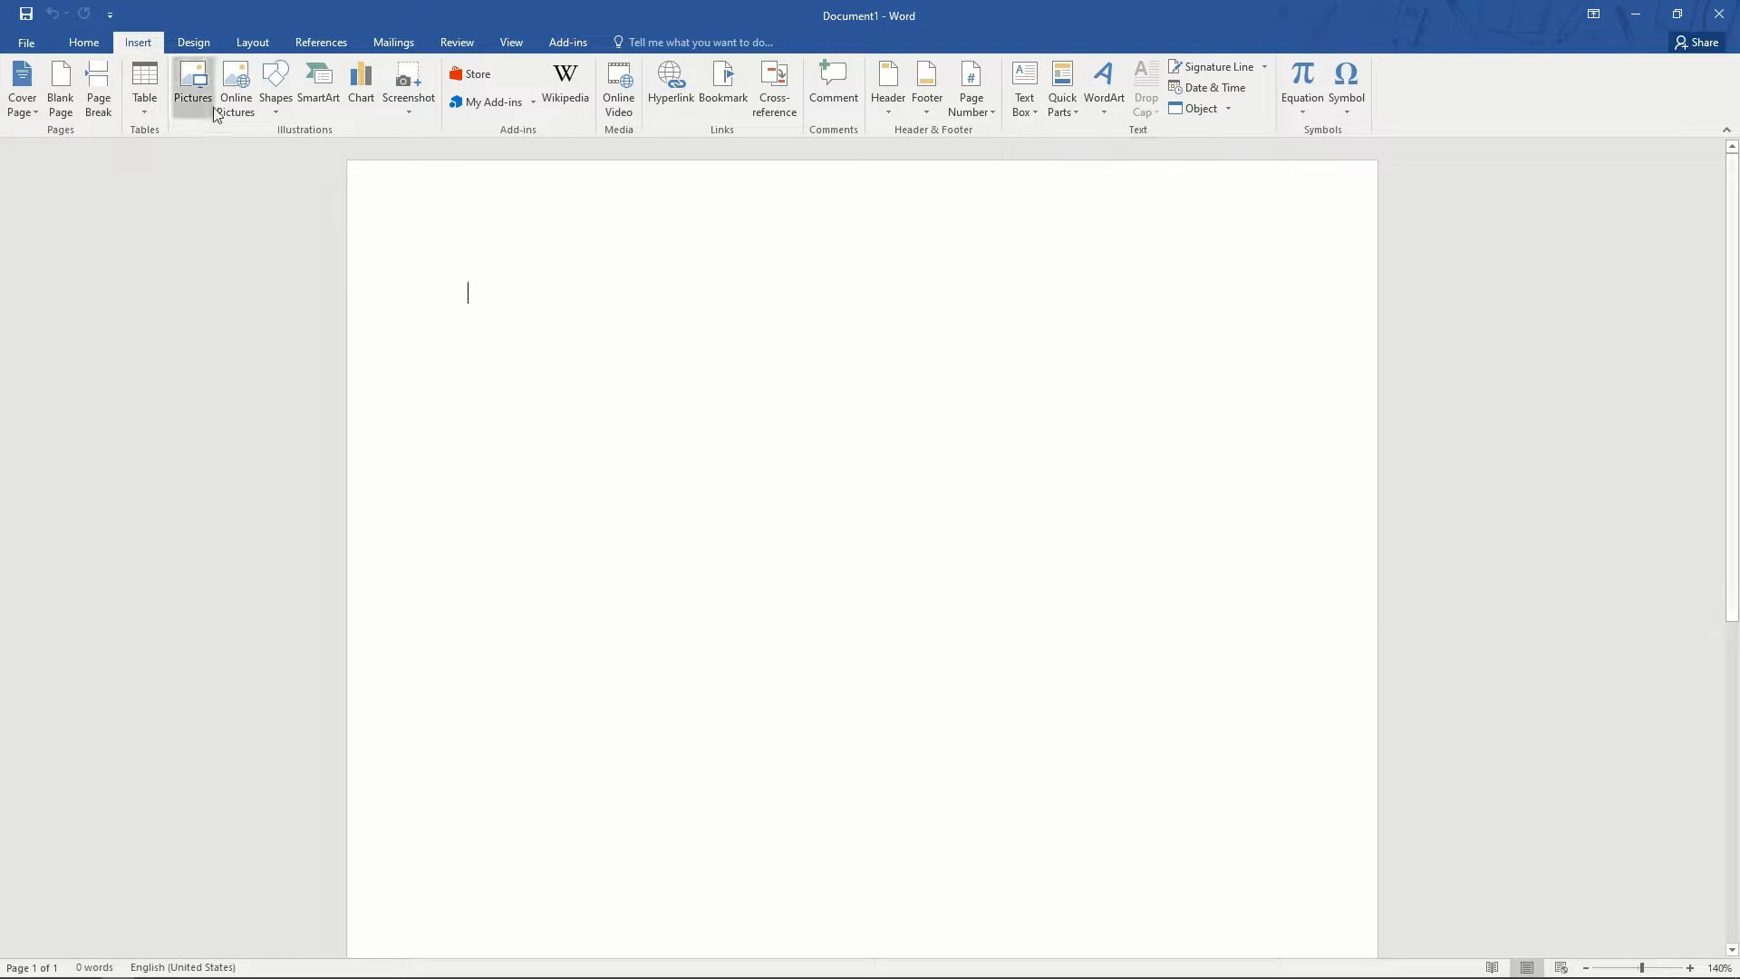
pyautogui.click(277, 99)
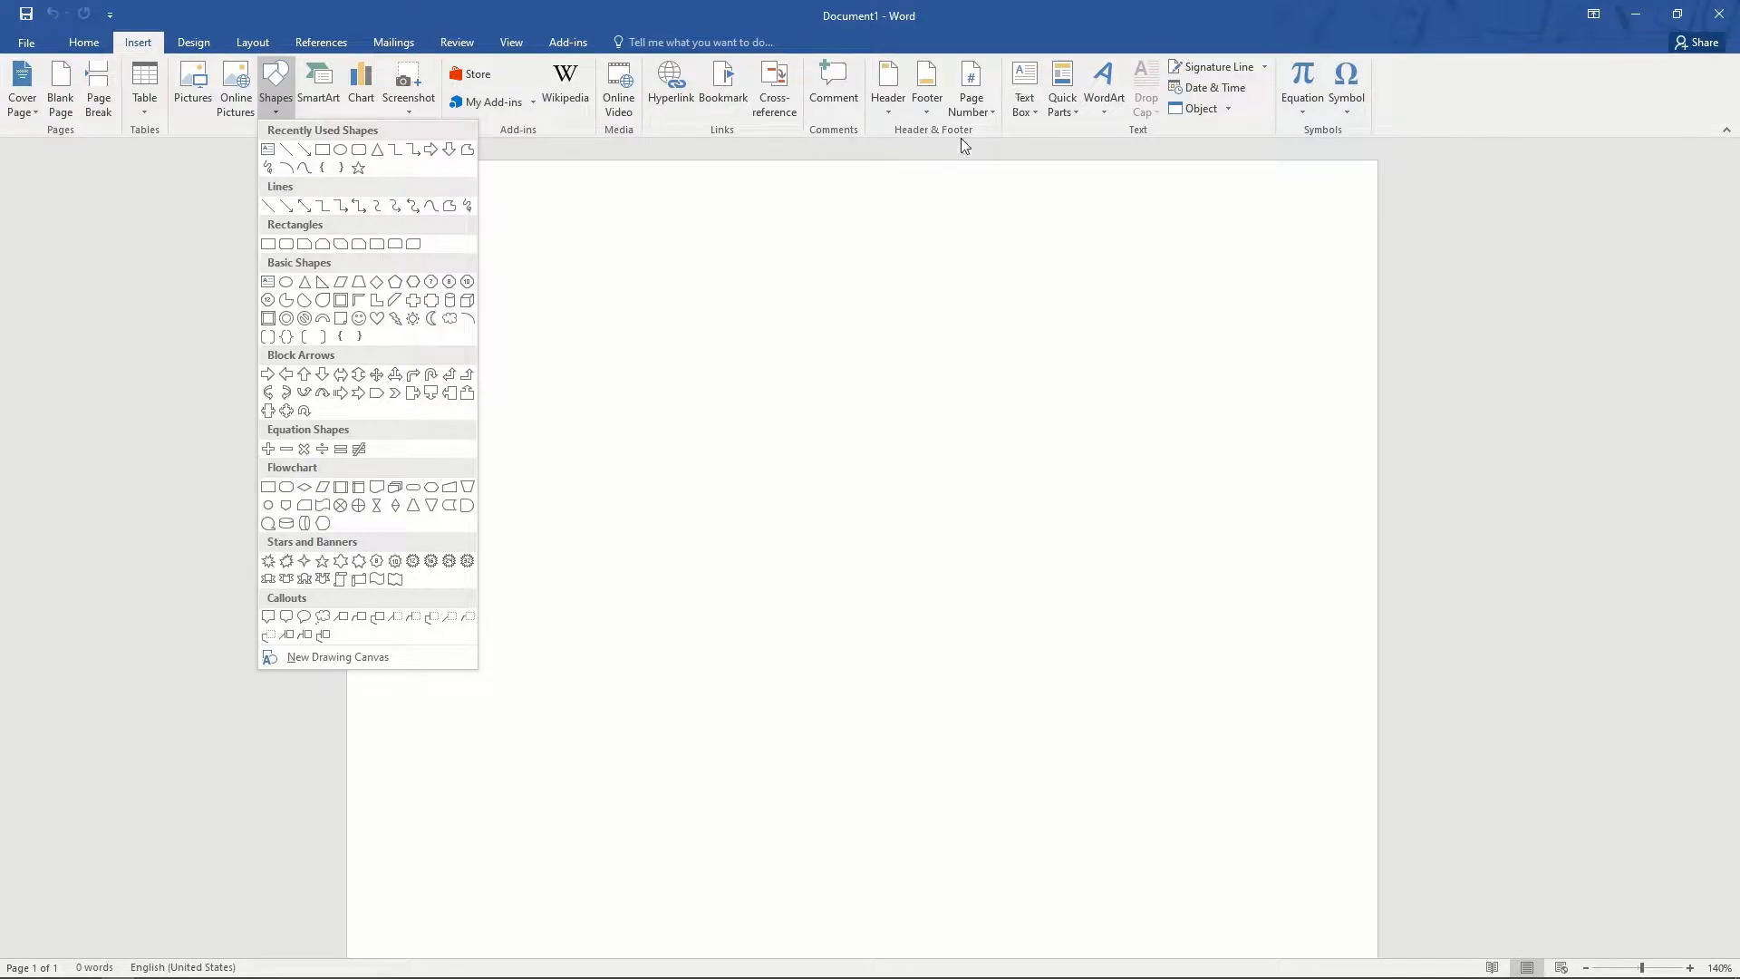
pyautogui.click(1027, 81)
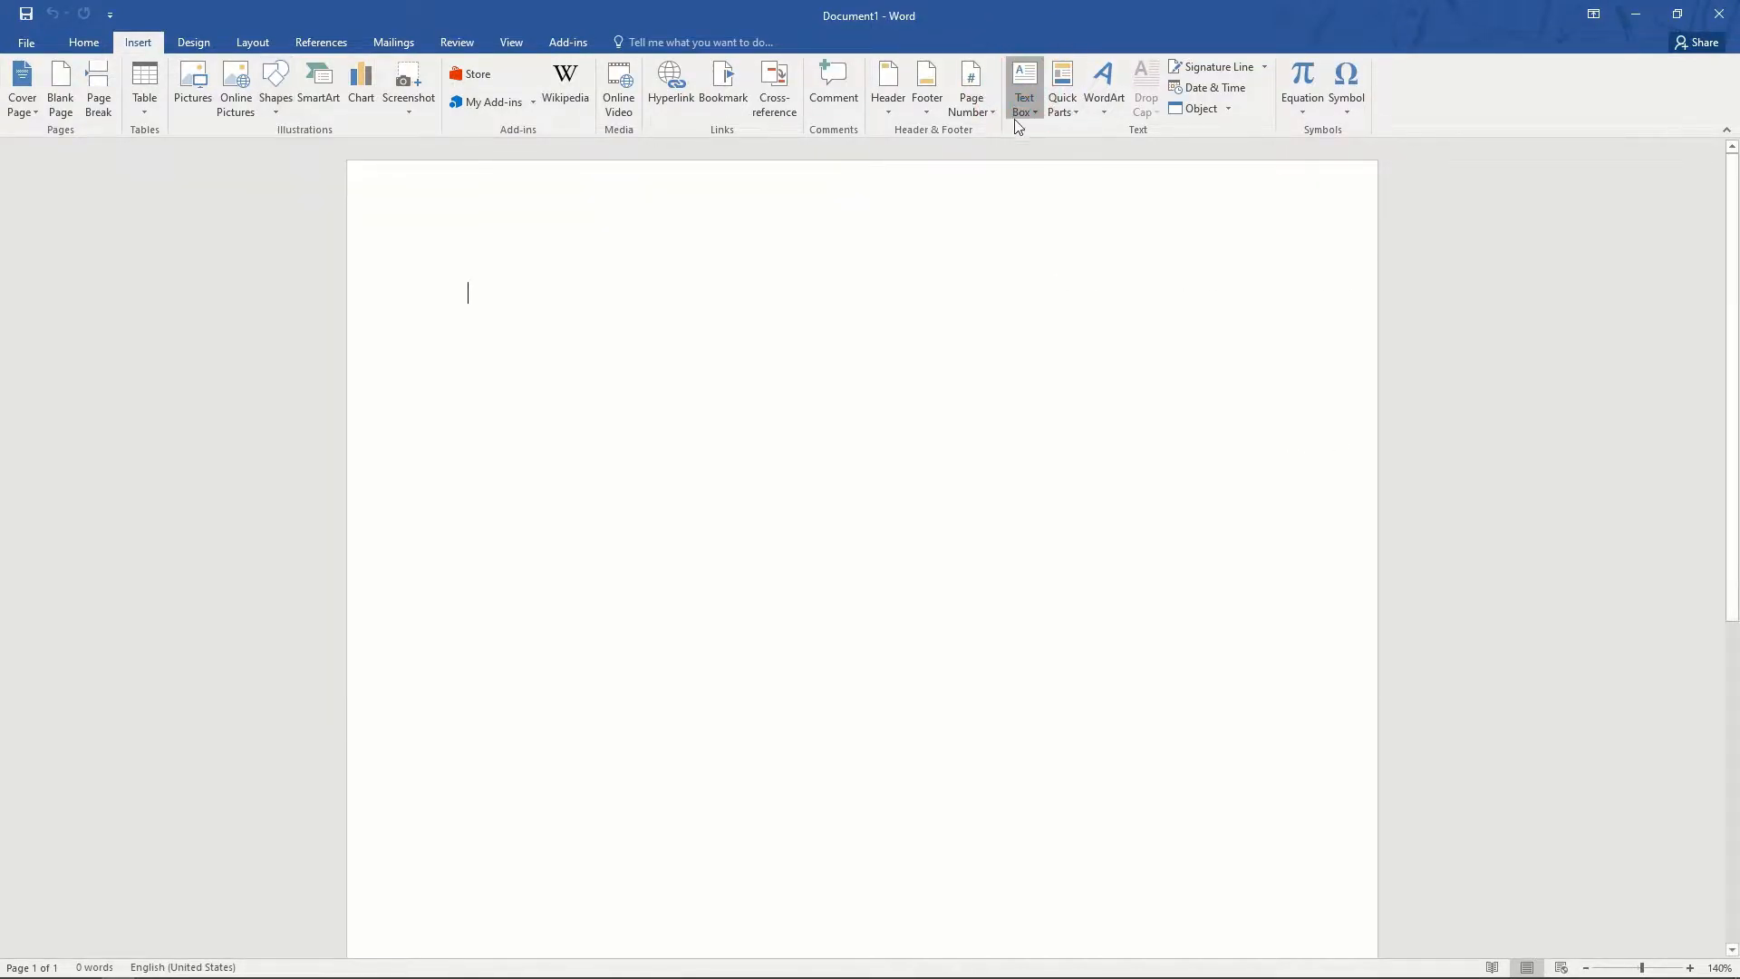
# - Add a Simple Text Box near the top-left and clear out all its text
pyautogui.click(1076, 233)
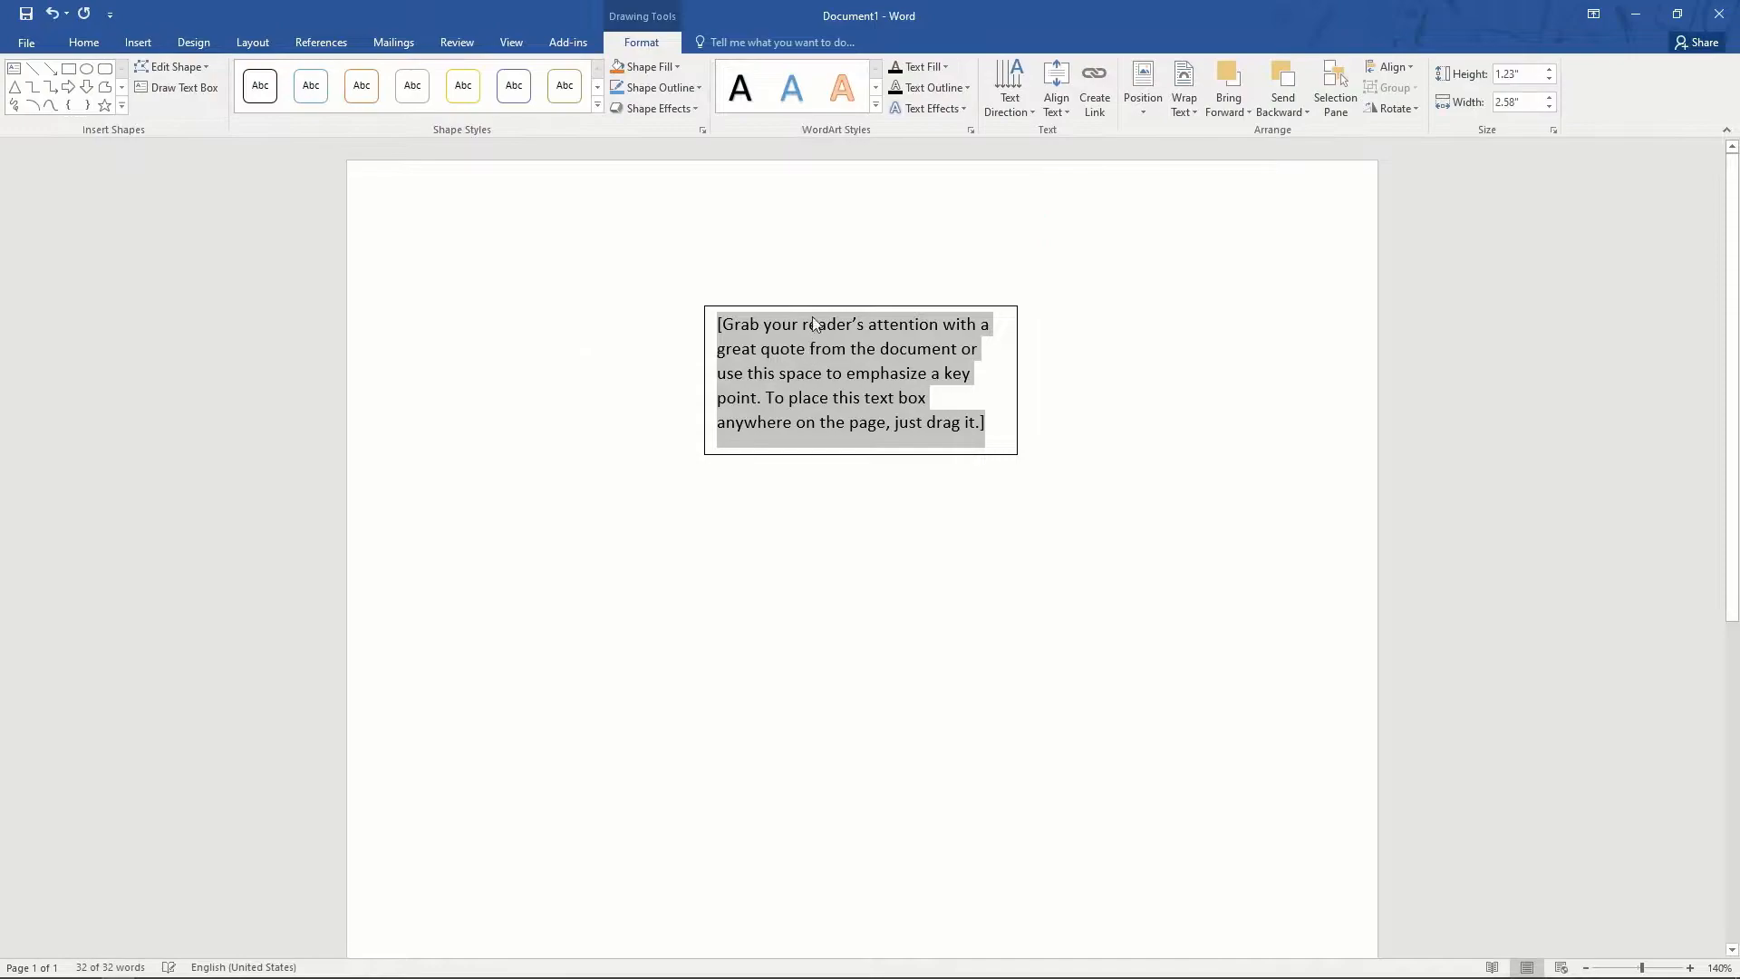
pyautogui.moveTo(819, 306); pyautogui.dragTo(710, 417)
pyautogui.click(709, 417)
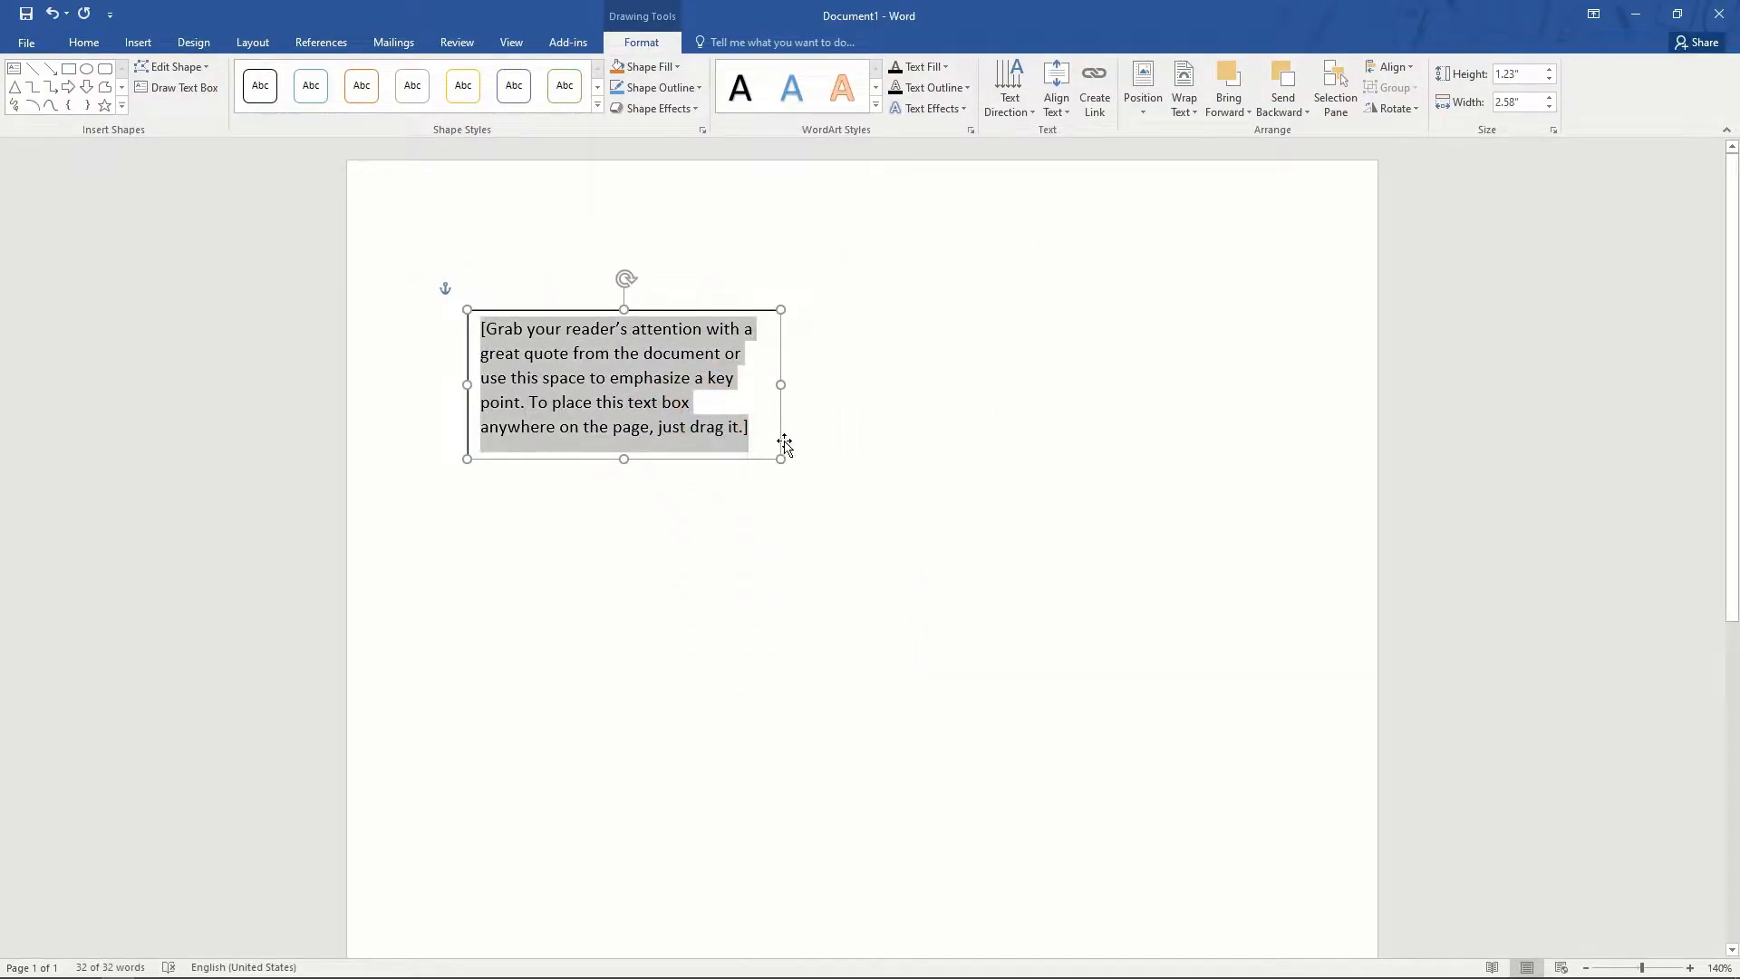
pyautogui.write('jhsdjsdlkjsdjf')
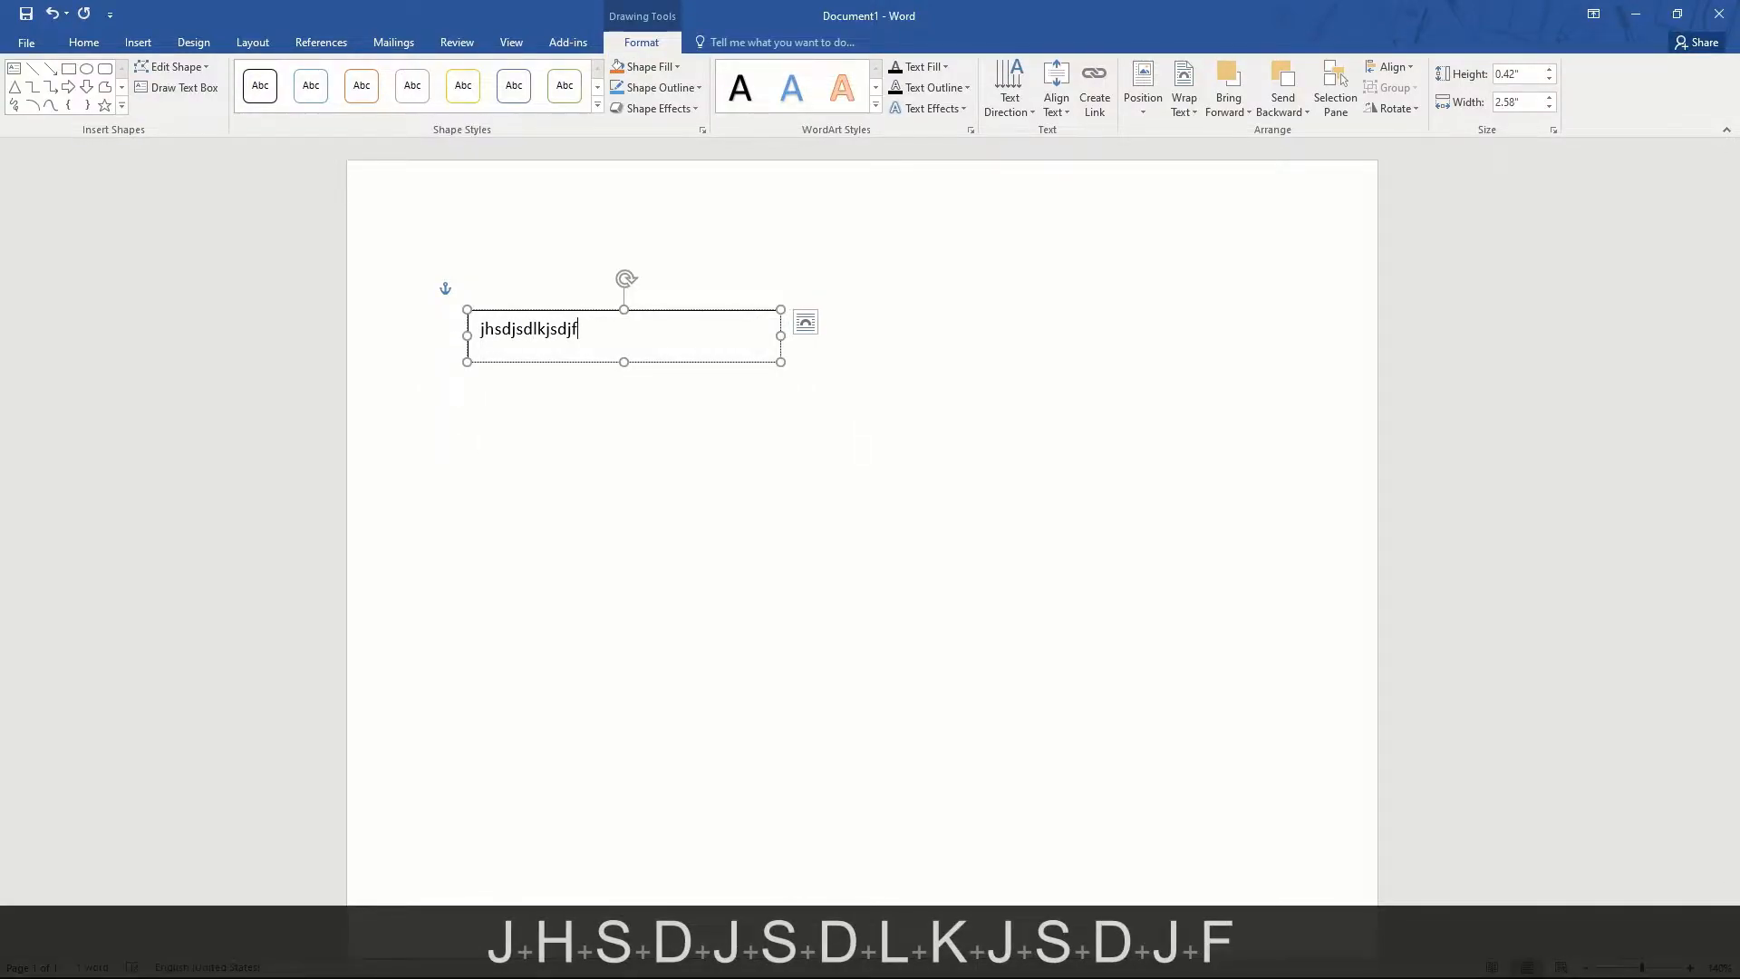
pyautogui.hotkey('ctrl', 'a')
pyautogui.press('Delete')
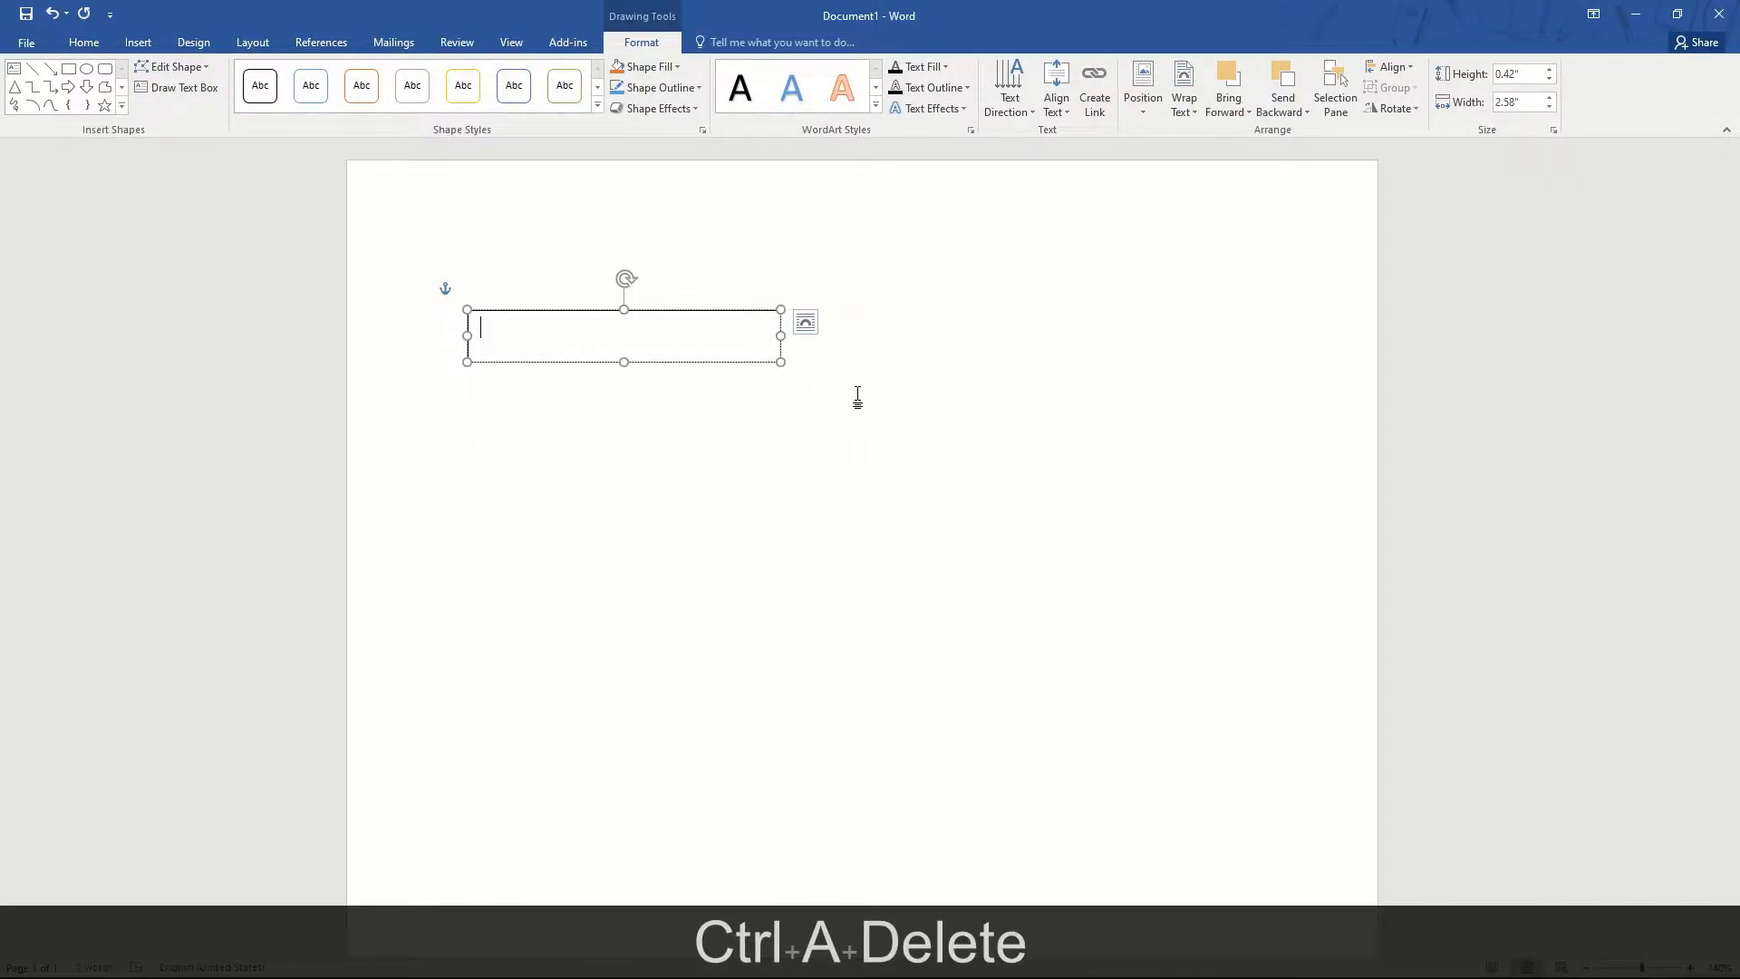
pyautogui.click(138, 43)
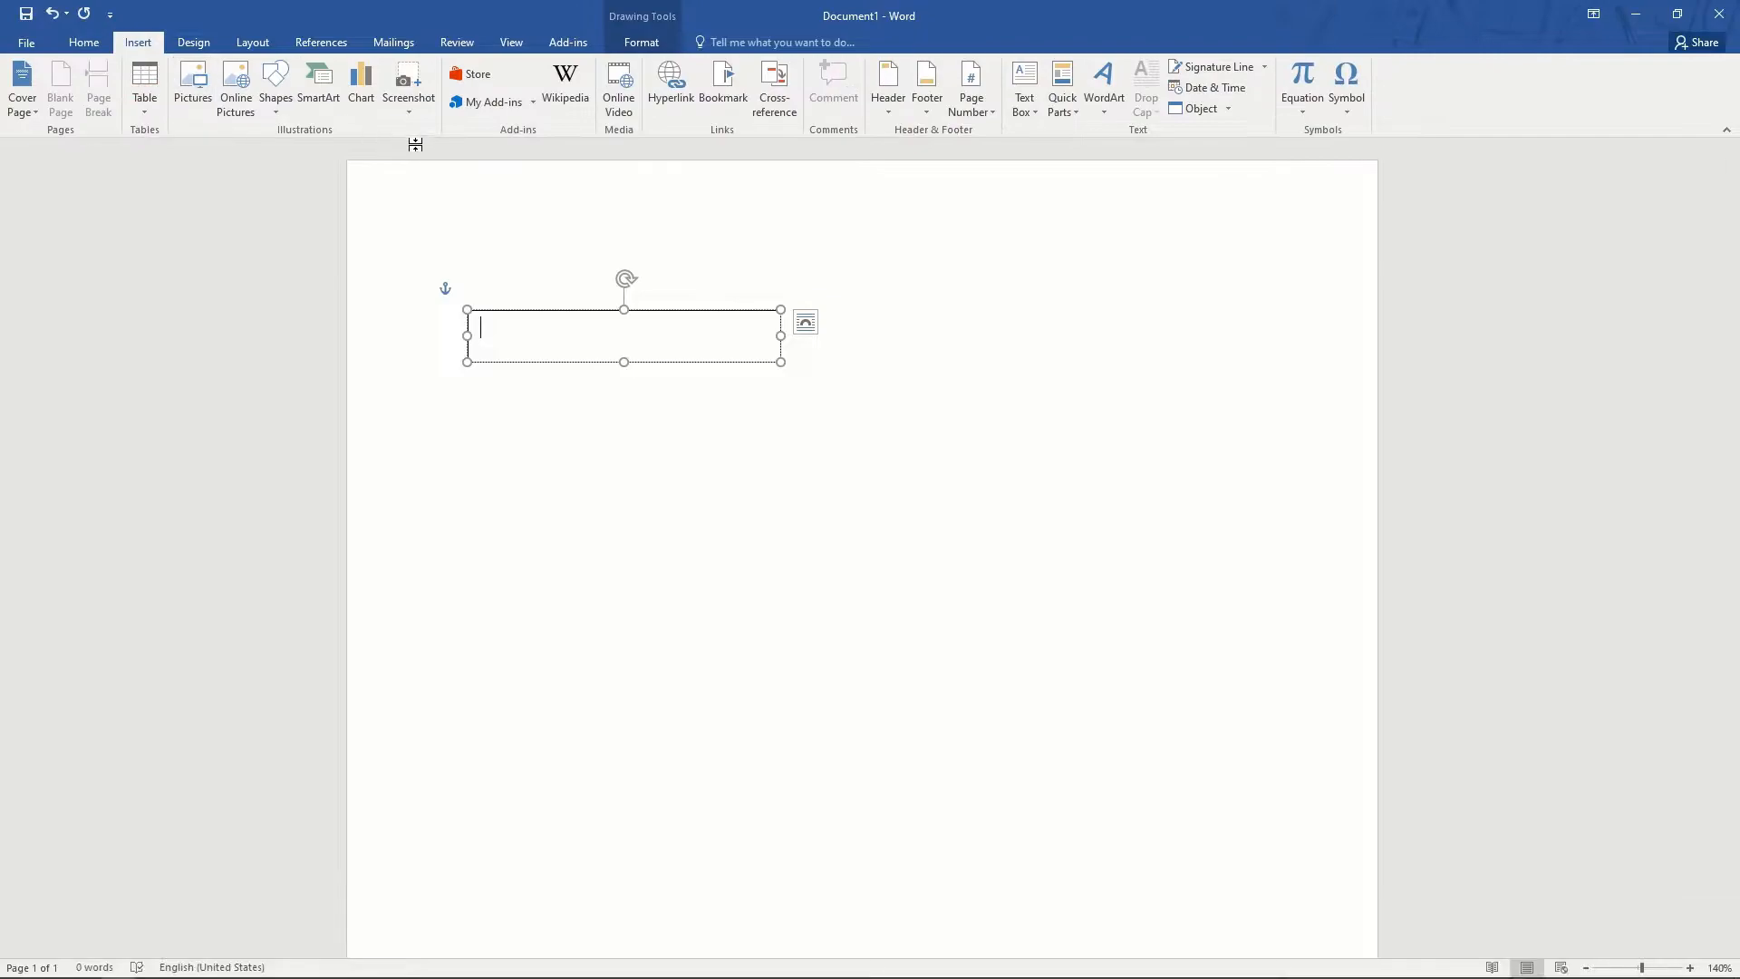
# - Insert logo.png from Works (E:) > TECH TD and drag it to the page's right side
pyautogui.click(193, 88)
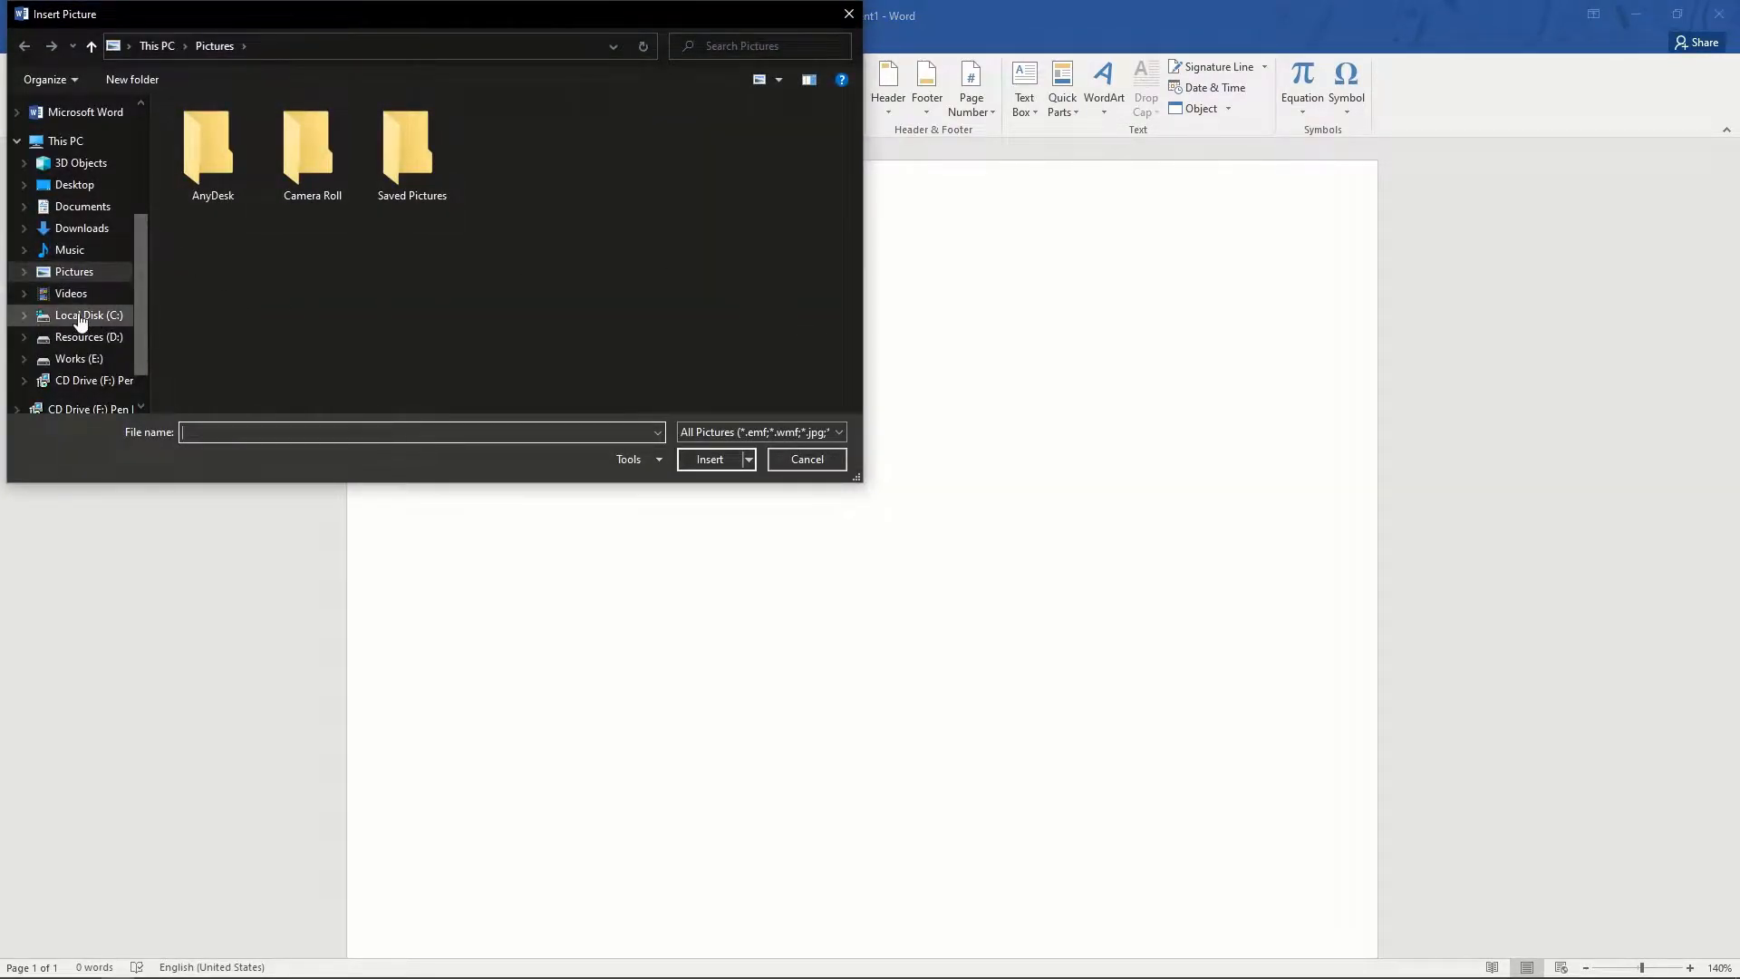
pyautogui.click(81, 361)
pyautogui.scroll(-4, 330, 349)
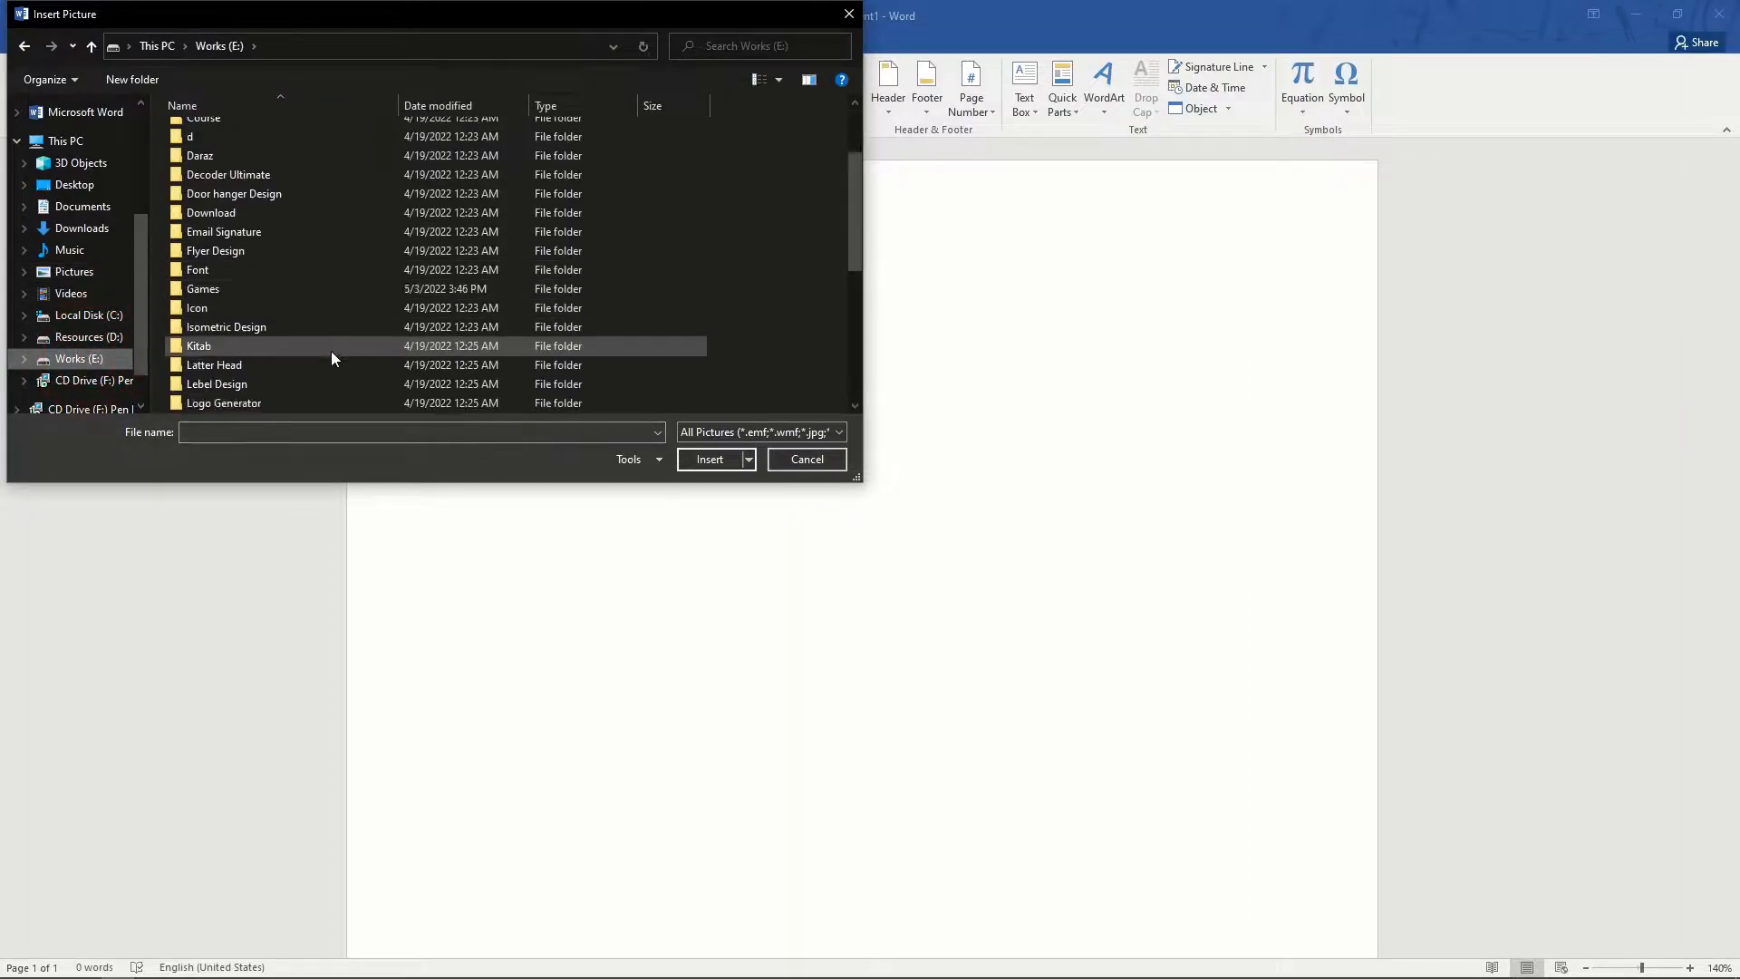
pyautogui.scroll(-3, 263, 345)
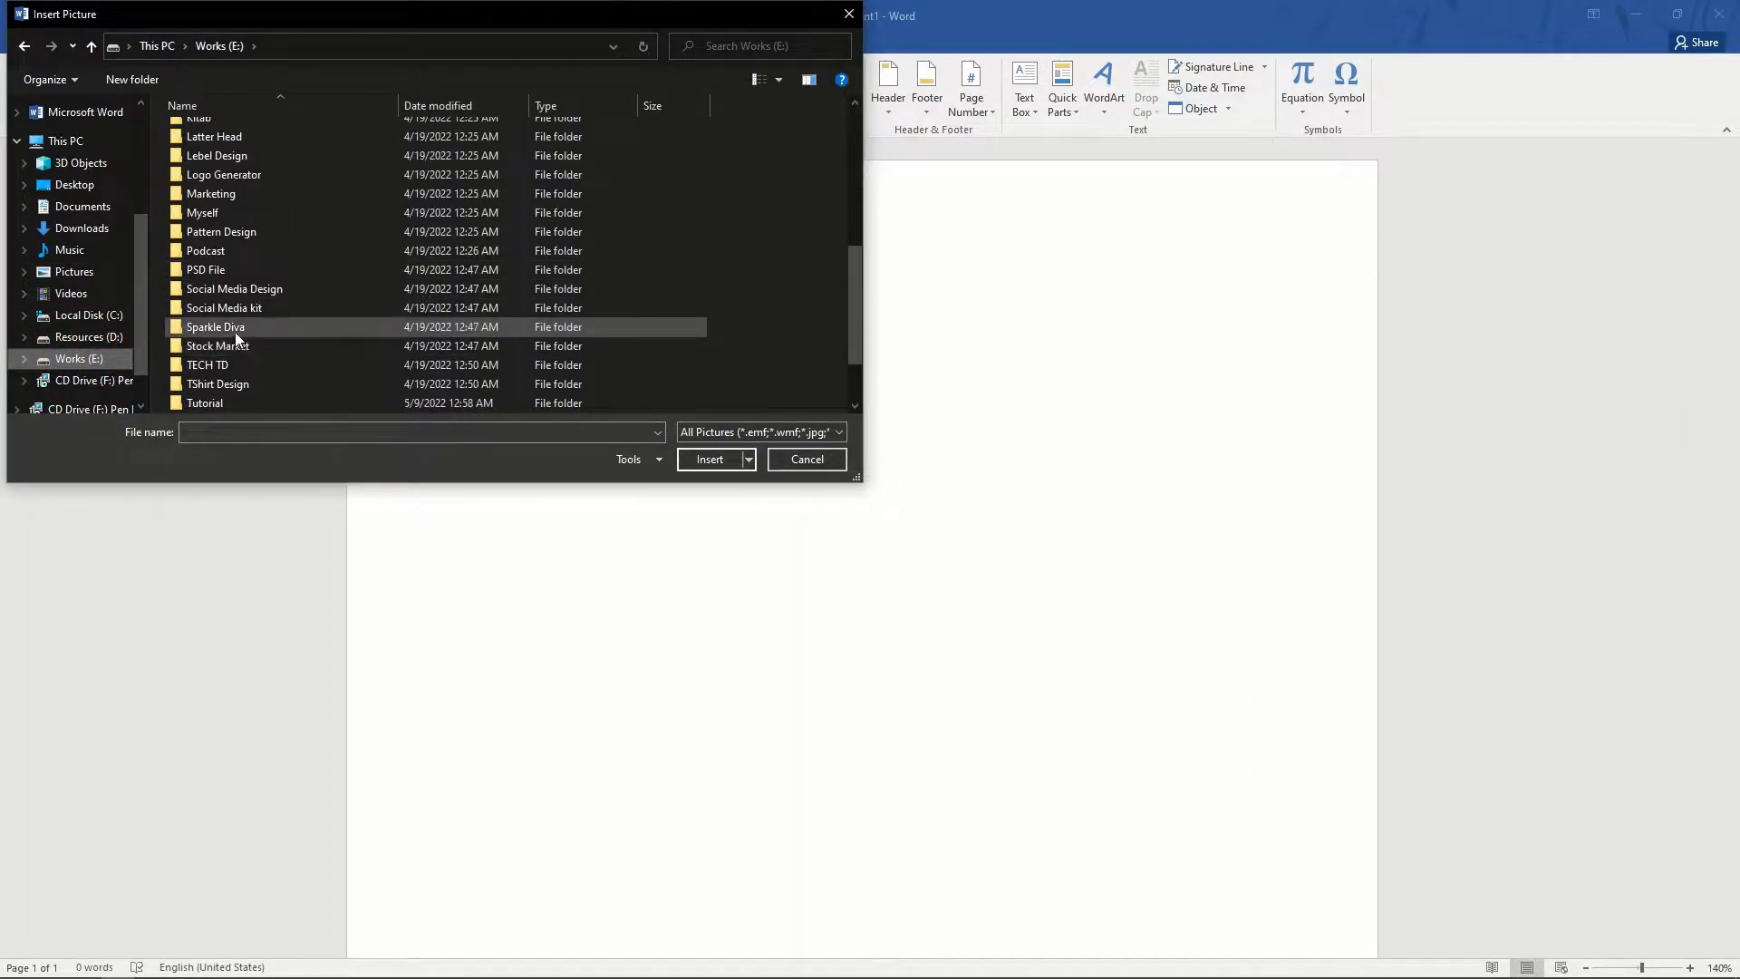
pyautogui.click(242, 368)
pyautogui.doubleClick(242, 366)
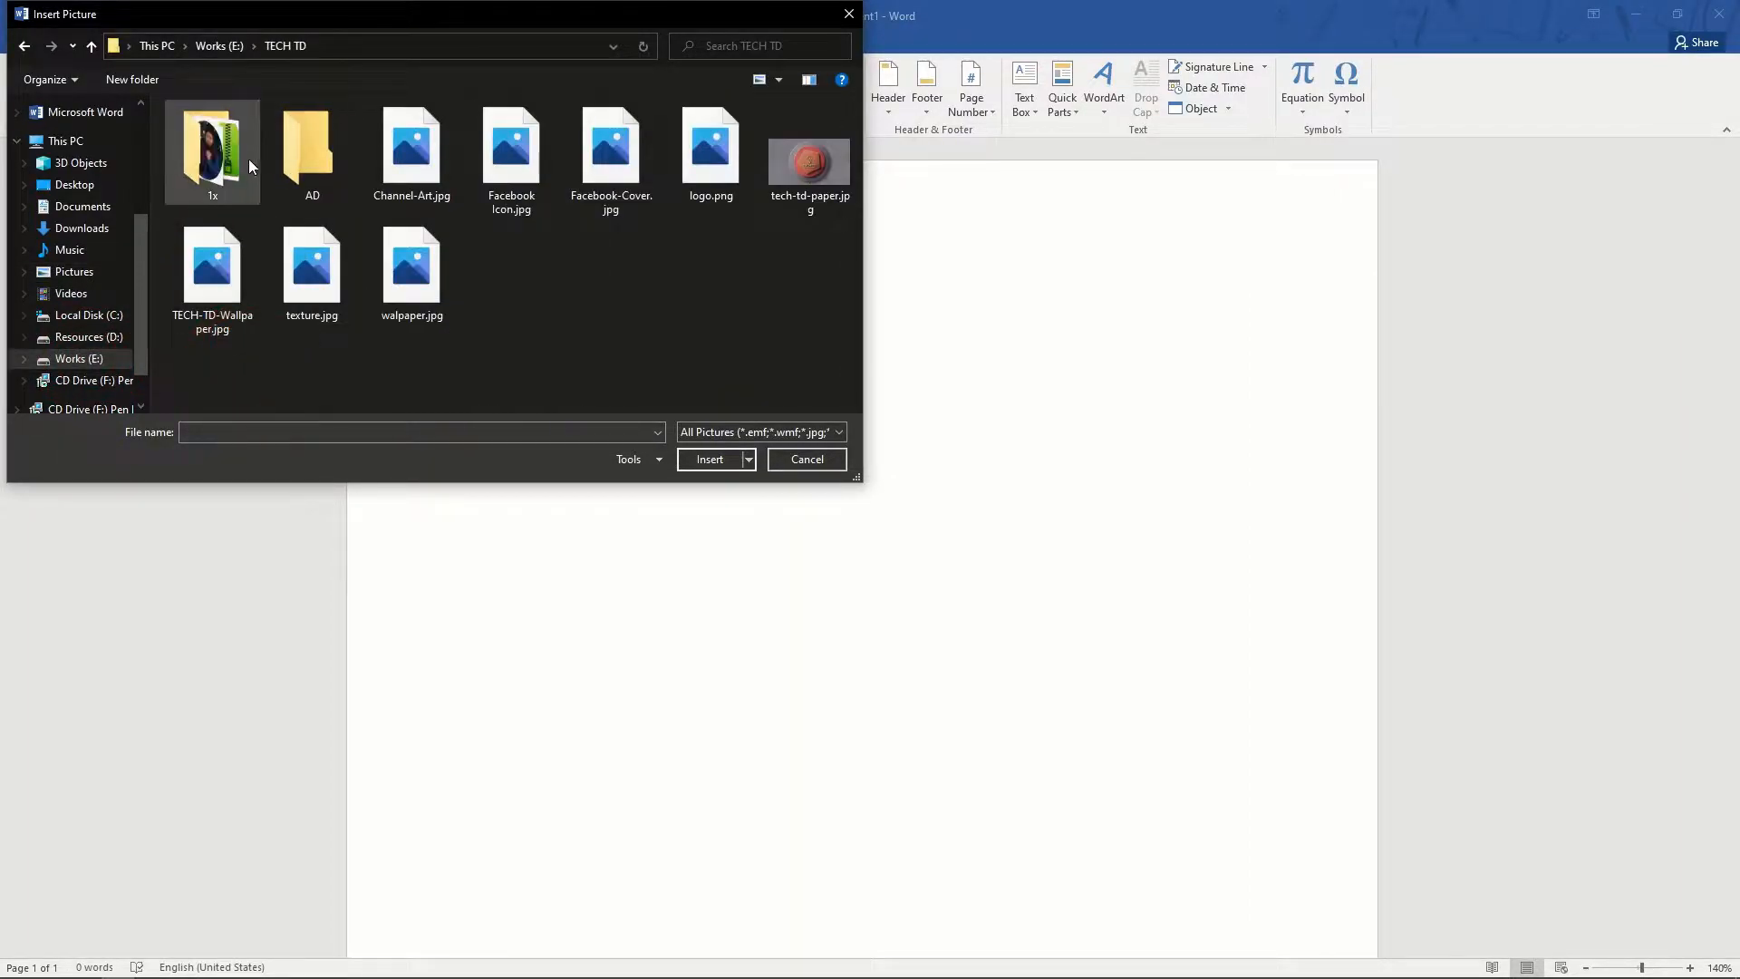
pyautogui.click(681, 174)
pyautogui.click(696, 460)
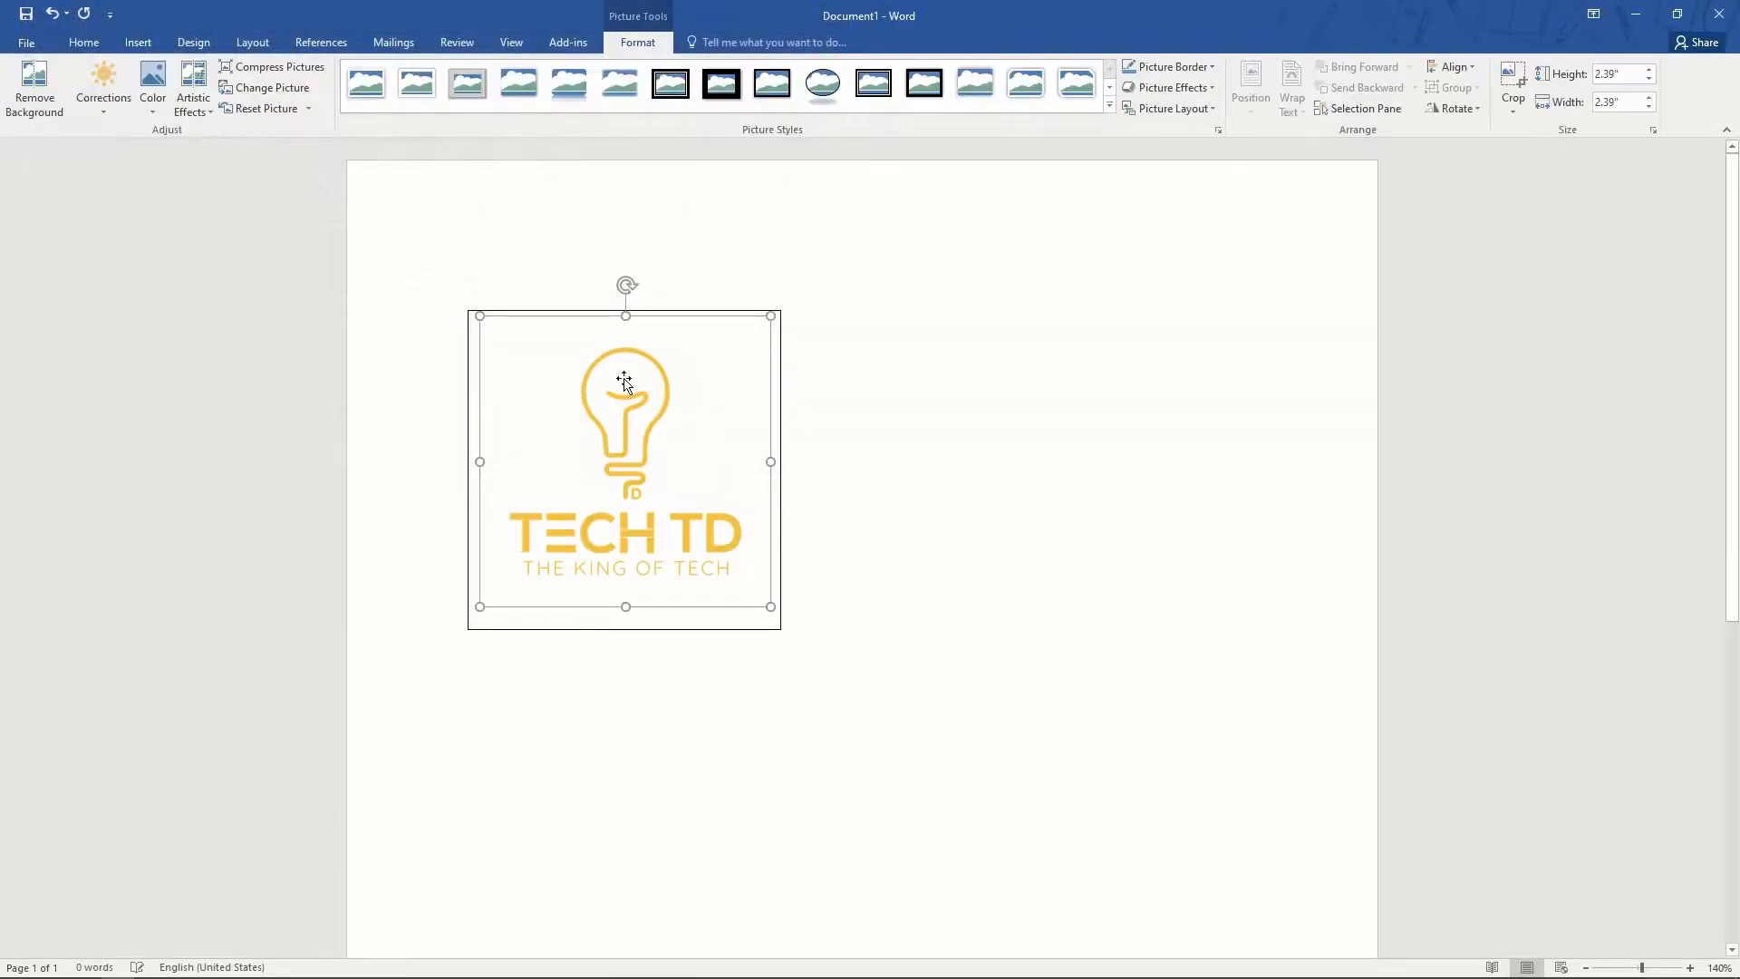
pyautogui.click(670, 309)
pyautogui.moveTo(669, 315); pyautogui.dragTo(1172, 332)
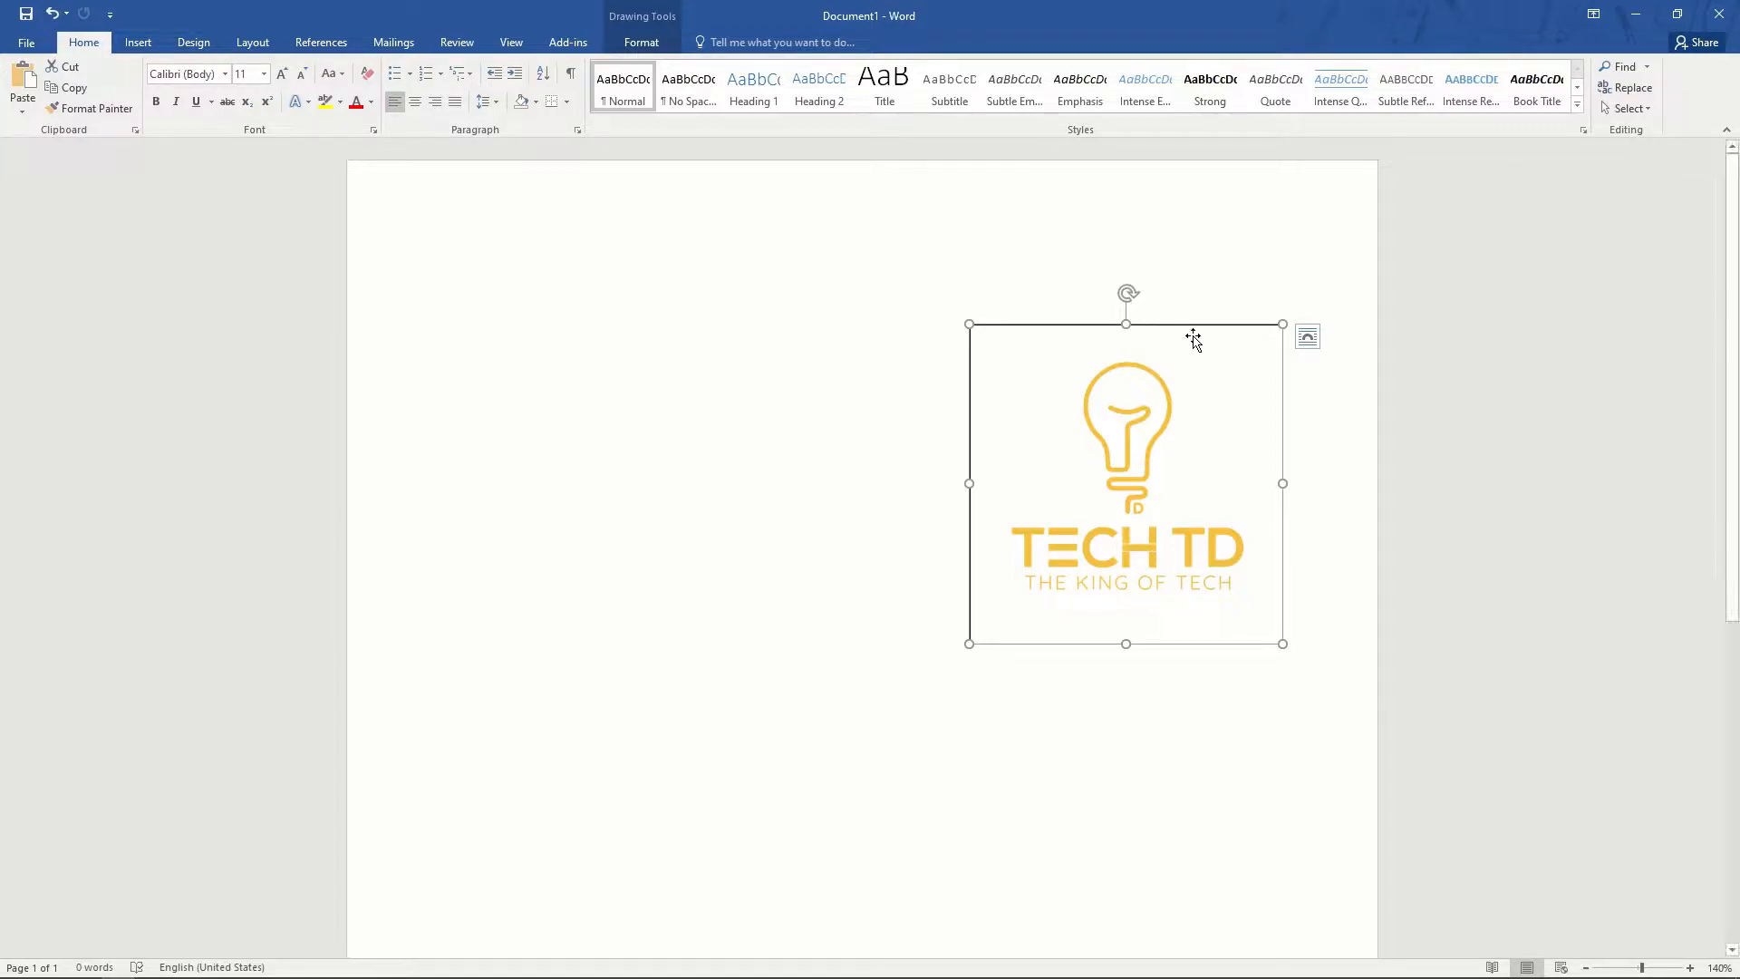
# - Delete the logo, move the empty text box left, and type 'sdfsdfsd' into it
pyautogui.click(1170, 399)
pyautogui.press('Delete')
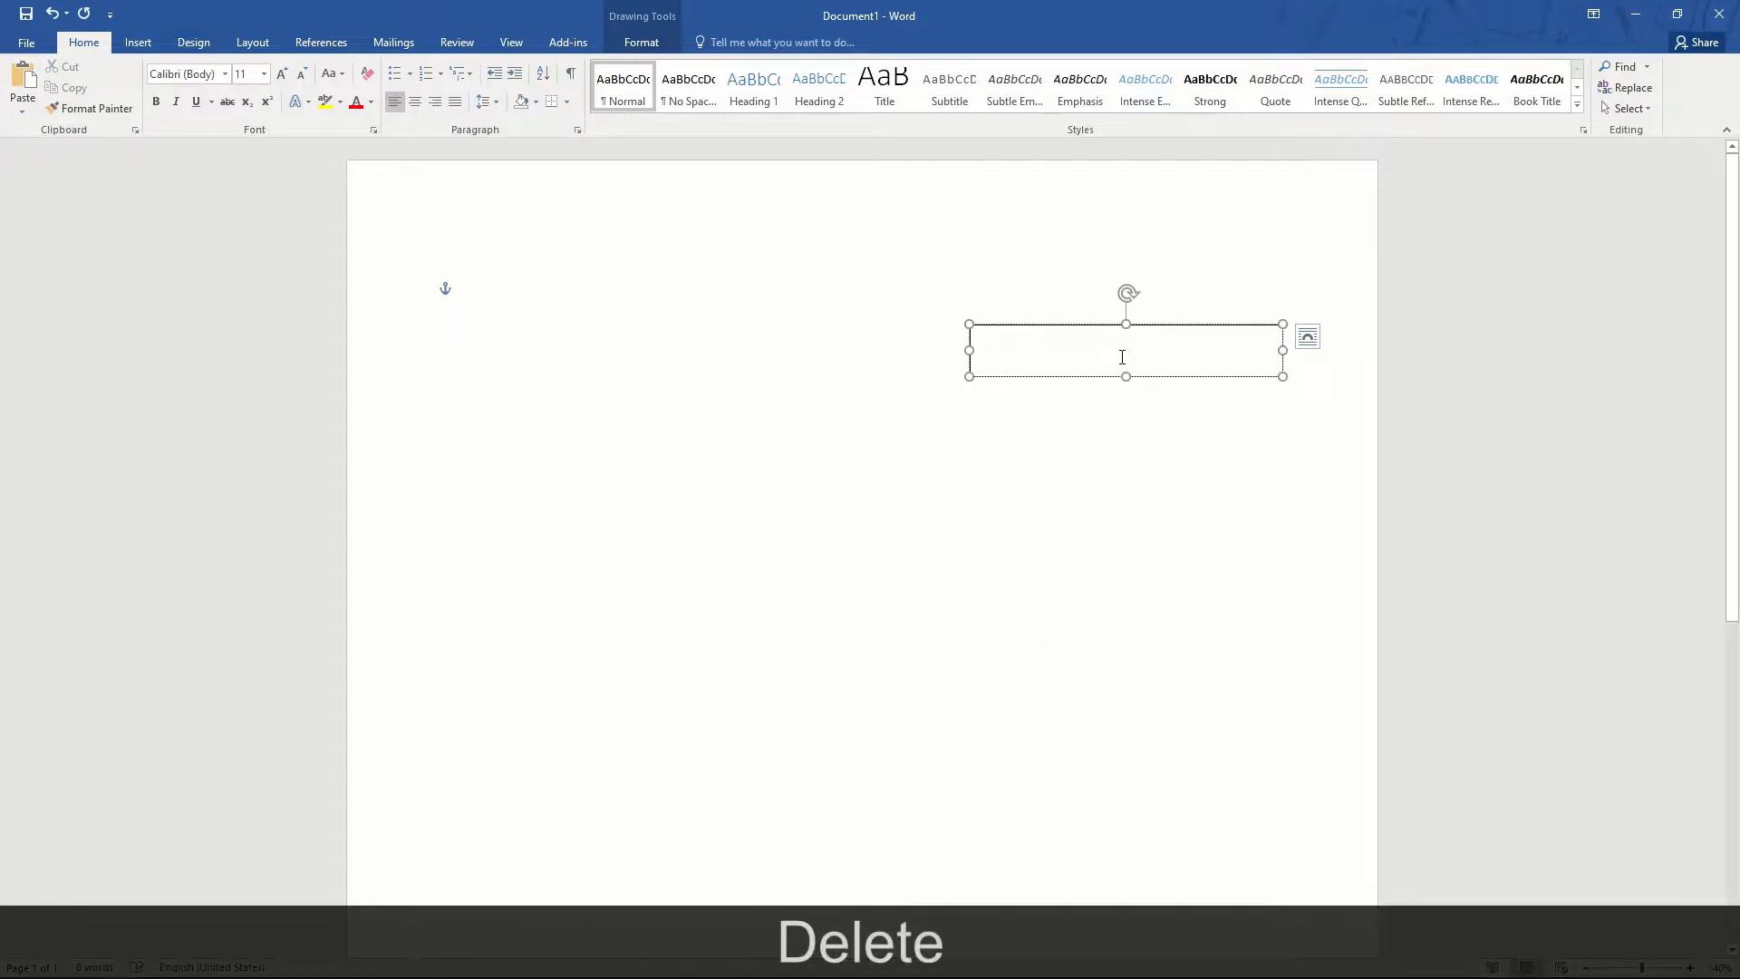
pyautogui.moveTo(1151, 336); pyautogui.dragTo(862, 349)
pyautogui.click(852, 369)
pyautogui.write('sdfsdfsd')
pyautogui.click(971, 514)
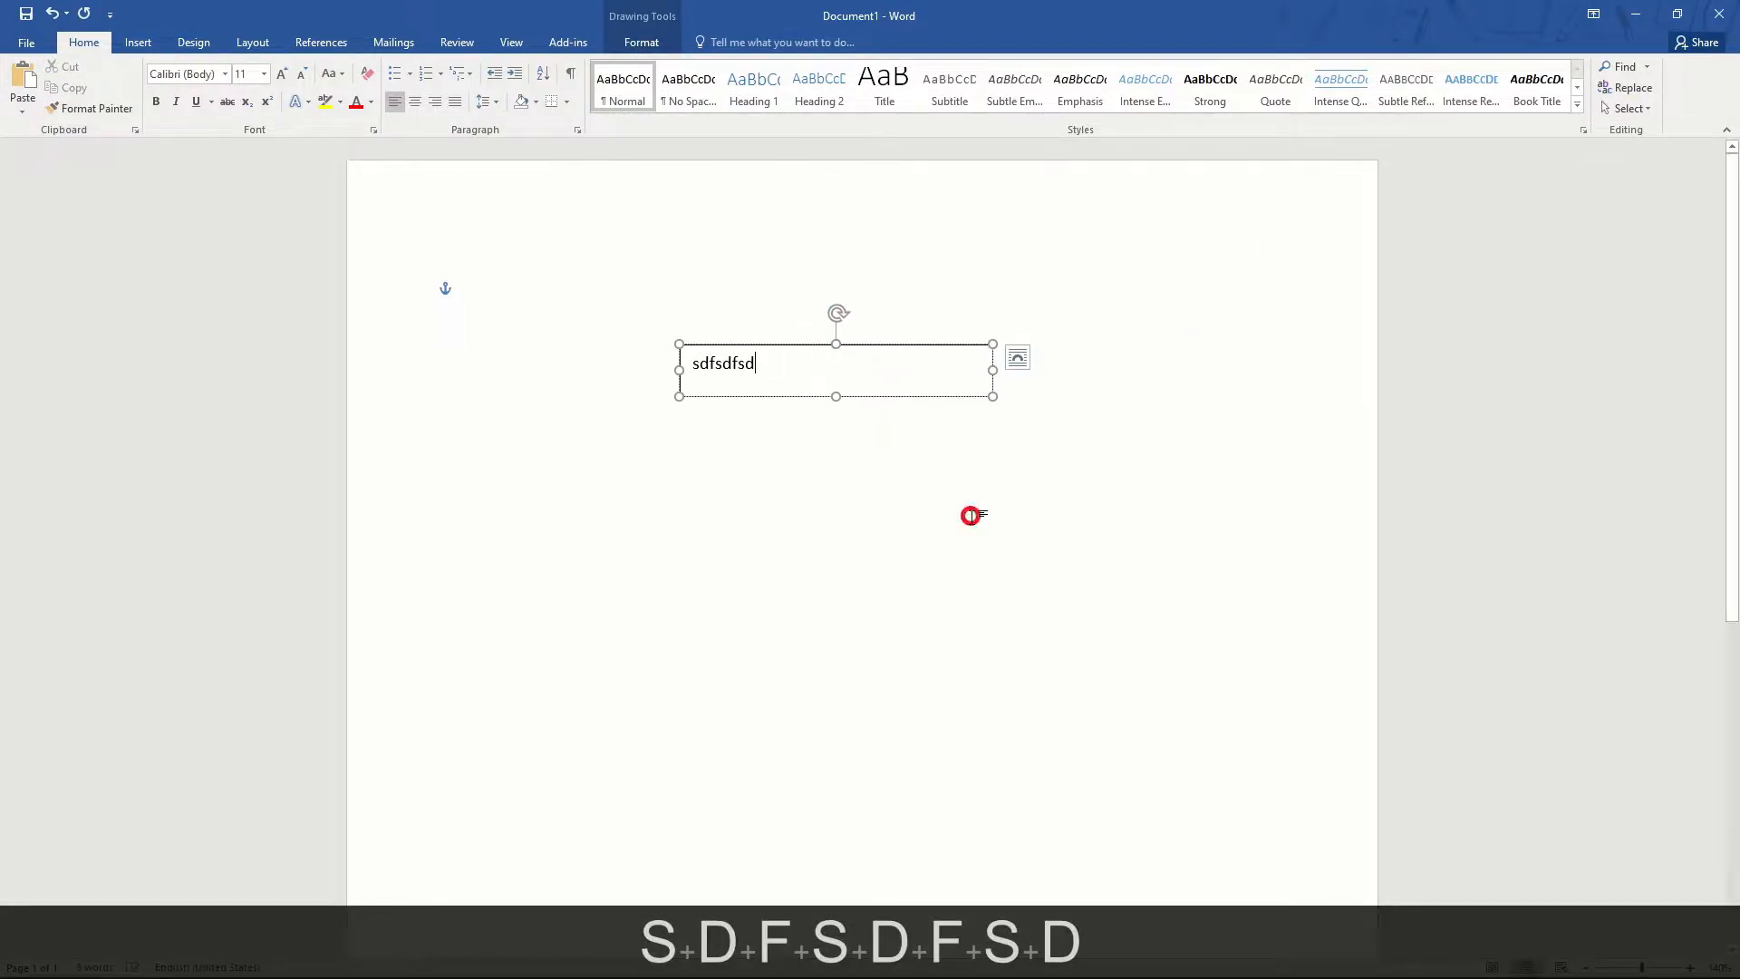
# - Set the text box's Shape Fill and Shape Outline to none
pyautogui.click(805, 345)
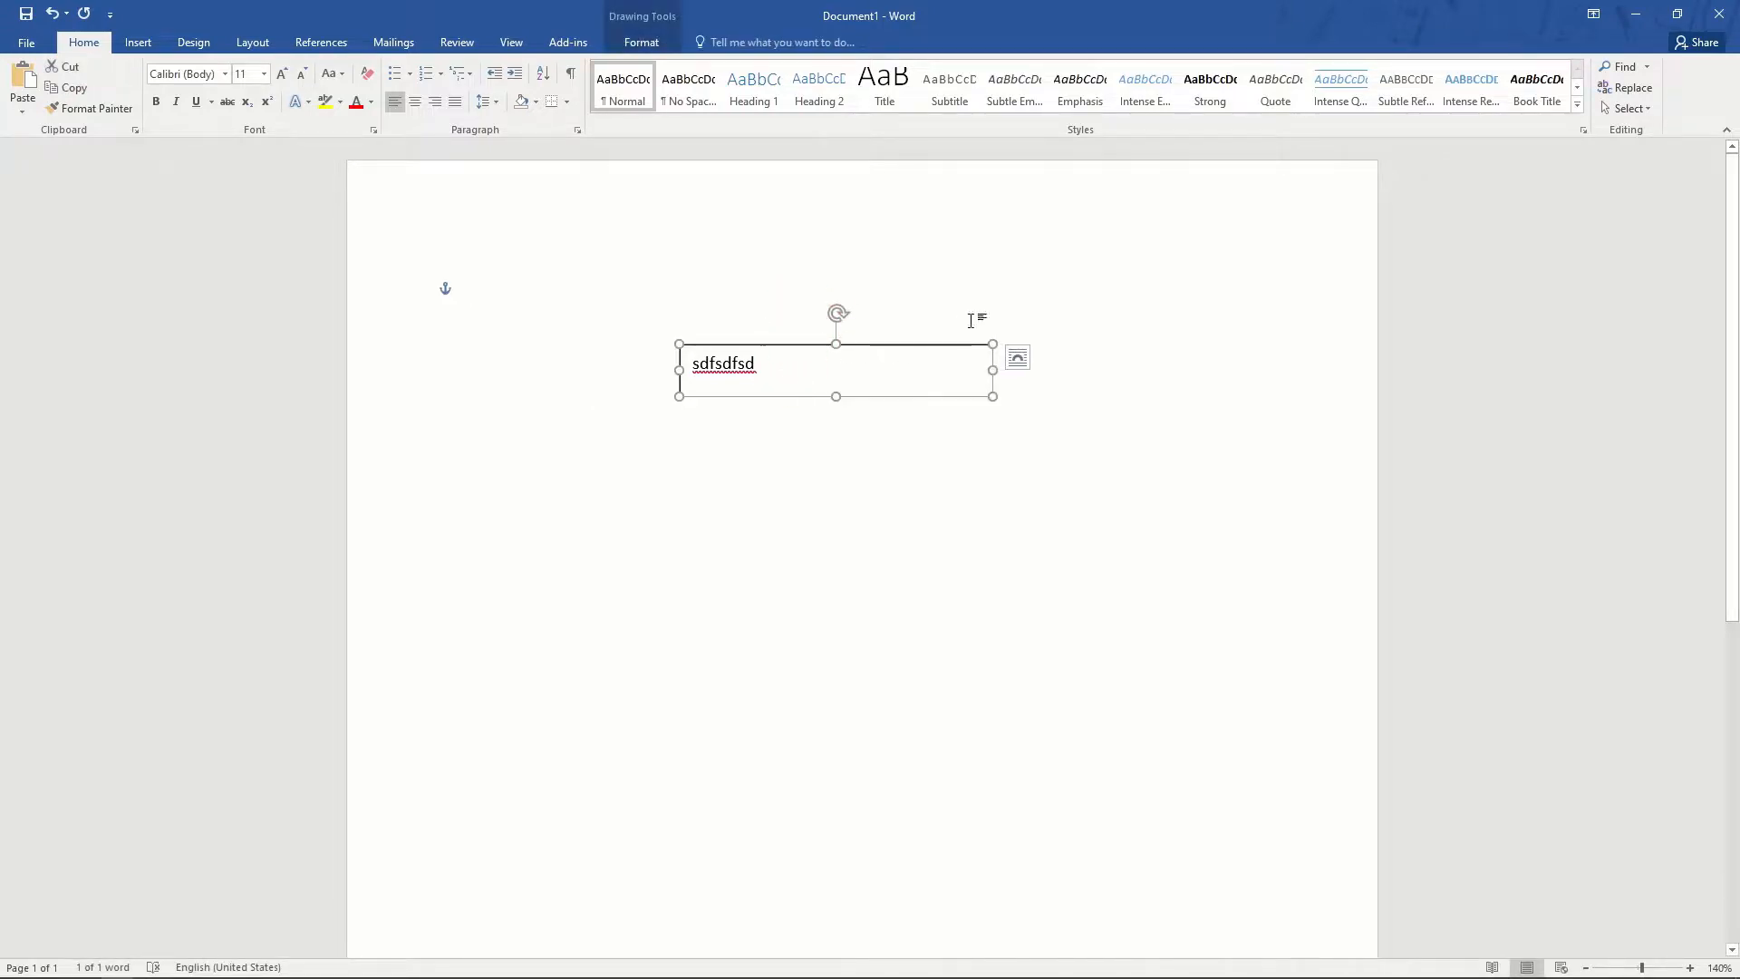
pyautogui.click(638, 43)
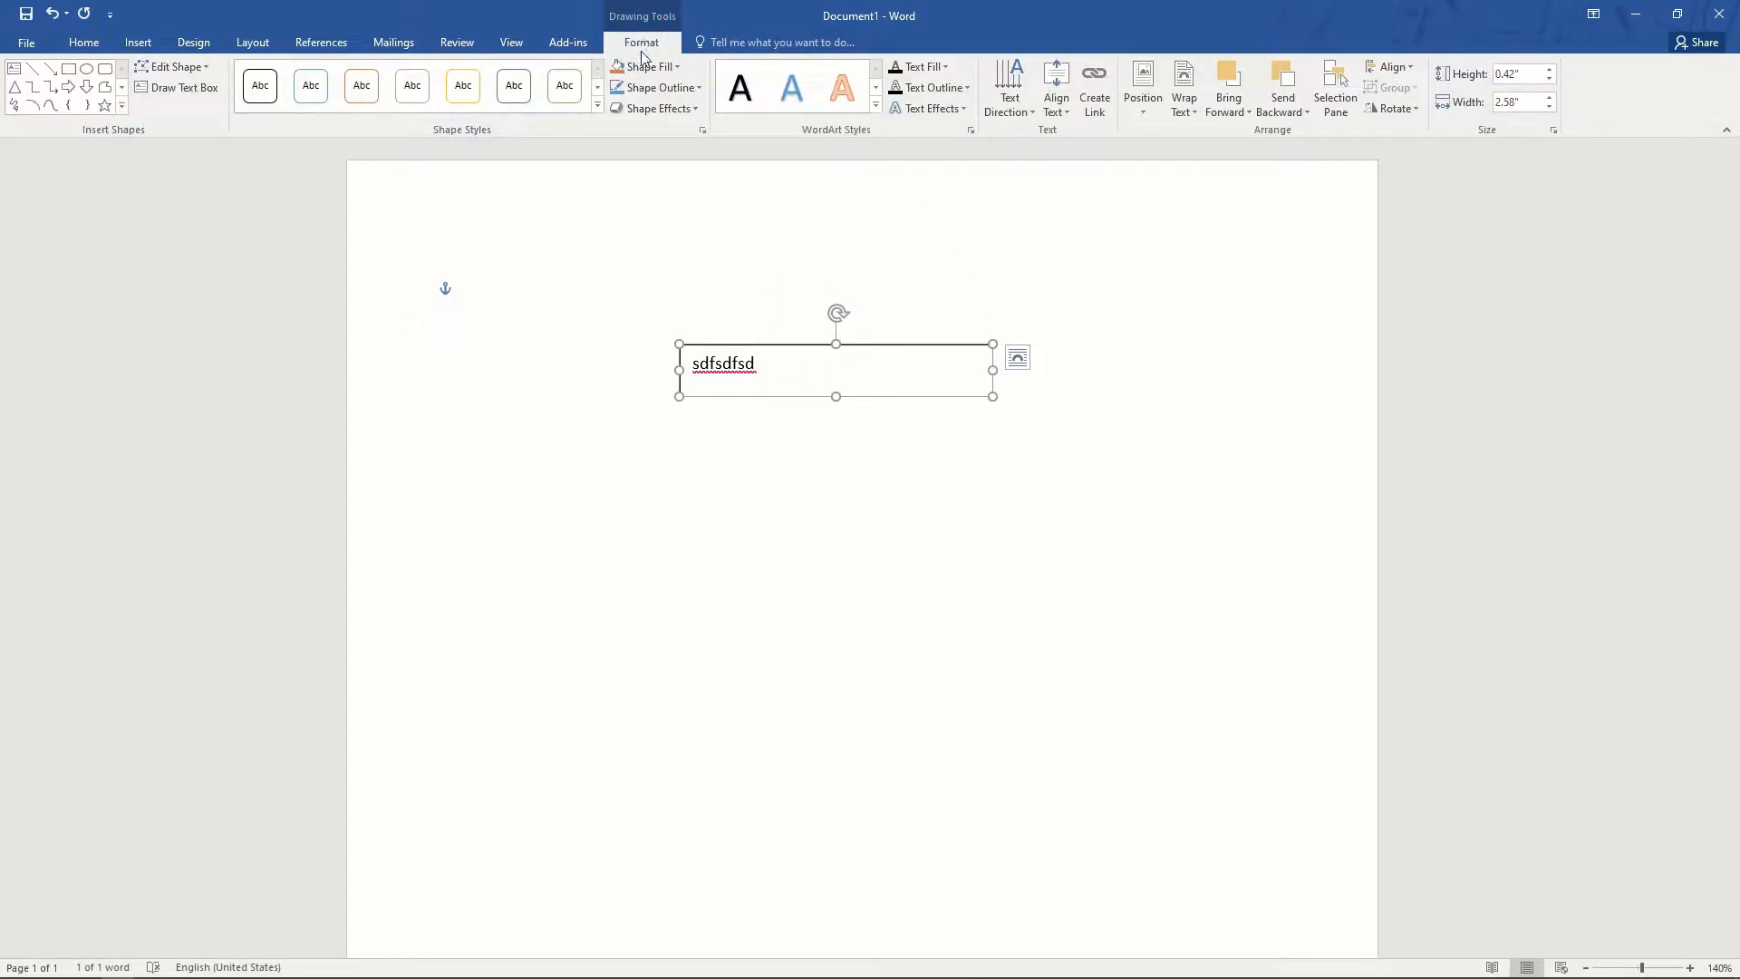
pyautogui.click(666, 70)
pyautogui.click(668, 226)
pyautogui.click(690, 88)
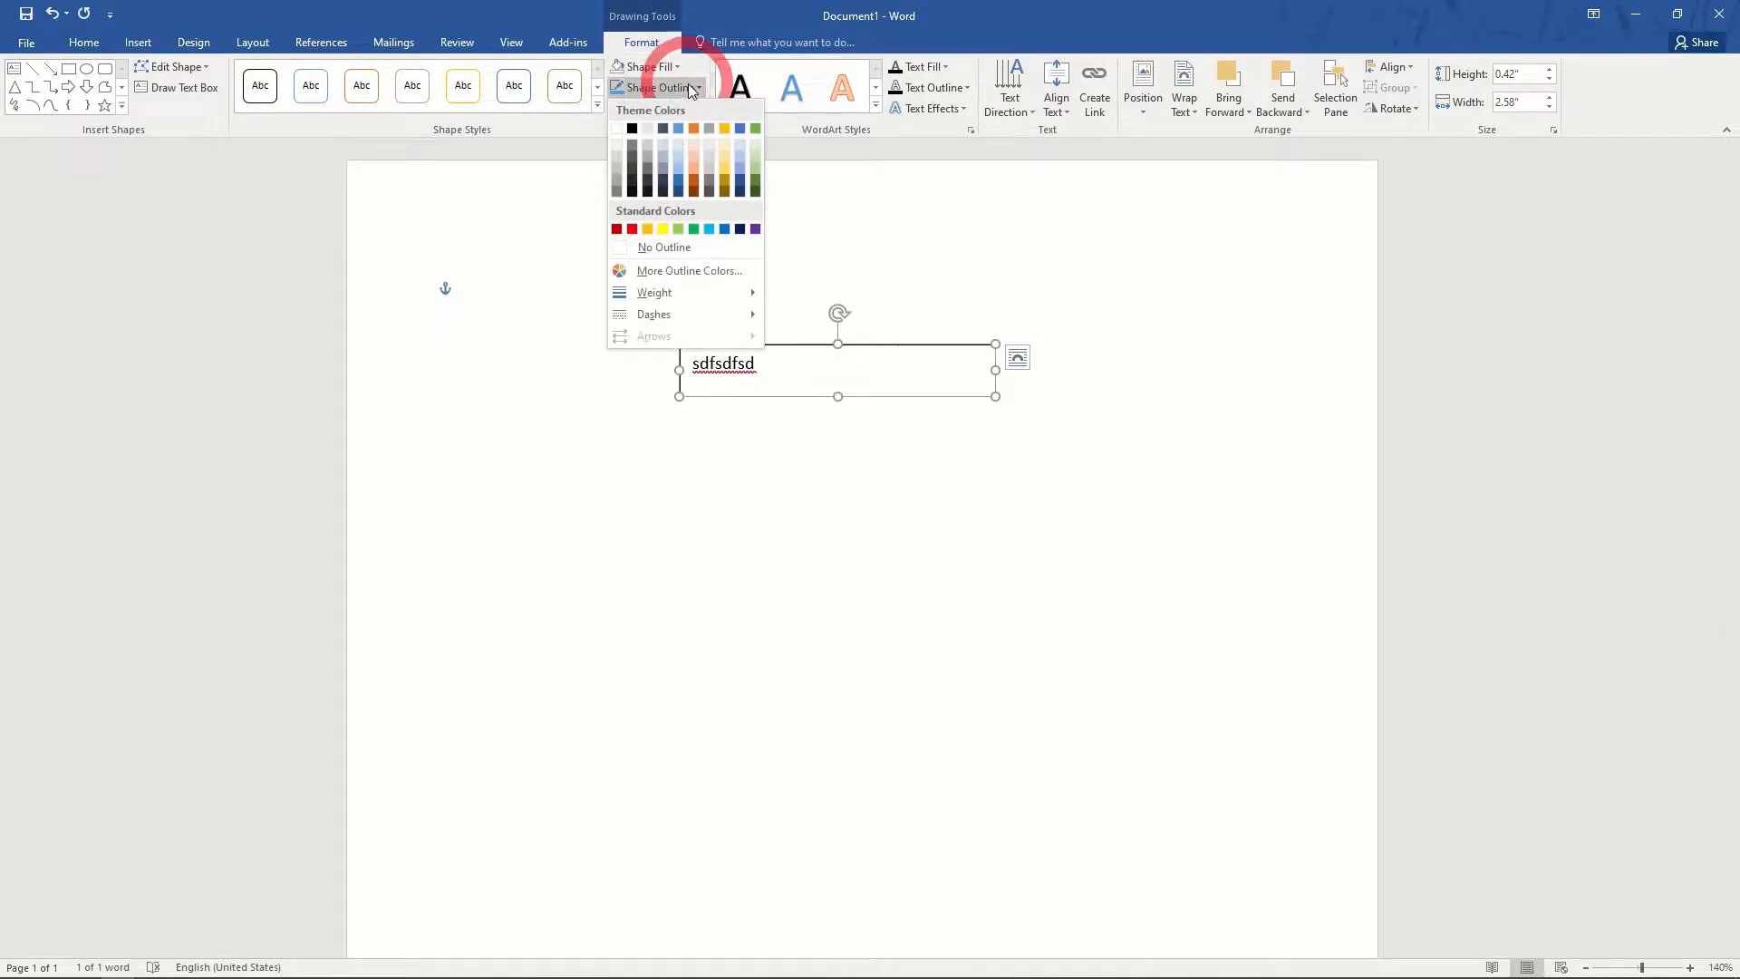
pyautogui.click(671, 246)
pyautogui.click(870, 249)
# - Move the text box further left, then delete it entirely
pyautogui.click(840, 379)
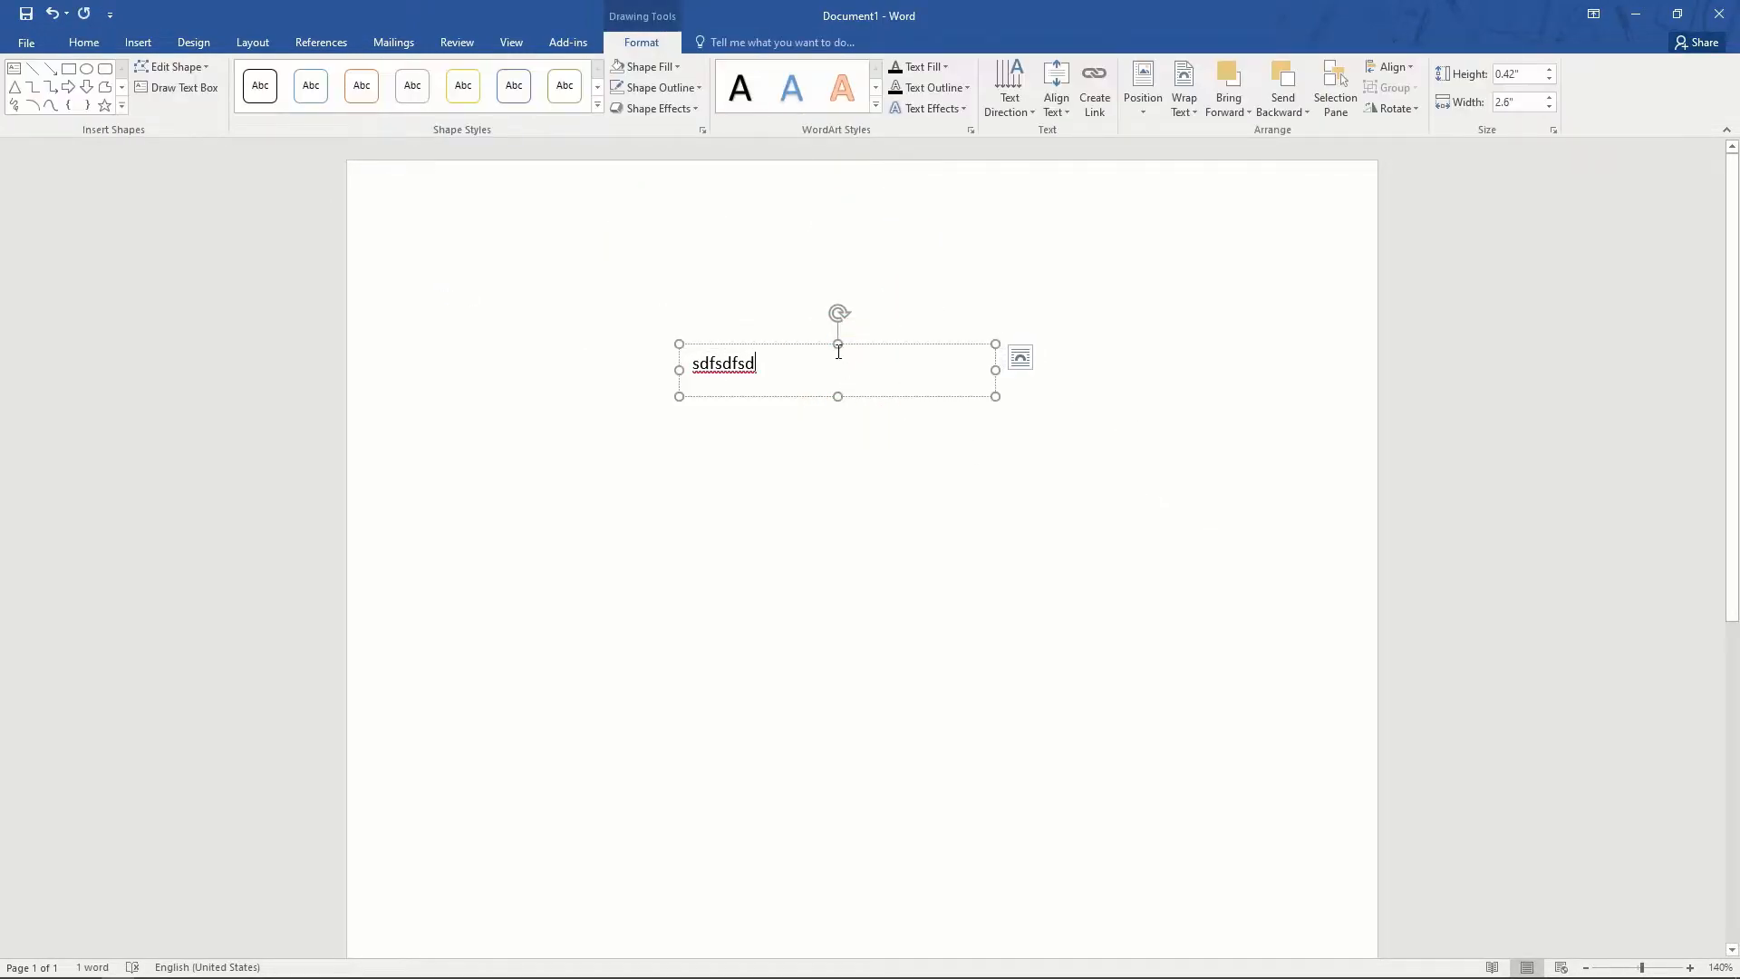
pyautogui.moveTo(869, 349); pyautogui.dragTo(633, 372)
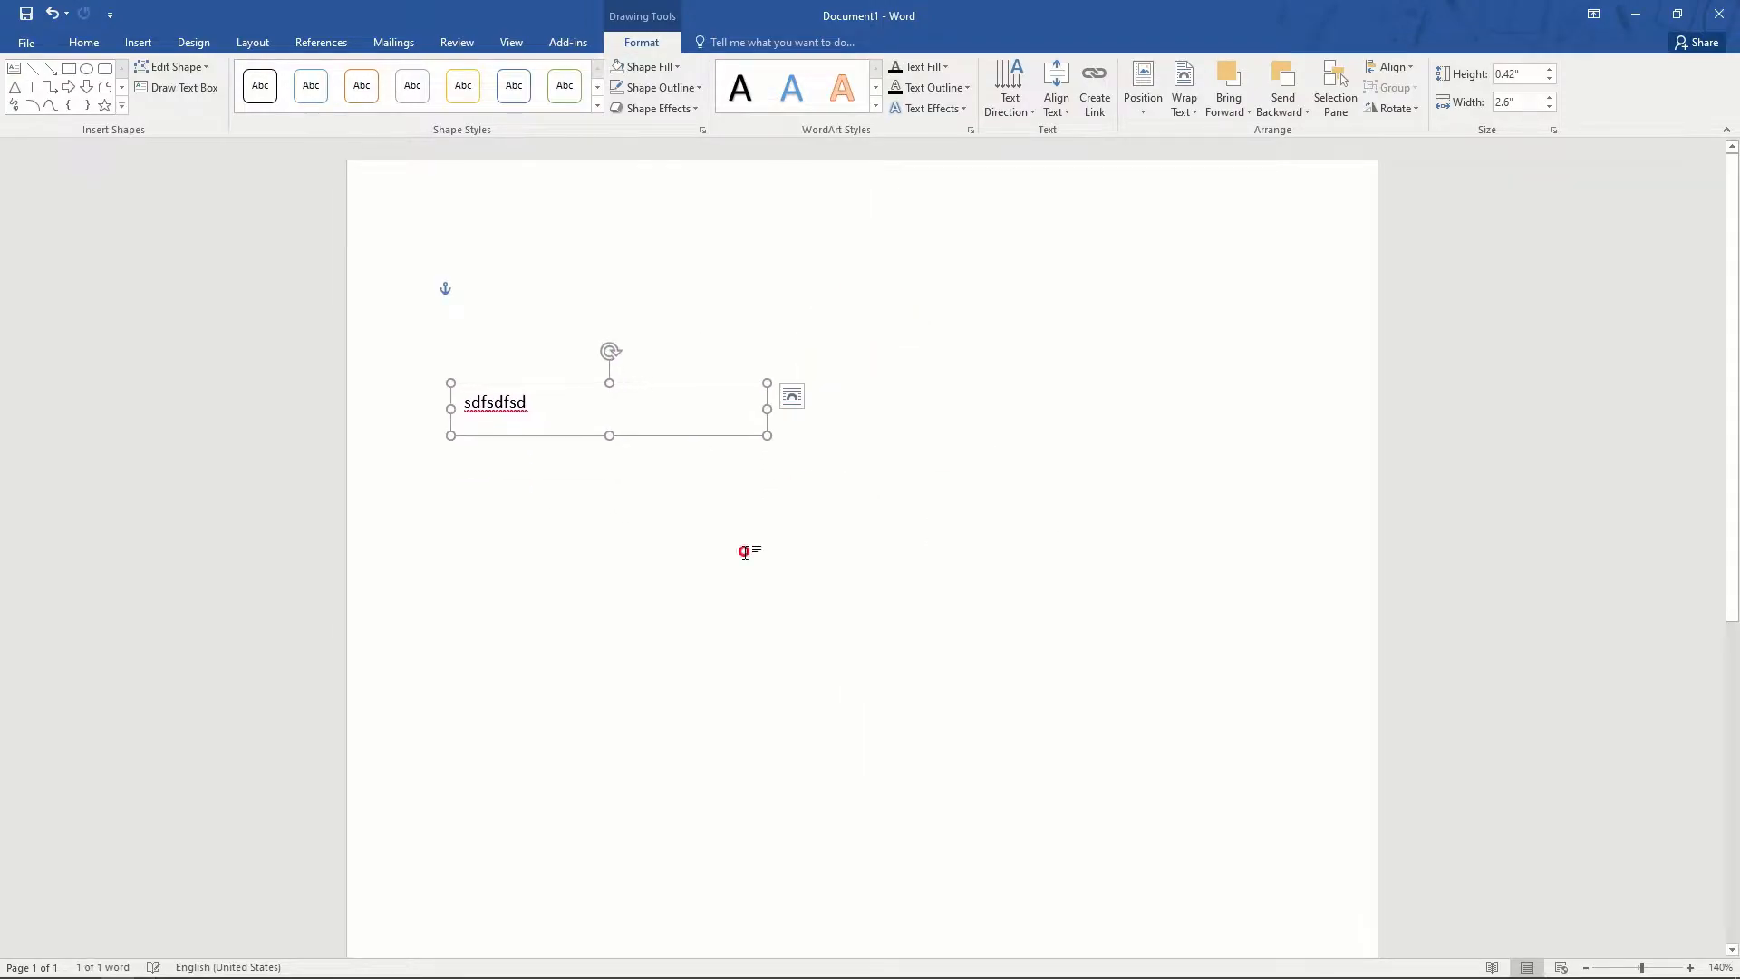
pyautogui.click(743, 555)
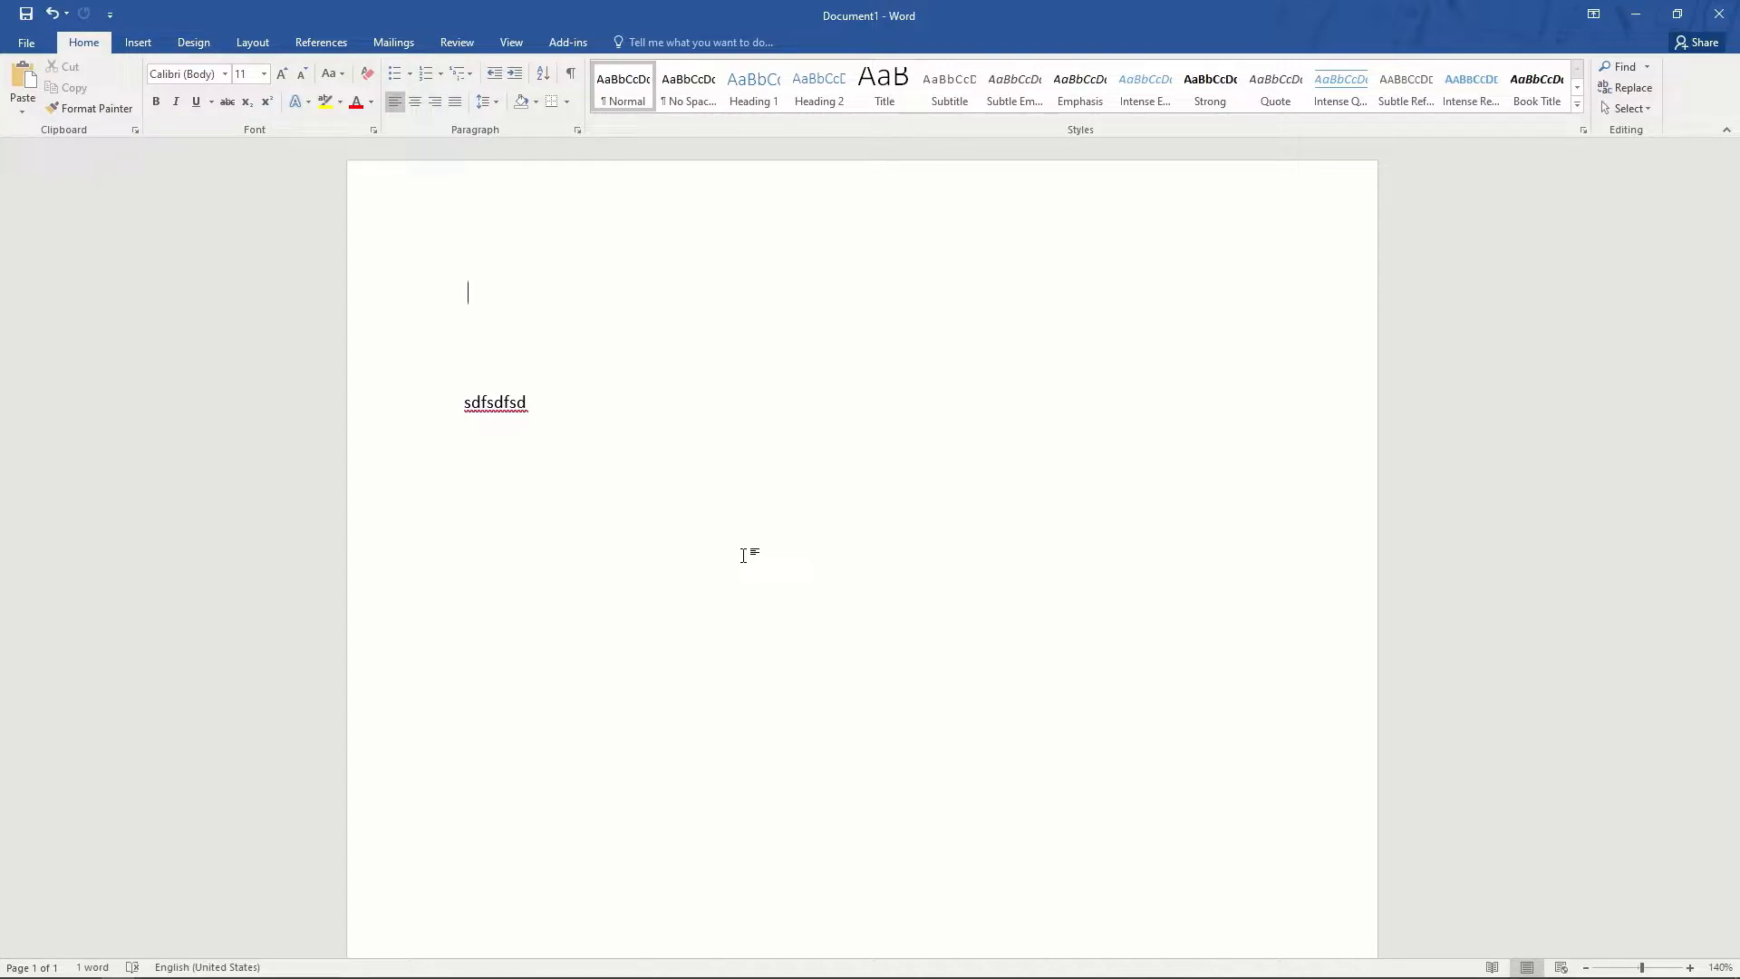
pyautogui.click(529, 405)
pyautogui.click(548, 387)
pyautogui.press('Delete')
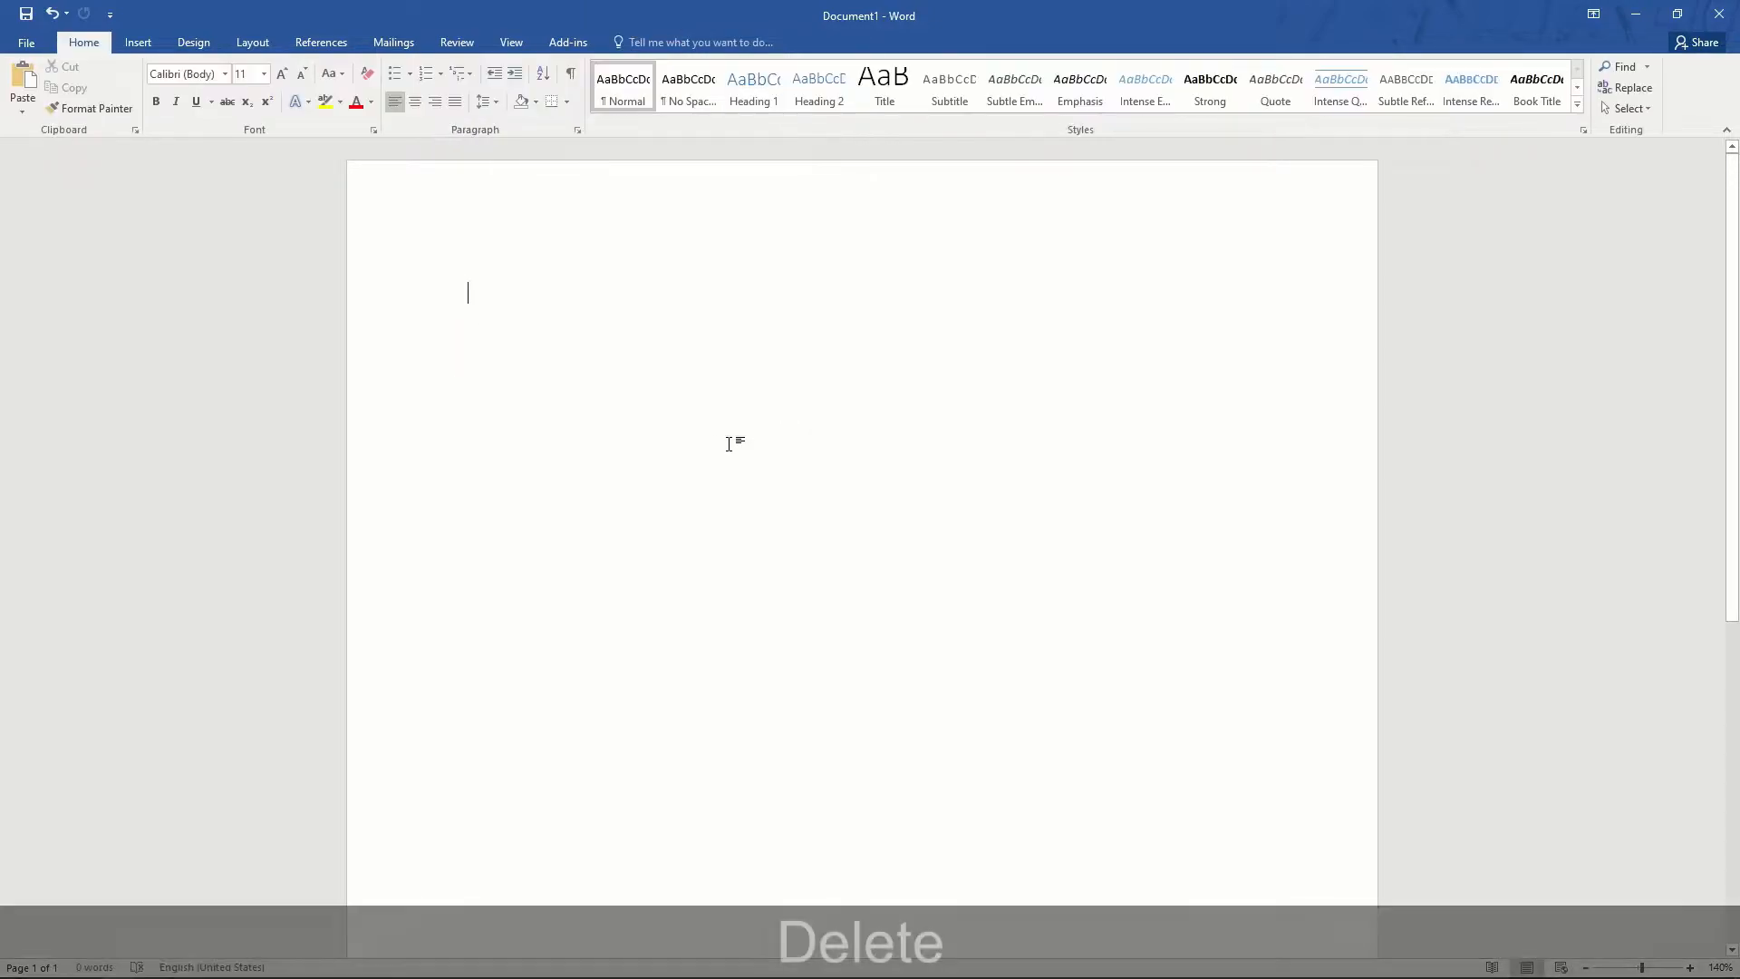
# - Insert an AutoNum field through Quick Parts > Field
pyautogui.click(141, 43)
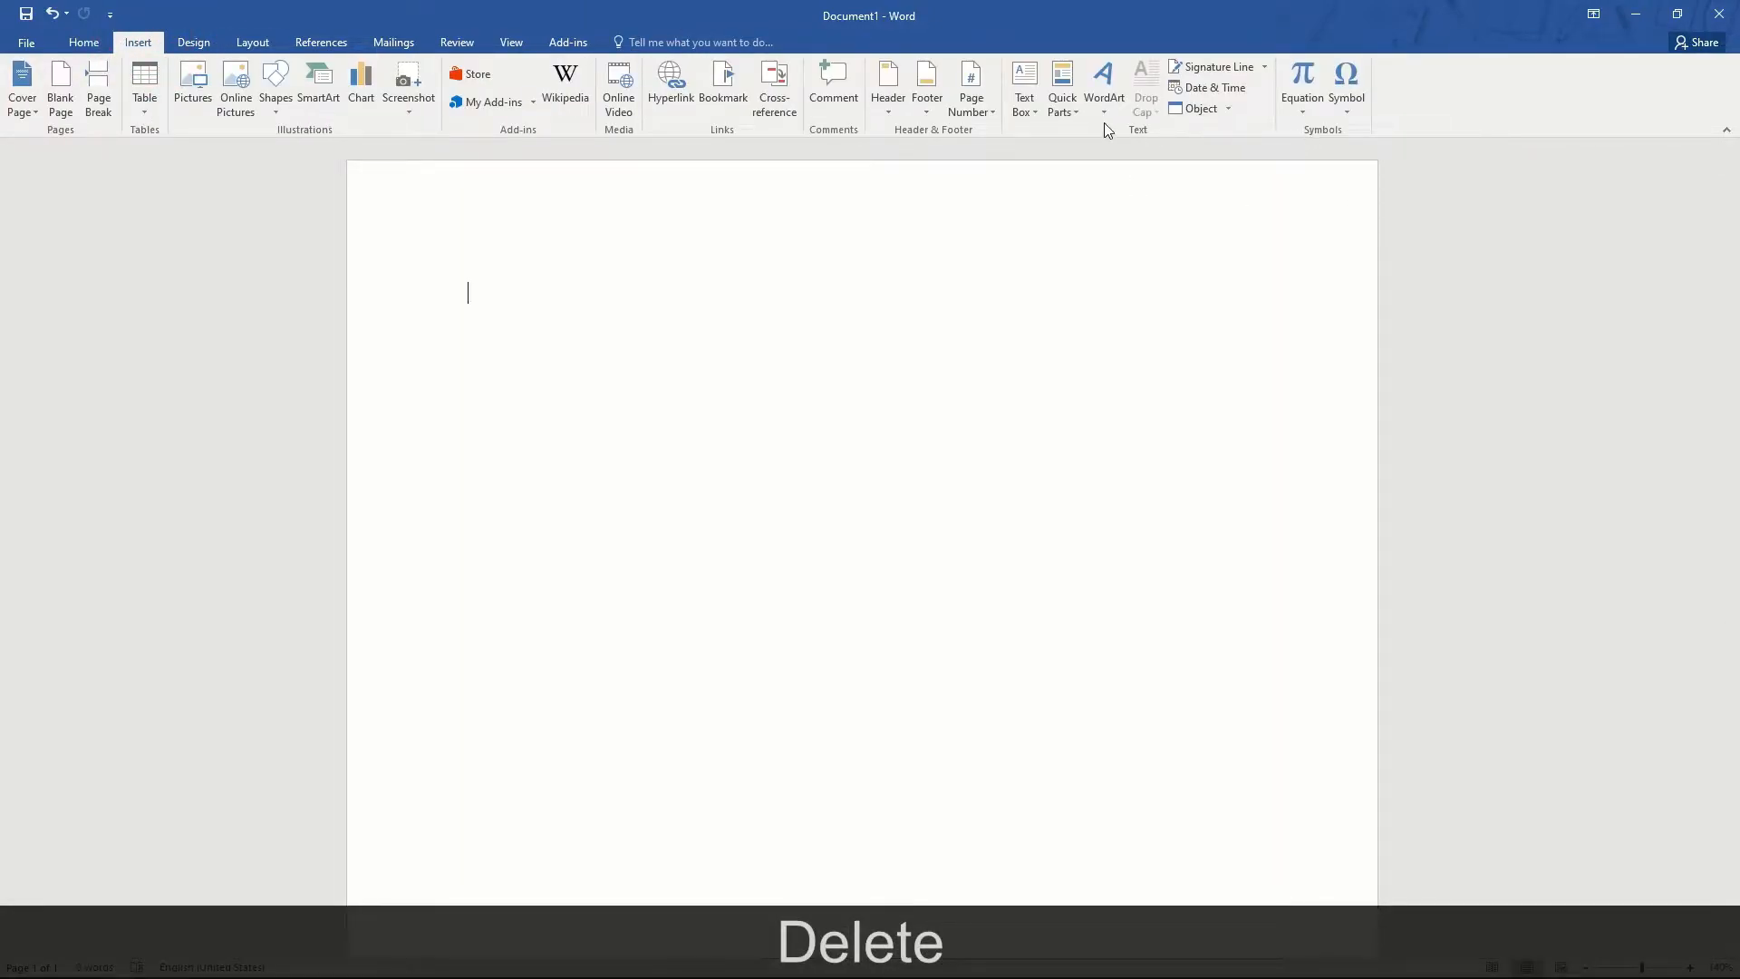
pyautogui.click(1069, 115)
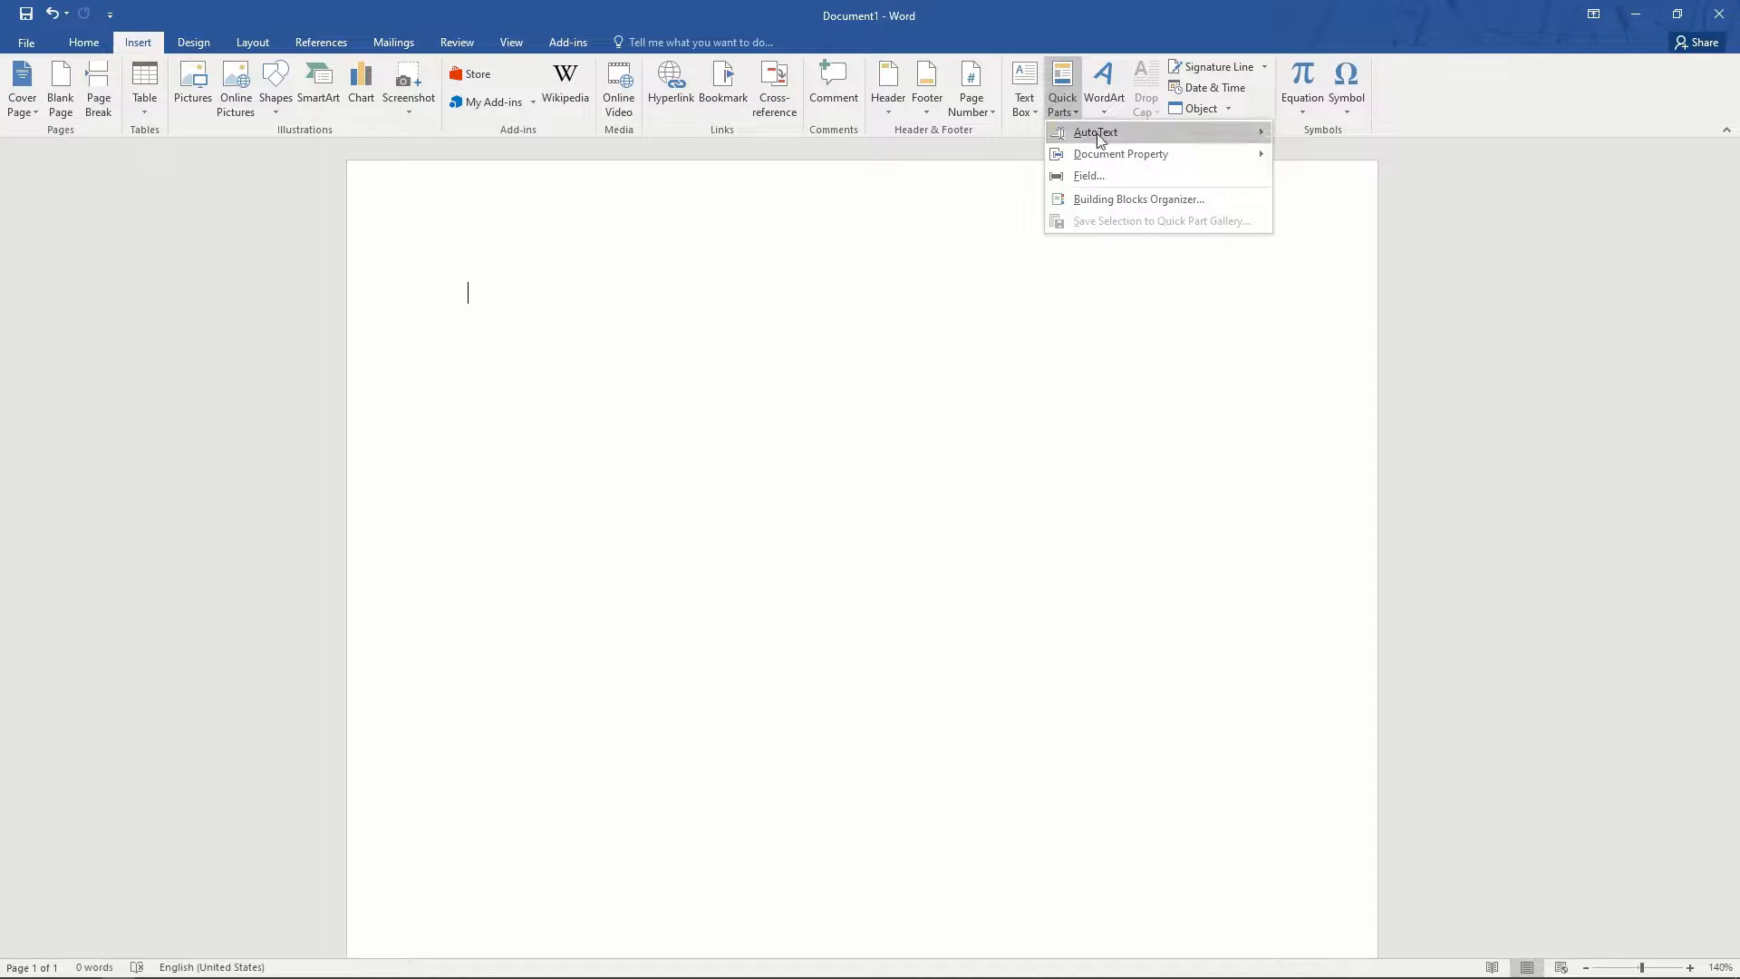
pyautogui.moveTo(1102, 138)
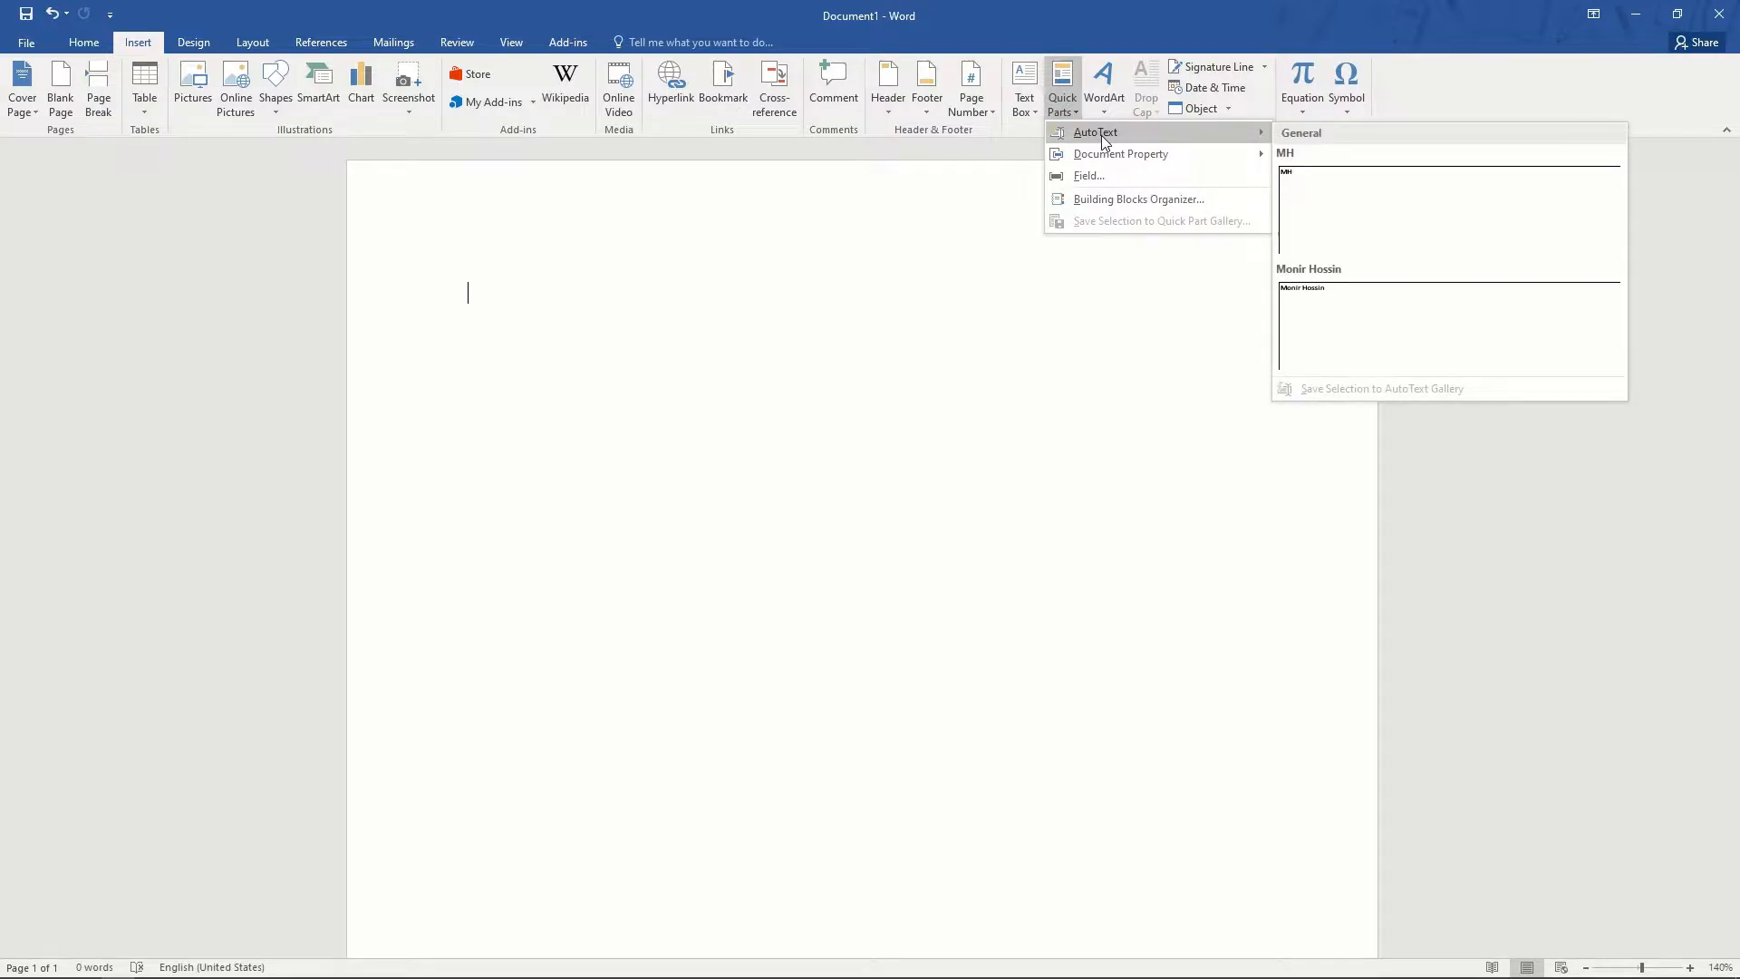
pyautogui.click(1115, 176)
pyautogui.click(617, 446)
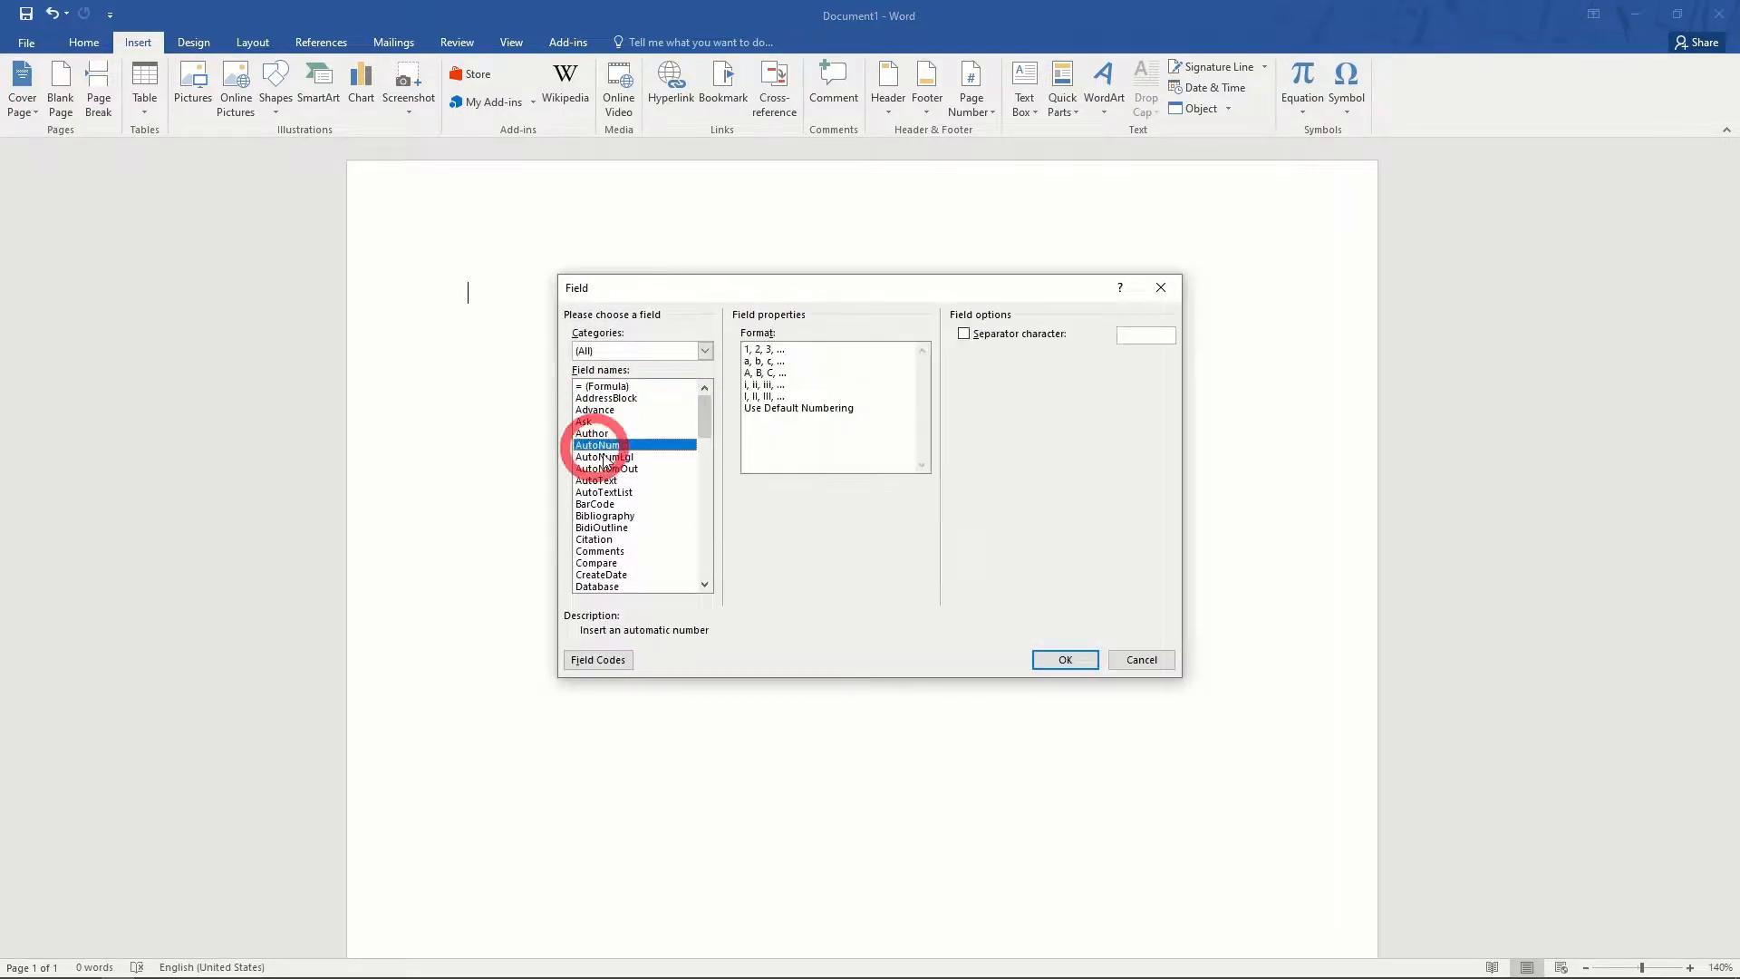
pyautogui.click(1077, 668)
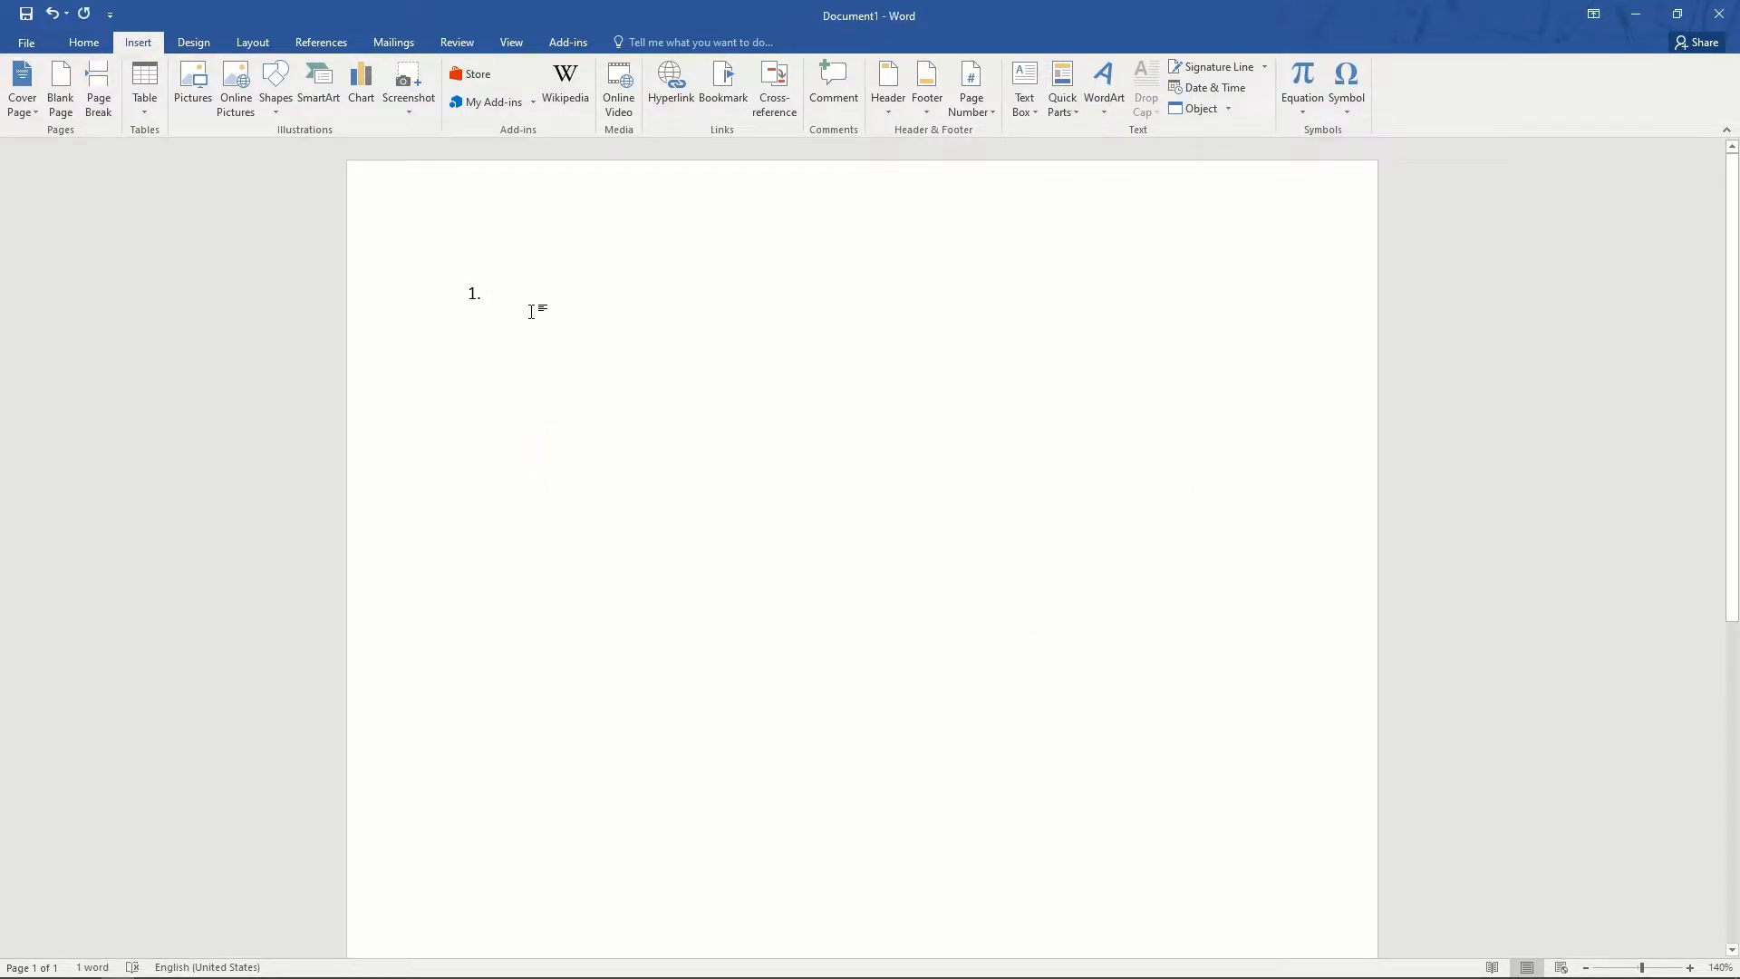
# - Type three short test lines, then select everything and delete it
pyautogui.write('sfdsf')
pyautogui.press('Return')
pyautogui.write('sdfsd')
pyautogui.press('Return')
pyautogui.write('sdfsd')
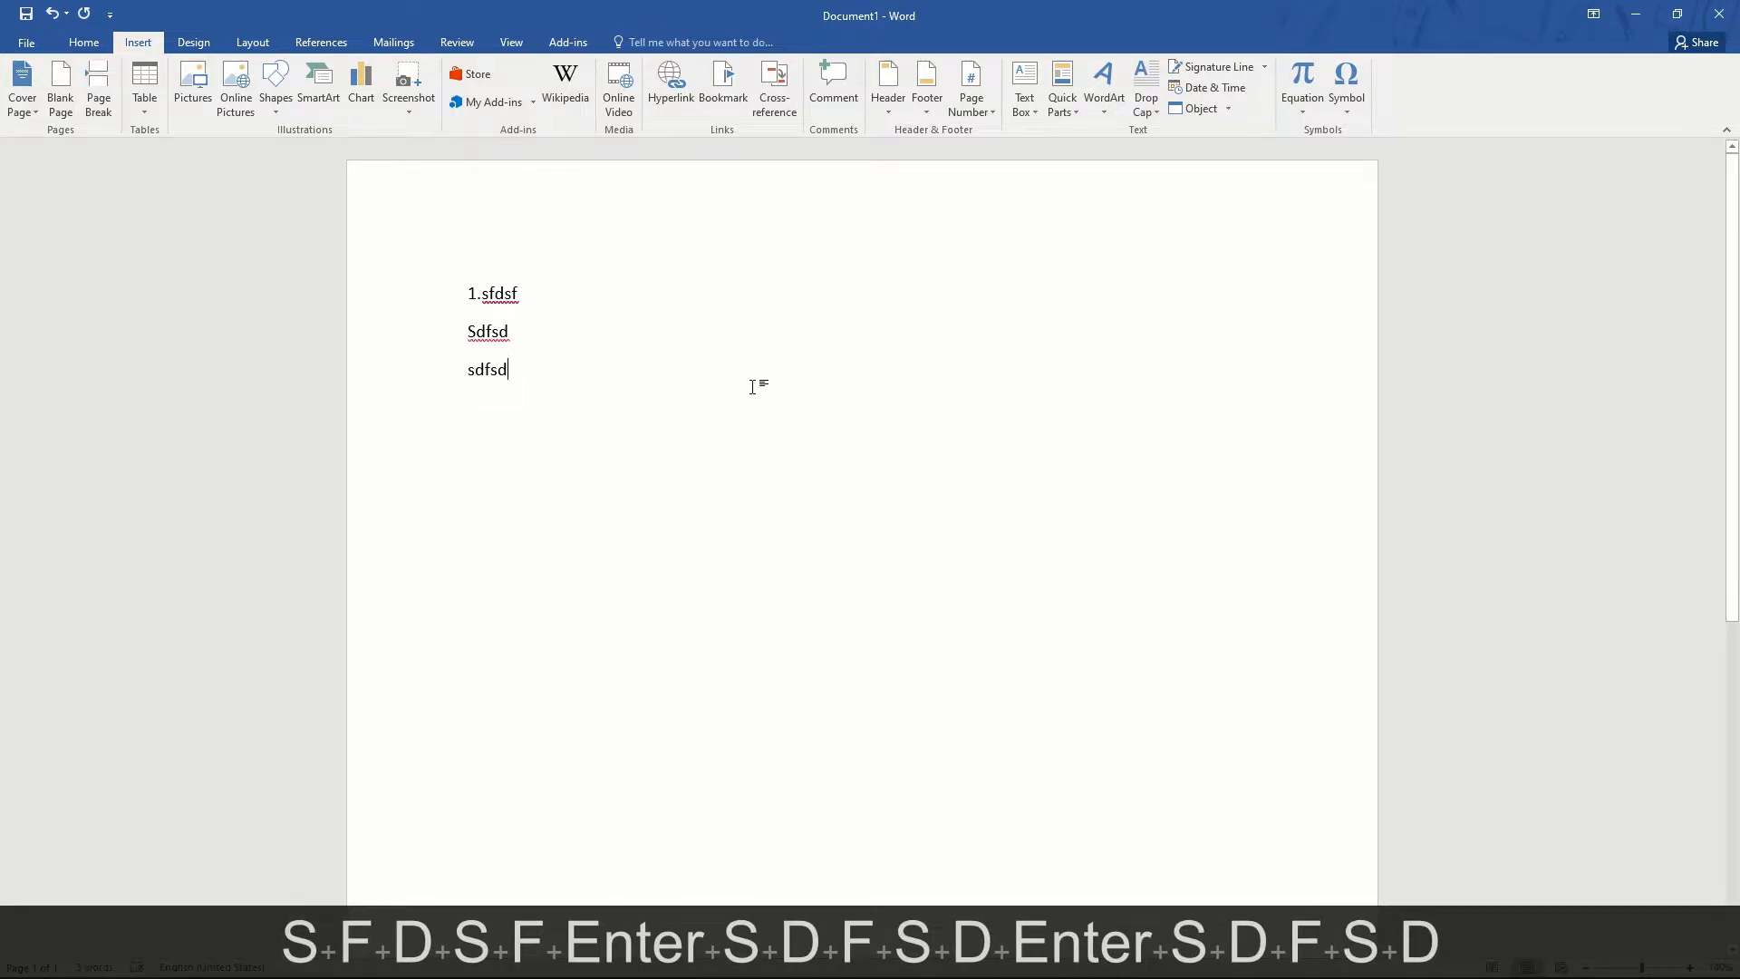
pyautogui.hotkey('ctrl', 'a')
pyautogui.press('Delete')
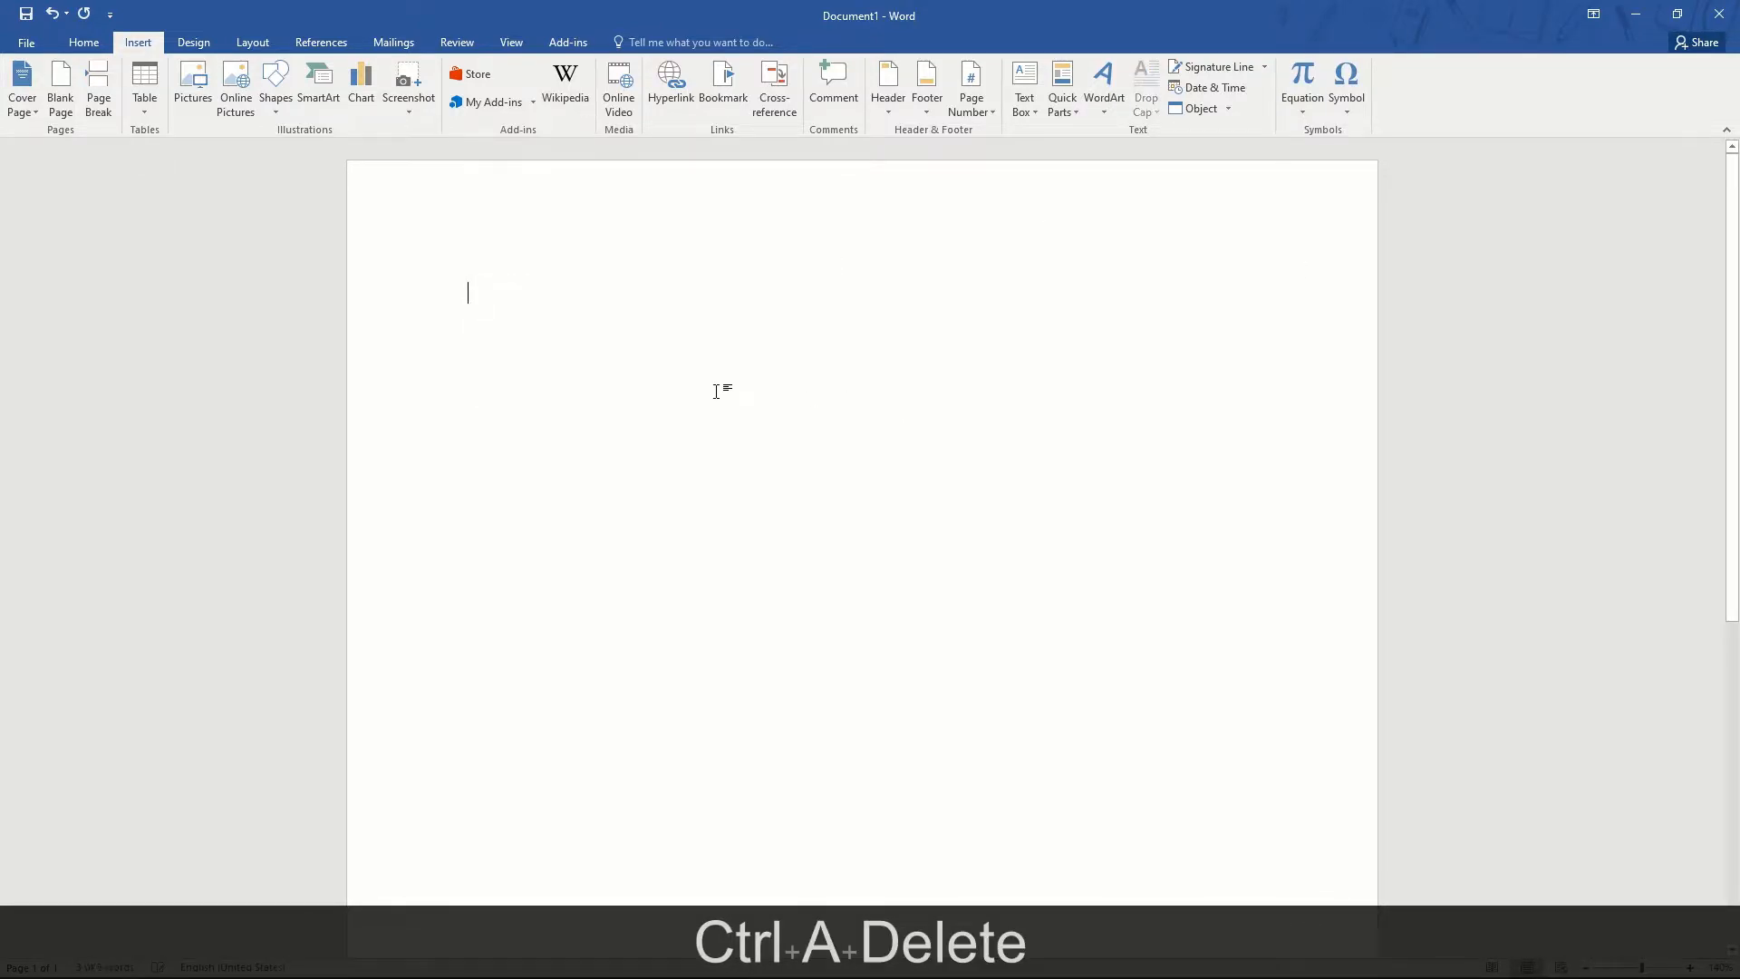
pyautogui.click(1059, 121)
pyautogui.moveTo(1099, 134)
pyautogui.click(1351, 183)
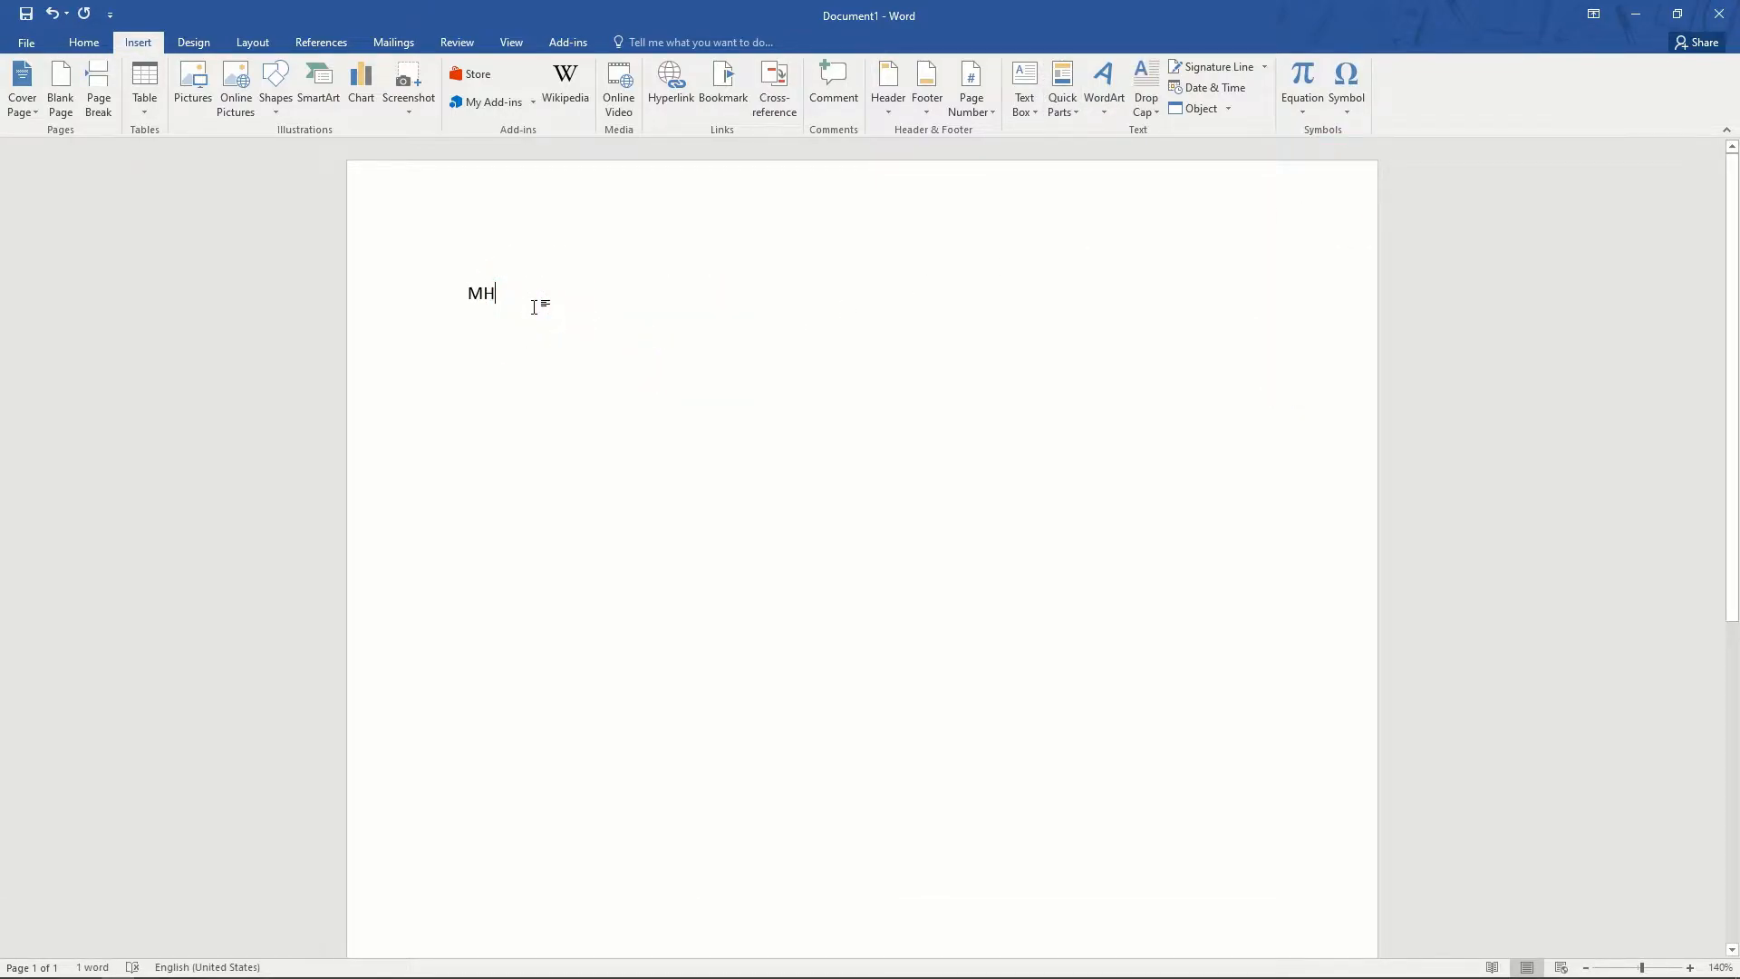
pyautogui.press('BackSpace')
pyautogui.press('BackSpace')
pyautogui.press('BackSpace')
pyautogui.click(1061, 98)
pyautogui.moveTo(1155, 136)
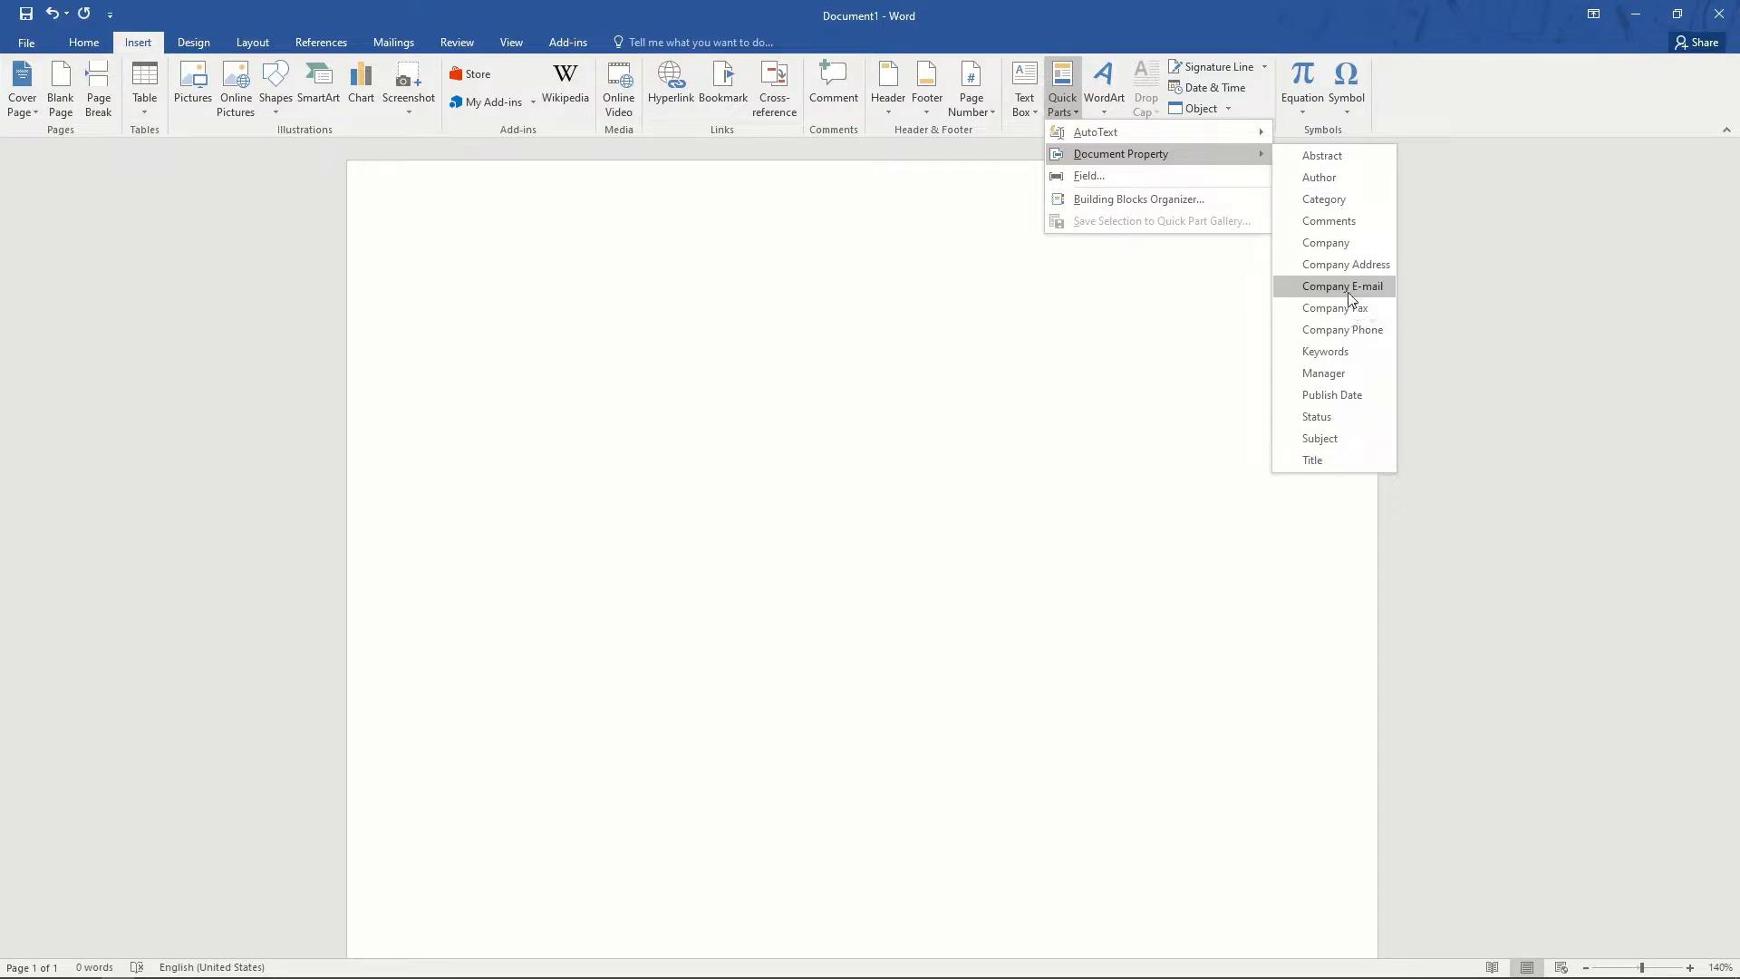
pyautogui.click(1347, 265)
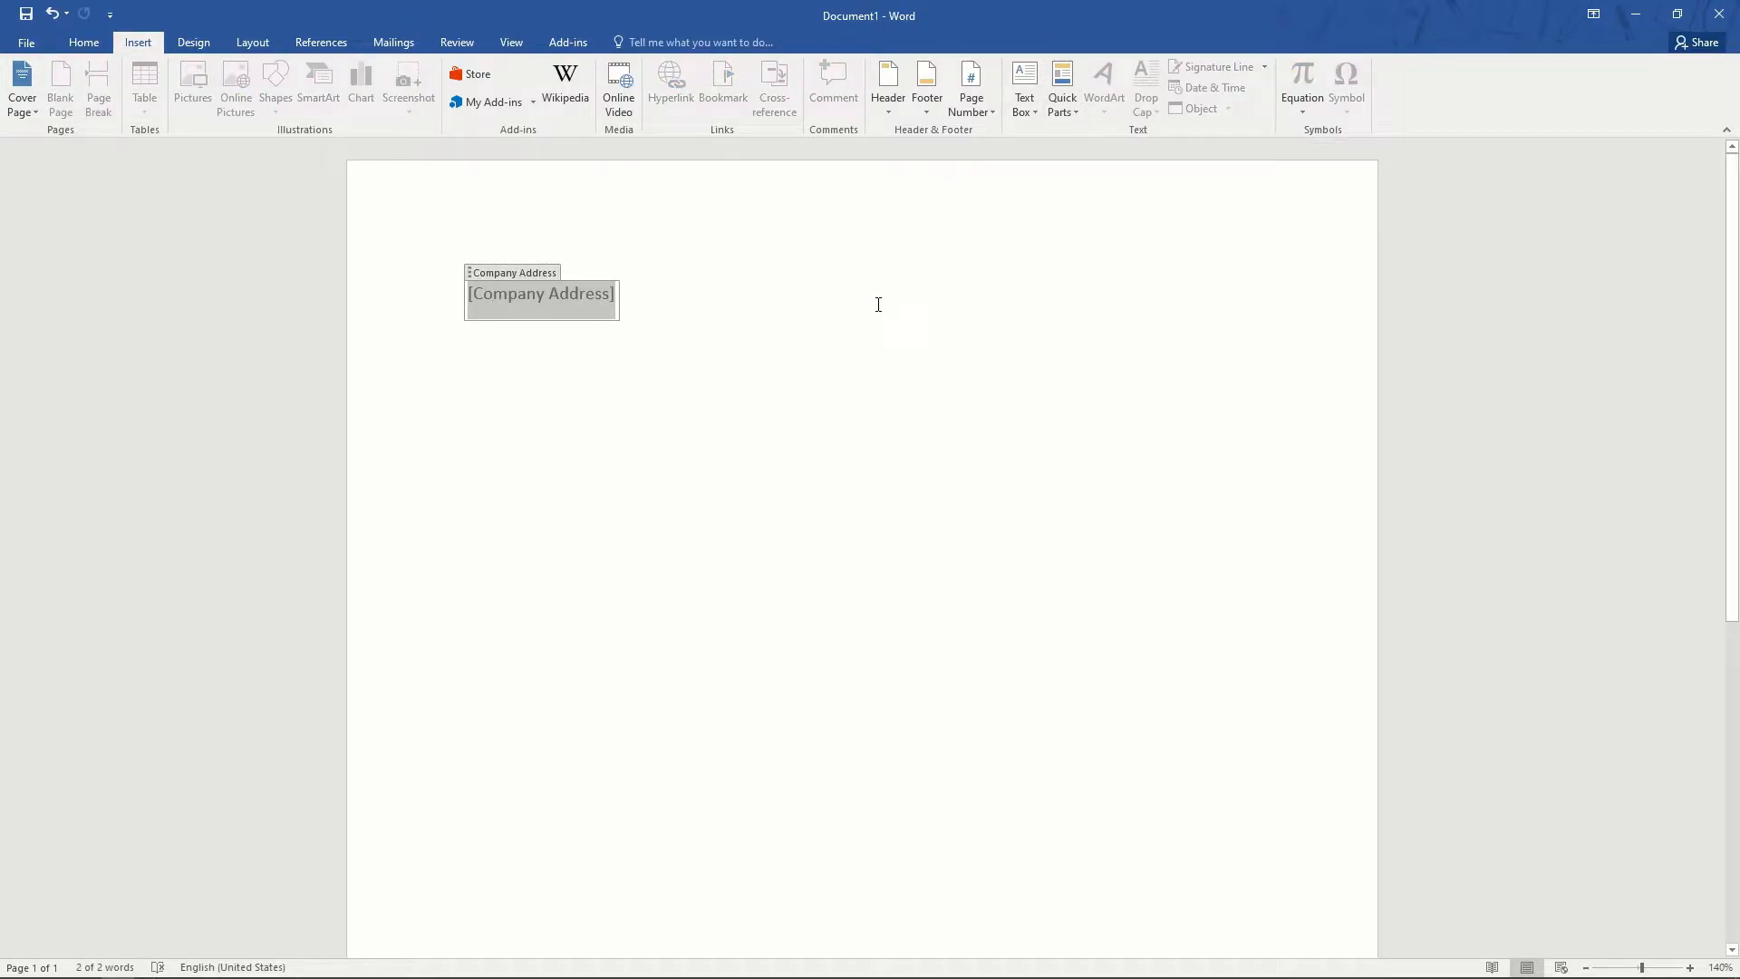
pyautogui.write('S')
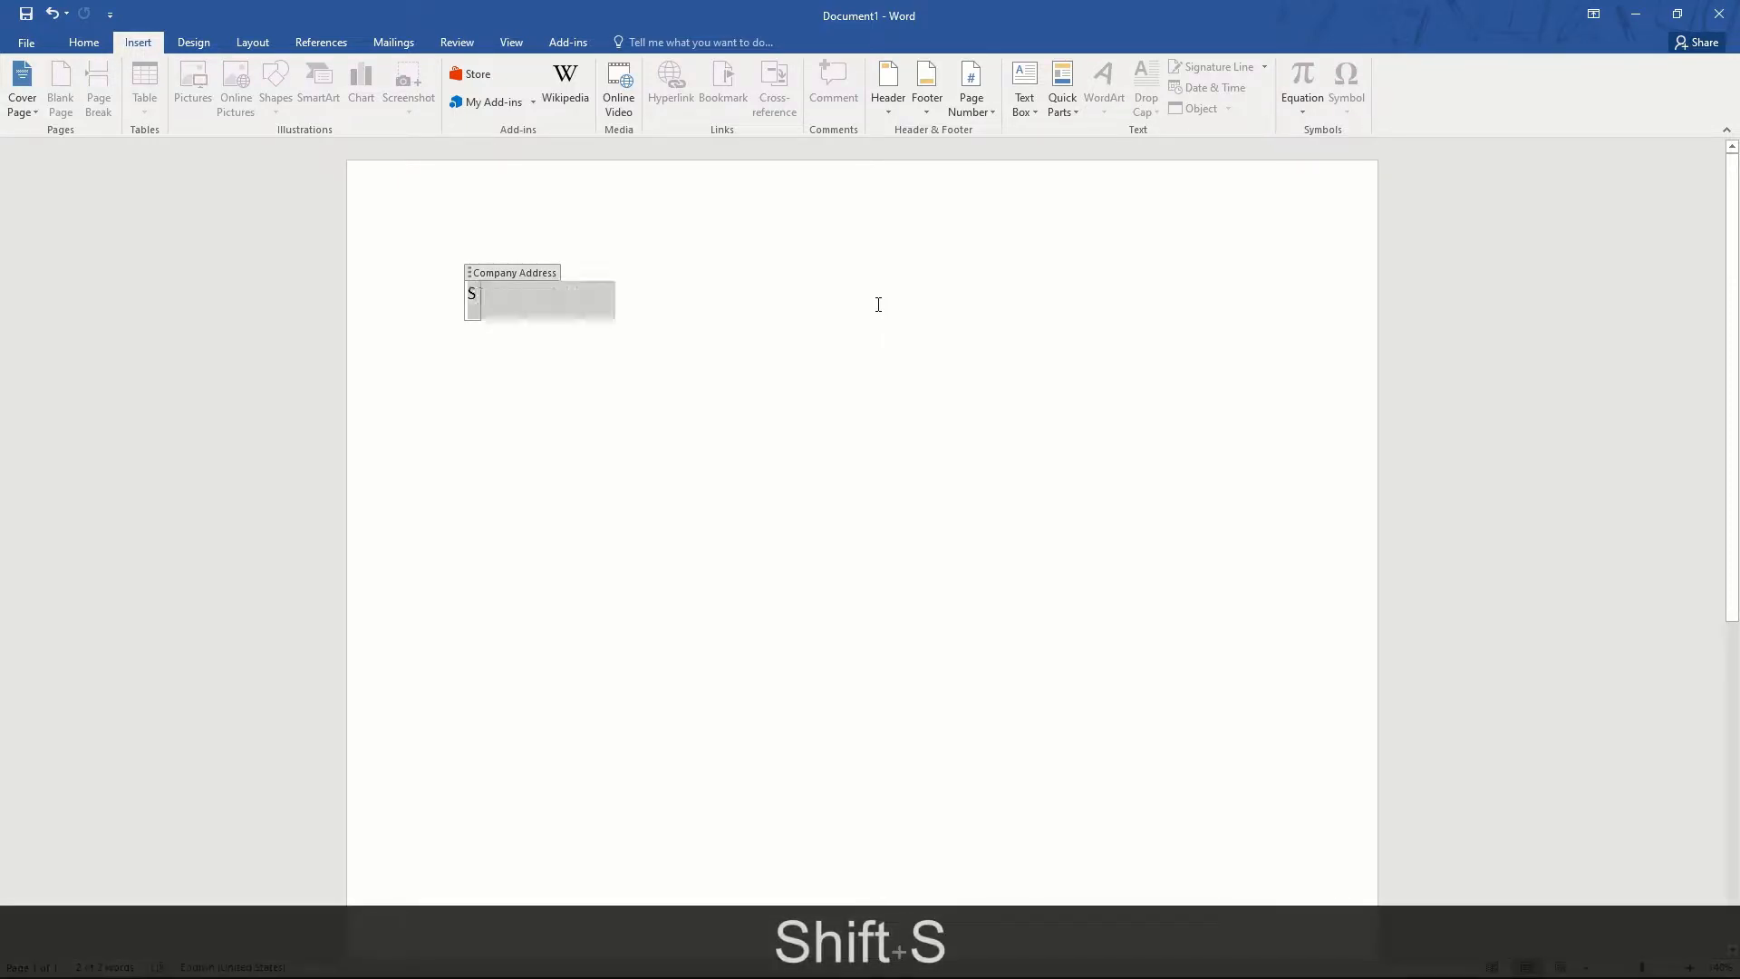
pyautogui.write('outh kerani')
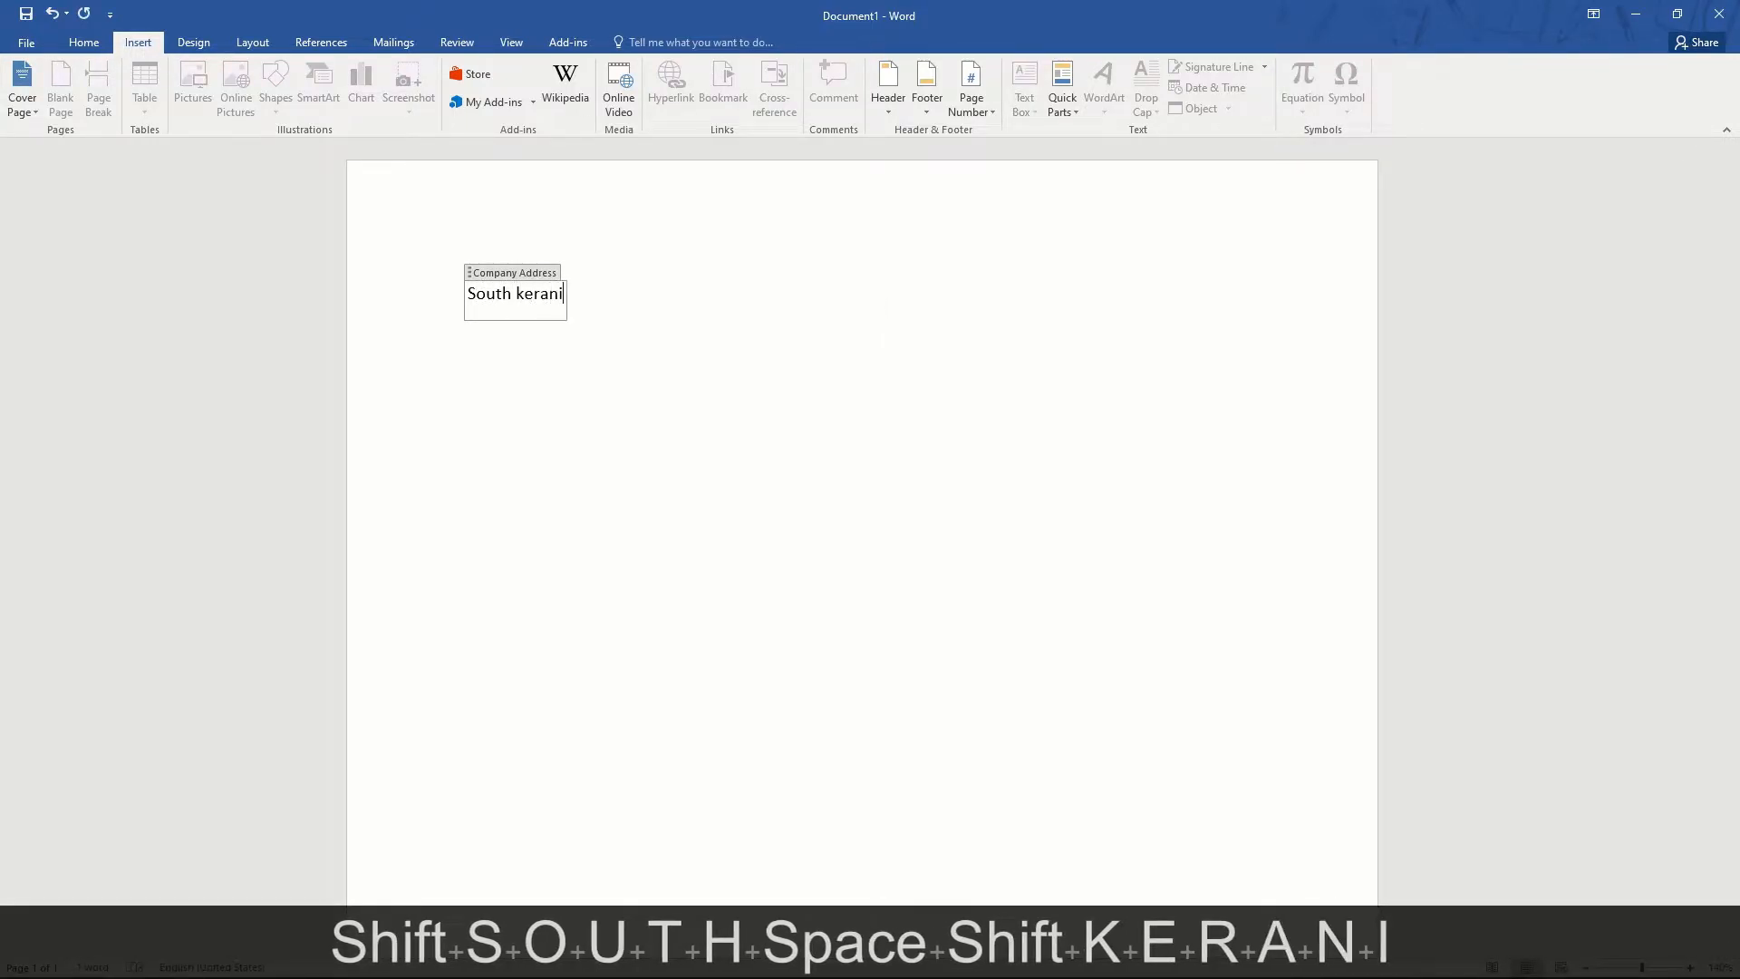
pyautogui.write('ganj, Dhaka')
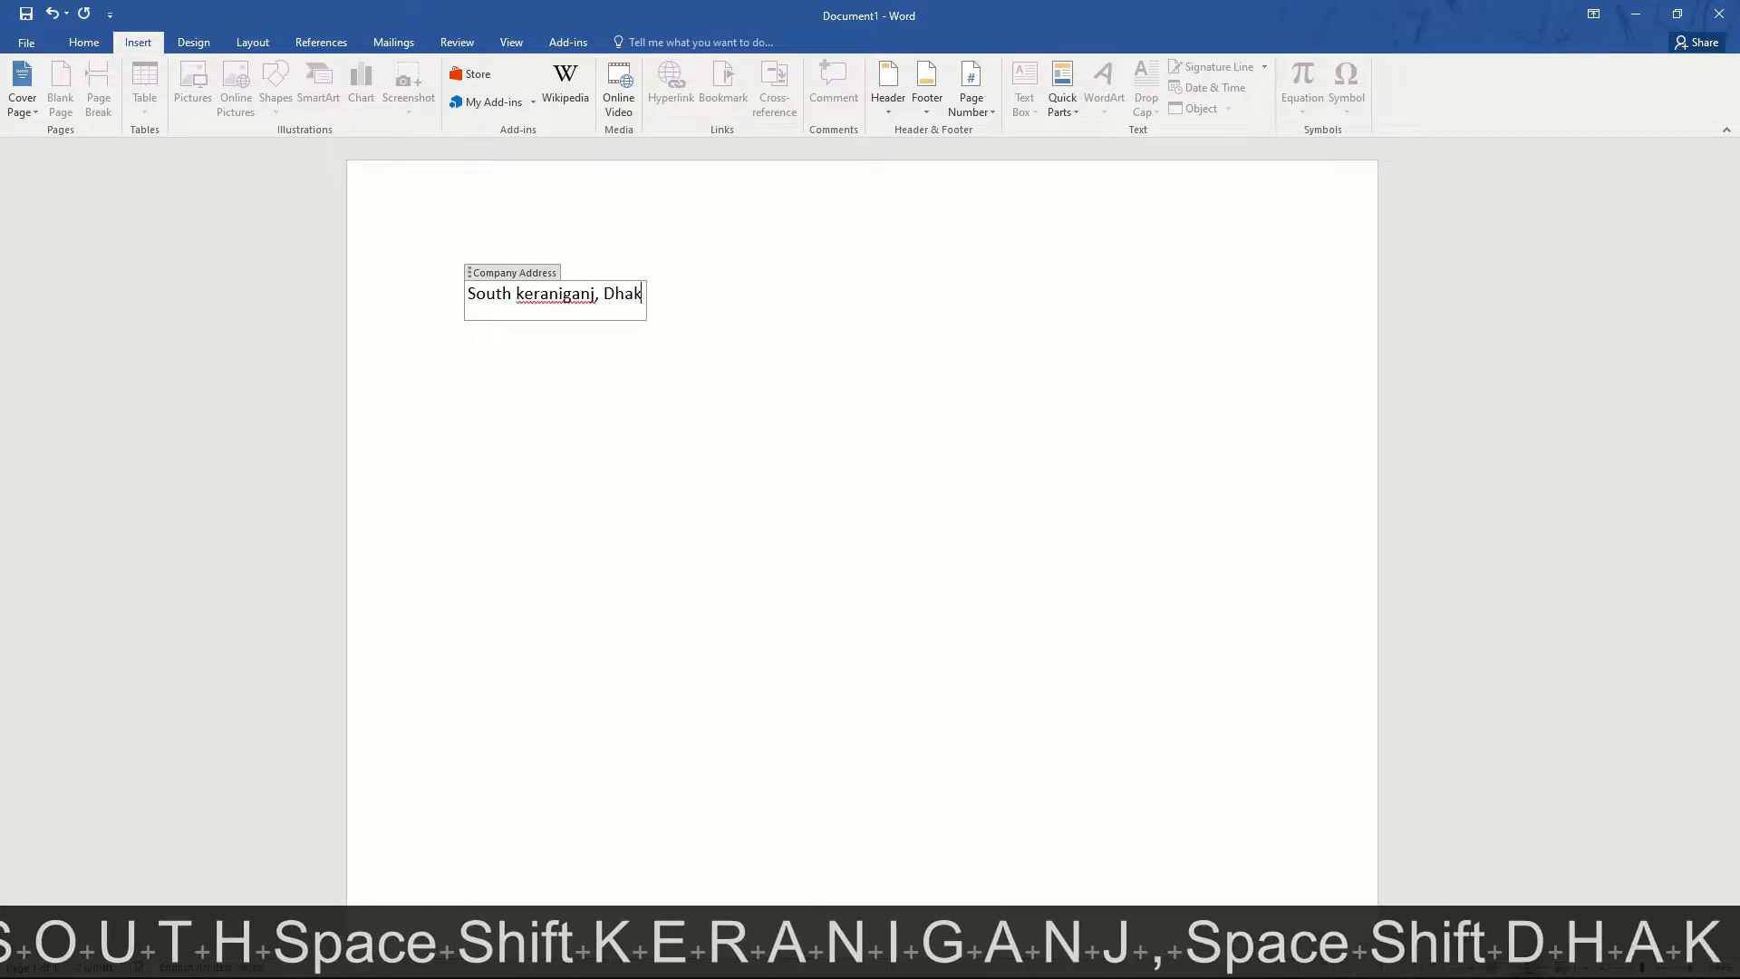
pyautogui.click(475, 423)
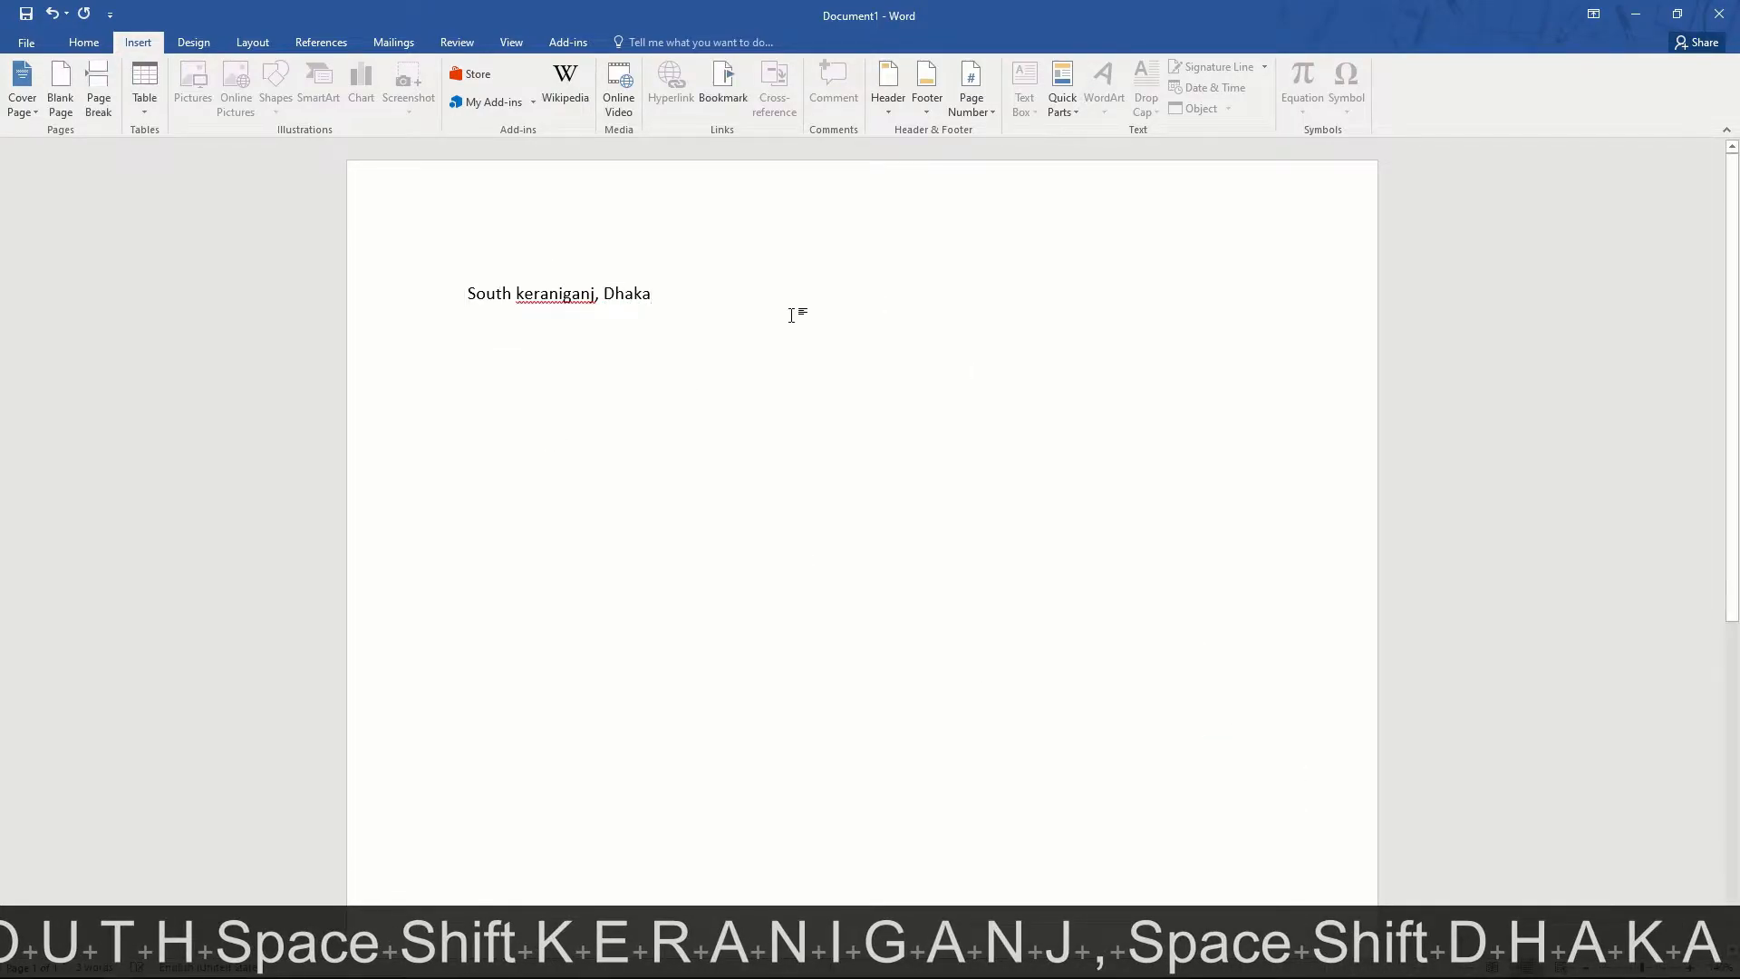
pyautogui.press('Return')
pyautogui.press('Return')
pyautogui.press('Return')
pyautogui.click(1066, 105)
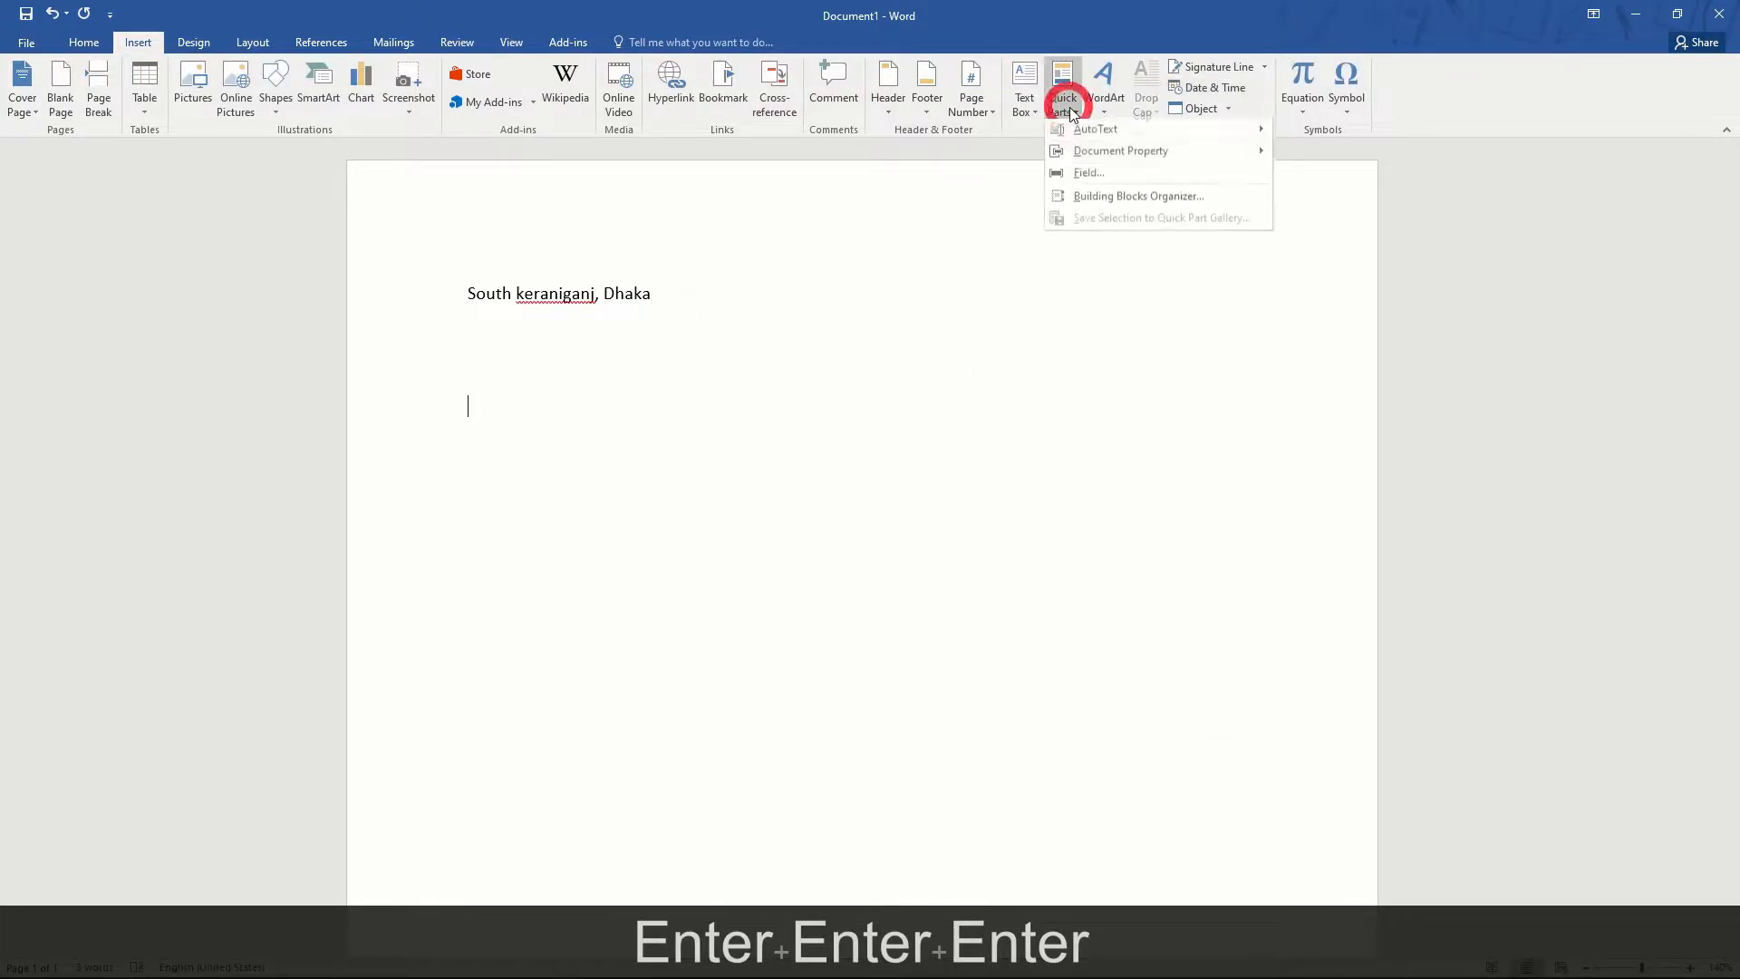
pyautogui.moveTo(1112, 154)
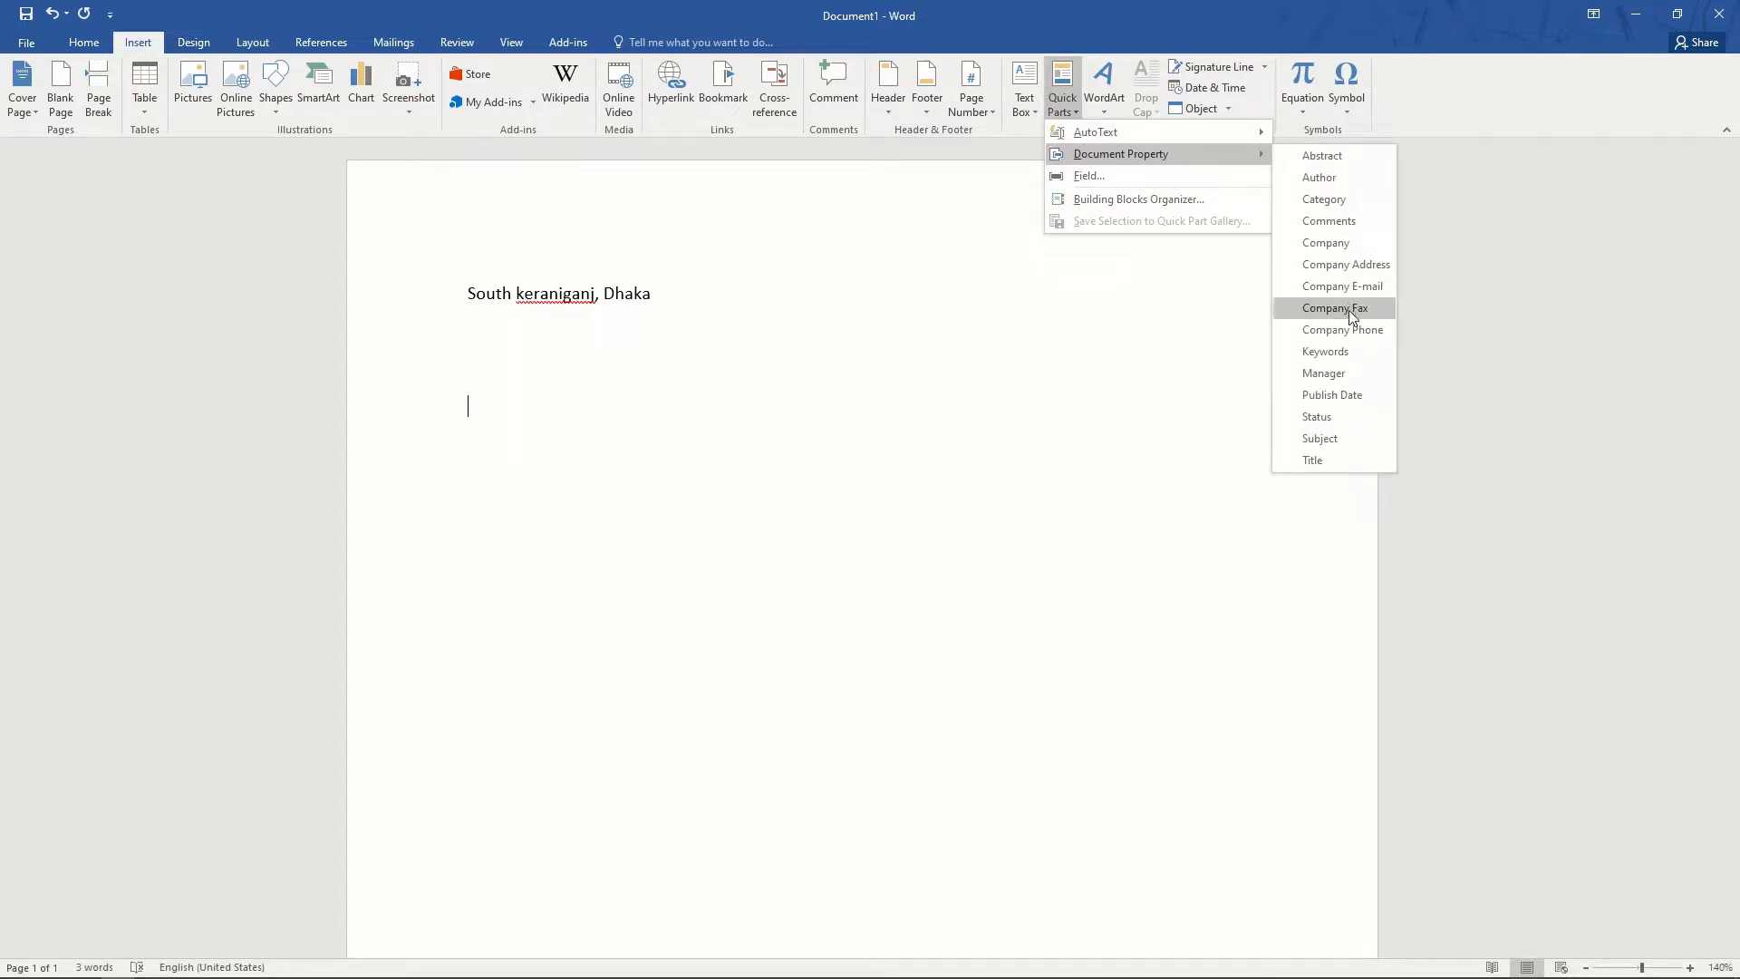
pyautogui.click(1349, 265)
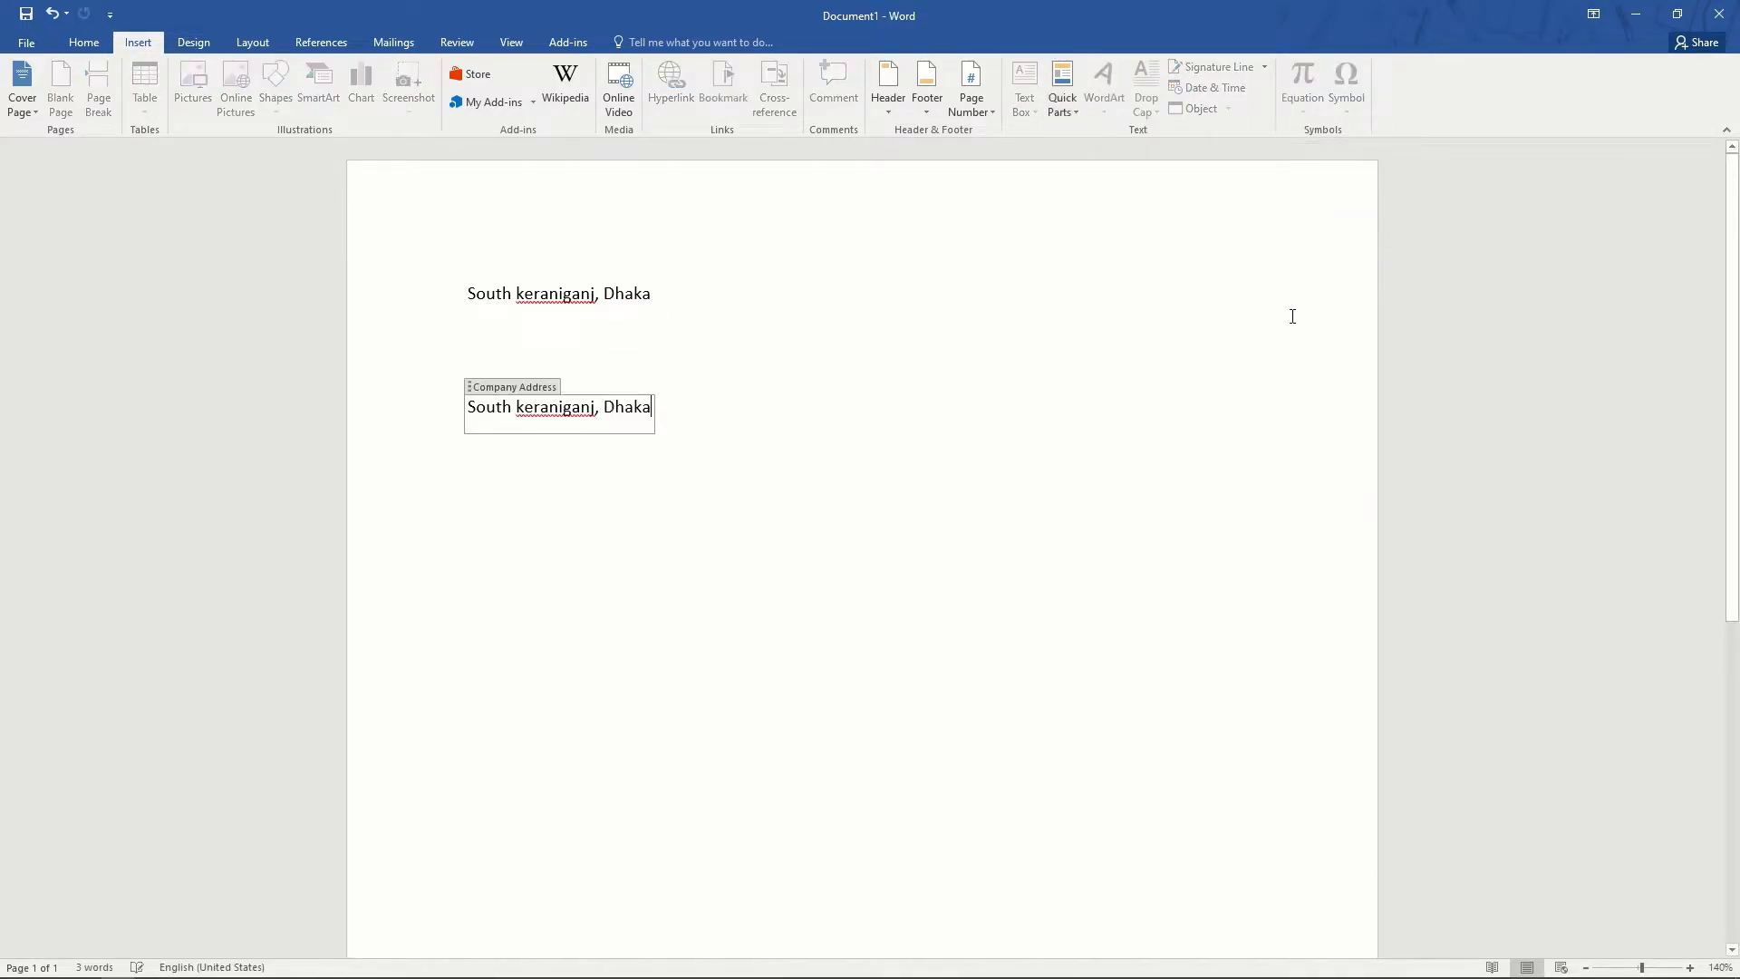
pyautogui.press('Right')
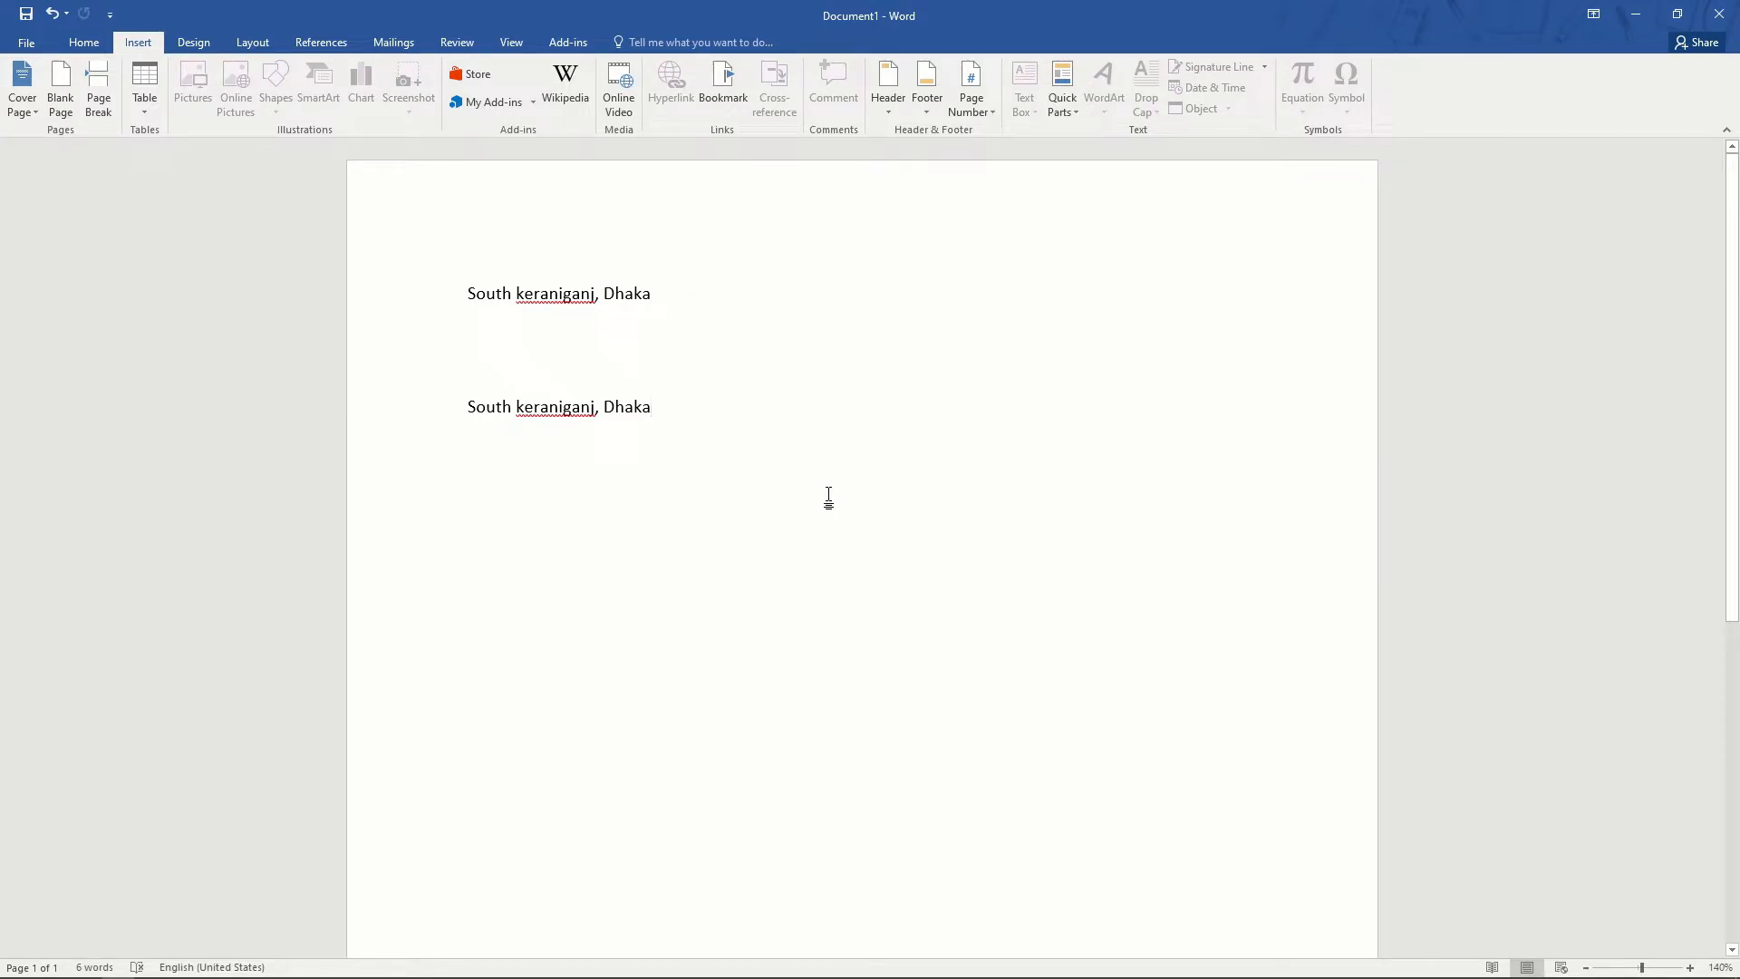
pyautogui.hotkey('ctrl', 'a')
pyautogui.press('Delete')
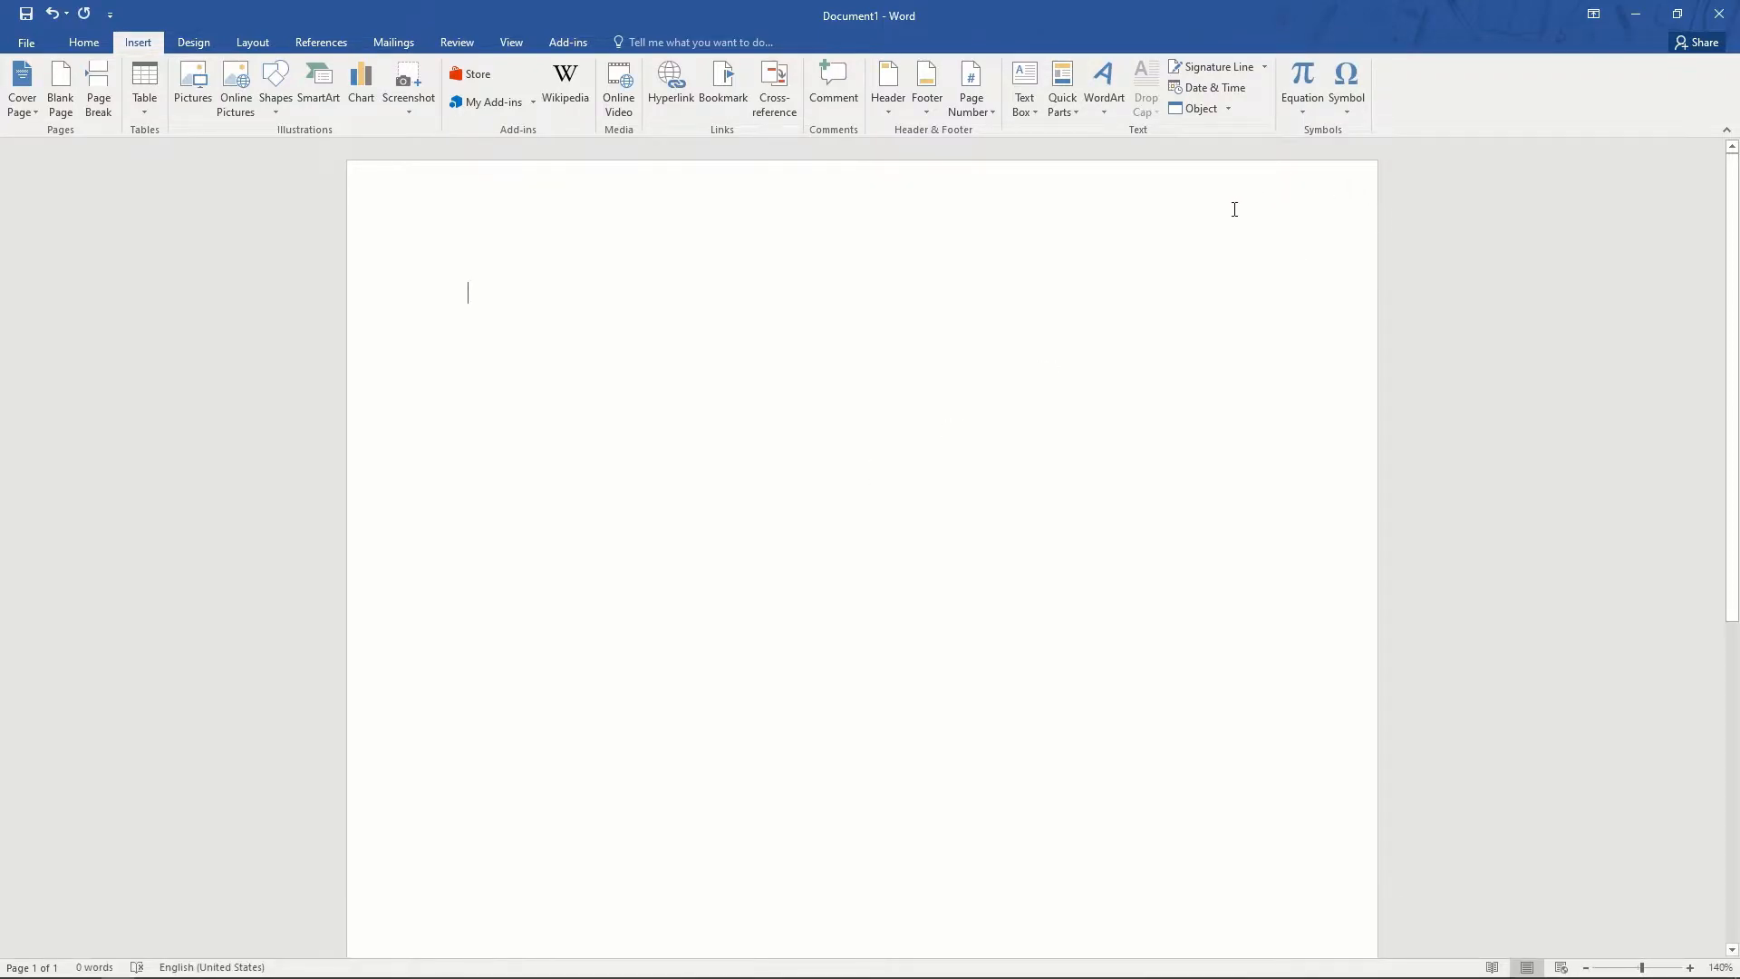
# - Insert WordArt in the blue reflection style reading 'TECH TD'
pyautogui.click(1104, 106)
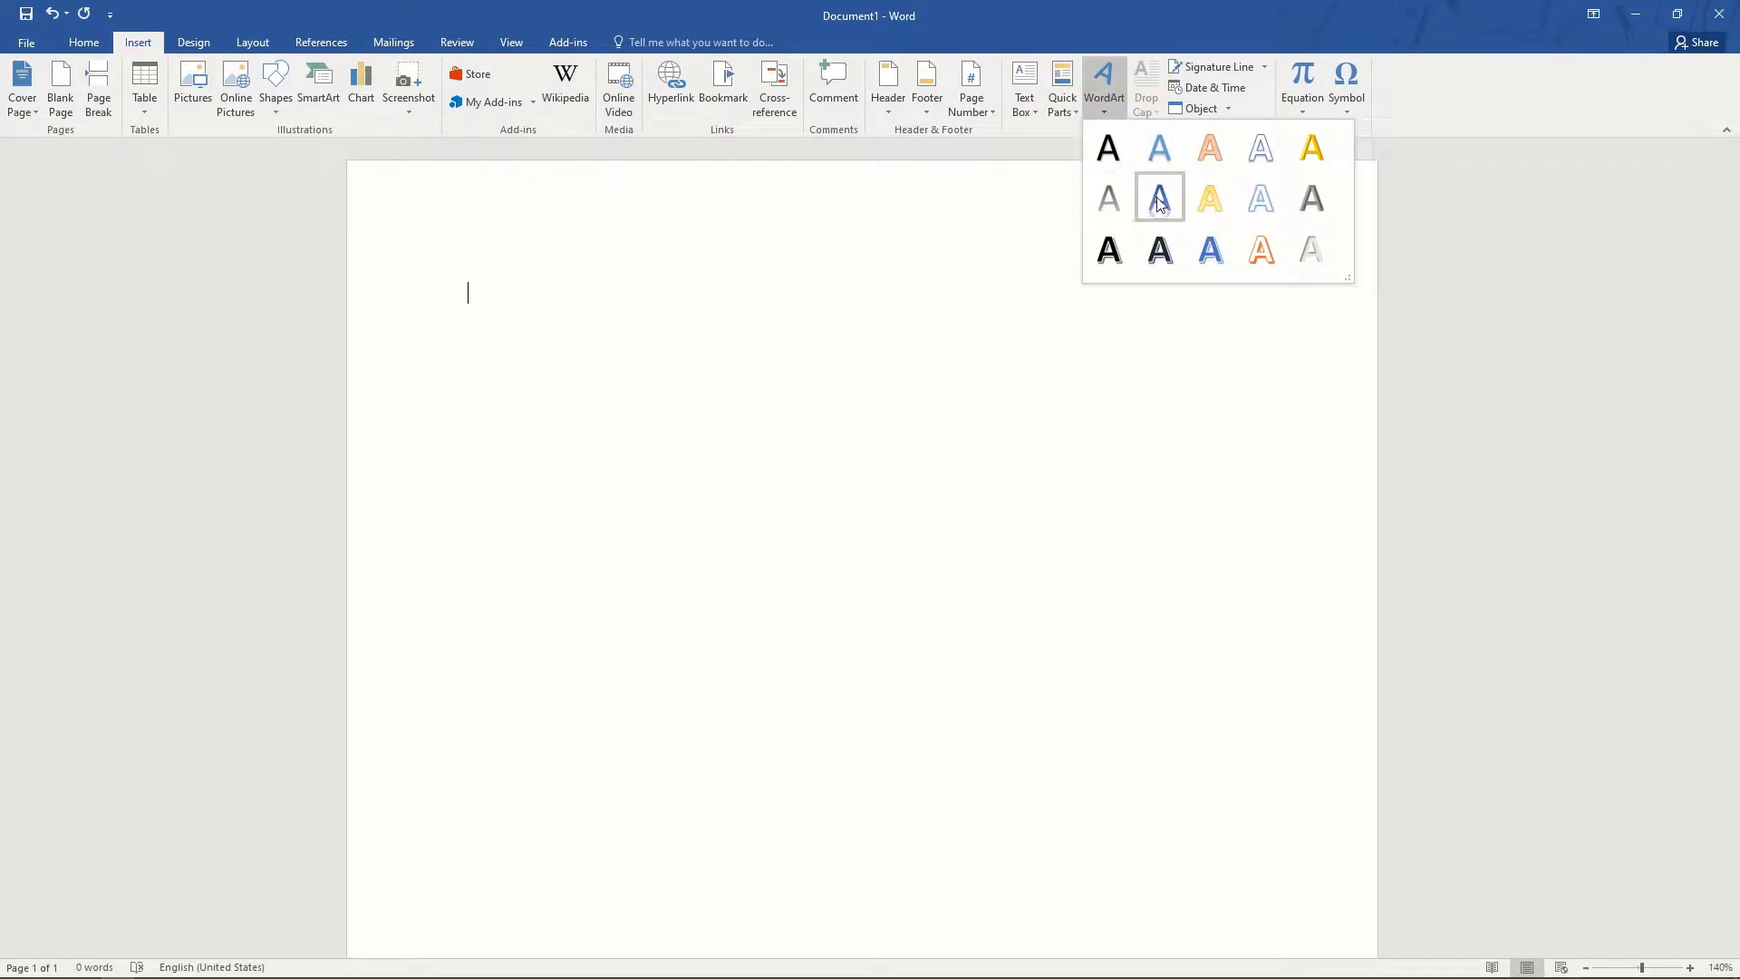
pyautogui.click(1160, 201)
pyautogui.write('TECH TD')
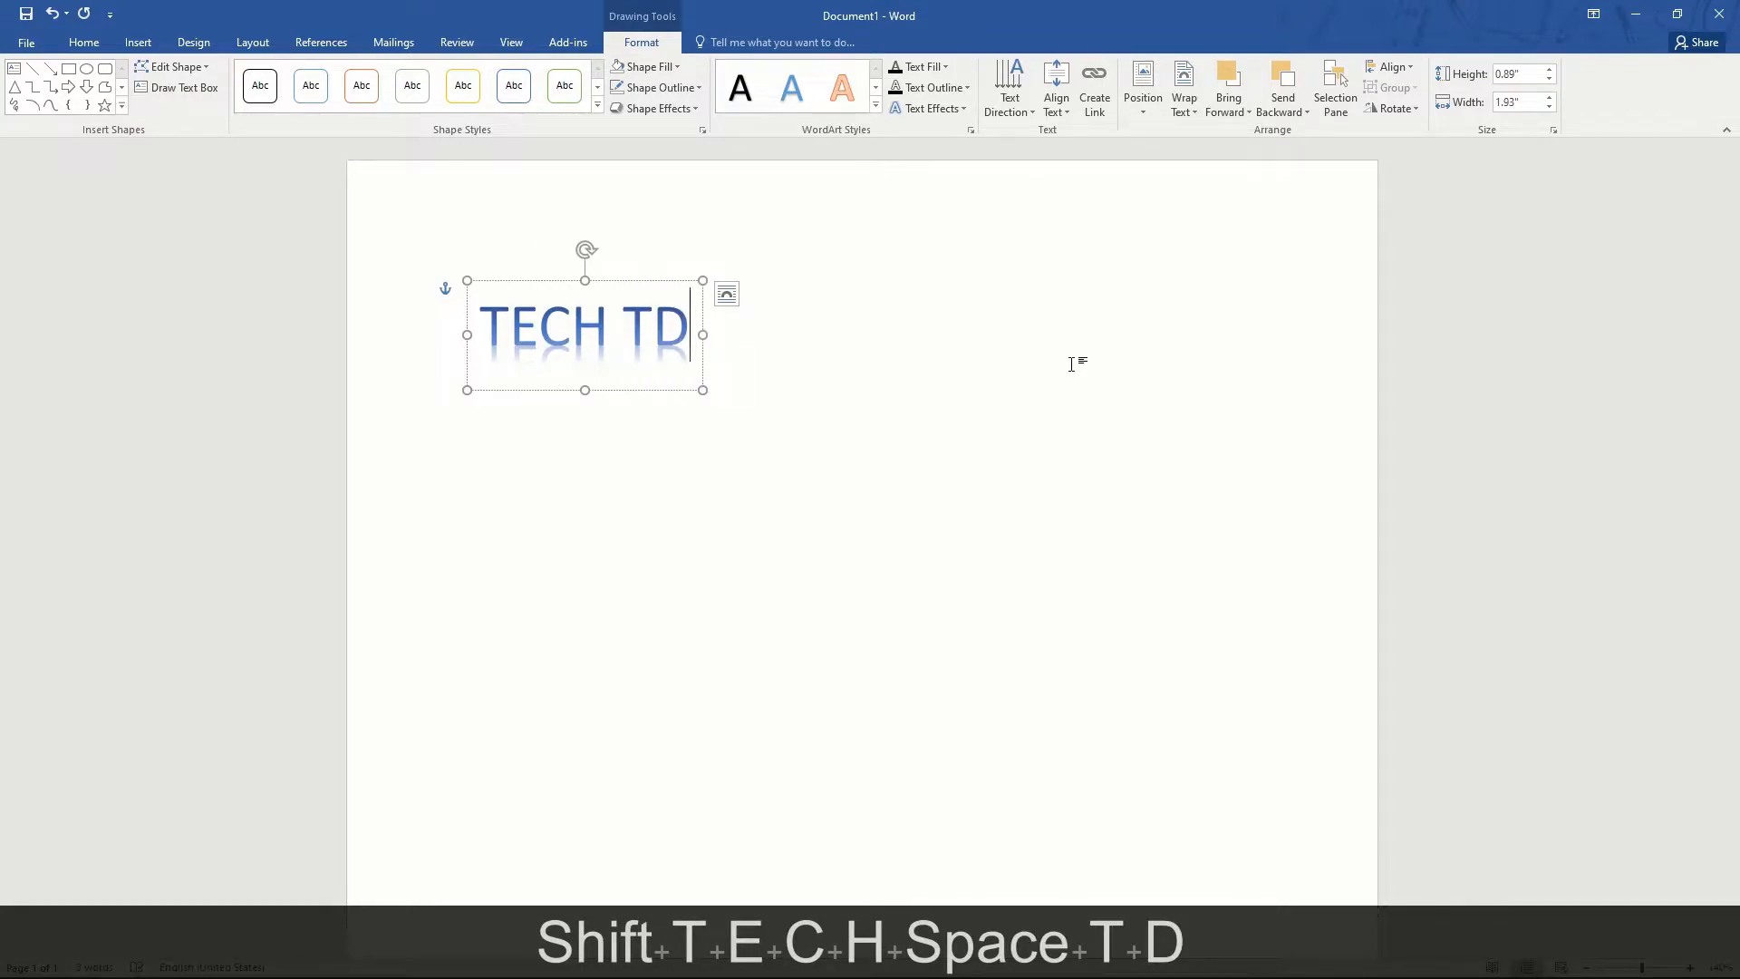
# - Resize the WordArt box to 6.5" by 2.83" and enlarge the lettering with Ctrl+]
pyautogui.moveTo(704, 392); pyautogui.dragTo(1260, 624)
pyautogui.hotkey('ctrl', 'a')
pyautogui.hotkey('ctrl', ']')
pyautogui.hotkey('ctrl', ']')
pyautogui.hotkey('ctrl', ']')
pyautogui.hotkey('ctrl', ']')
pyautogui.hotkey('ctrl', ']')
pyautogui.hotkey('ctrl', ']')
pyautogui.hotkey('ctrl', ']')
pyautogui.hotkey('ctrl', ']')
pyautogui.hotkey('ctrl', ']')
pyautogui.hotkey('ctrl', ']')
pyautogui.hotkey('ctrl', ']')
pyautogui.hotkey('ctrl', ']')
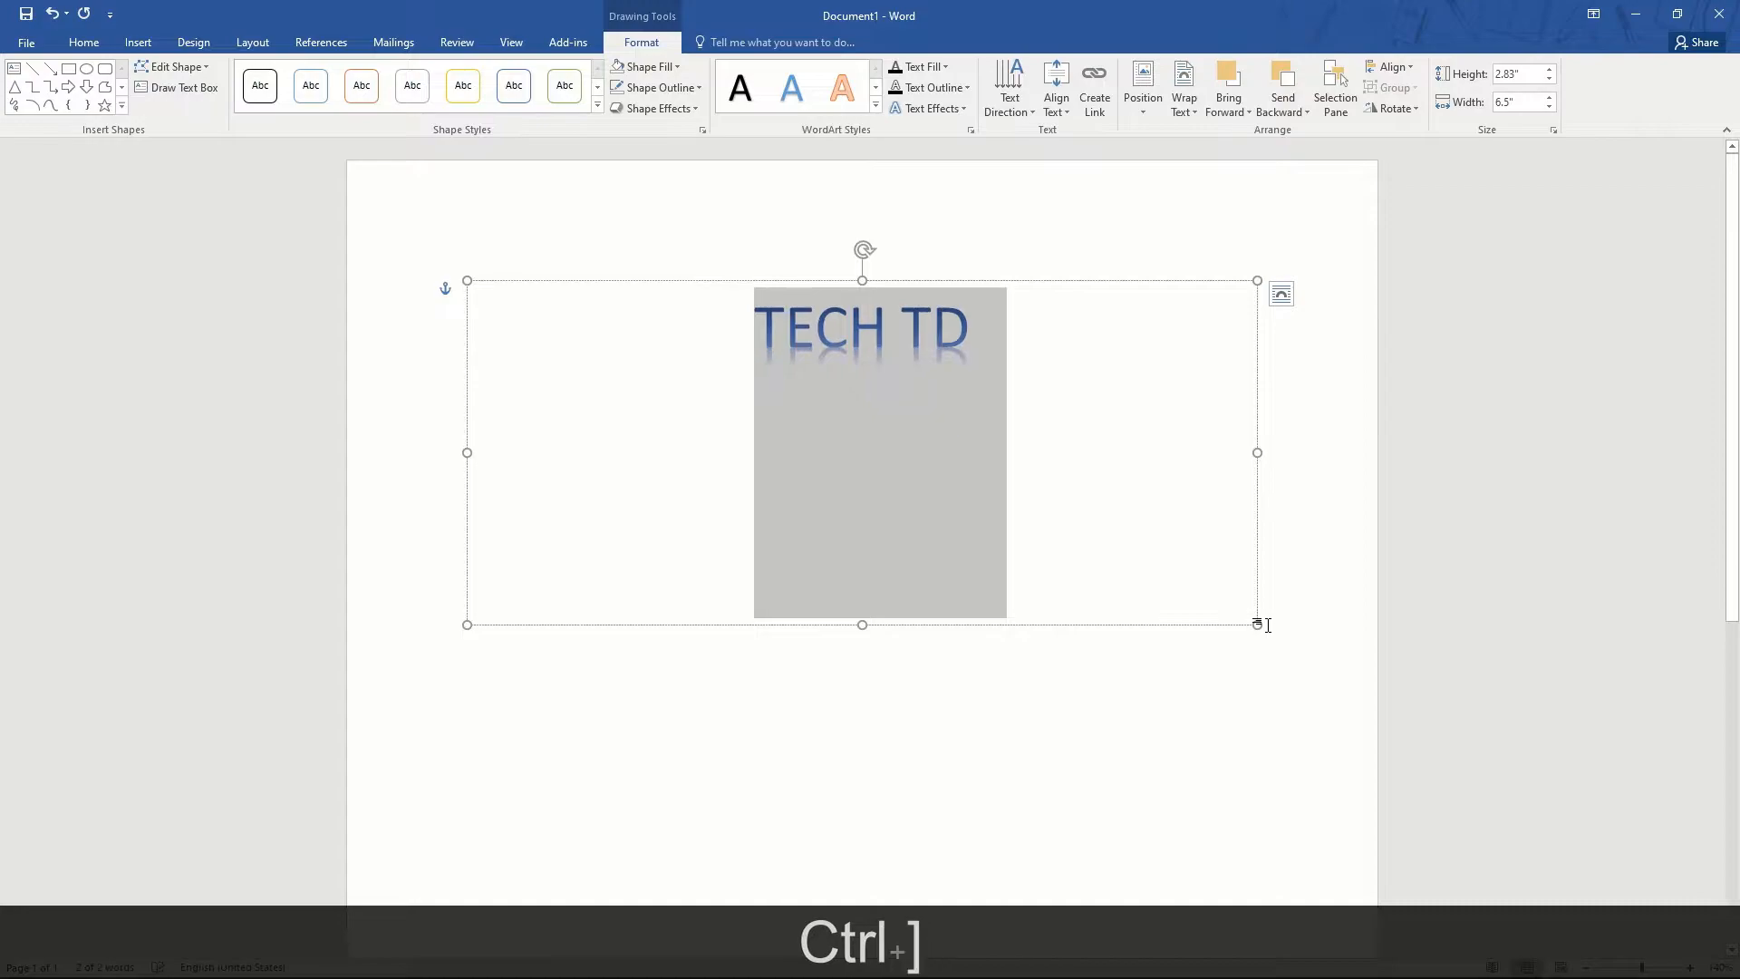
pyautogui.hotkey('ctrl', ']')
pyautogui.hotkey('ctrl', ']')
pyautogui.hotkey('ctrl', ']')
pyautogui.hotkey('ctrl', ']')
pyautogui.hotkey('ctrl', ']')
pyautogui.hotkey('ctrl', ']')
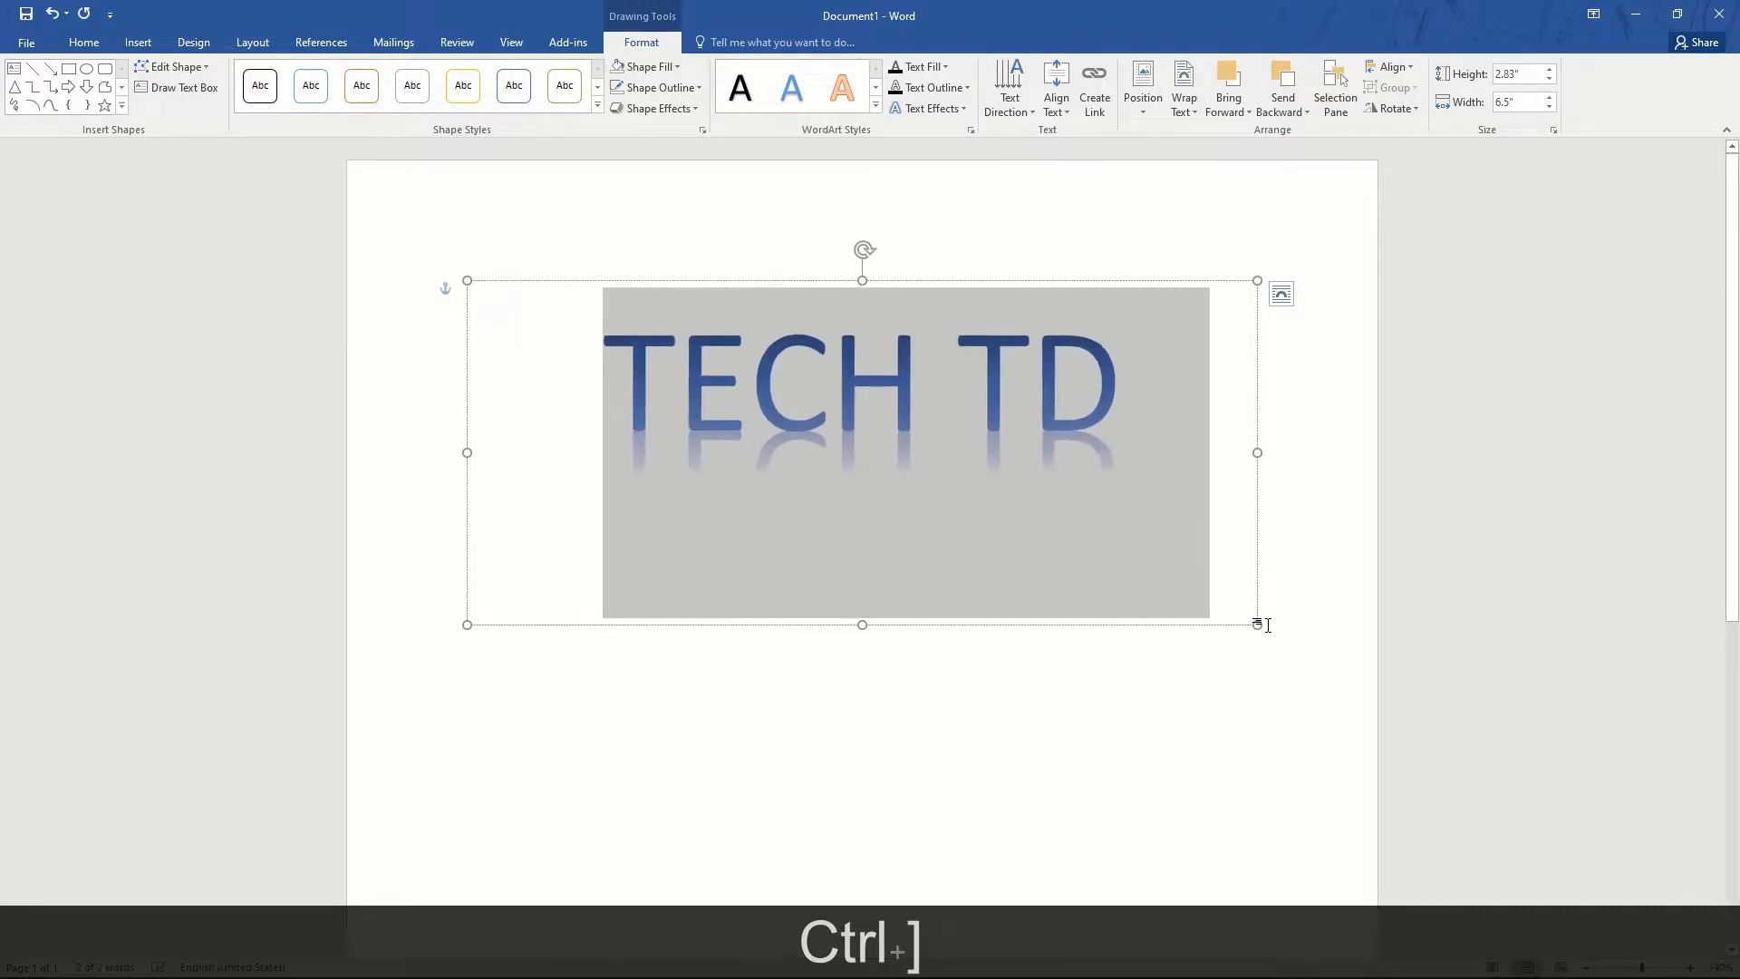
pyautogui.click(1166, 769)
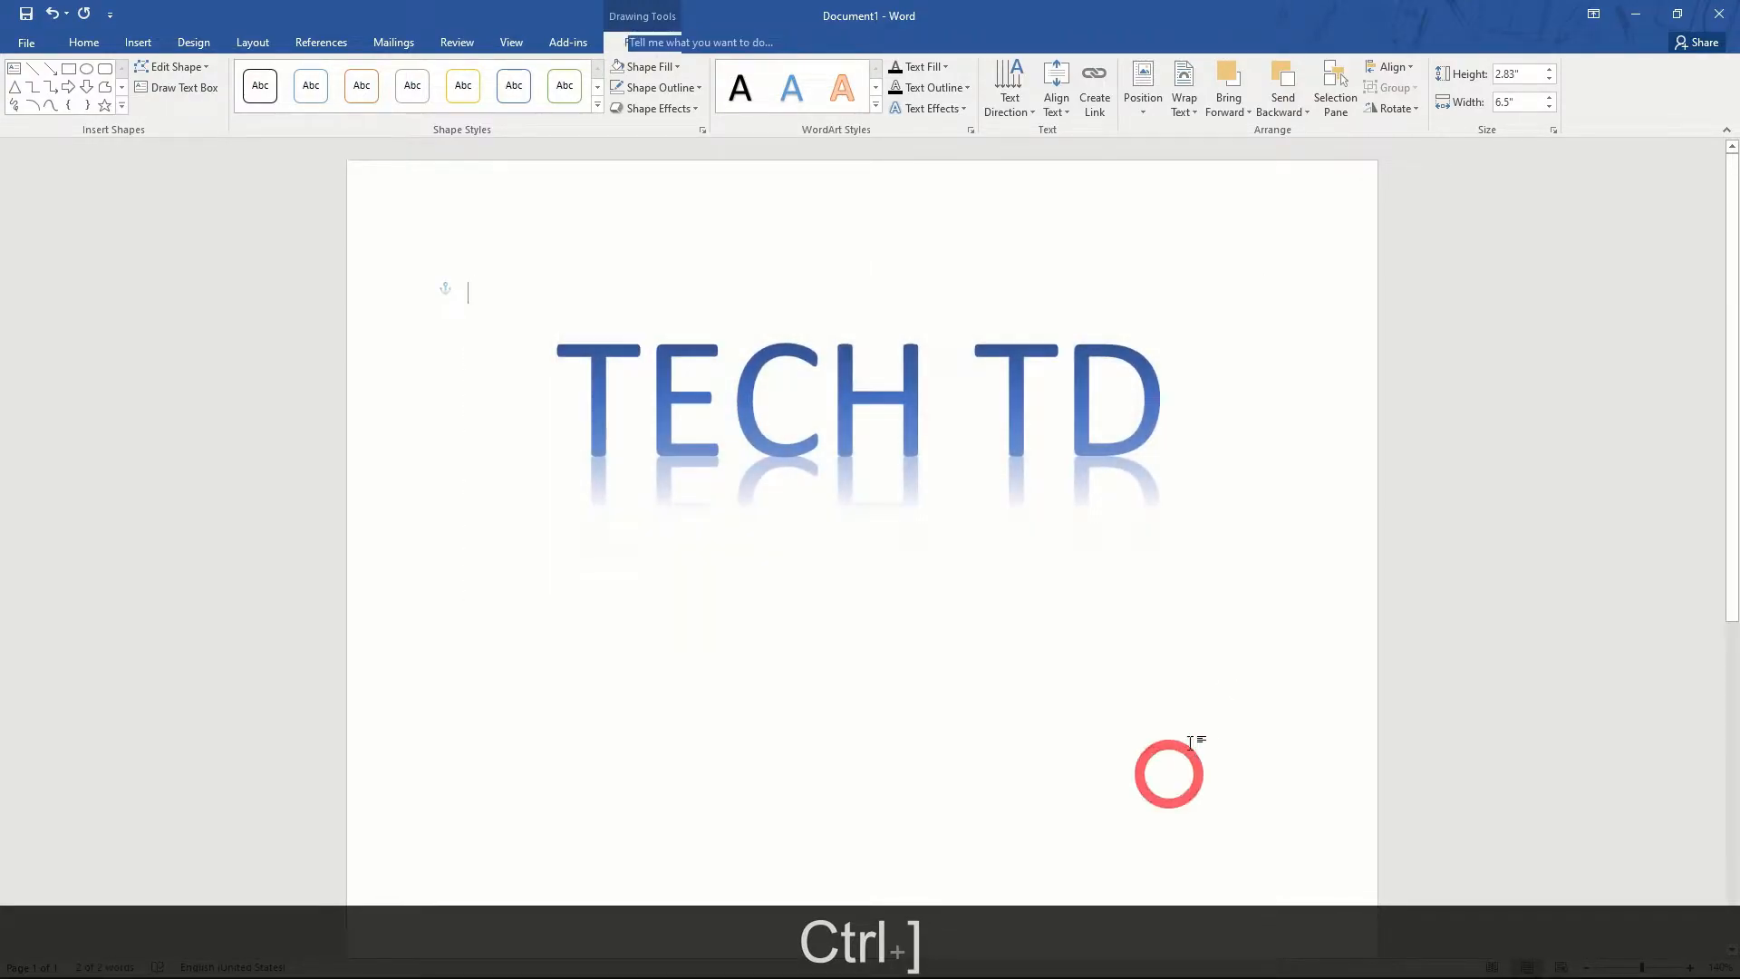
pyautogui.click(997, 440)
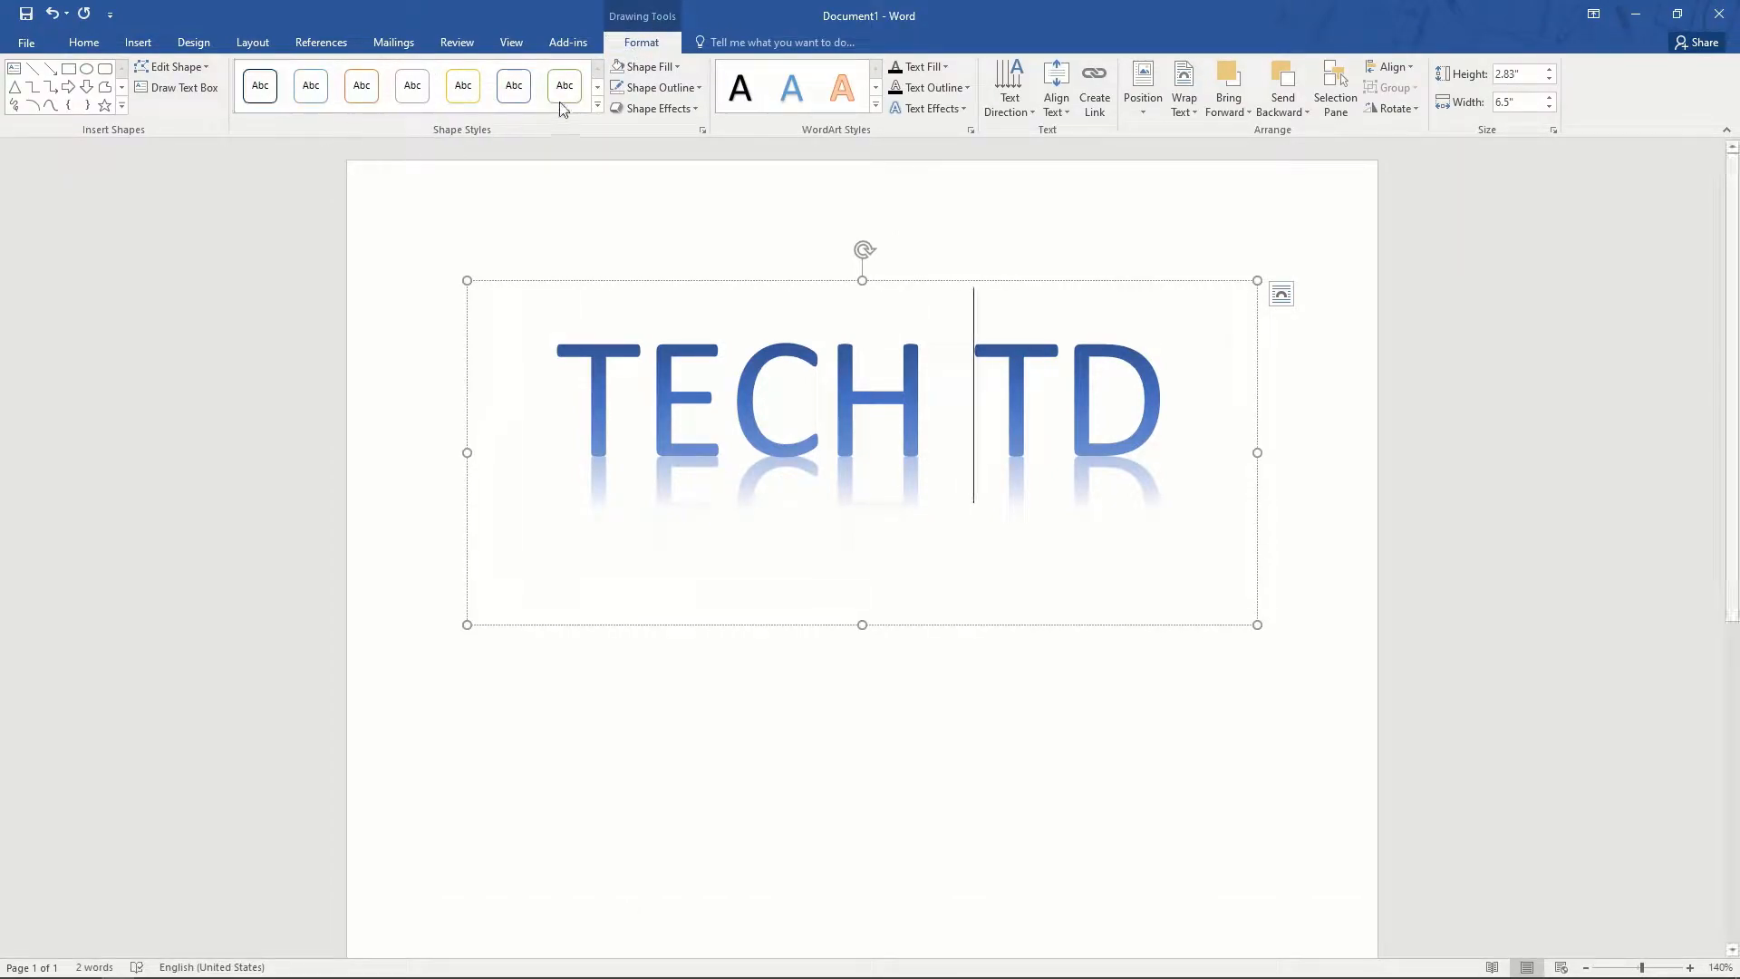
# - Look through the WordArt's fill and outline colours without changing either
pyautogui.click(678, 69)
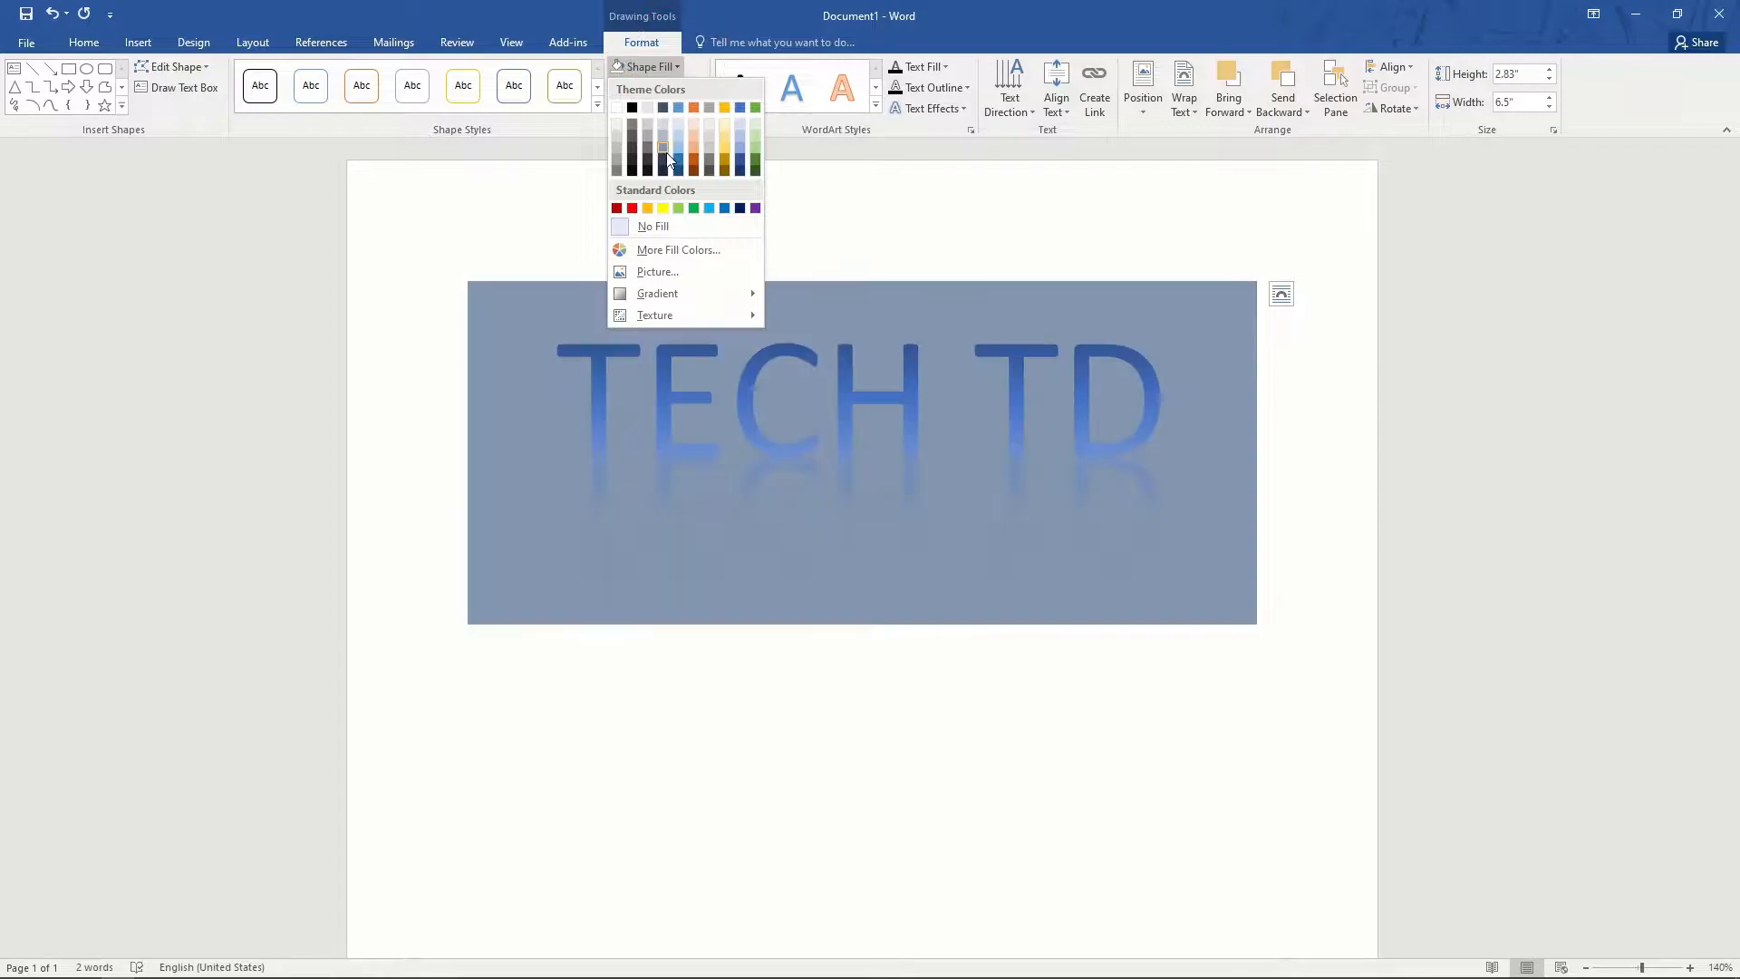
pyautogui.click(687, 80)
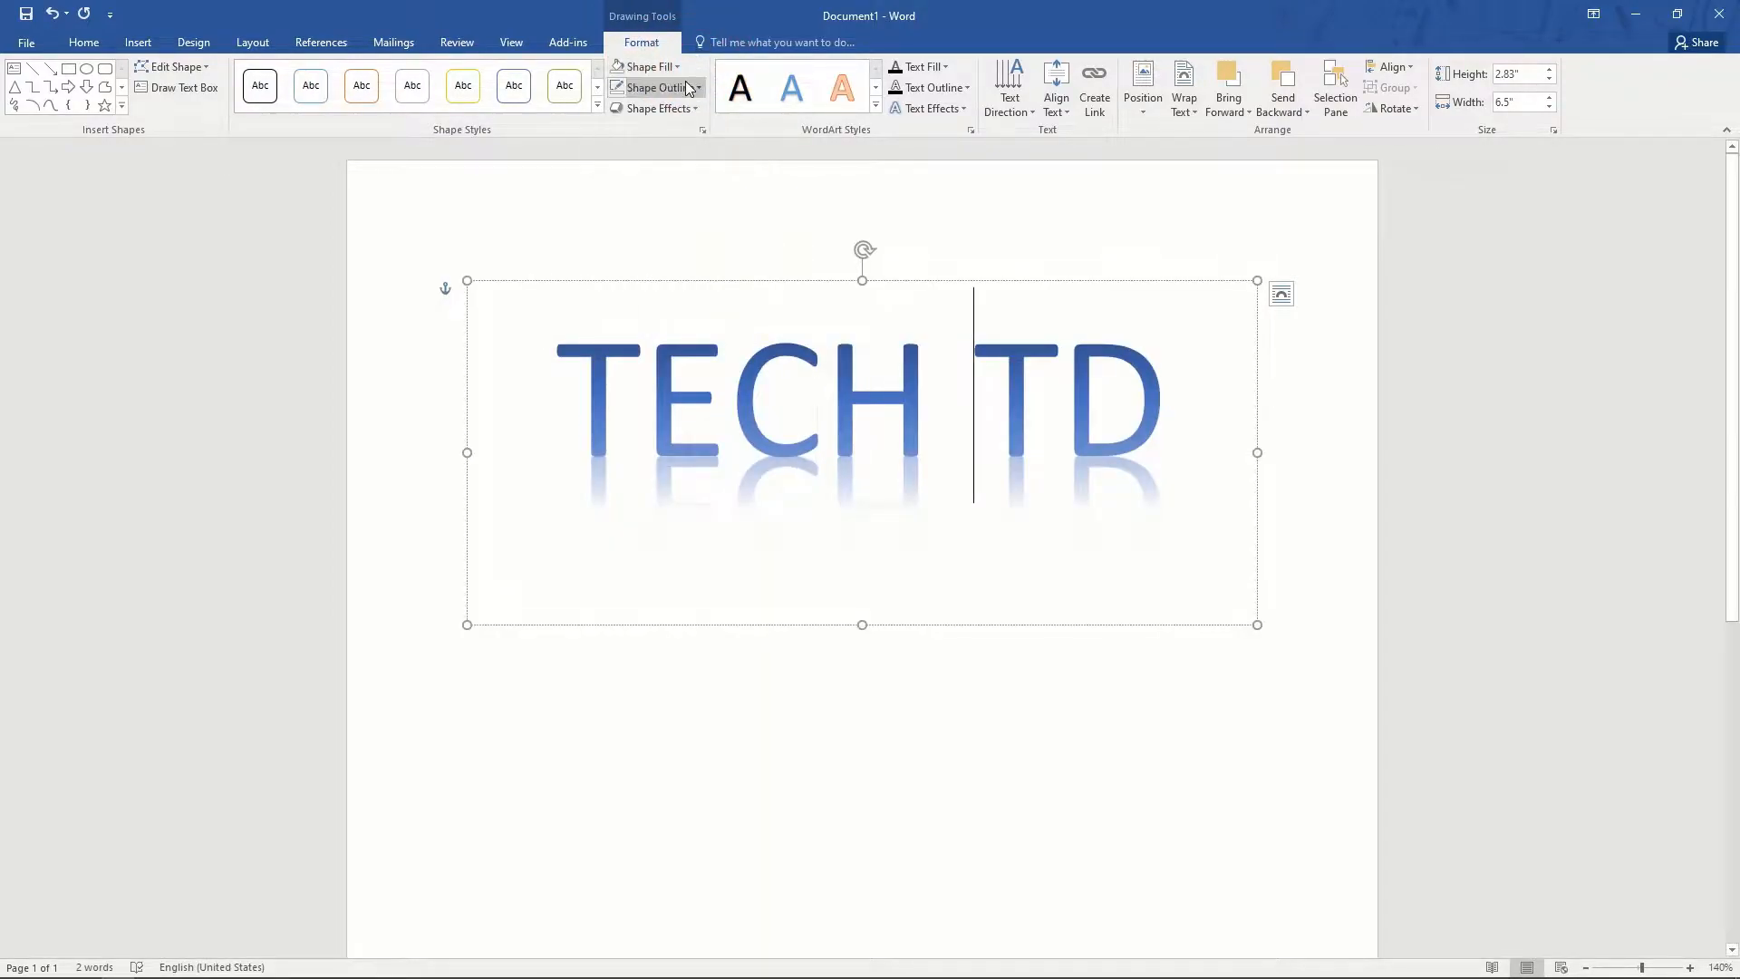
pyautogui.click(689, 86)
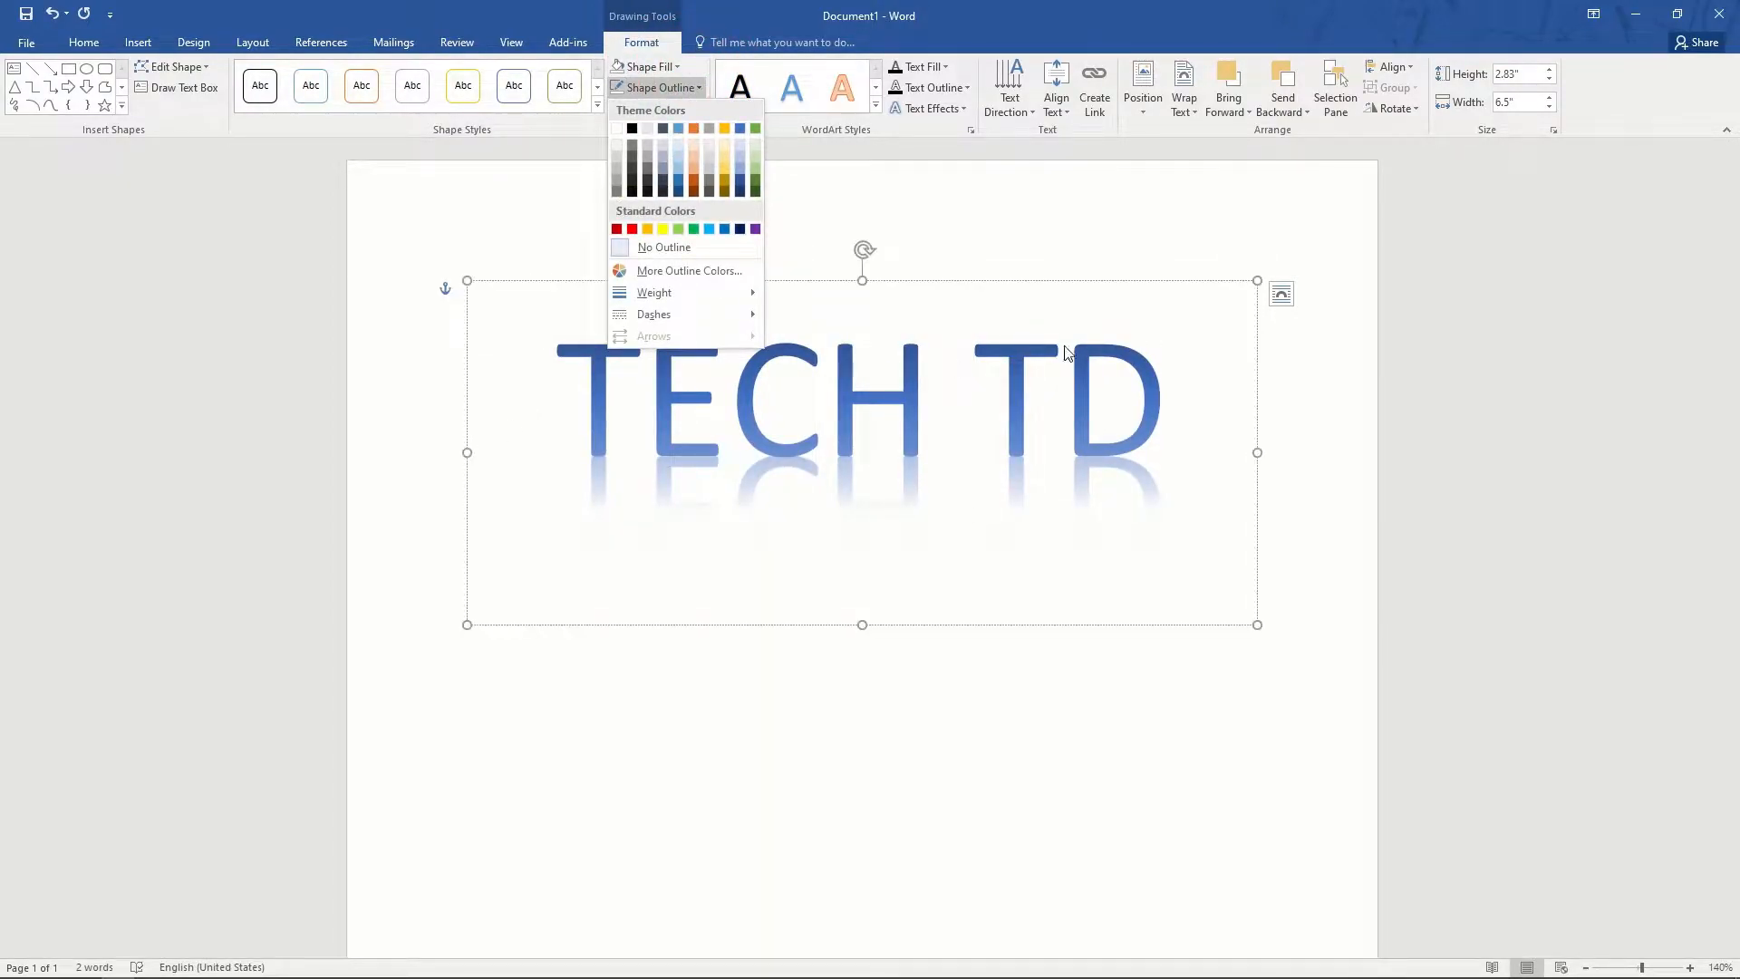
pyautogui.click(979, 247)
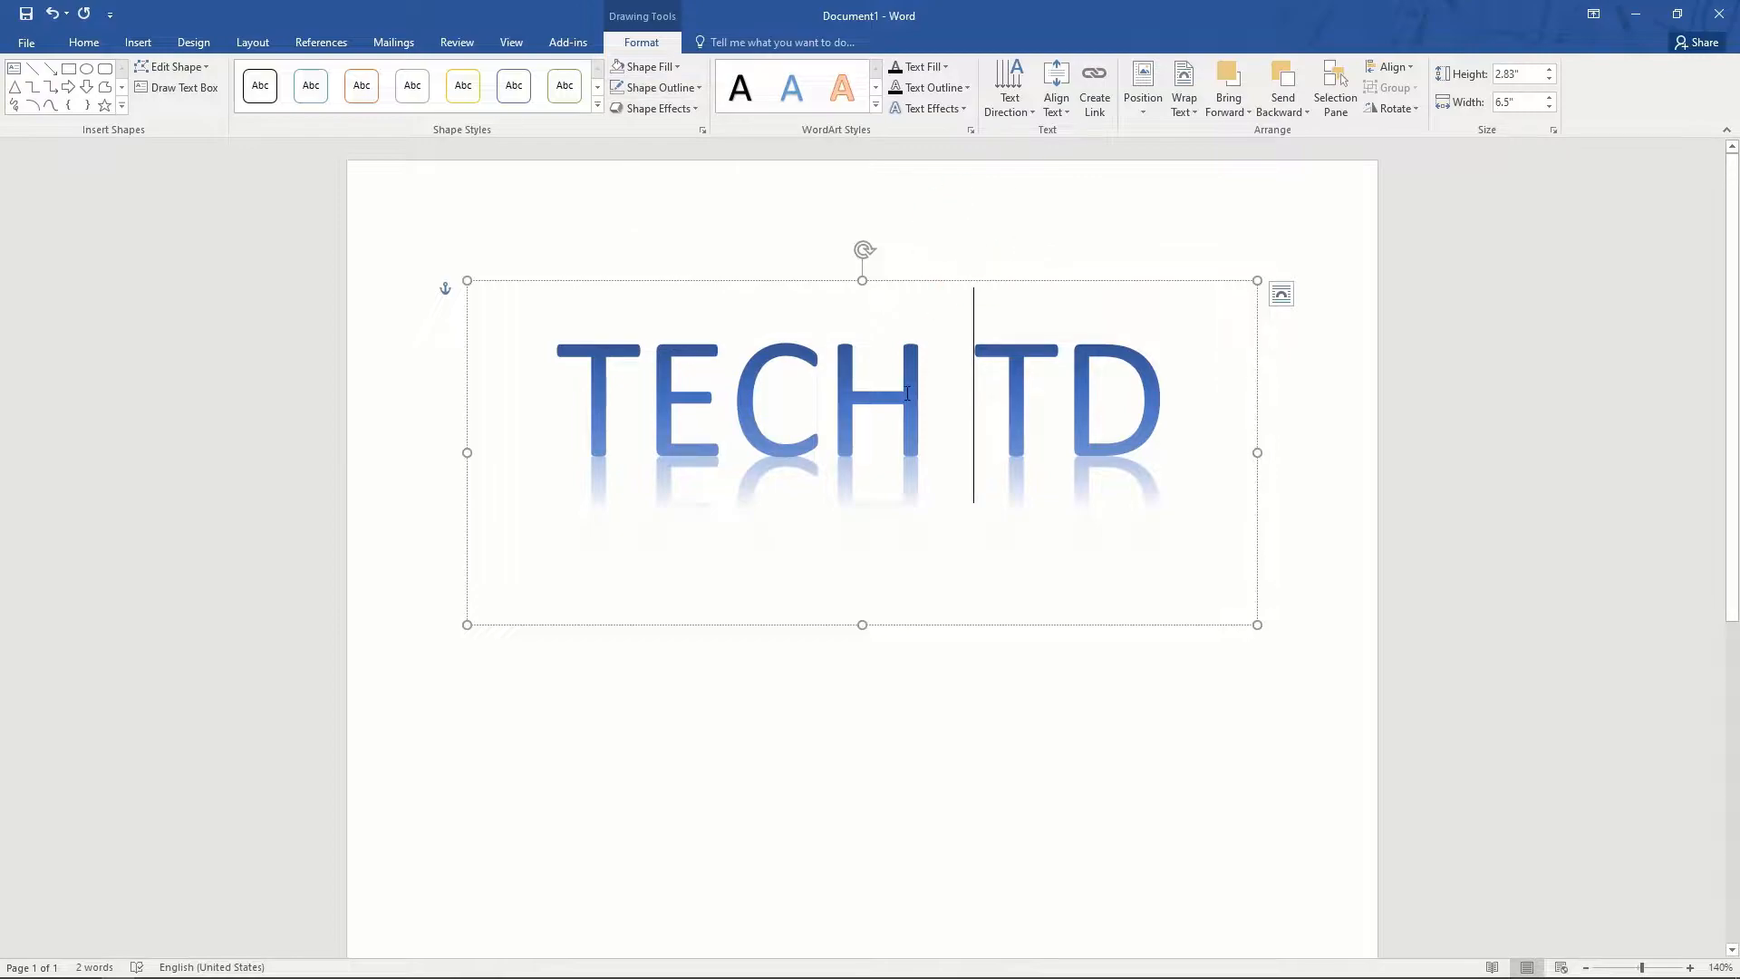
# - Apply the bold blue shadowed WordArt style to all the TECH TD text
pyautogui.click(876, 105)
pyautogui.click(843, 188)
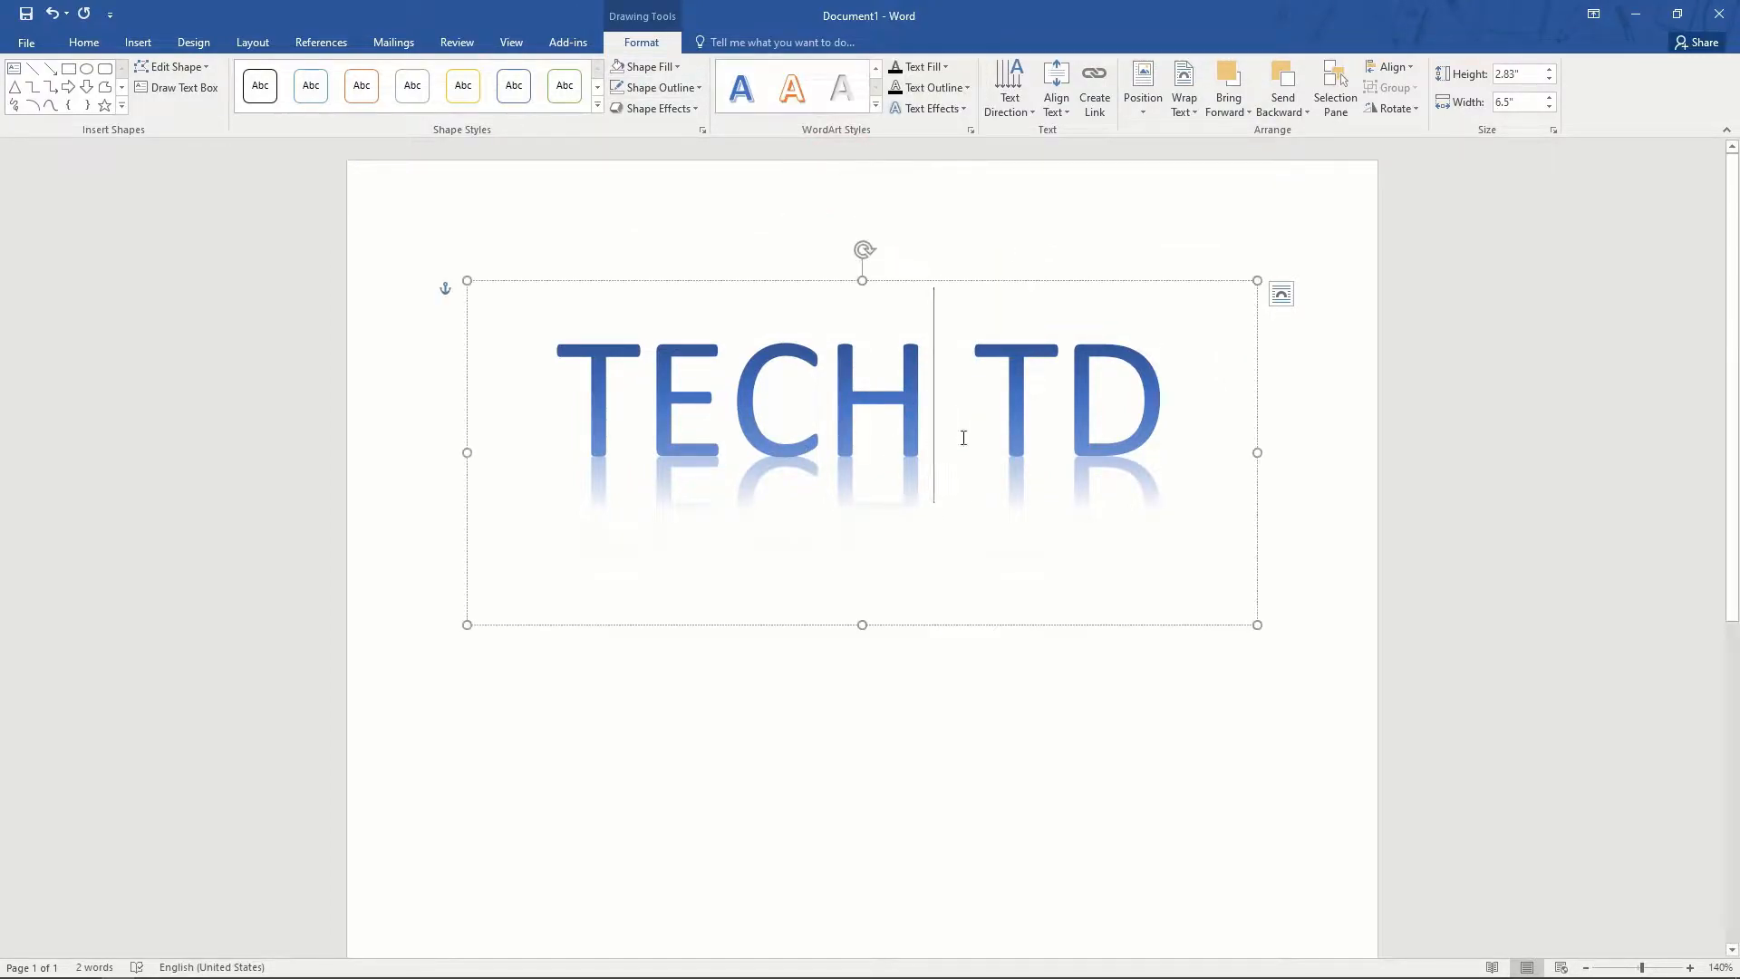
pyautogui.click(959, 434)
pyautogui.hotkey('ctrl', 'a')
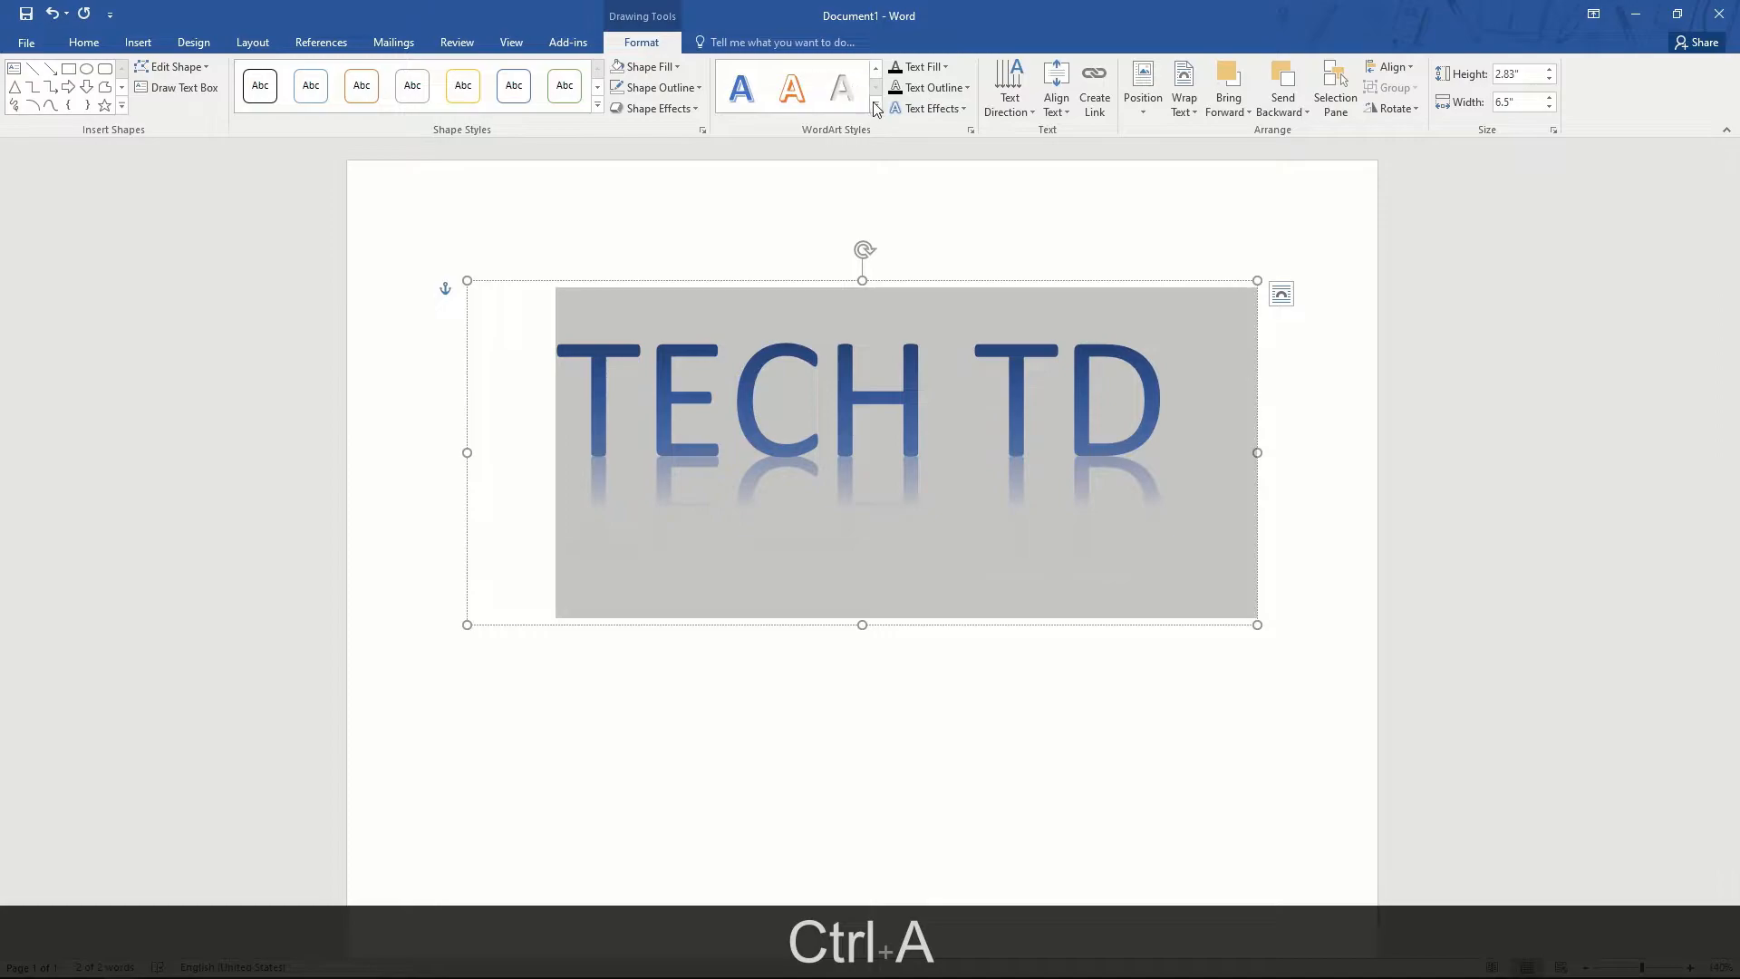
pyautogui.click(876, 105)
pyautogui.click(834, 190)
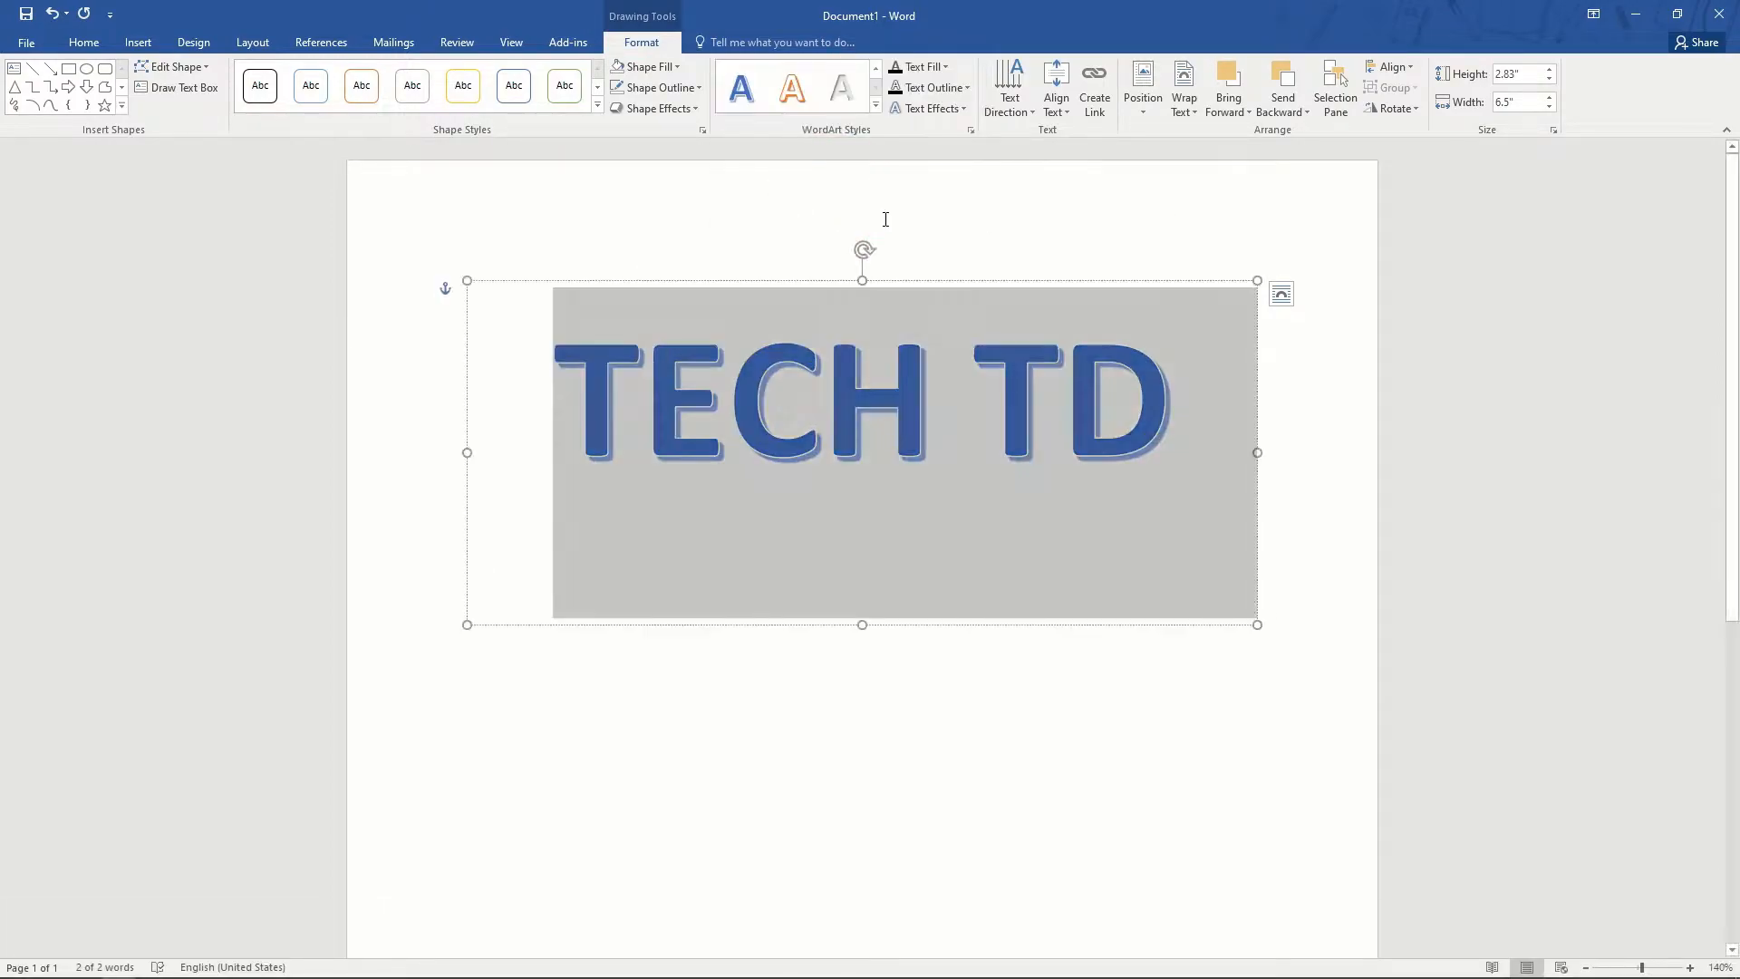
# - Rotate the WordArt text 90 degrees, then set it back to horizontal
pyautogui.click(1026, 112)
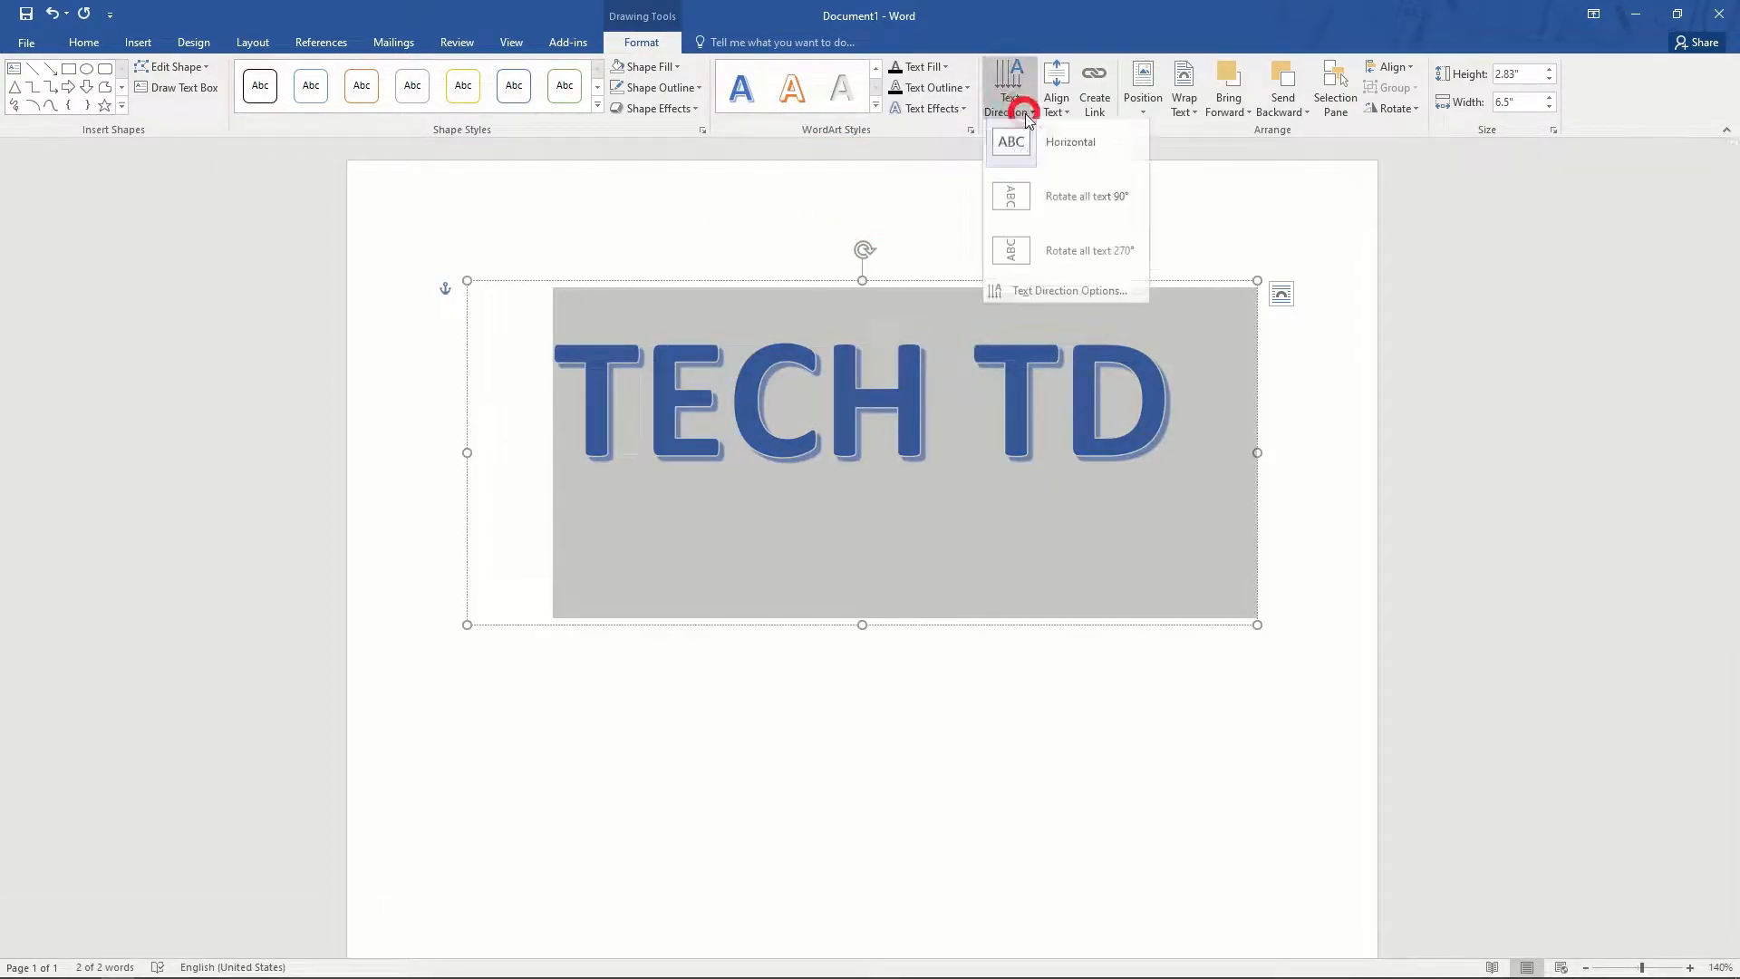
pyautogui.click(1052, 199)
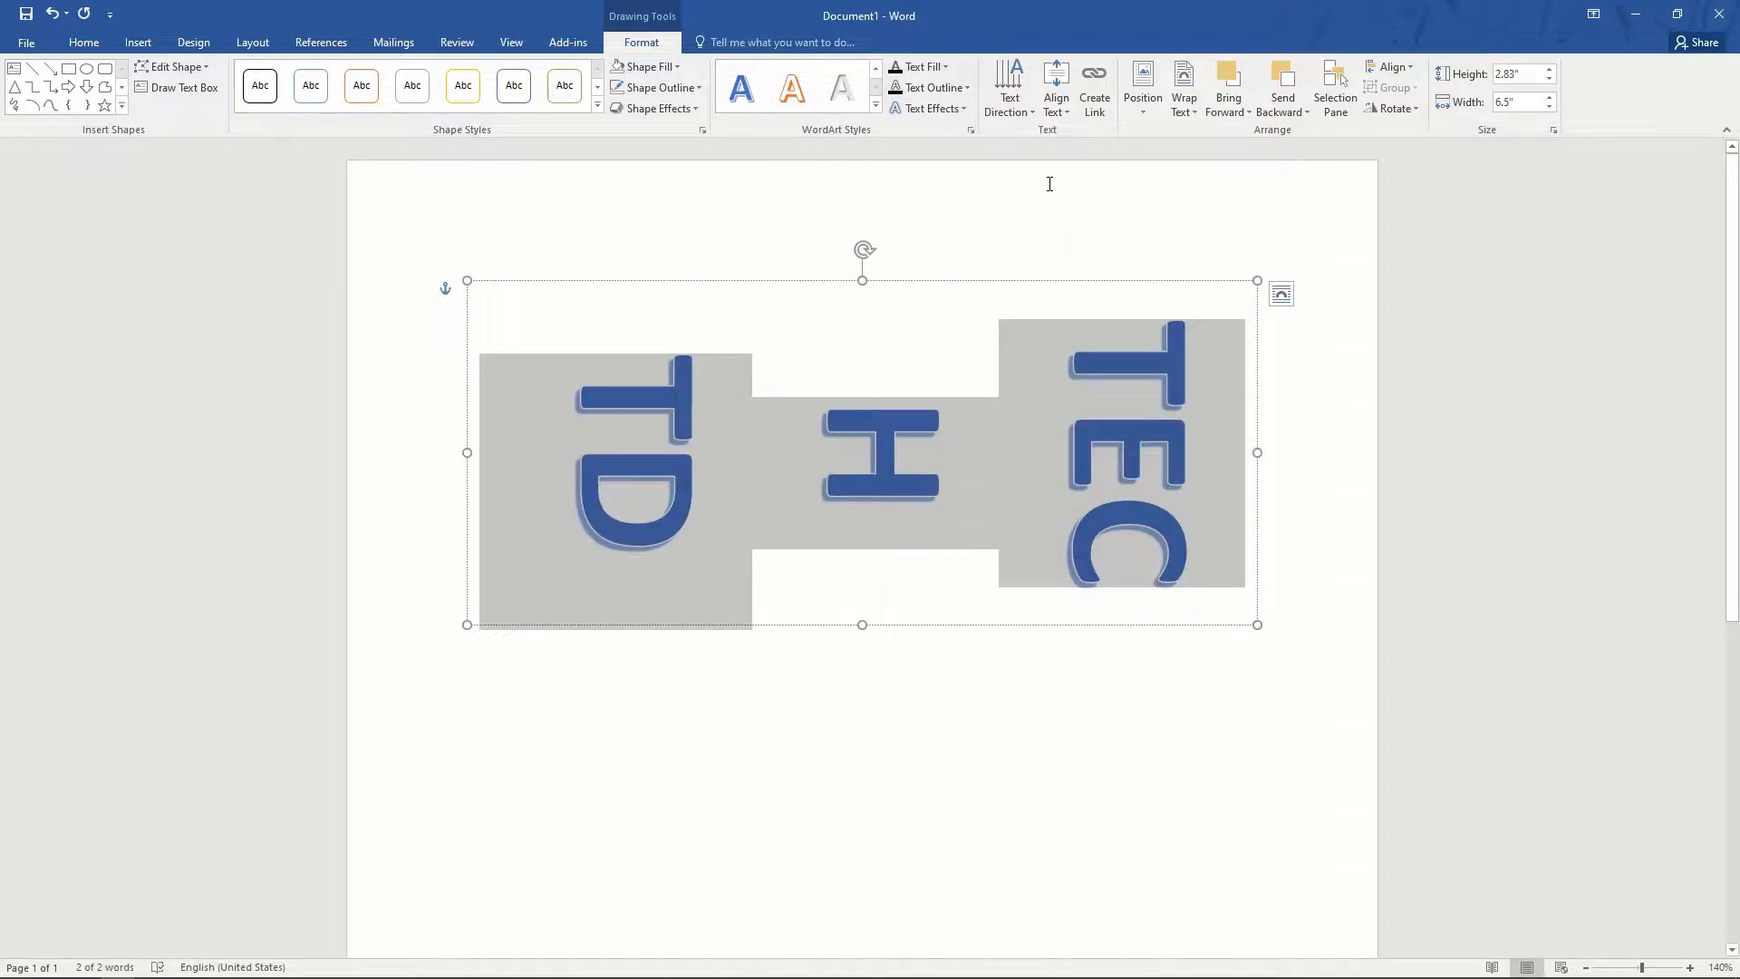
pyautogui.click(1009, 95)
pyautogui.click(1055, 157)
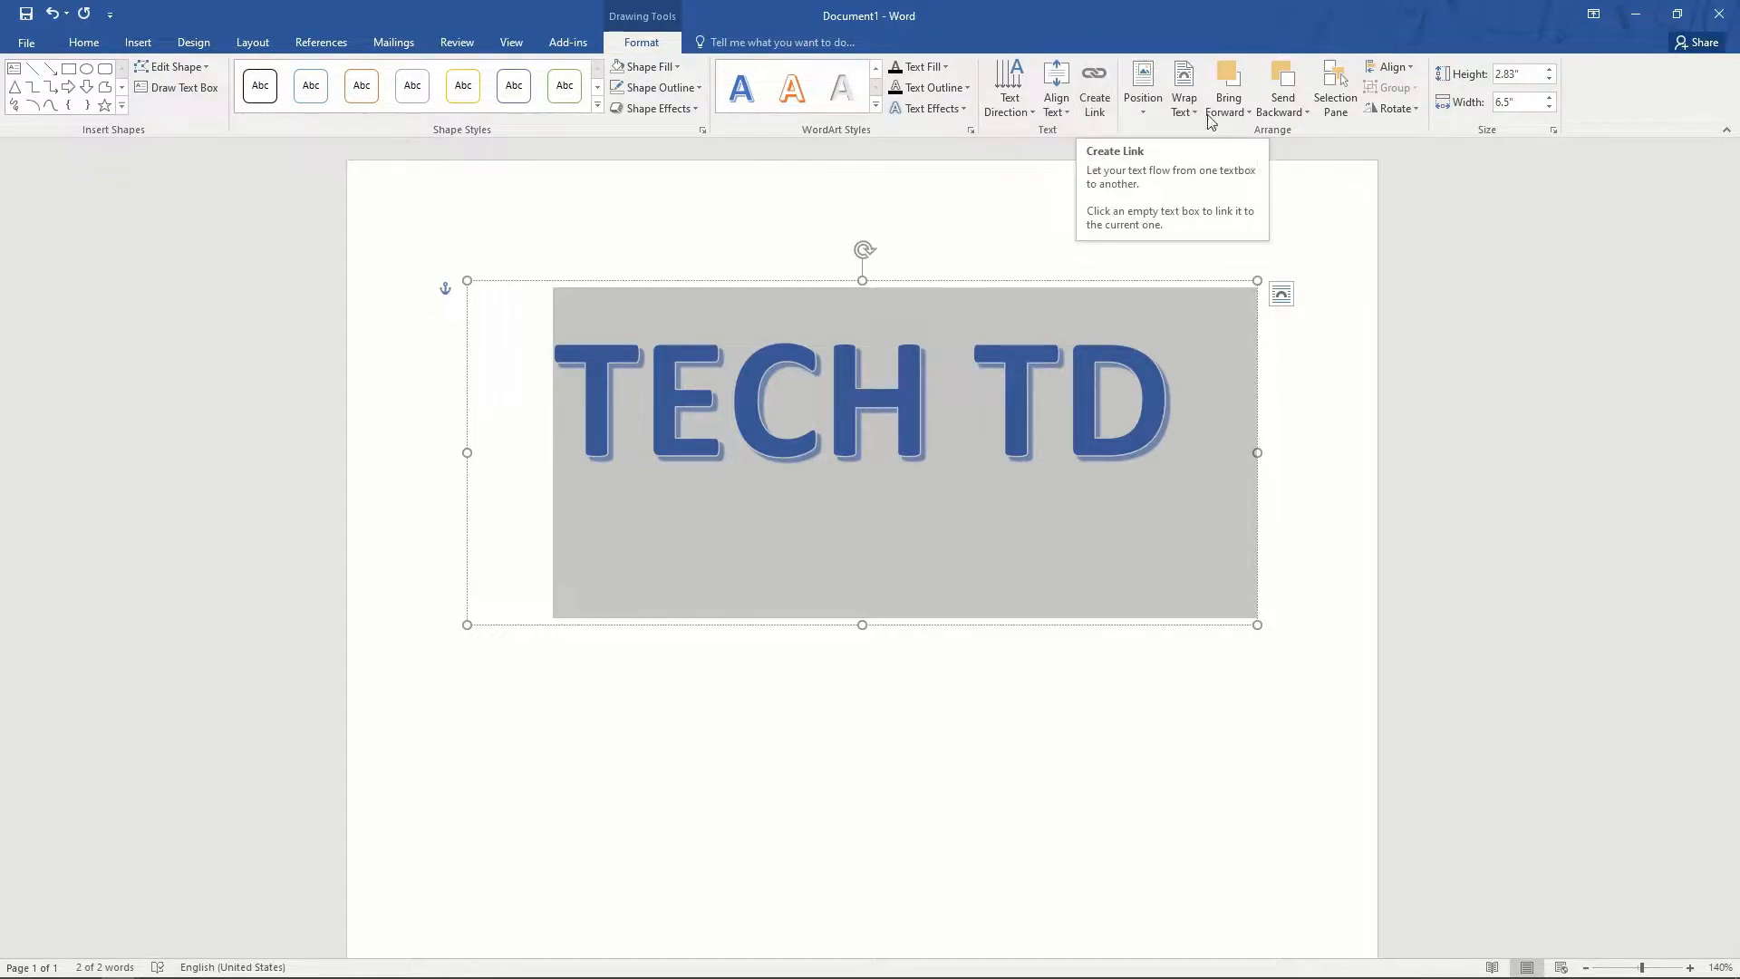
# - Check the text wrapping options, then preview the Arch transform under Text Effects
pyautogui.click(1184, 104)
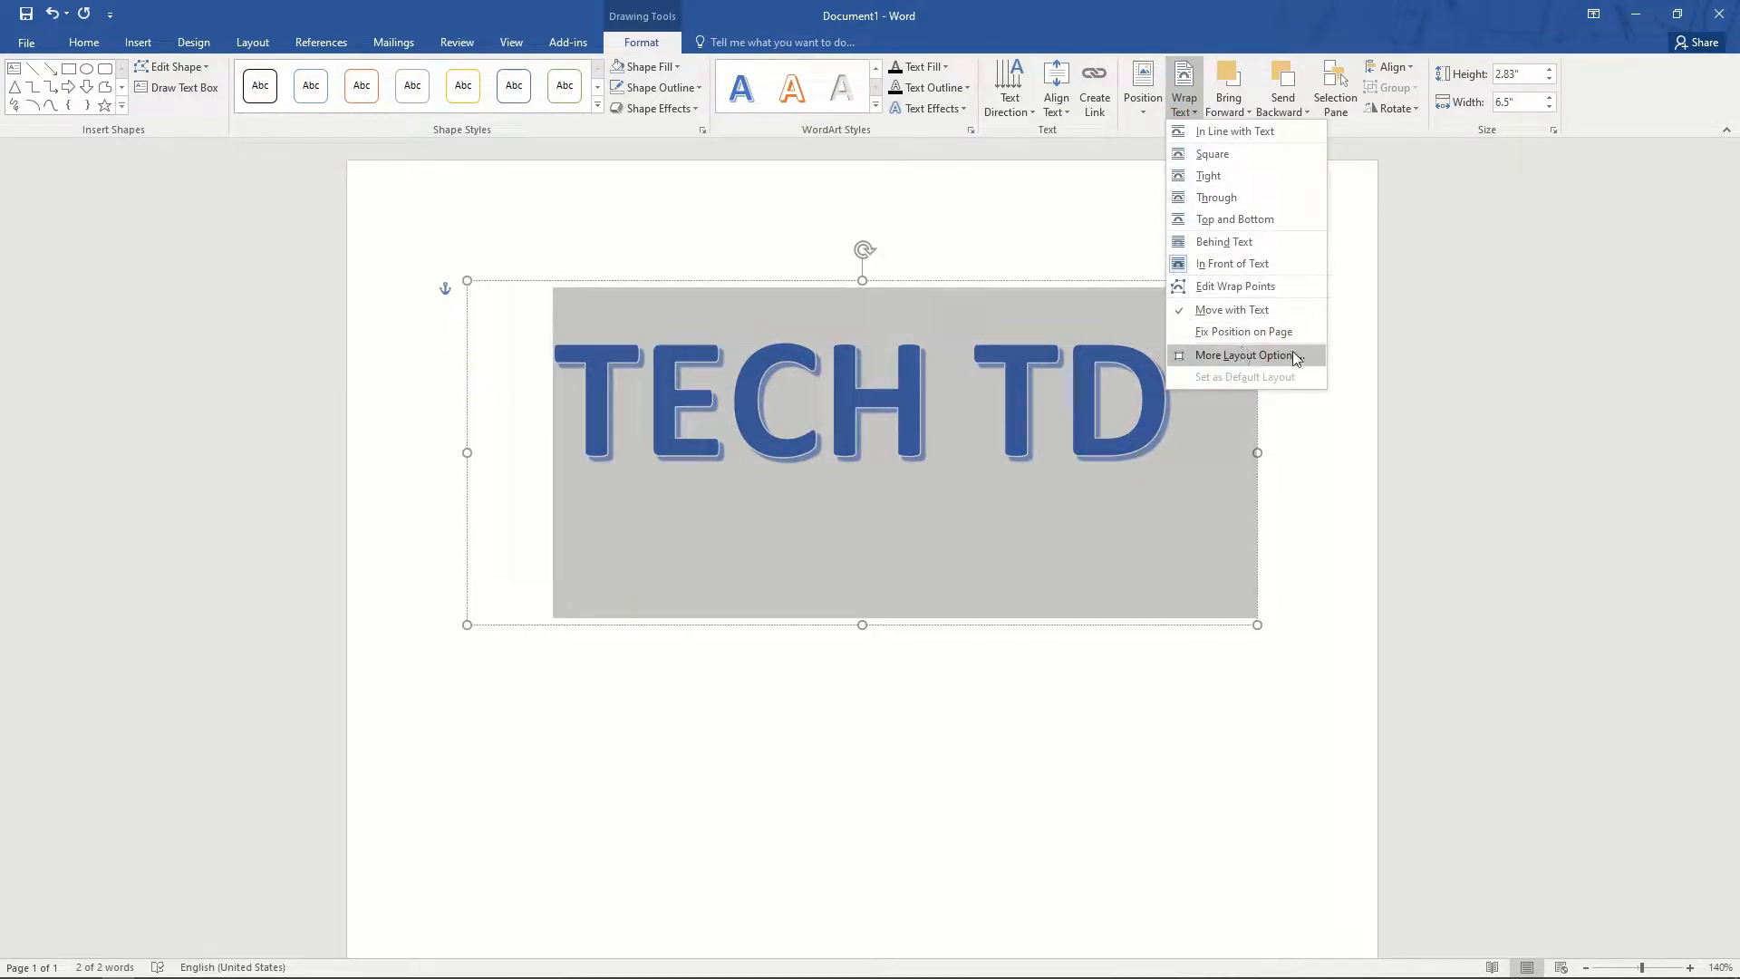
pyautogui.click(1332, 326)
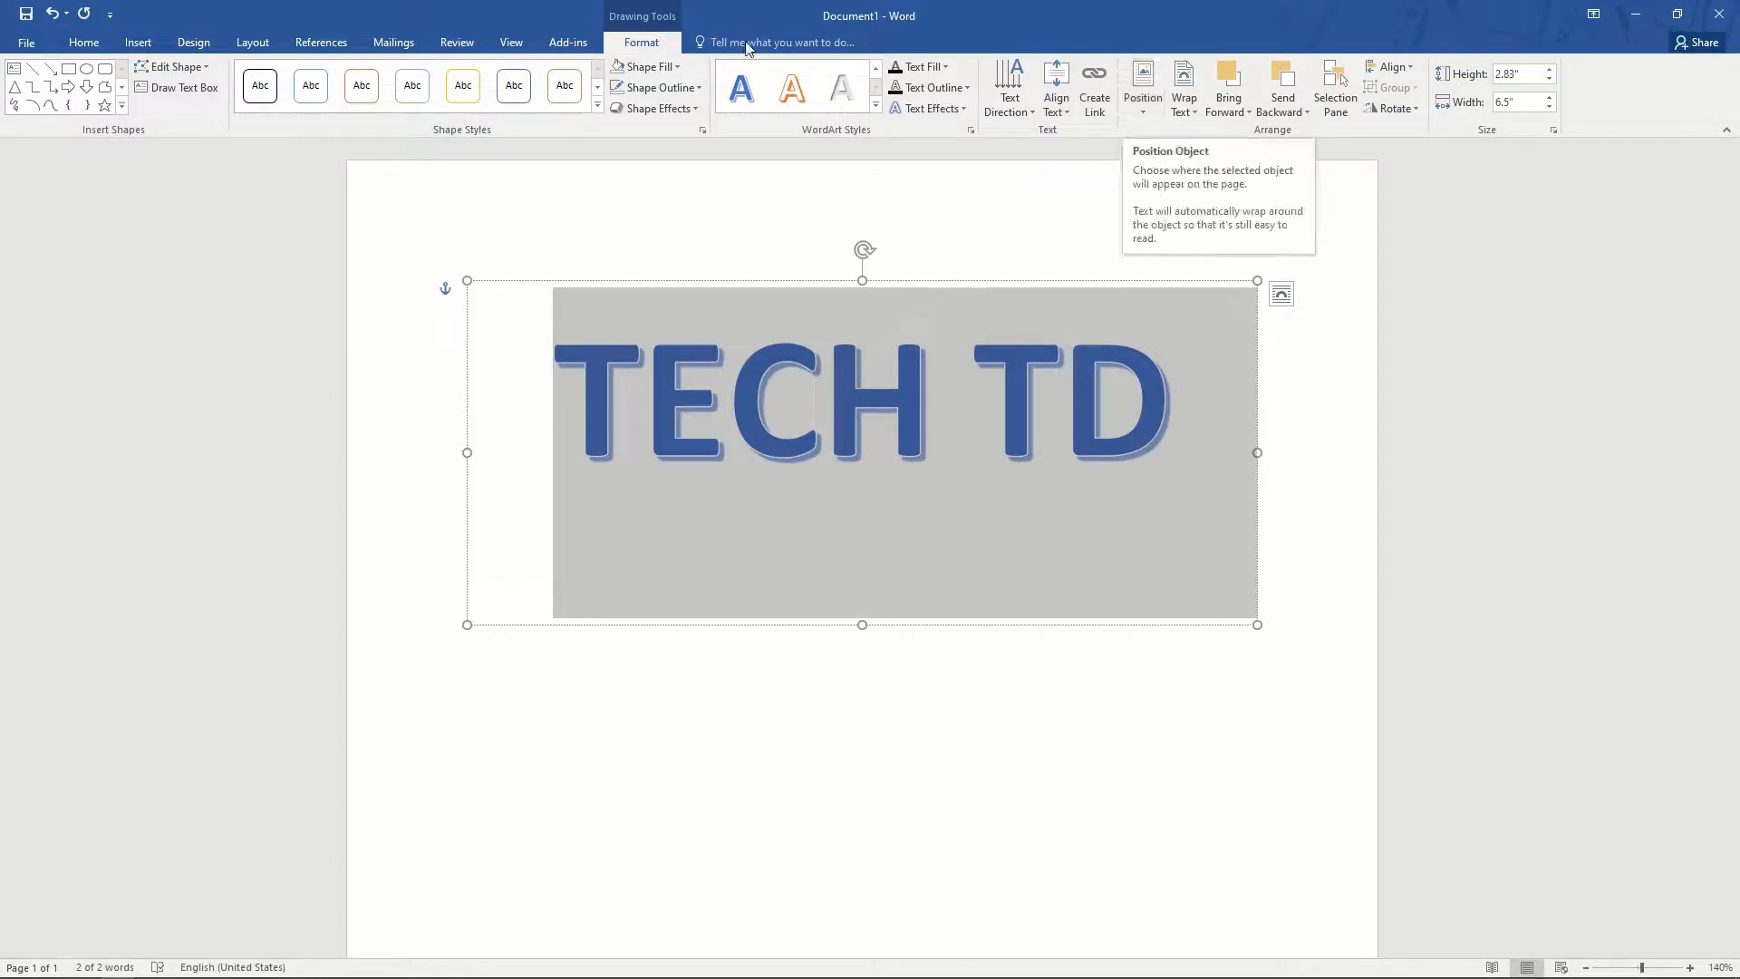
pyautogui.click(947, 108)
pyautogui.moveTo(959, 344)
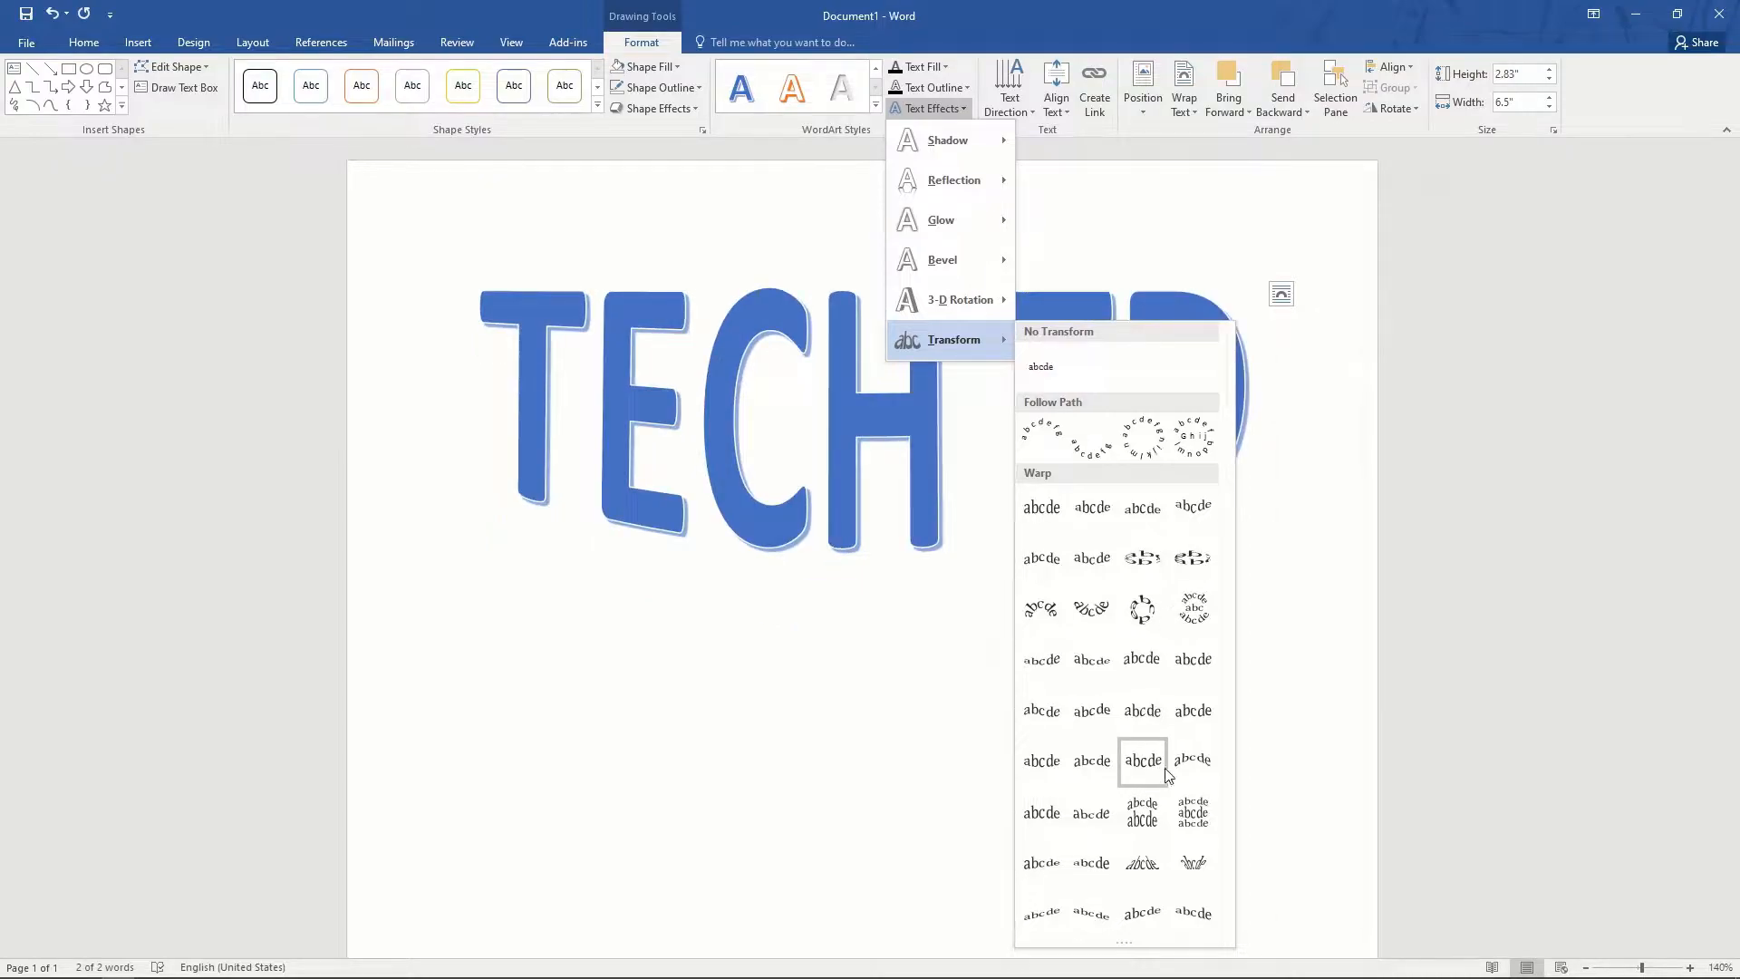
# - Bend the TECH TD WordArt into an Arch transform
pyautogui.click(1051, 441)
pyautogui.tripleClick(1037, 579)
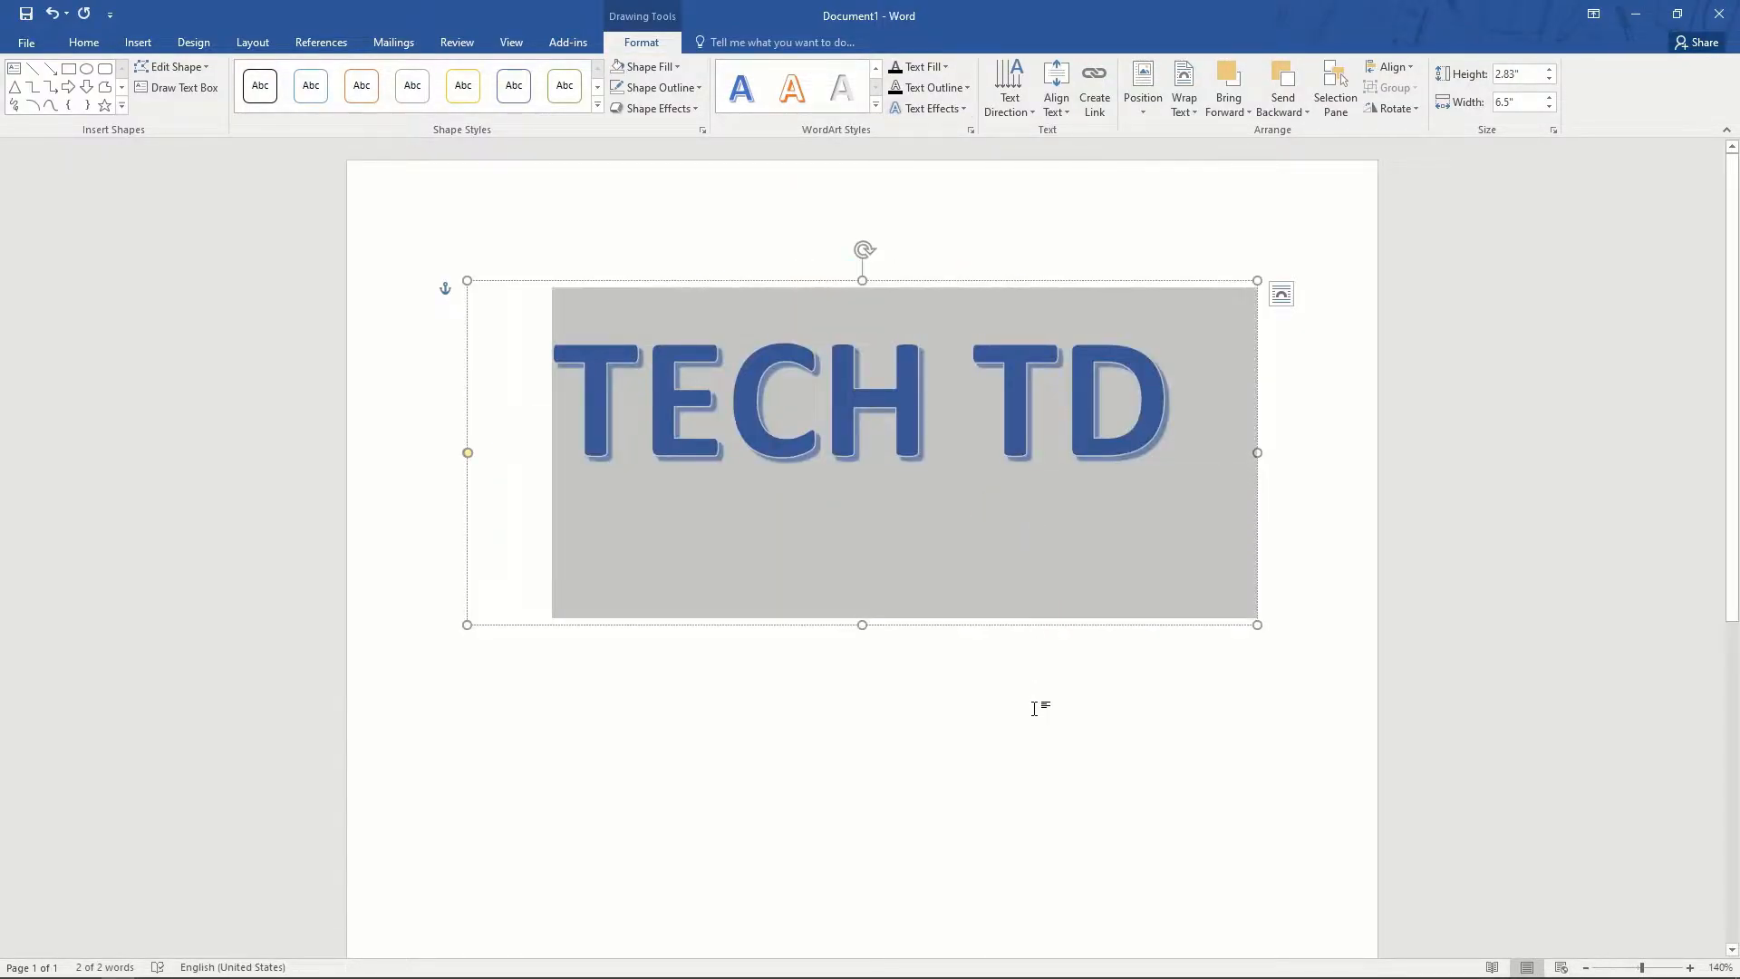
pyautogui.click(931, 108)
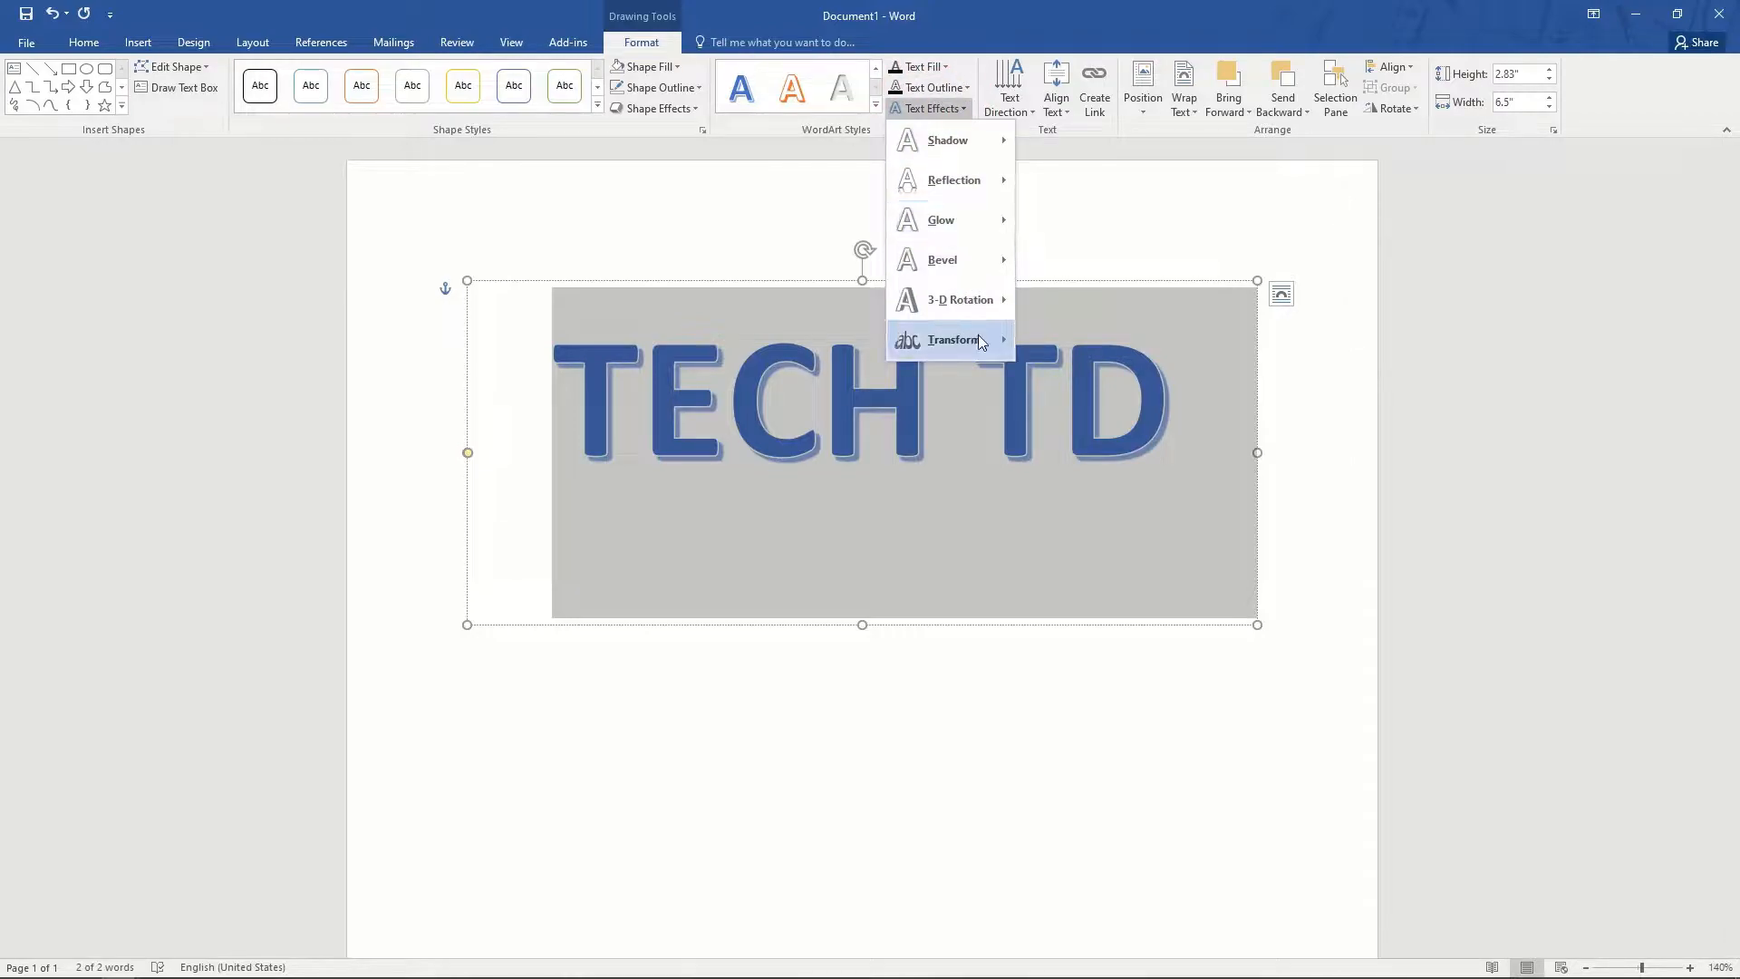
pyautogui.click(1044, 438)
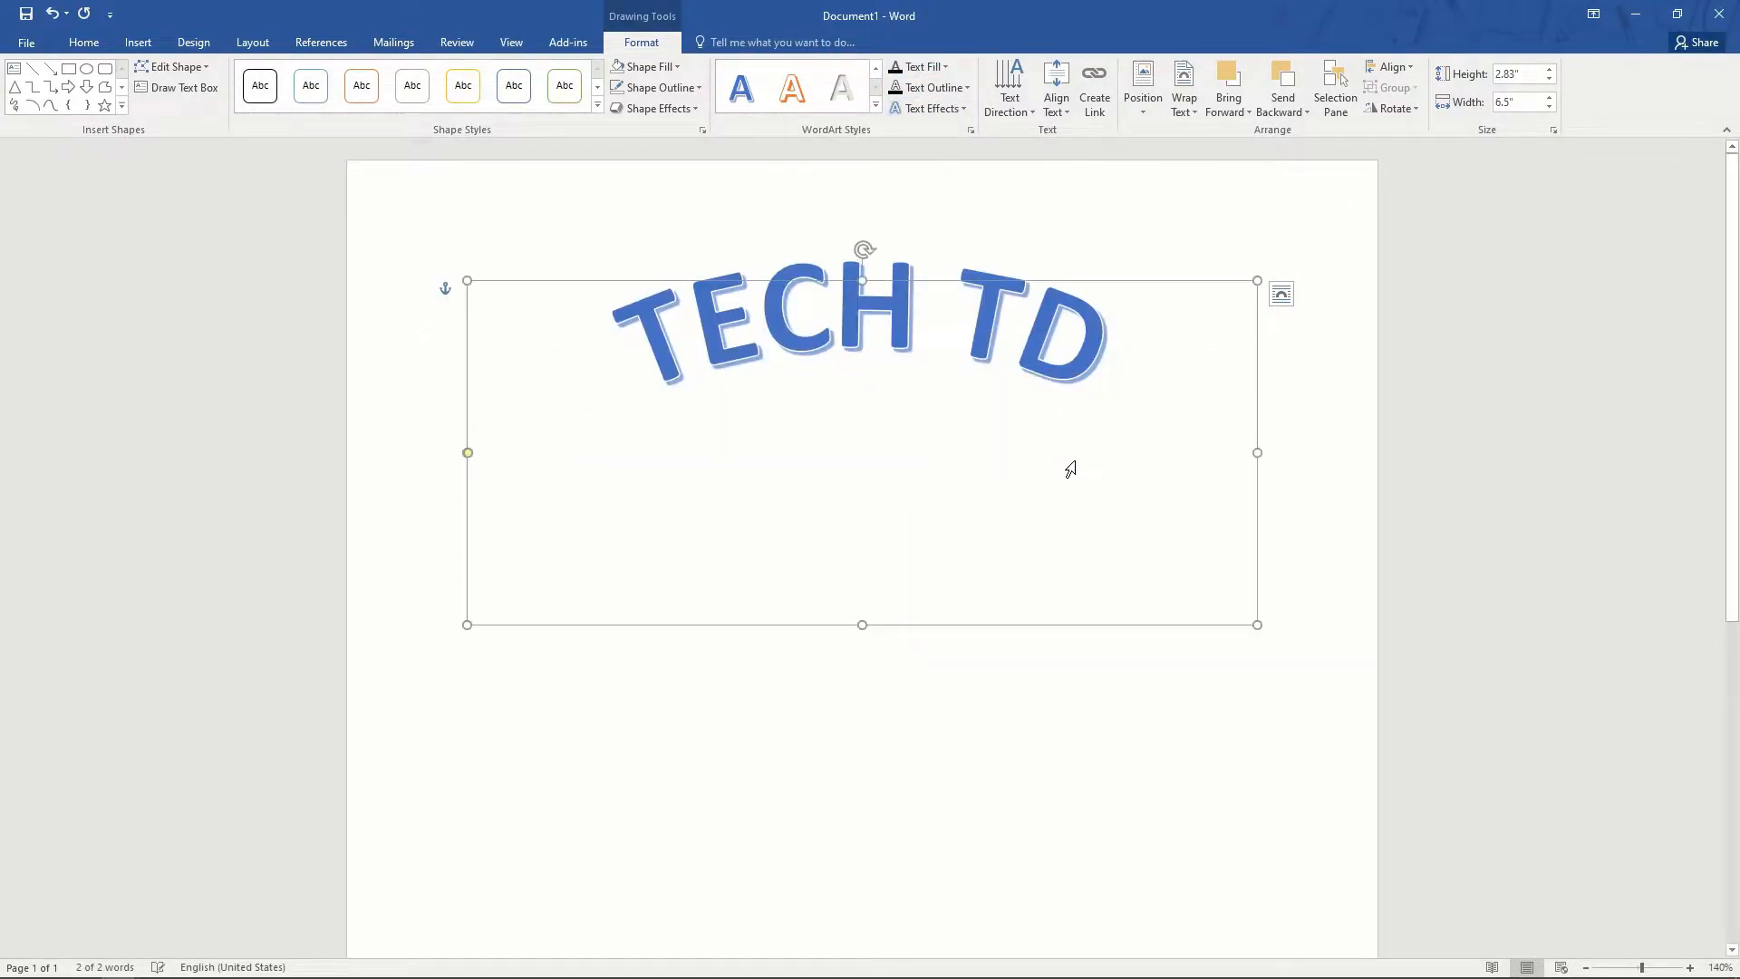
pyautogui.click(913, 722)
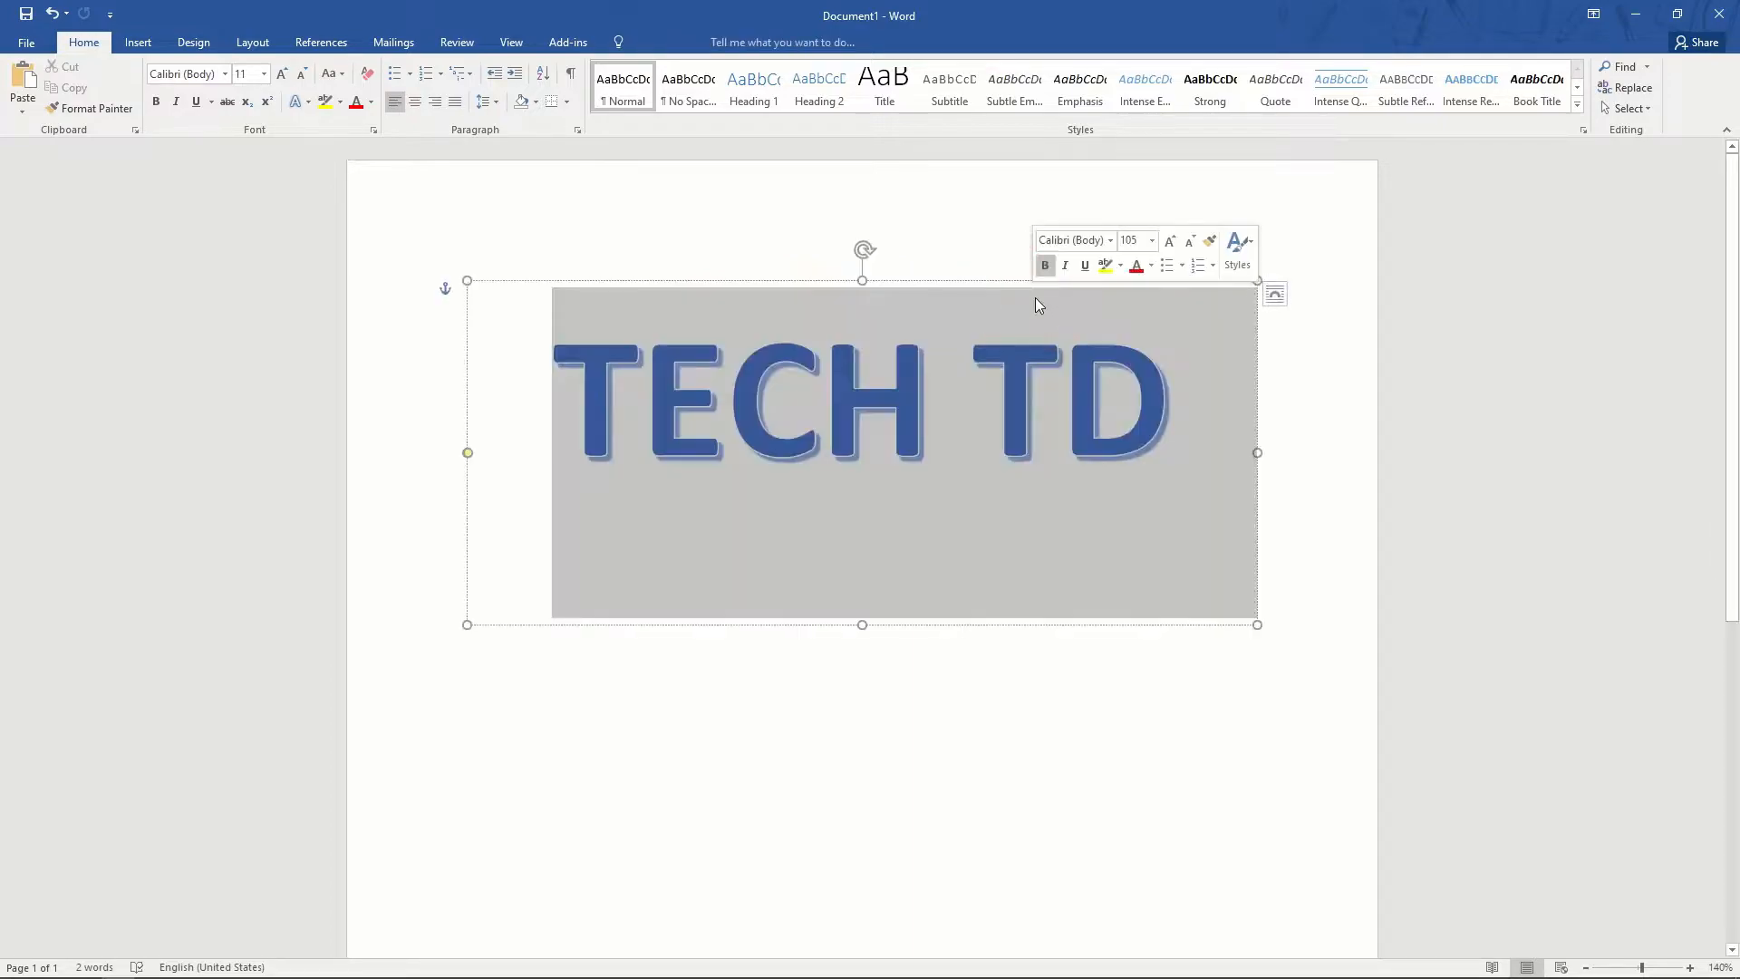
# - Change the TECH TD transform from Arch to the Circle warp
pyautogui.tripleClick(1036, 297)
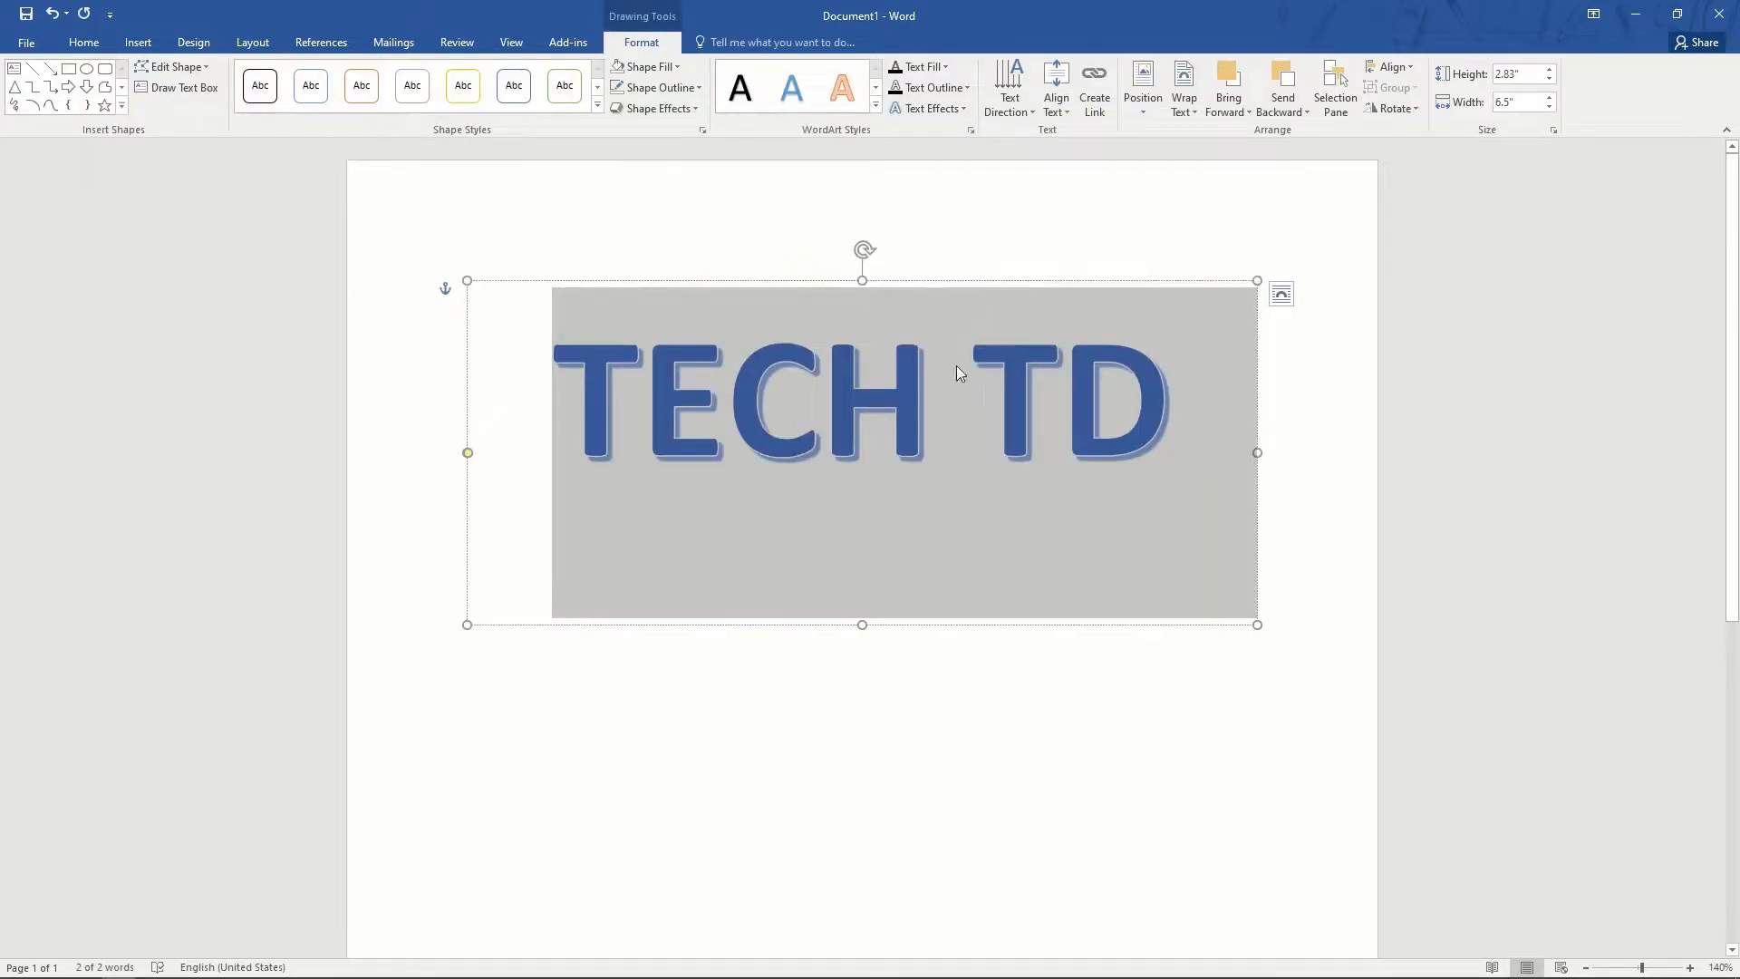
pyautogui.click(984, 684)
pyautogui.click(988, 288)
pyautogui.tripleClick(1061, 343)
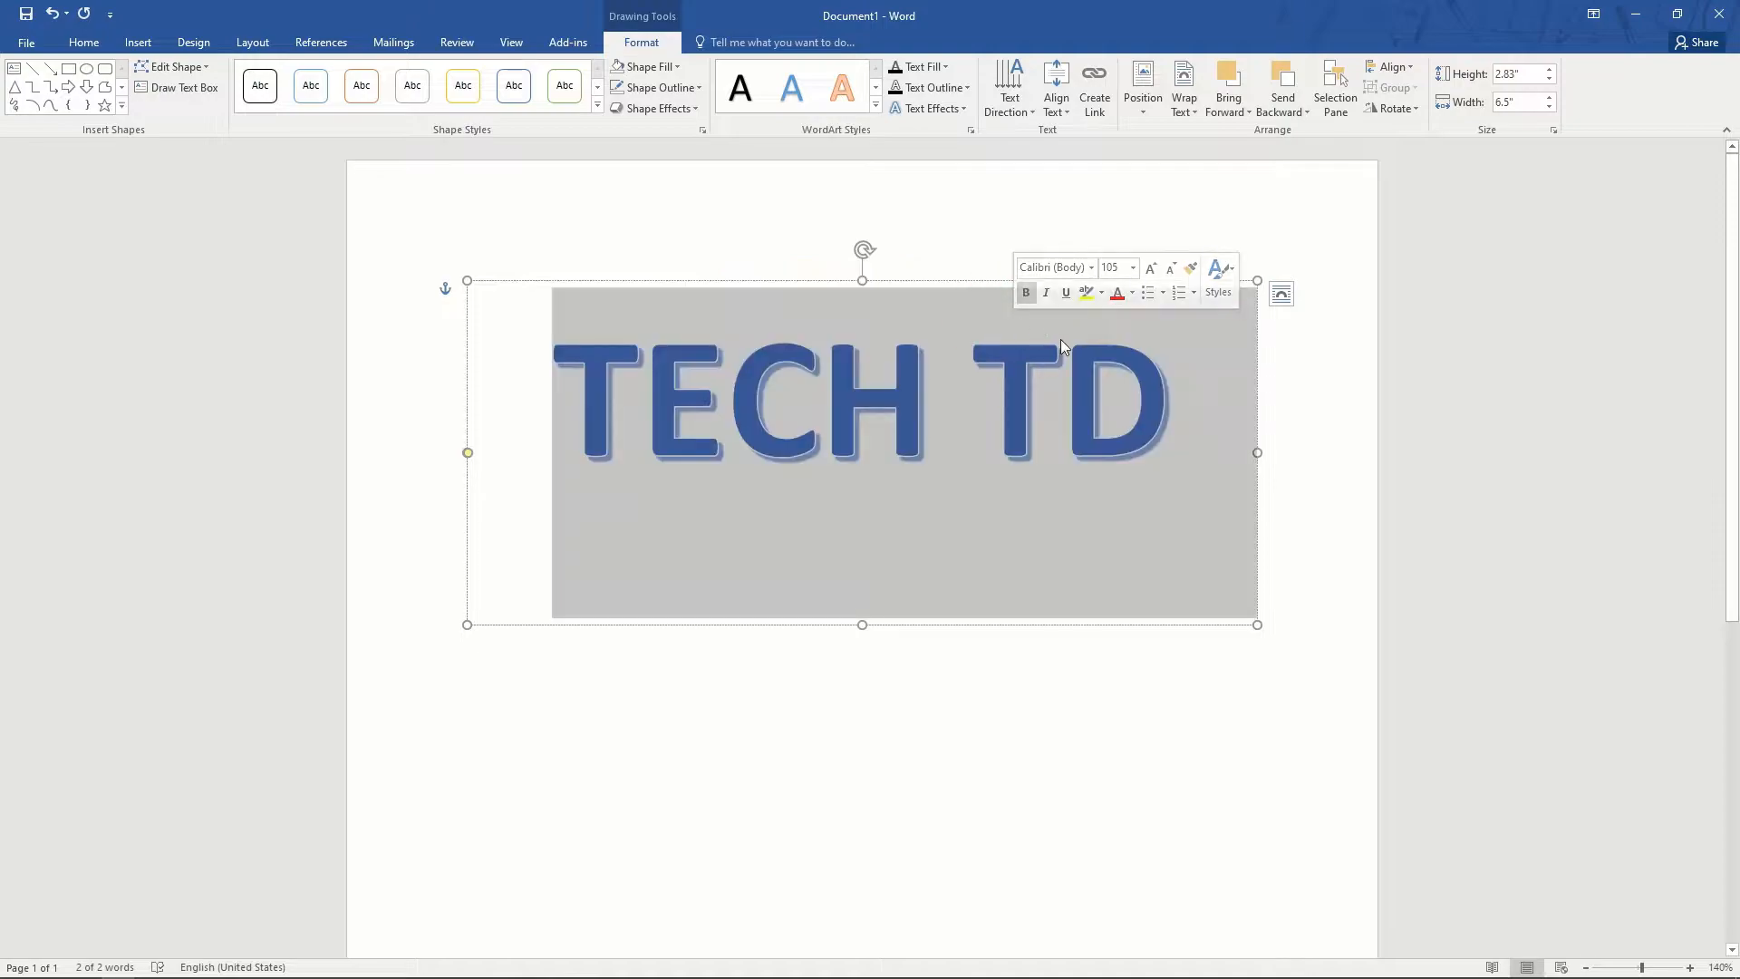
pyautogui.click(965, 109)
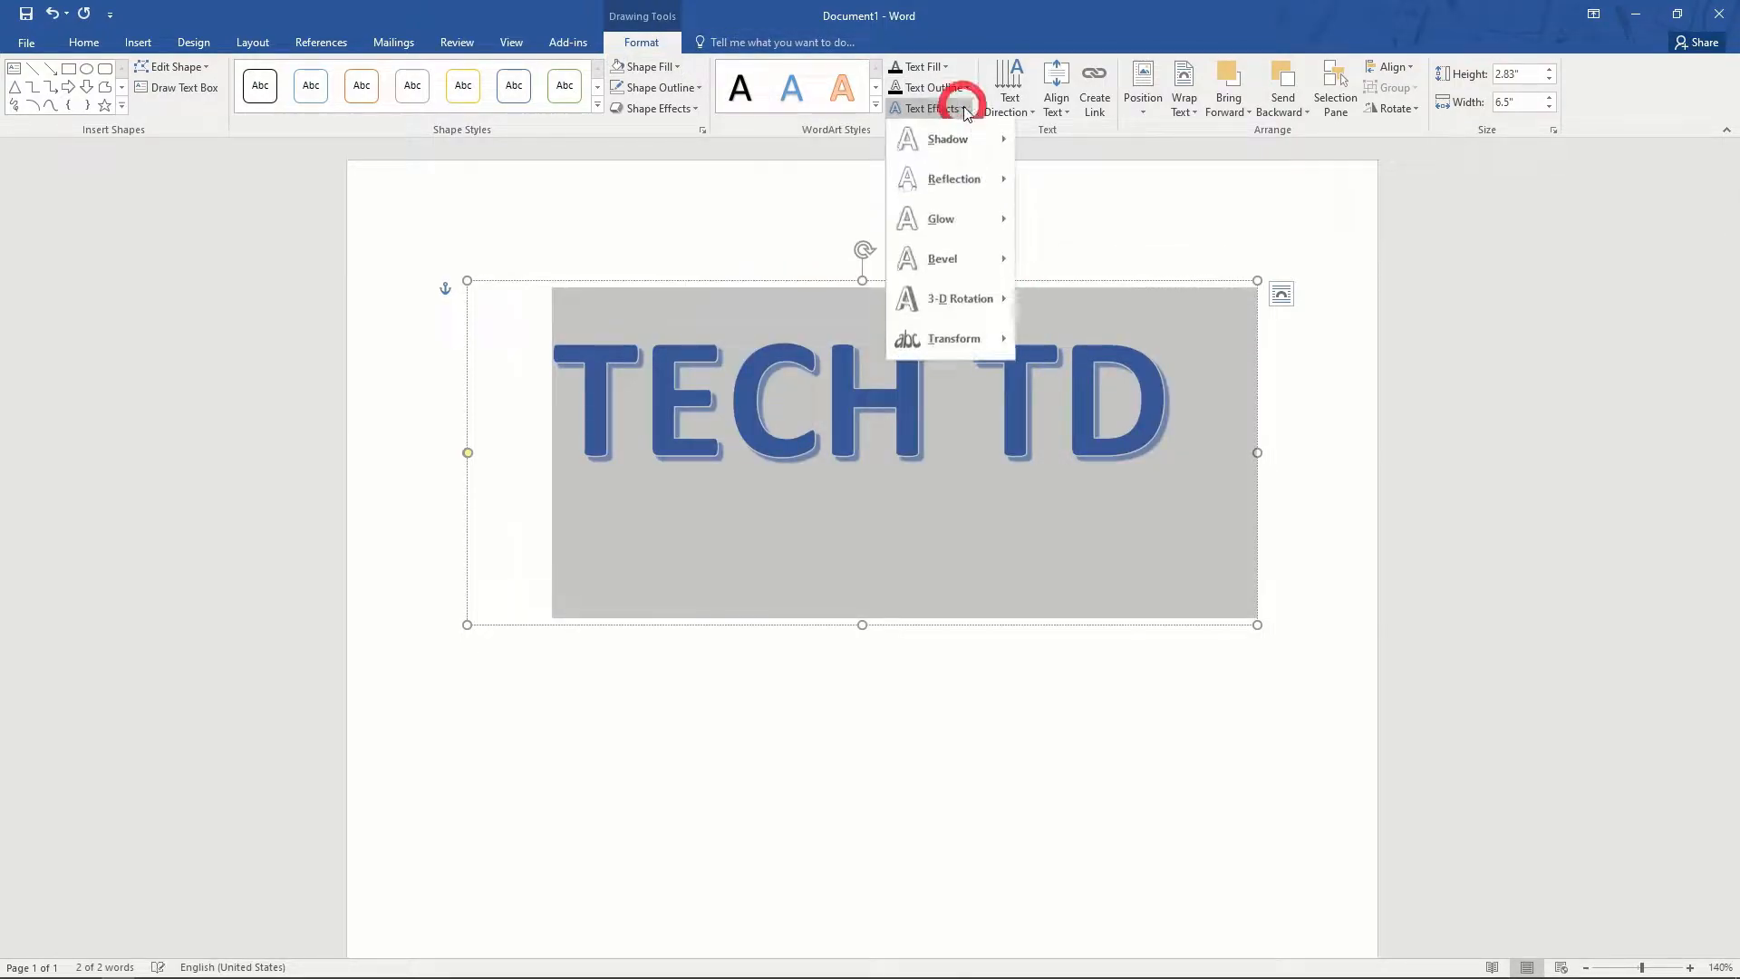
pyautogui.moveTo(970, 339)
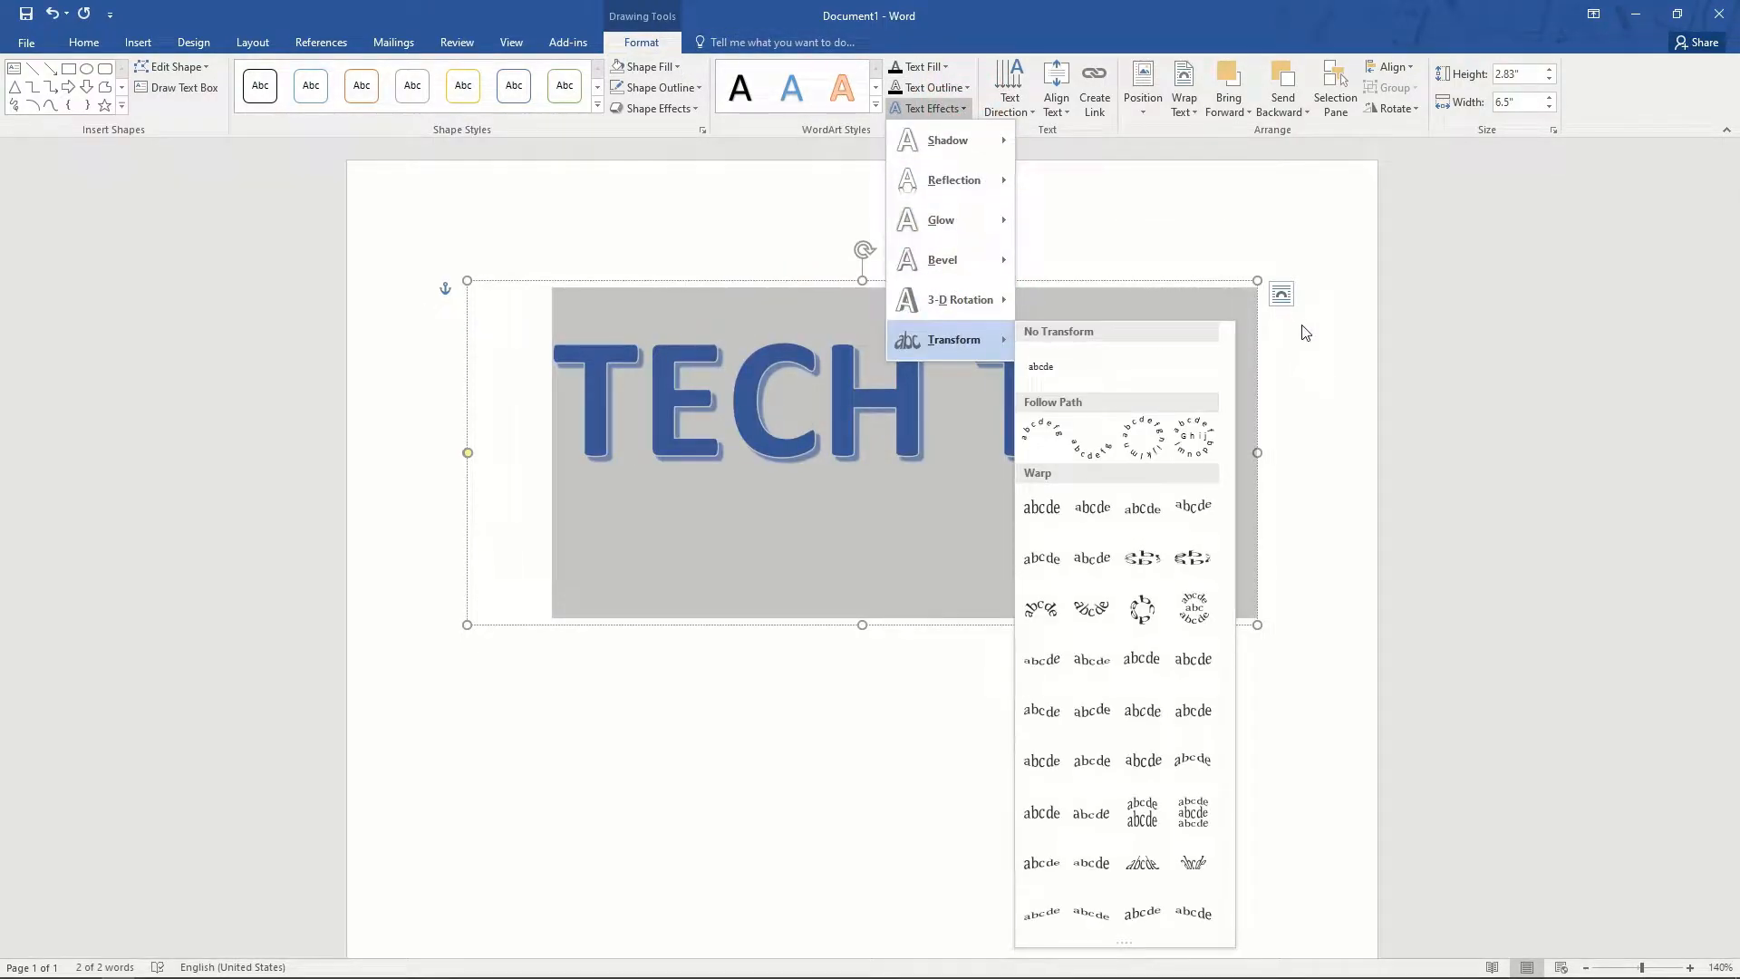
pyautogui.click(1141, 616)
pyautogui.click(943, 813)
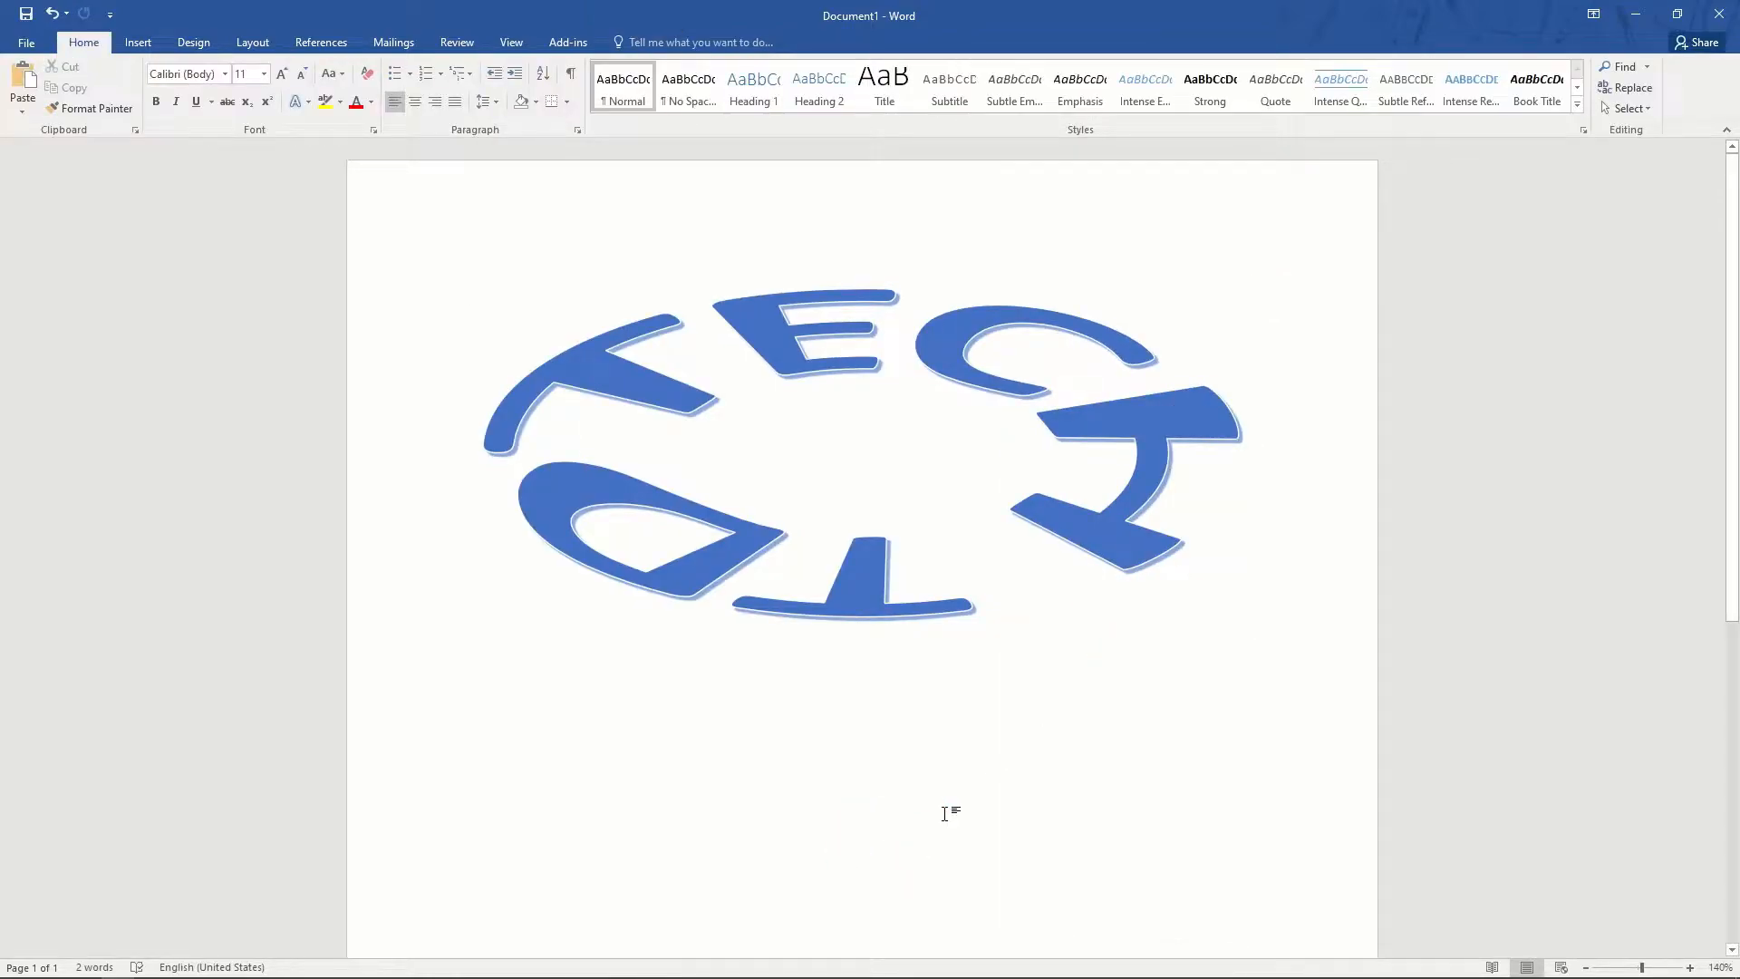
pyautogui.click(138, 43)
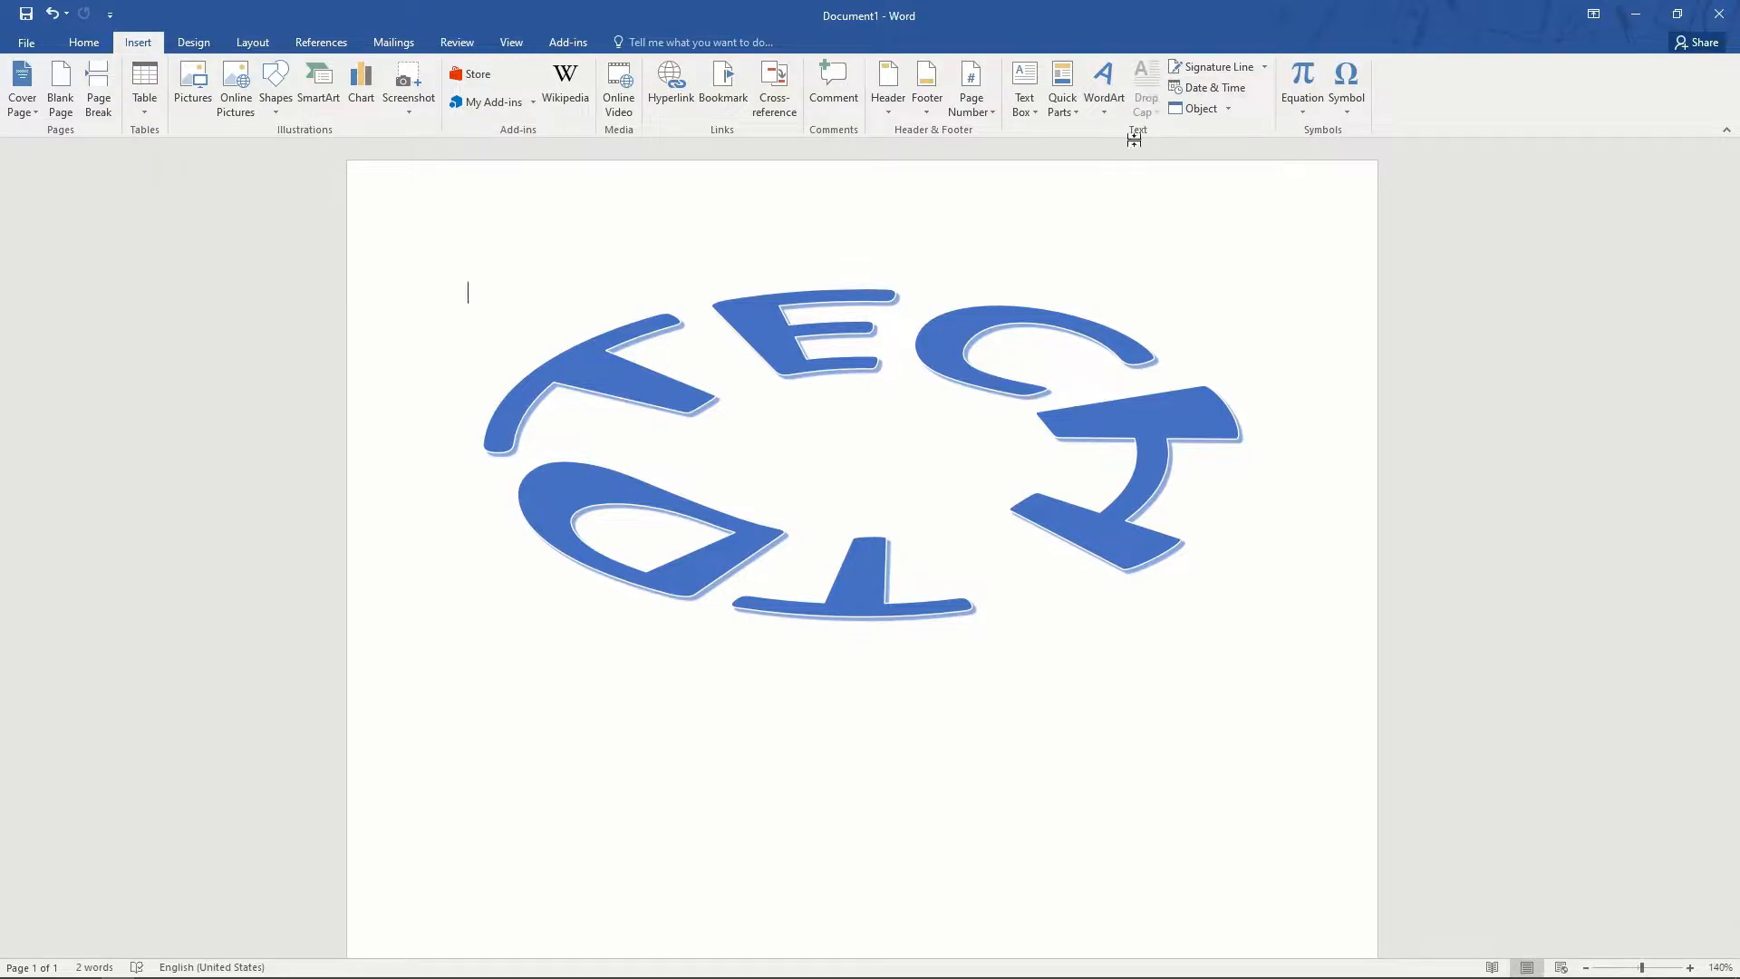
# - Delete the circular TECH TD WordArt from the page
pyautogui.click(1215, 532)
pyautogui.click(1167, 281)
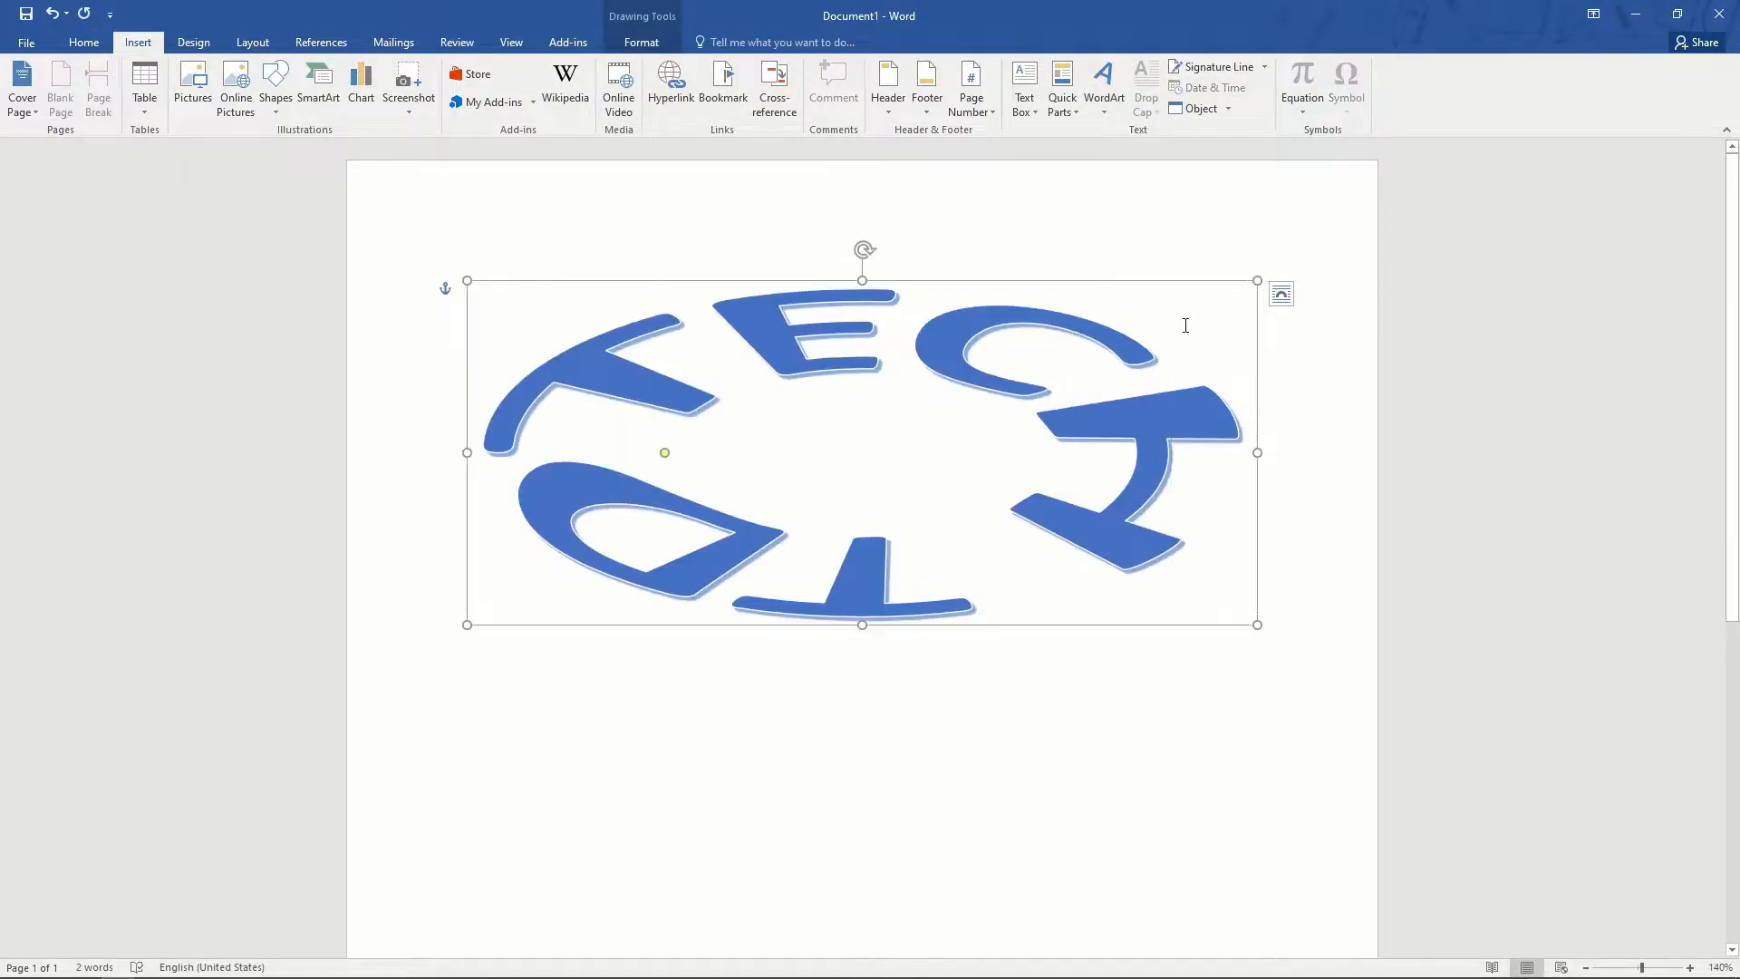
pyautogui.press('Delete')
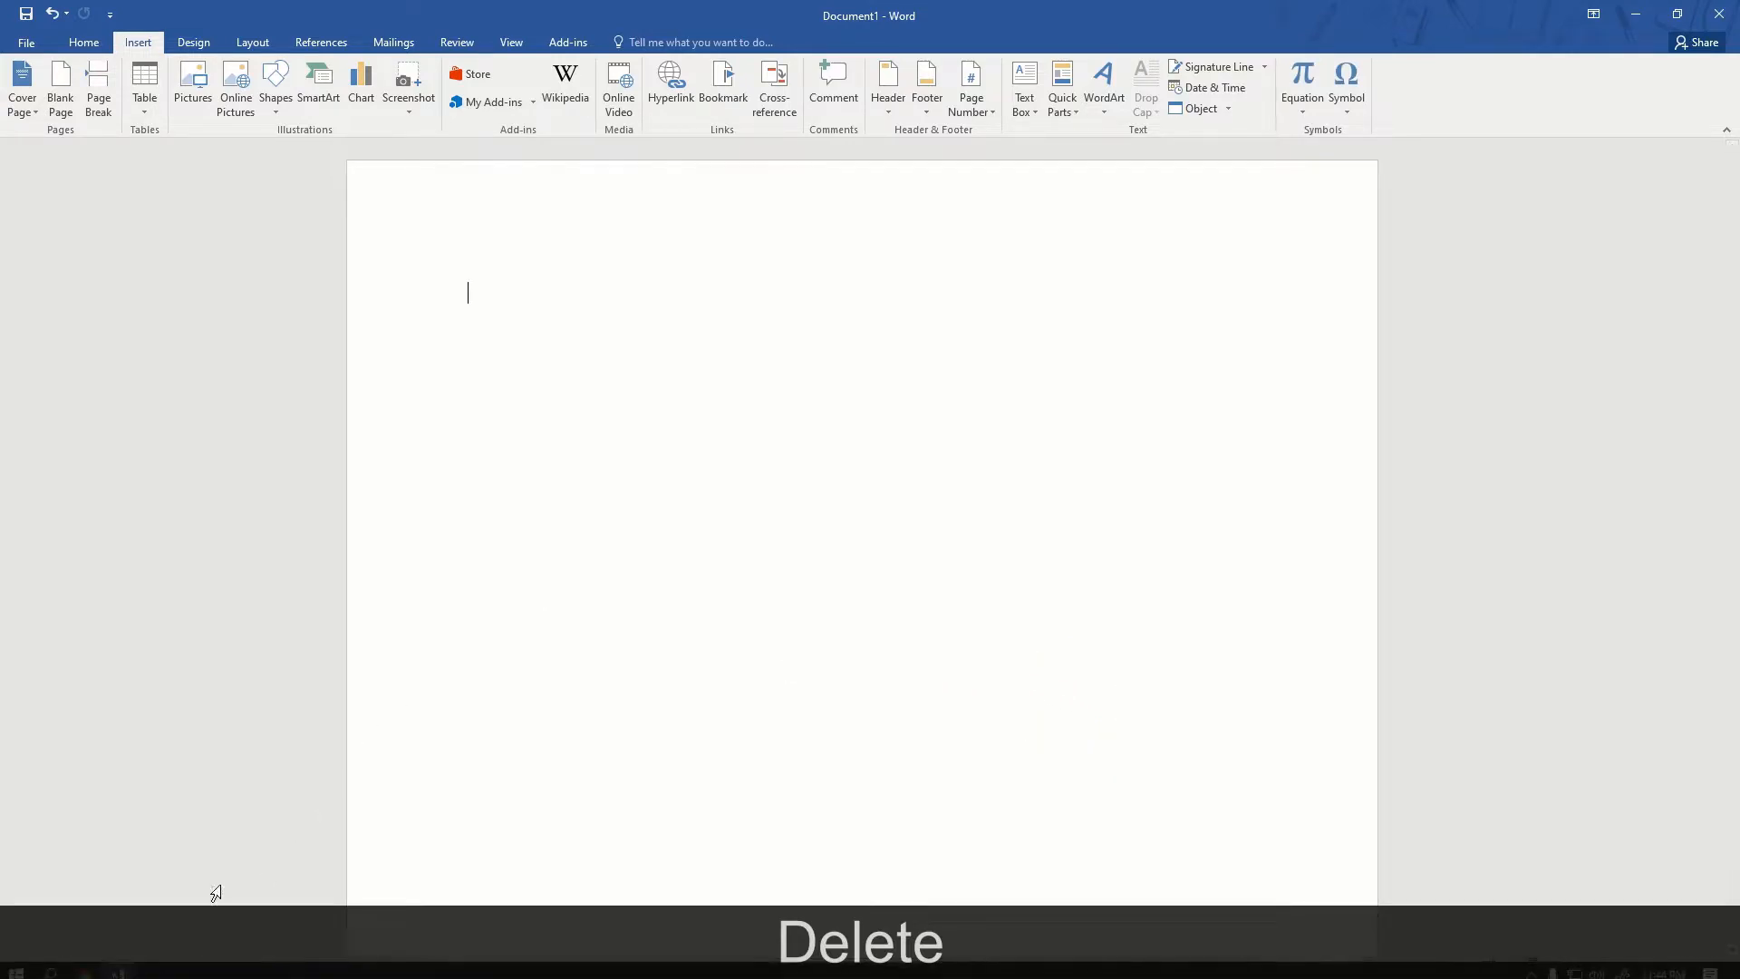
# - Try generating random text with the =RANDER() formula, then remove the leftover line
pyautogui.write('=R')
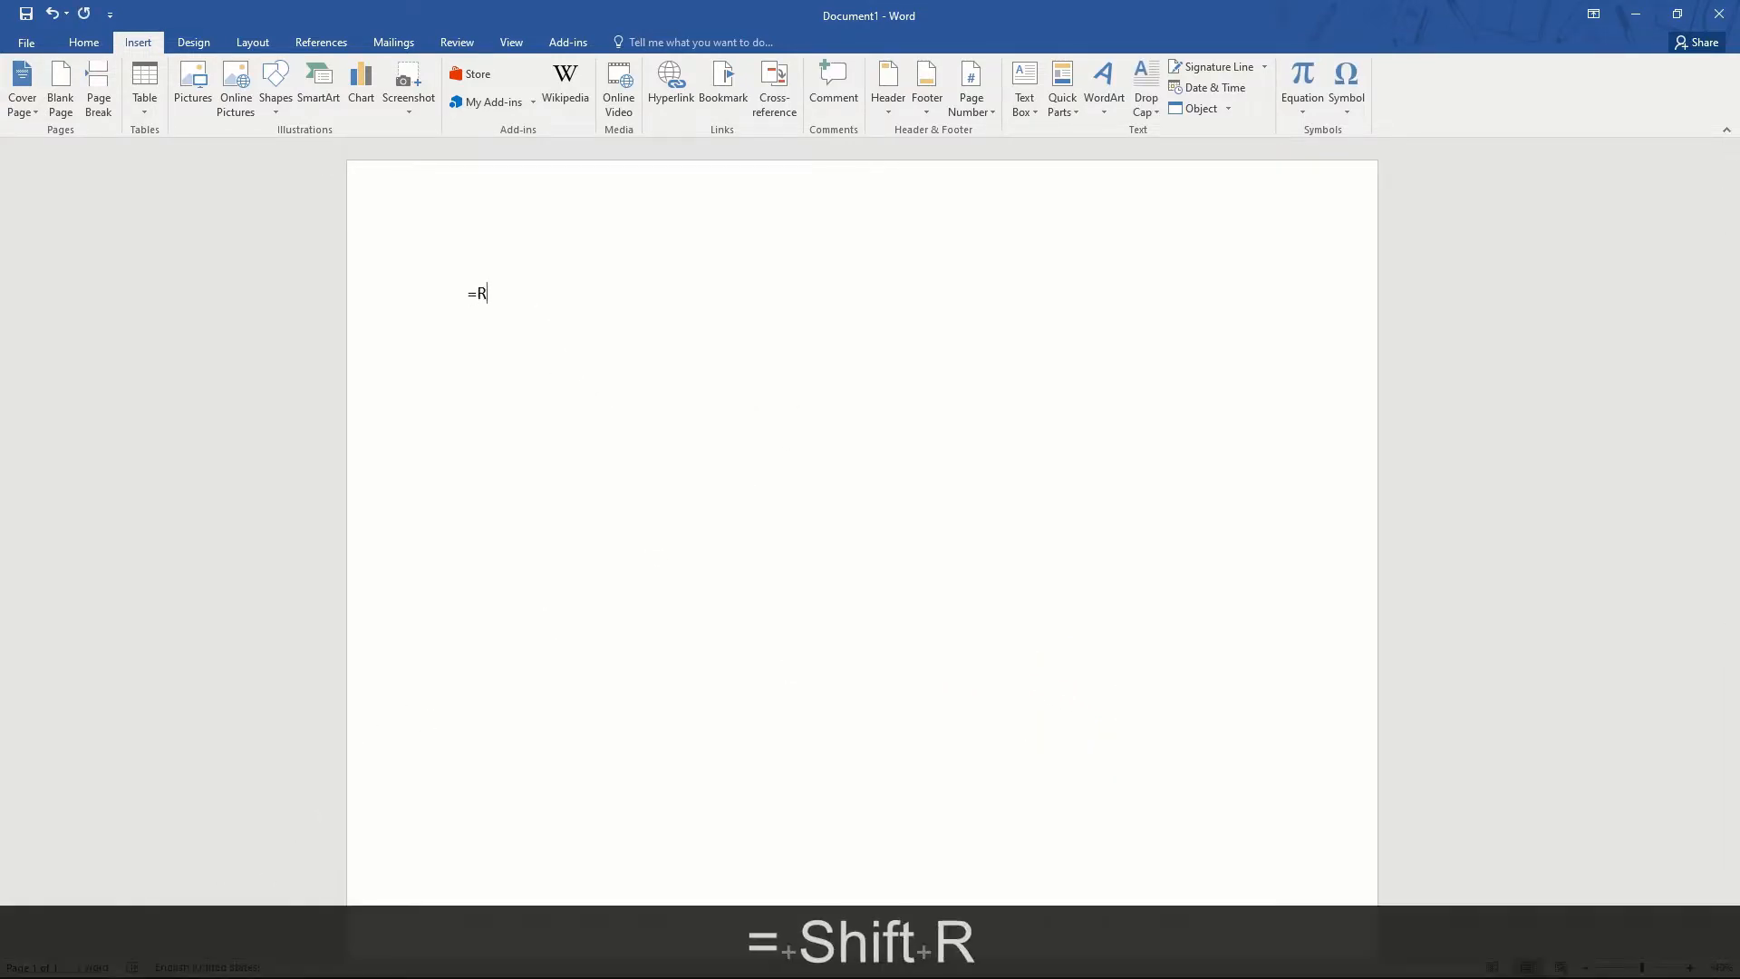
pyautogui.write('ANDER()')
pyautogui.press('Return')
pyautogui.press('BackSpace')
pyautogui.press('BackSpace')
pyautogui.press('BackSpace')
pyautogui.press('BackSpace')
pyautogui.press('BackSpace')
pyautogui.press('BackSpace')
pyautogui.press('BackSpace')
pyautogui.press('BackSpace')
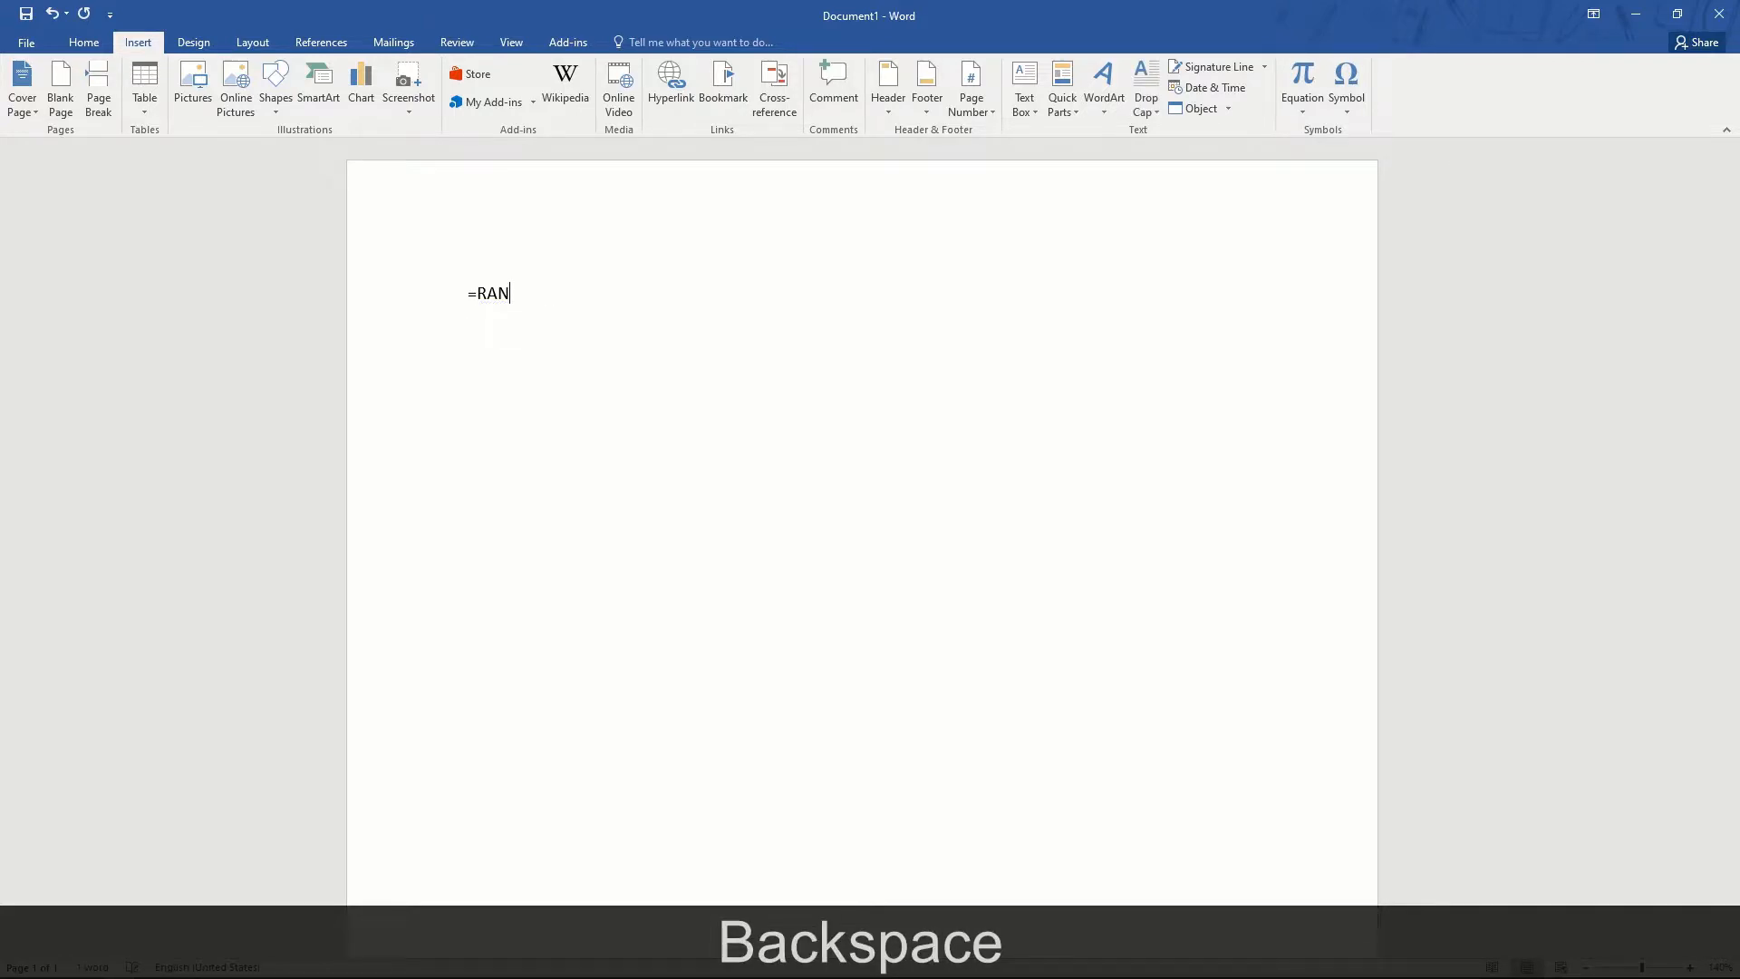
pyautogui.write('e')
pyautogui.press('BackSpace')
pyautogui.write('EN')
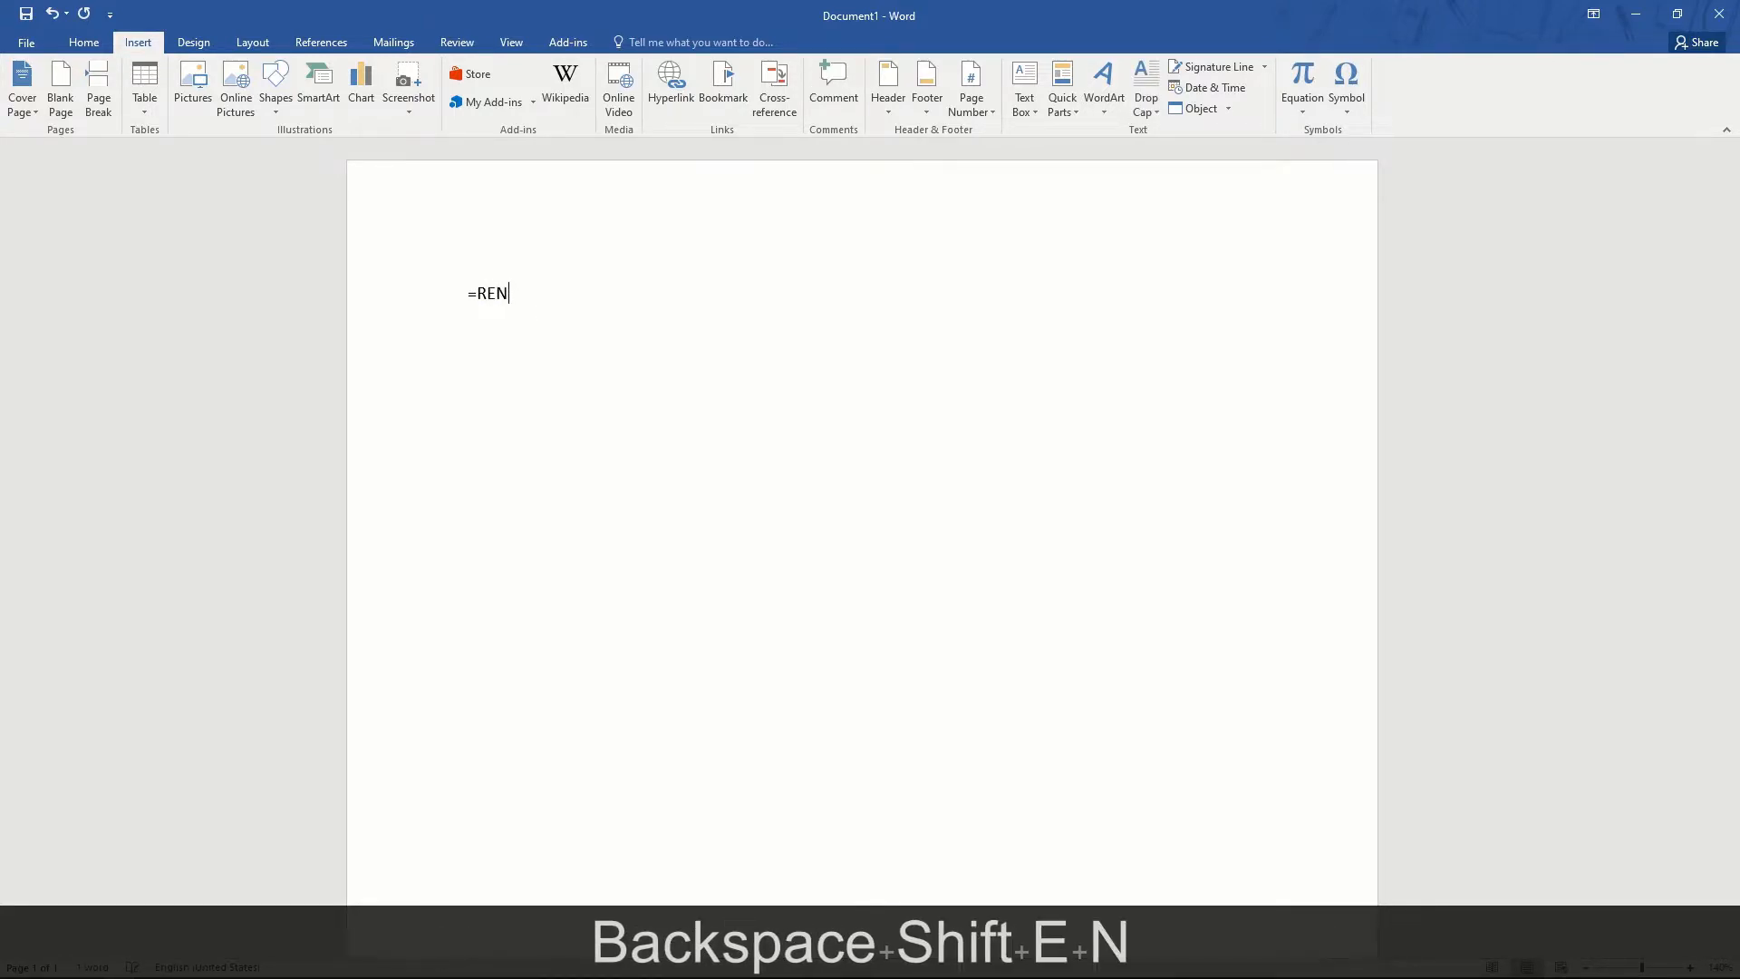
pyautogui.write('DER()')
pyautogui.press('Return')
pyautogui.press('BackSpace')
pyautogui.press('BackSpace')
pyautogui.press('BackSpace')
pyautogui.press('BackSpace')
pyautogui.press('BackSpace')
pyautogui.press('BackSpace')
pyautogui.press('BackSpace')
pyautogui.press('BackSpace')
pyautogui.press('BackSpace')
pyautogui.press('BackSpace')
# - Switch to Chrome and search Google for 'lorem ipsum'
pyautogui.hotkey('alt', 'Tab')
pyautogui.write('lore')
pyautogui.press('Return')
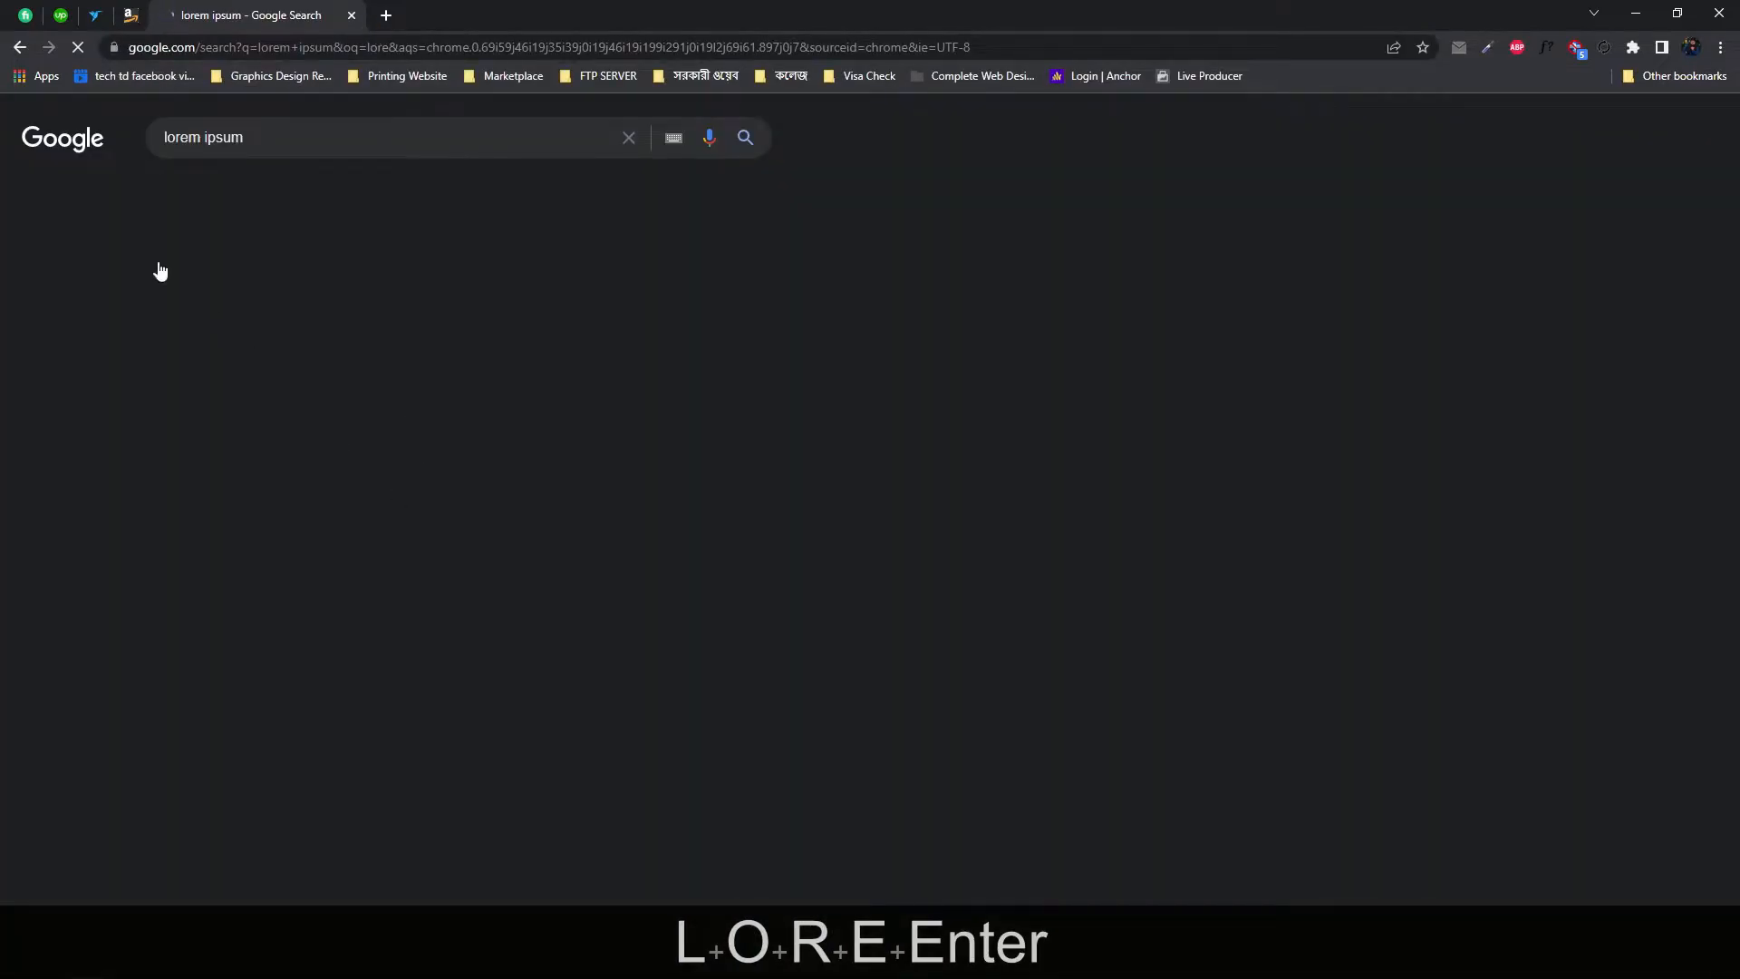
# - Copy the Lorem Ipsum passages from lipsum.com and paste them into the Word document
pyautogui.click(272, 292)
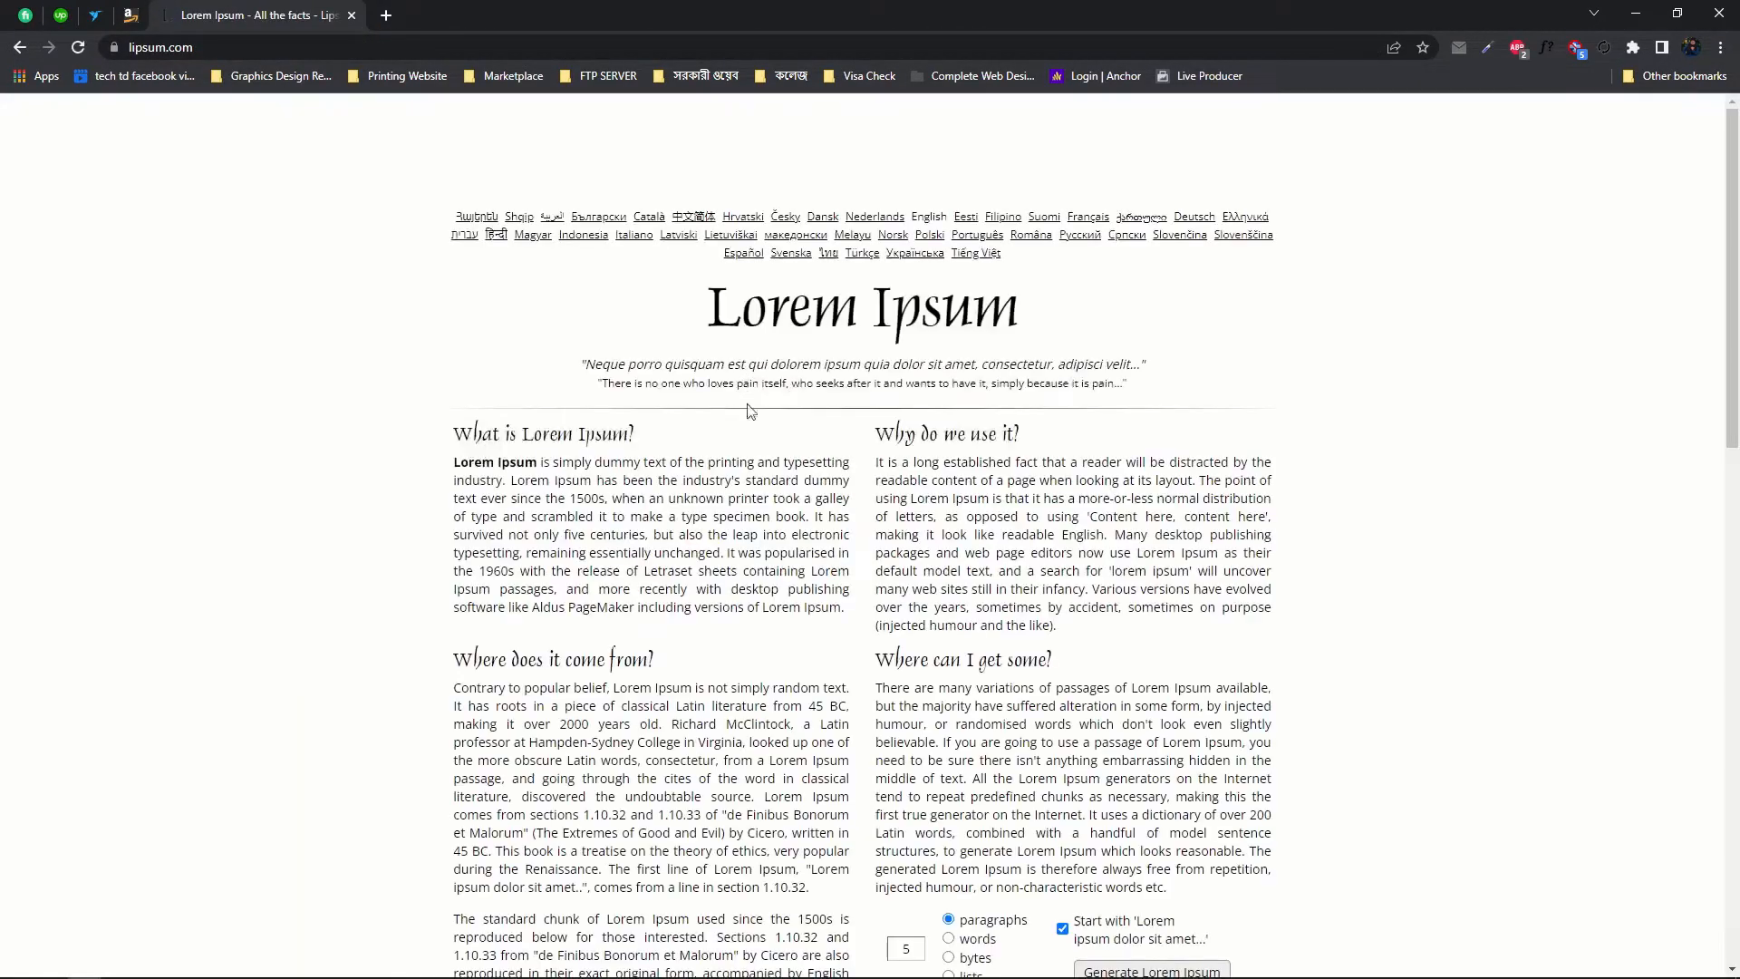
pyautogui.scroll(-12, 699, 400)
pyautogui.moveTo(454, 330); pyautogui.dragTo(860, 805)
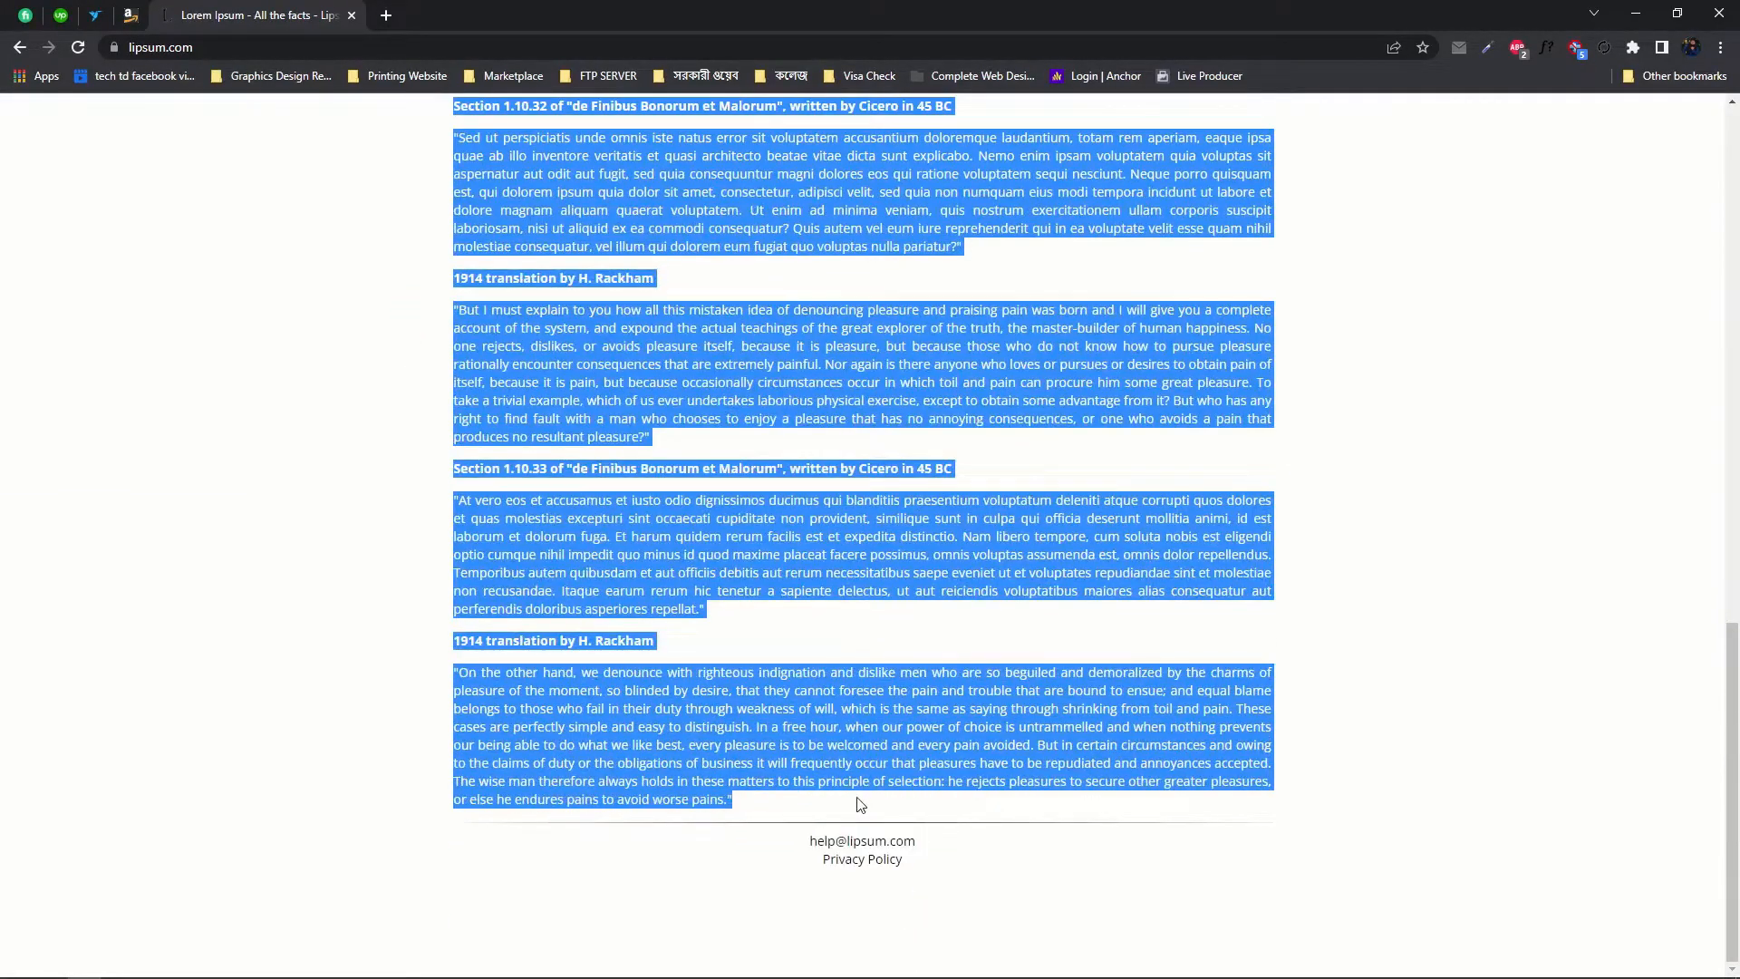
pyautogui.hotkey('ctrl', 'c')
pyautogui.hotkey('alt', 'Tab')
pyautogui.hotkey('ctrl', 'v')
pyautogui.scroll(15, 816, 553)
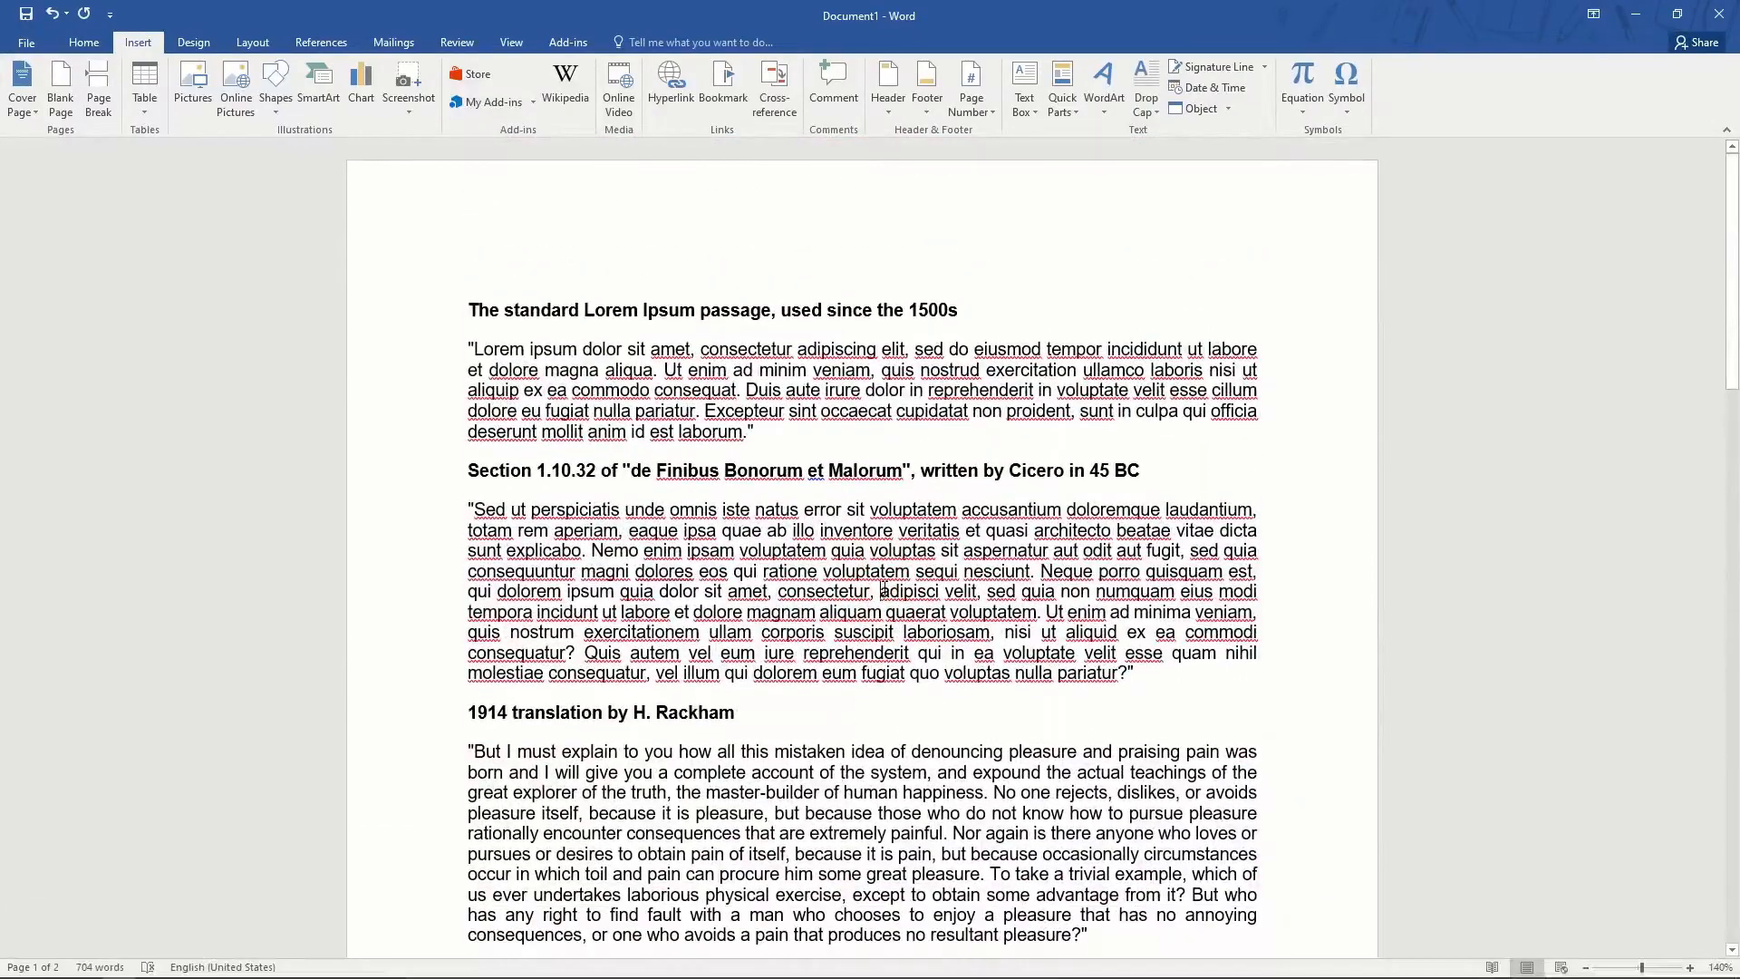
# - Delete the Section 1.10.32 heading with its preceding line and the standard Lorem Ipsum passage heading
pyautogui.hotkey('alt', 'Tab')
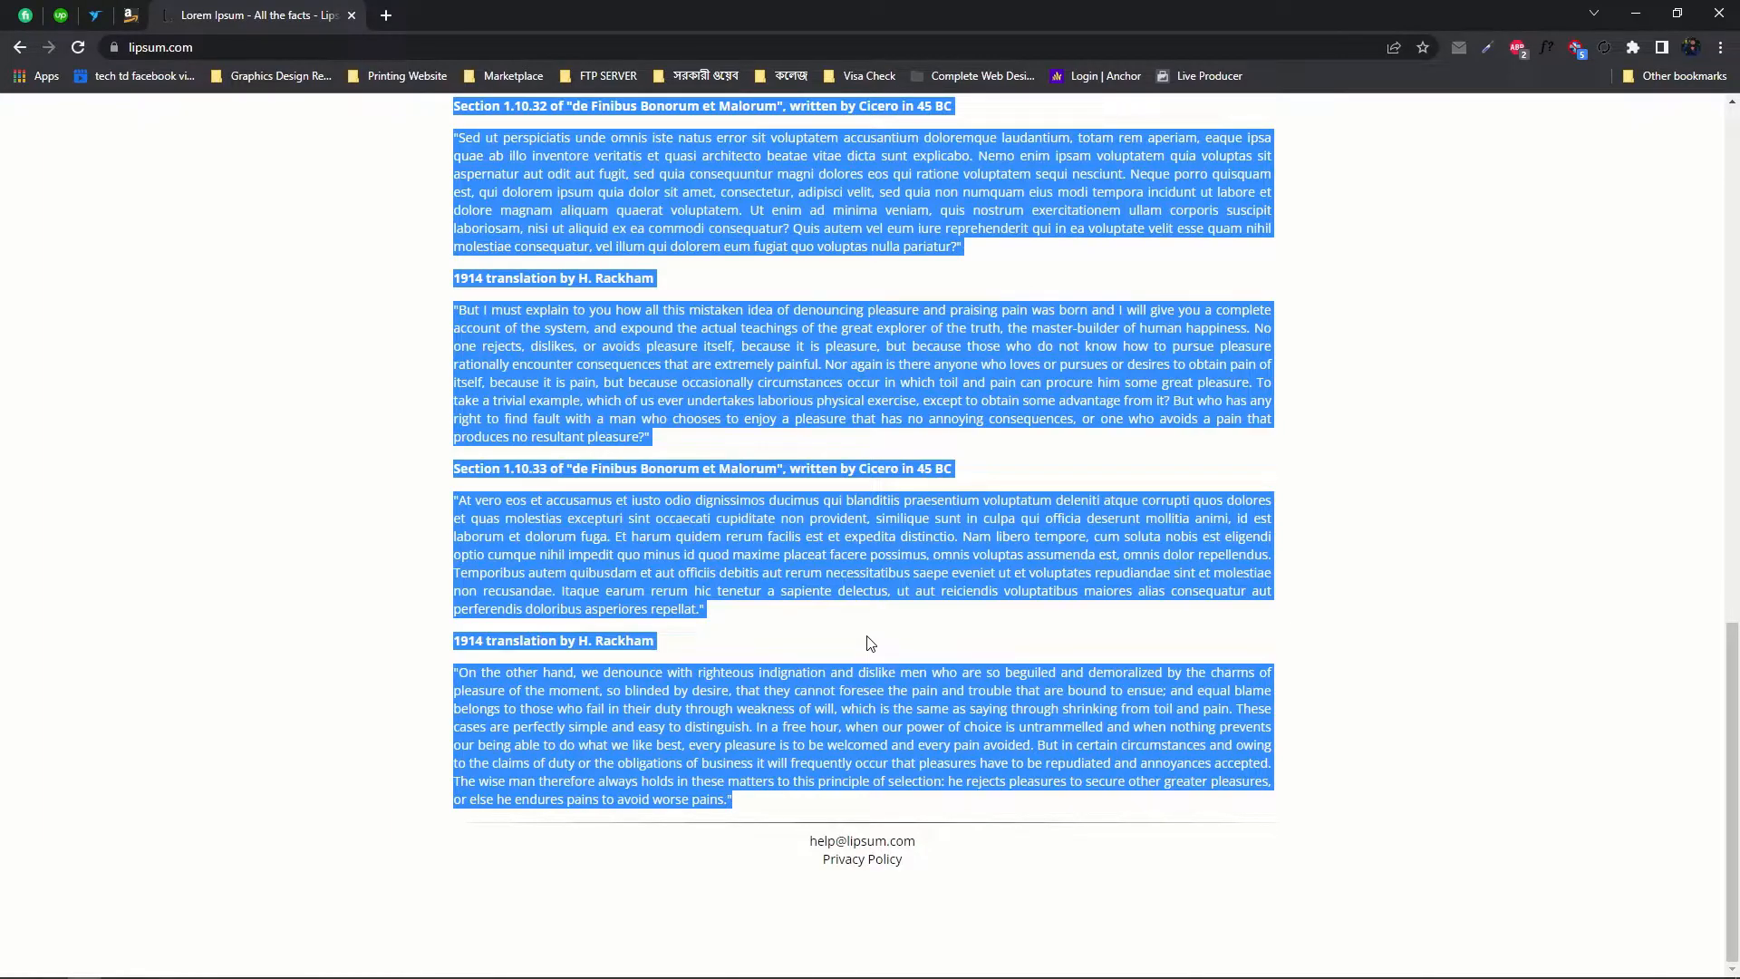
pyautogui.hotkey('alt', 'Tab')
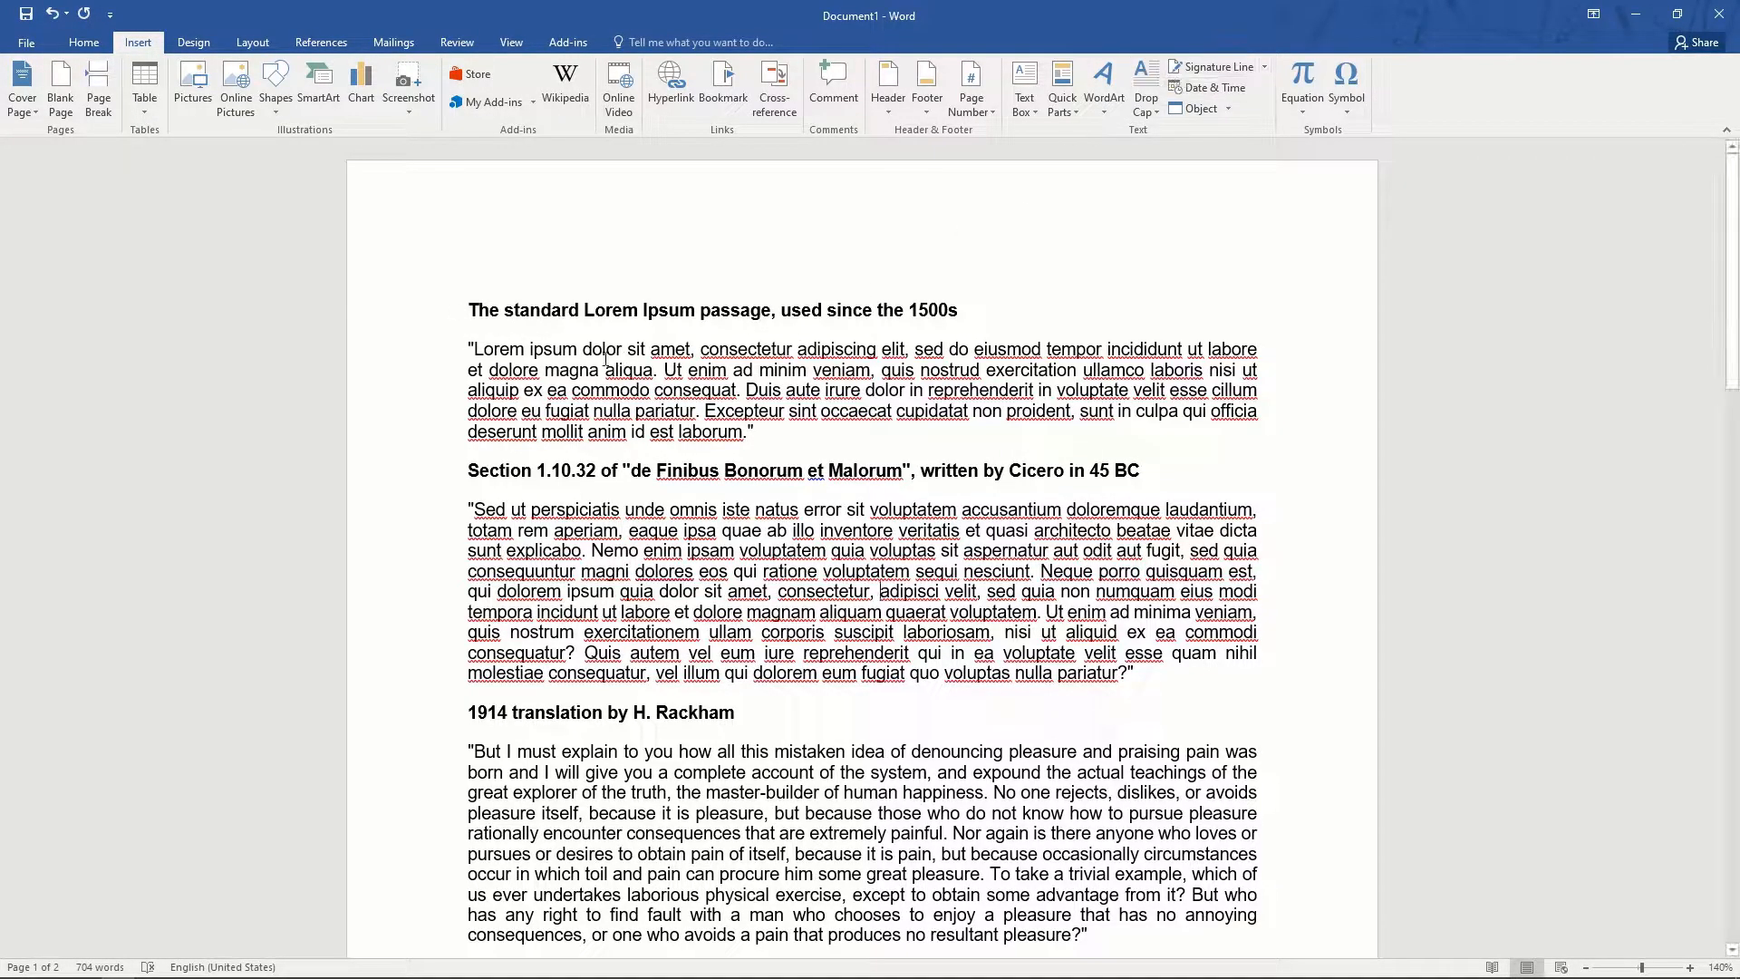
pyautogui.moveTo(1166, 458); pyautogui.dragTo(280, 450)
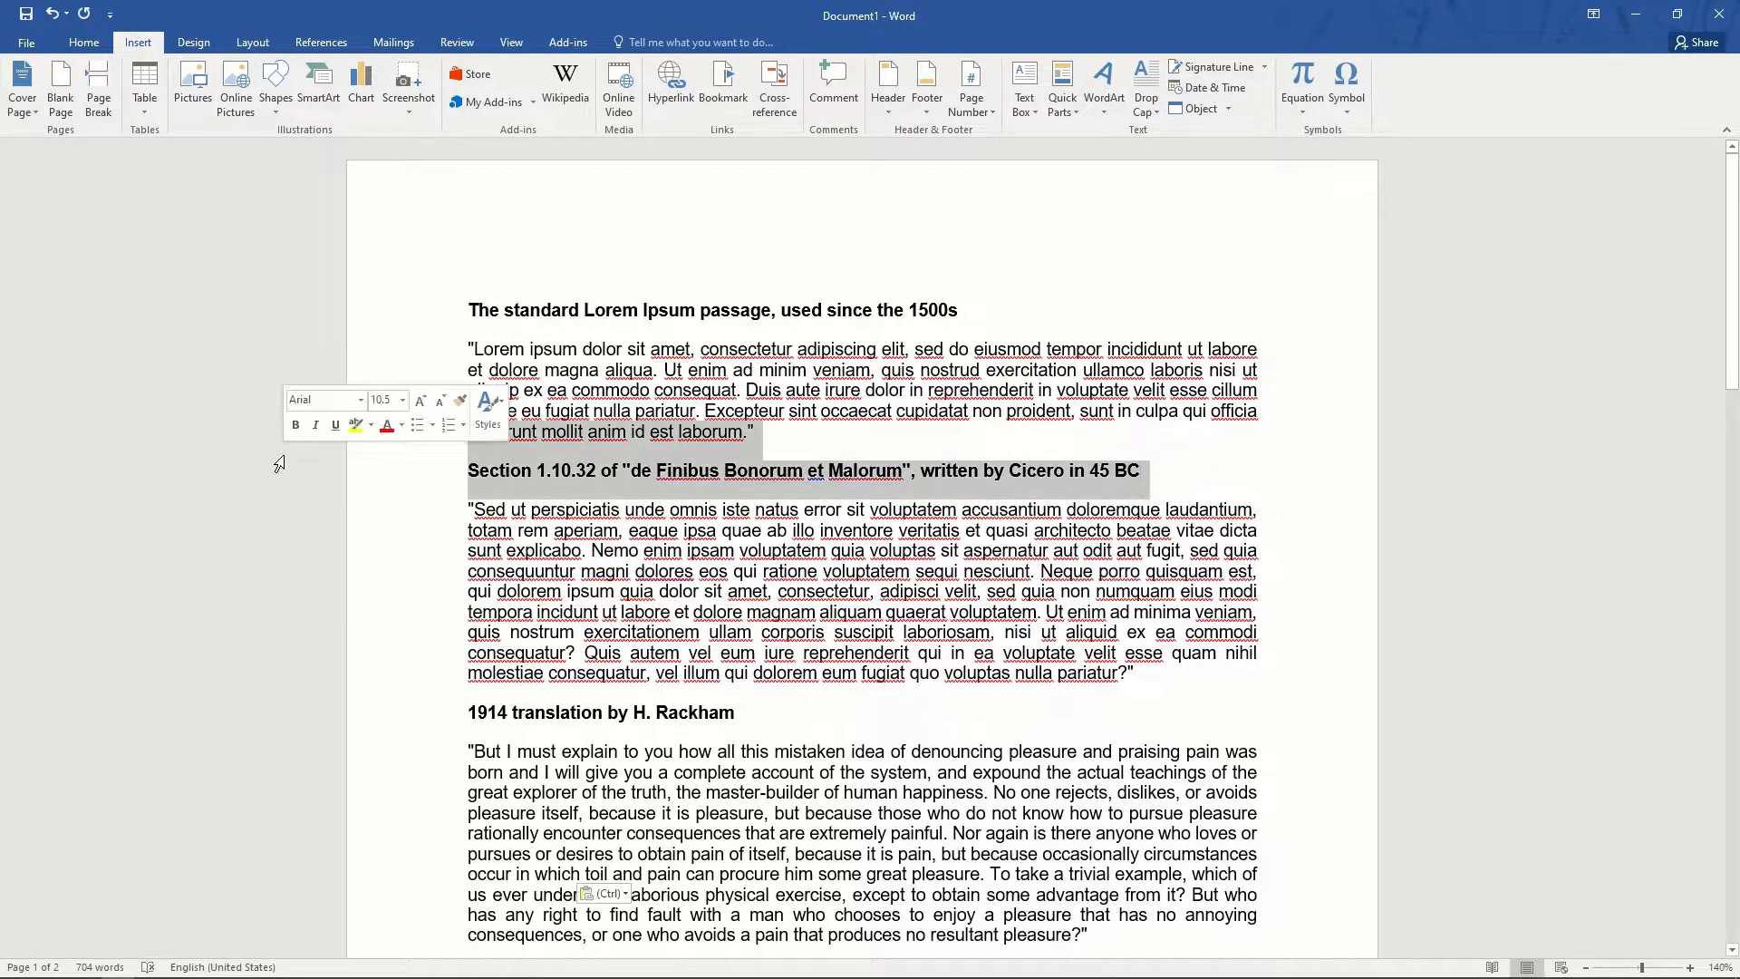
pyautogui.press('Delete')
pyautogui.moveTo(964, 302); pyautogui.dragTo(209, 263)
pyautogui.press('Delete')
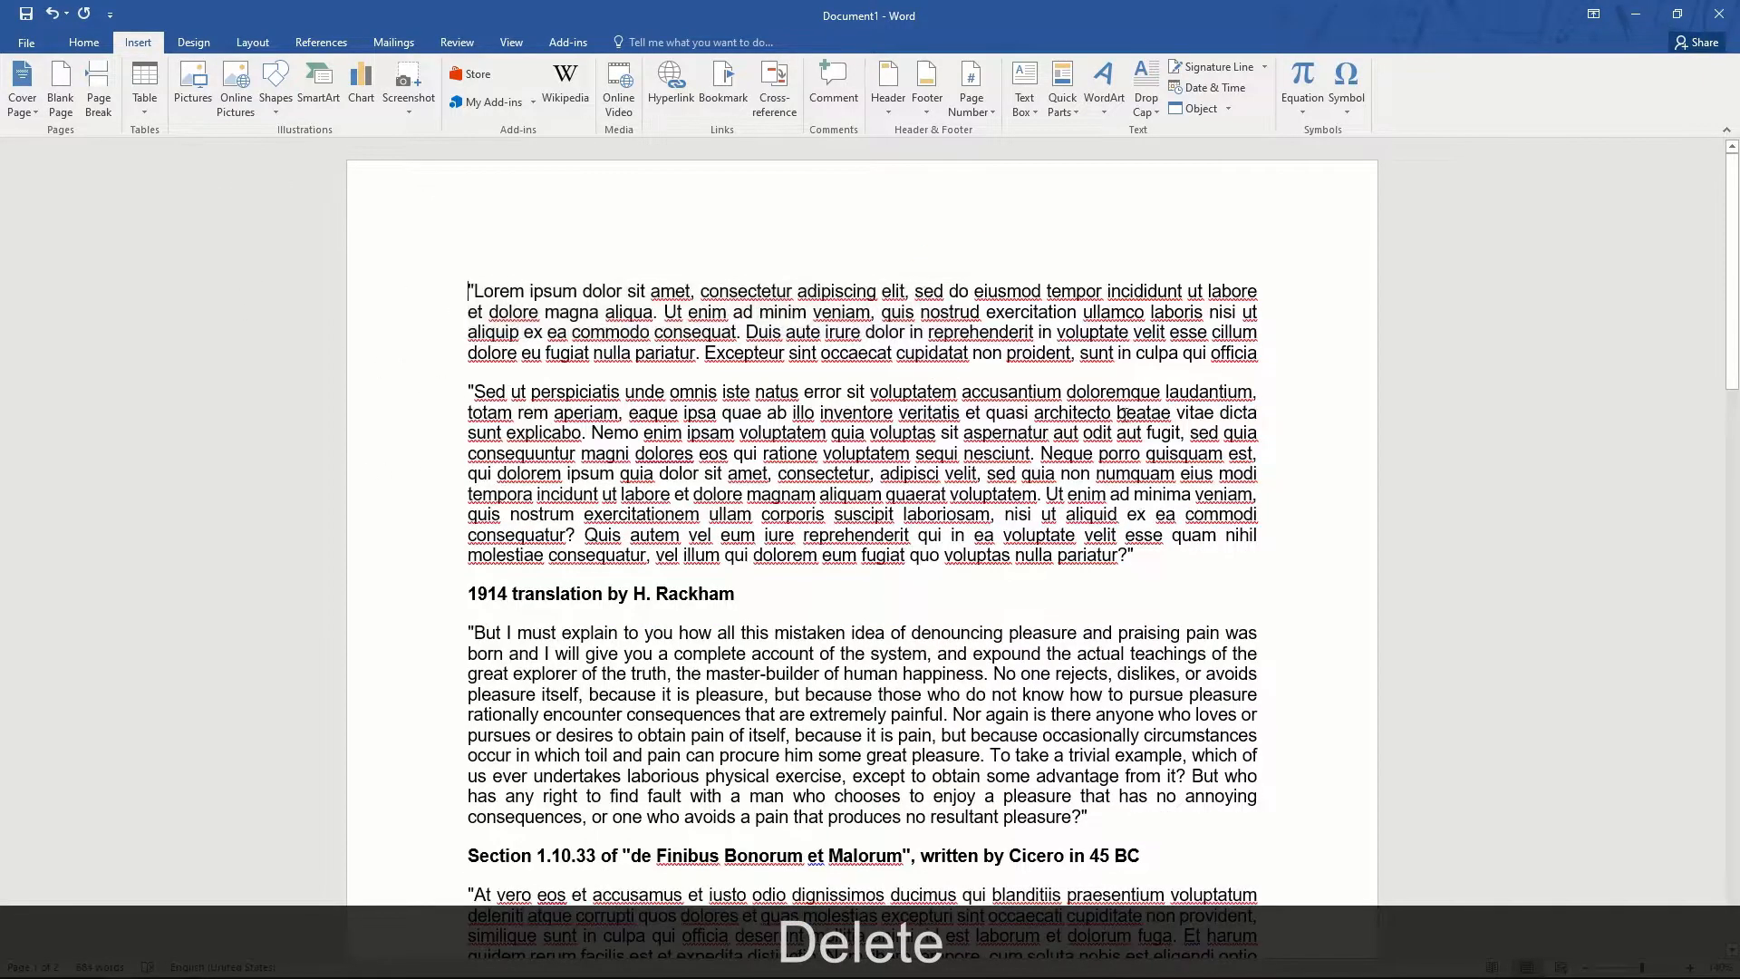
# - Join the 'Sed ut perspiciatis' paragraph to the first, remove the opening quotation mark, and show Drop Cap options
pyautogui.click(1259, 368)
pyautogui.press('Delete')
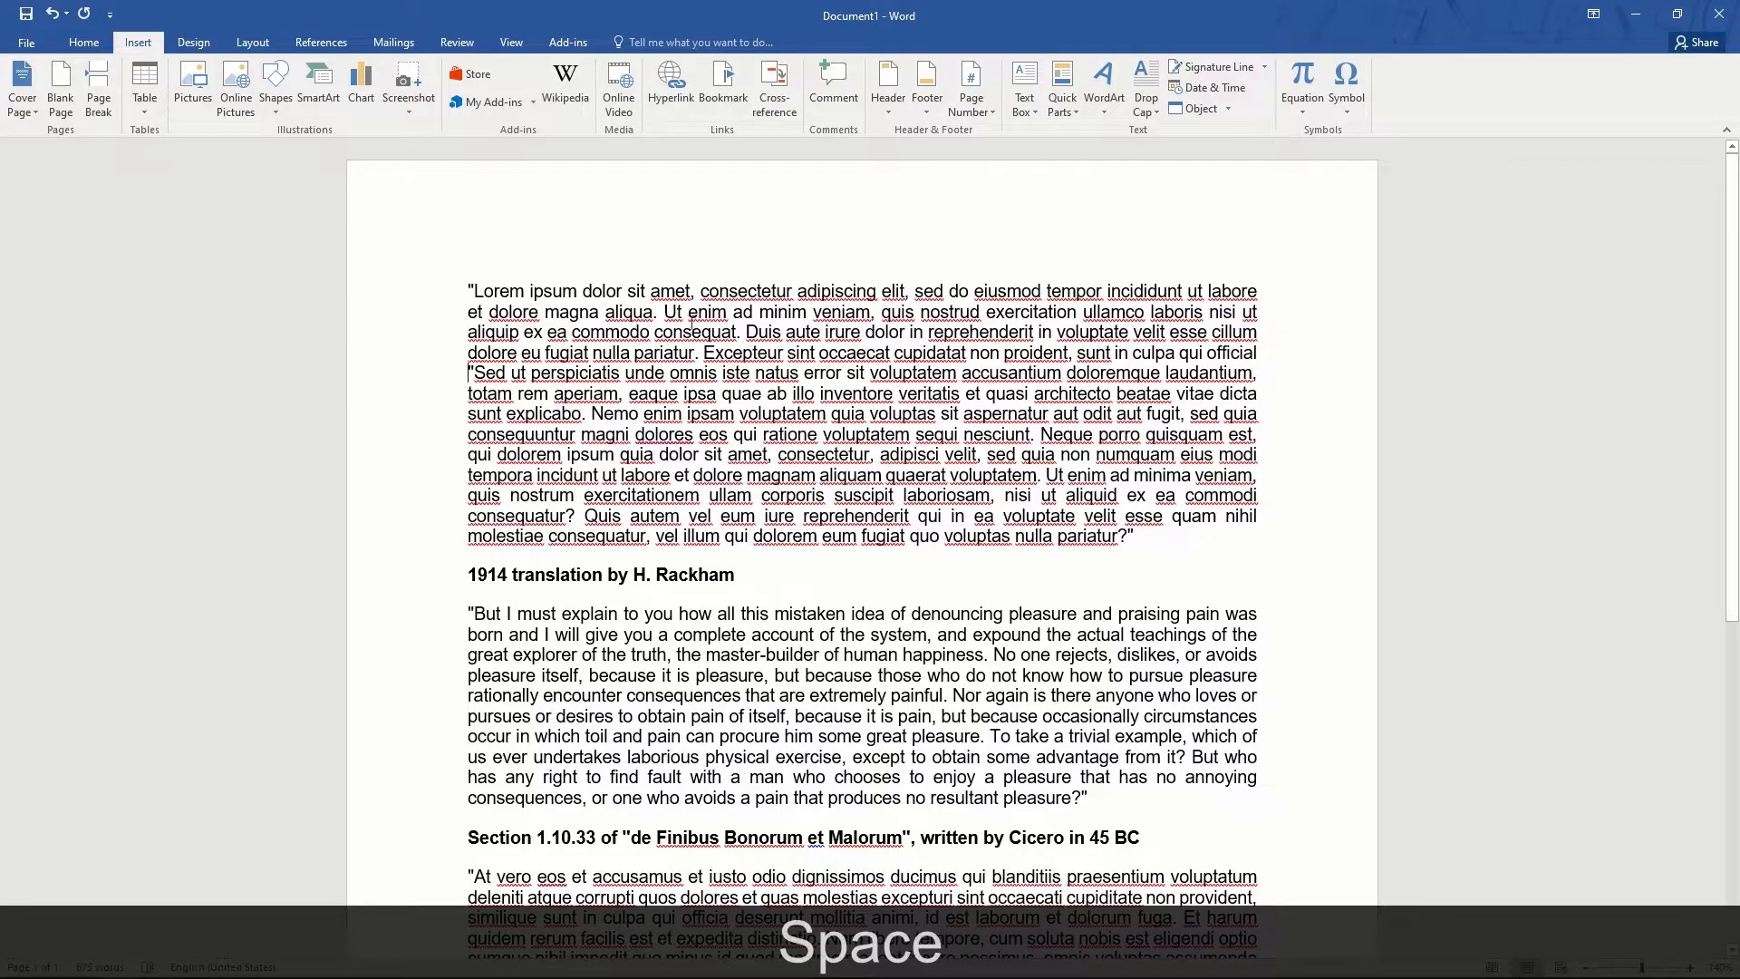
pyautogui.click(472, 291)
pyautogui.press('BackSpace')
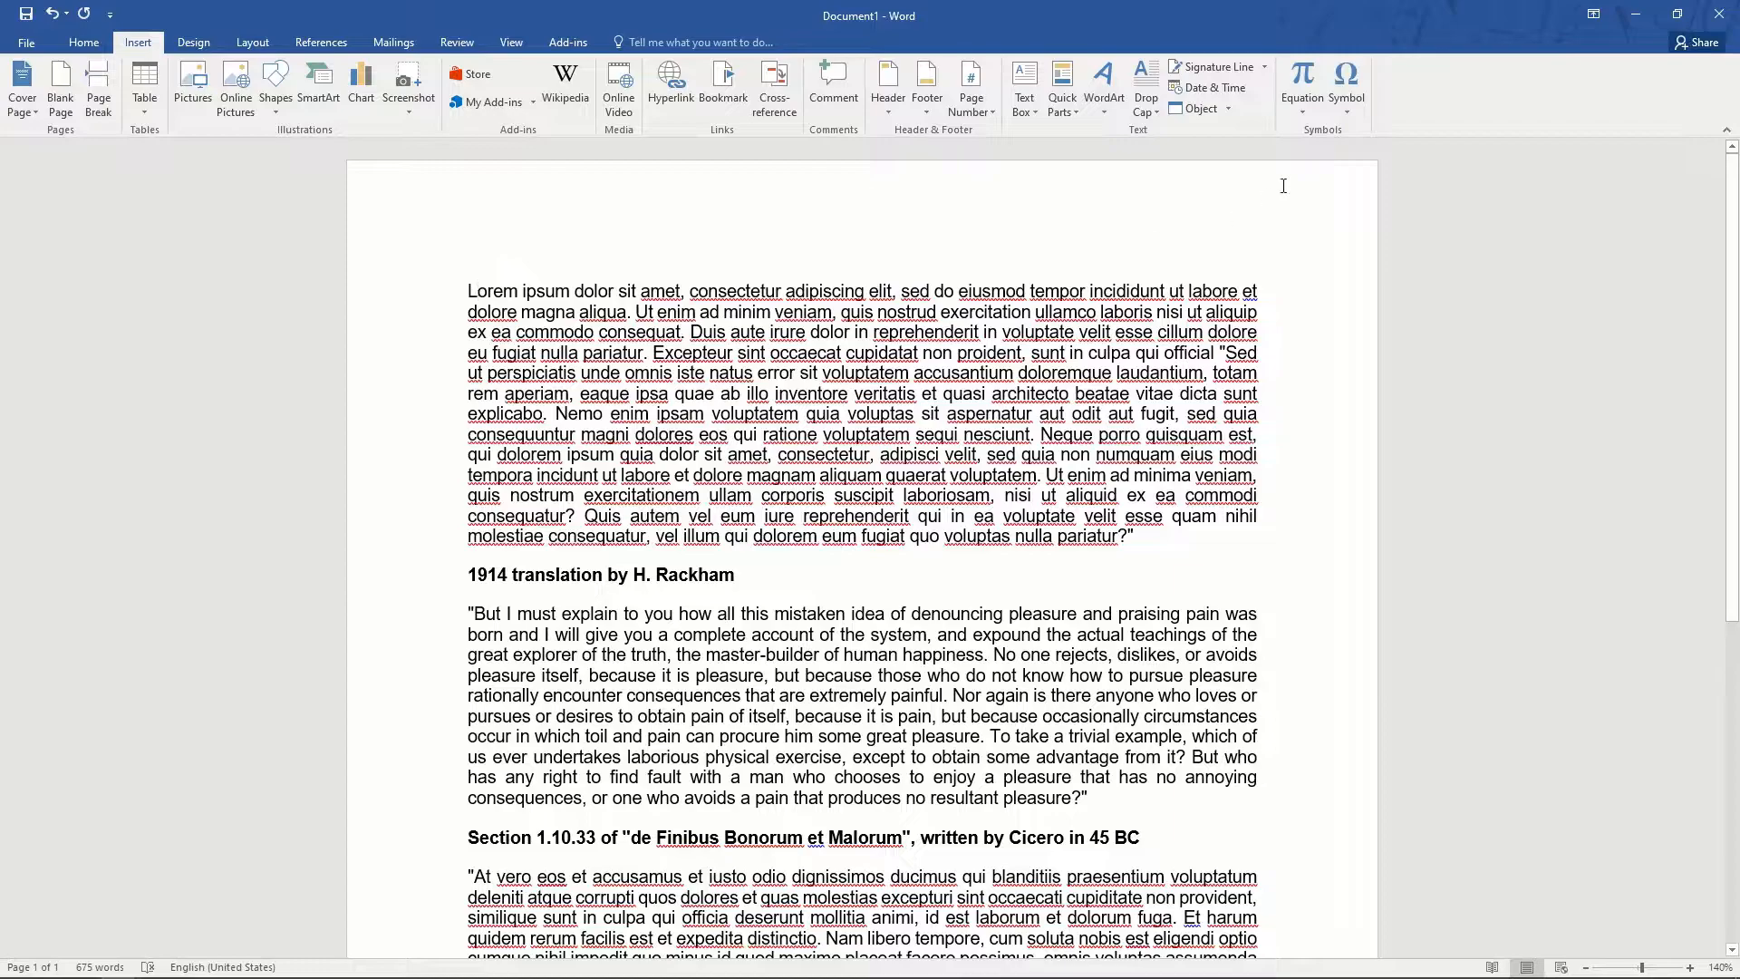
pyautogui.click(1154, 107)
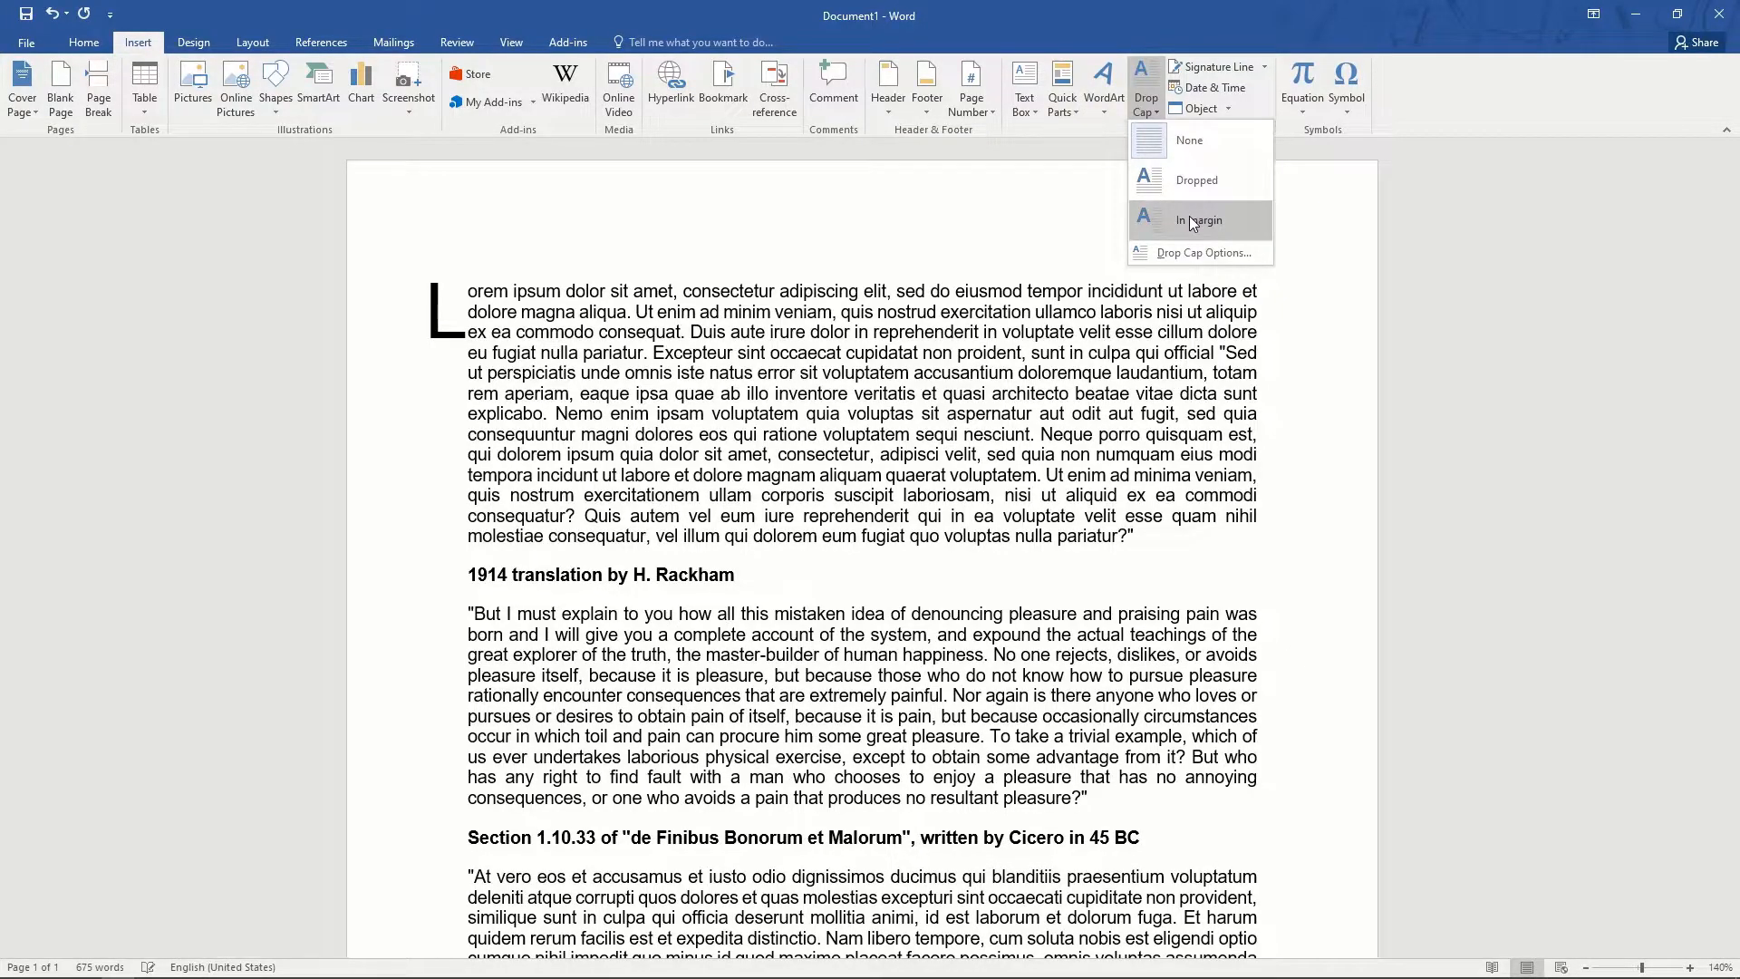
# - Give the first paragraph a dropped 'L' and the 'But I must explain' paragraph a dropped 'B'
pyautogui.click(1193, 185)
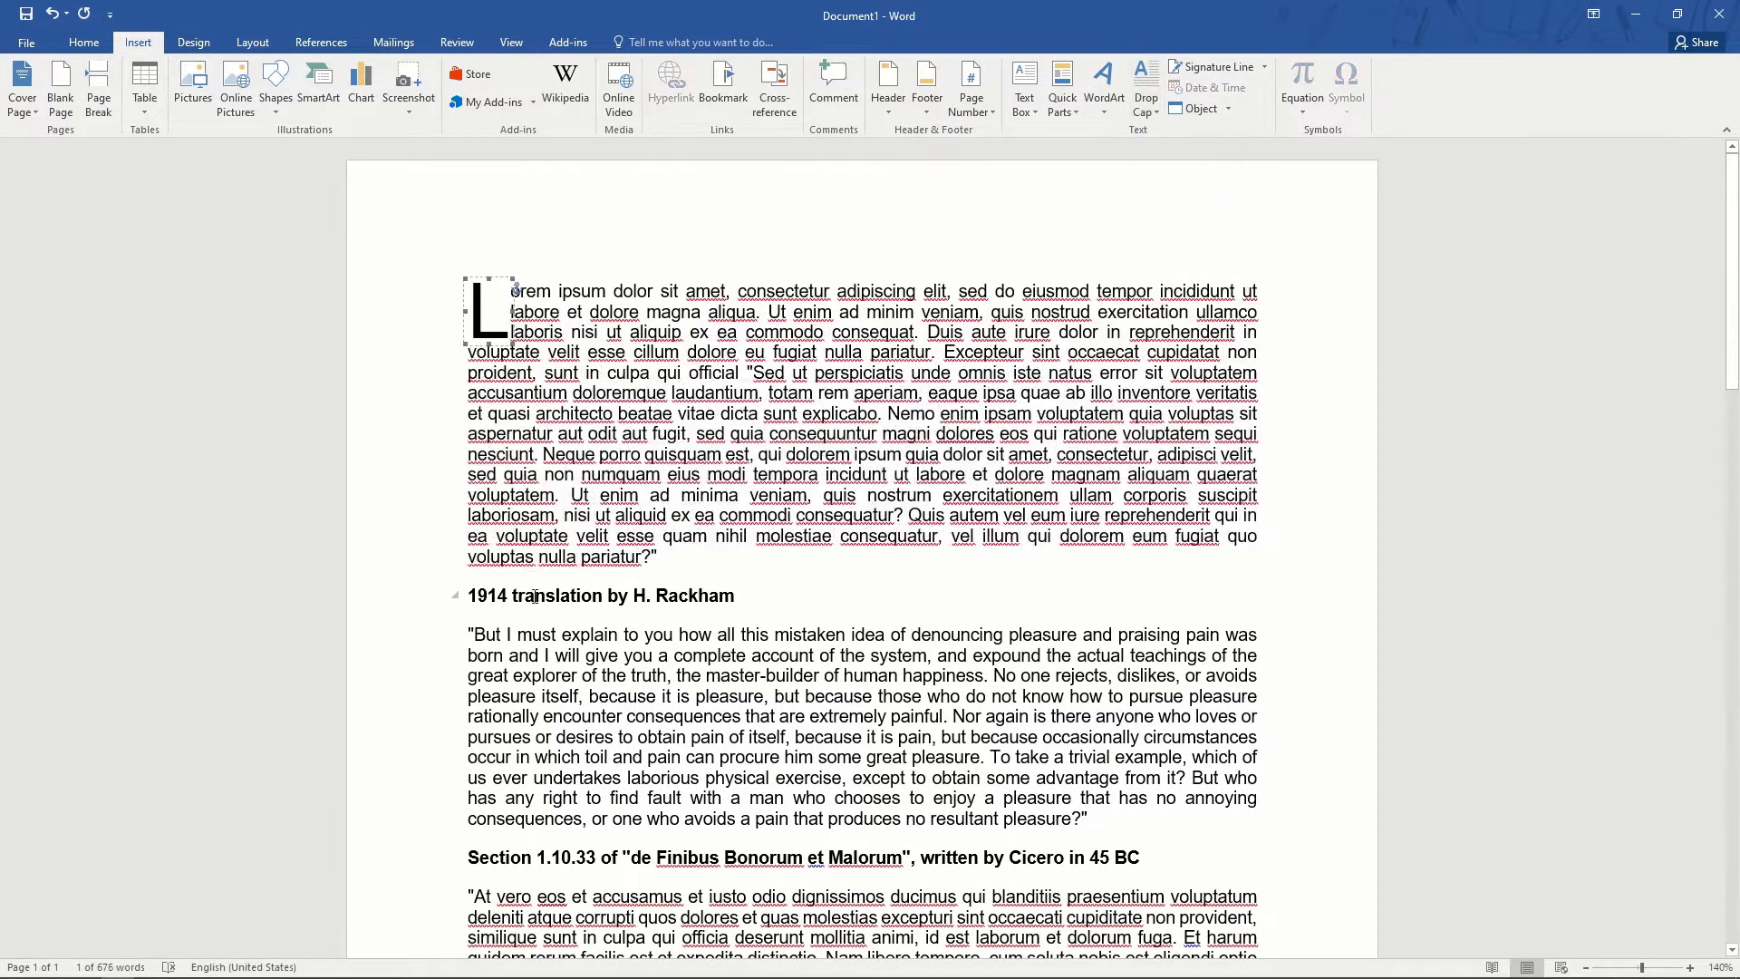
pyautogui.click(475, 633)
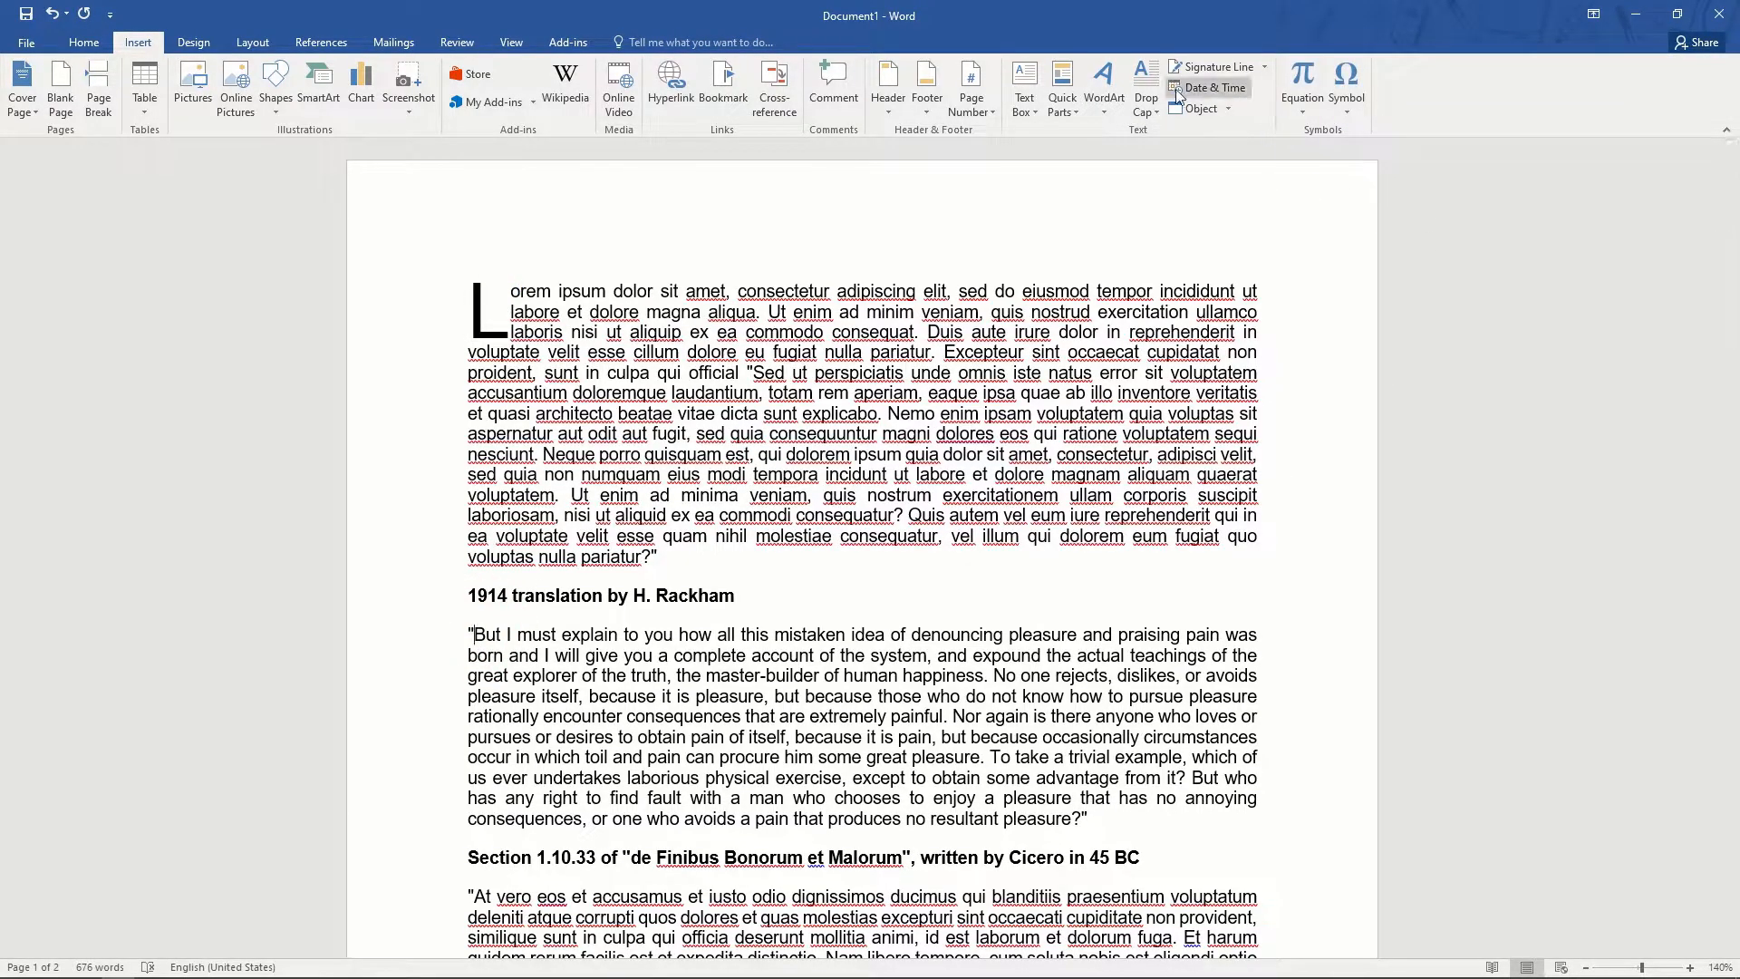
pyautogui.click(1147, 102)
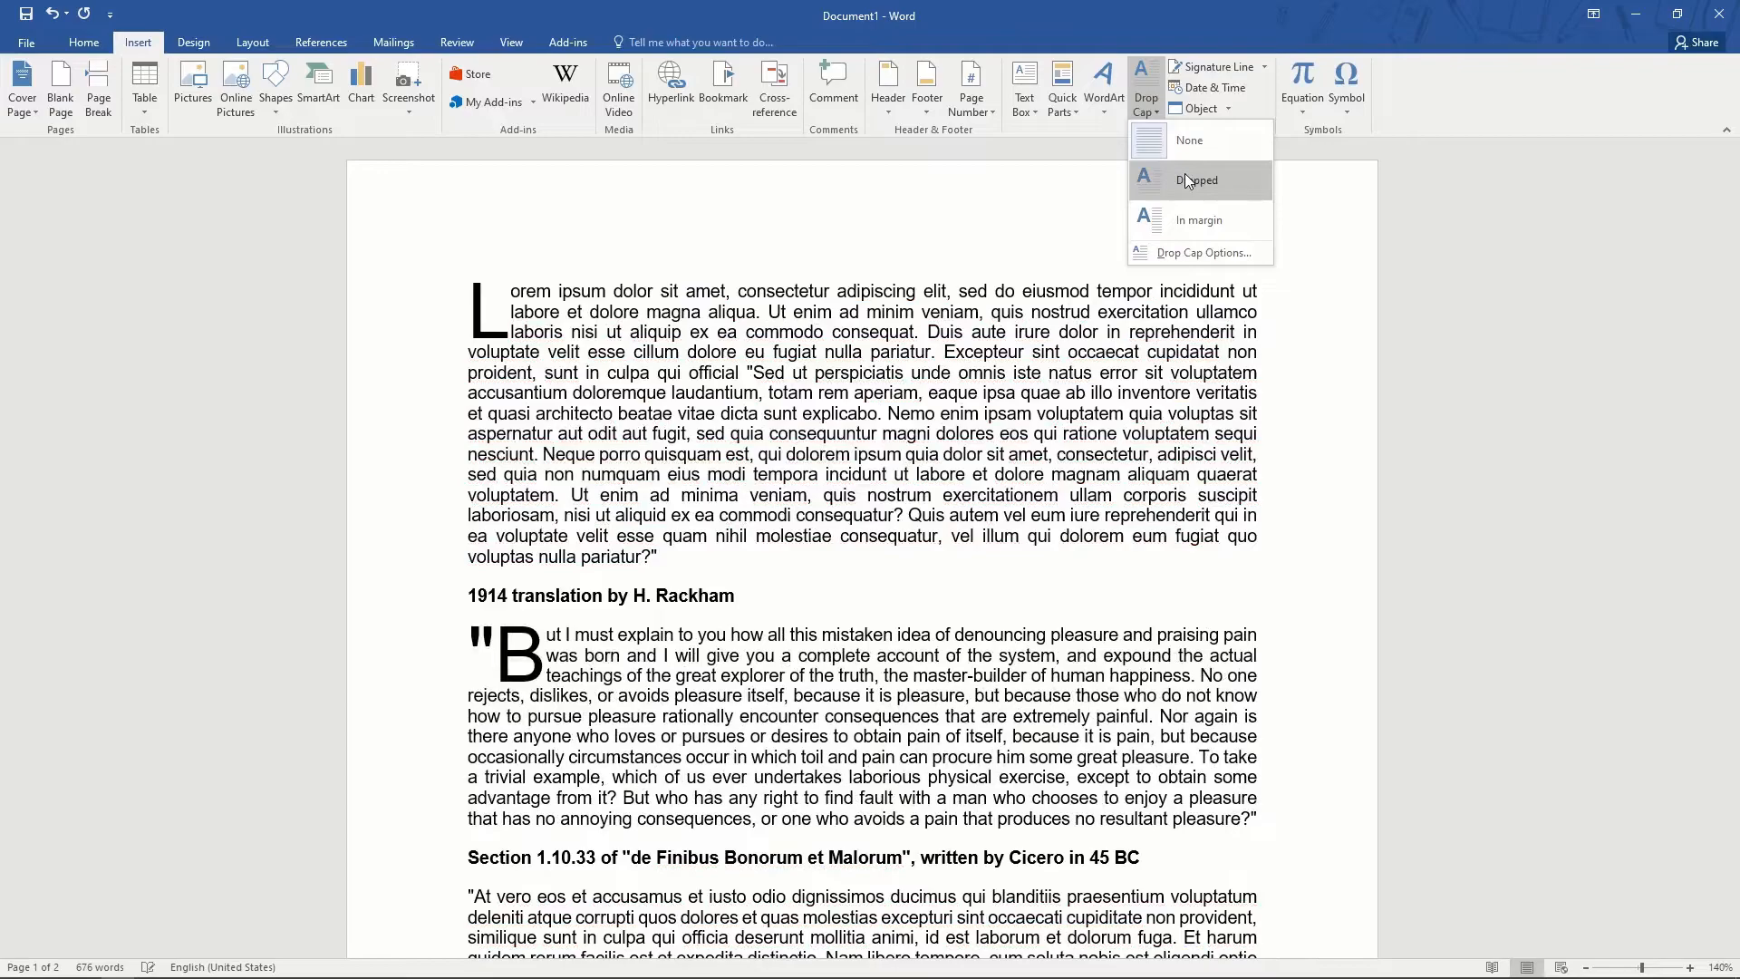
pyautogui.click(1188, 180)
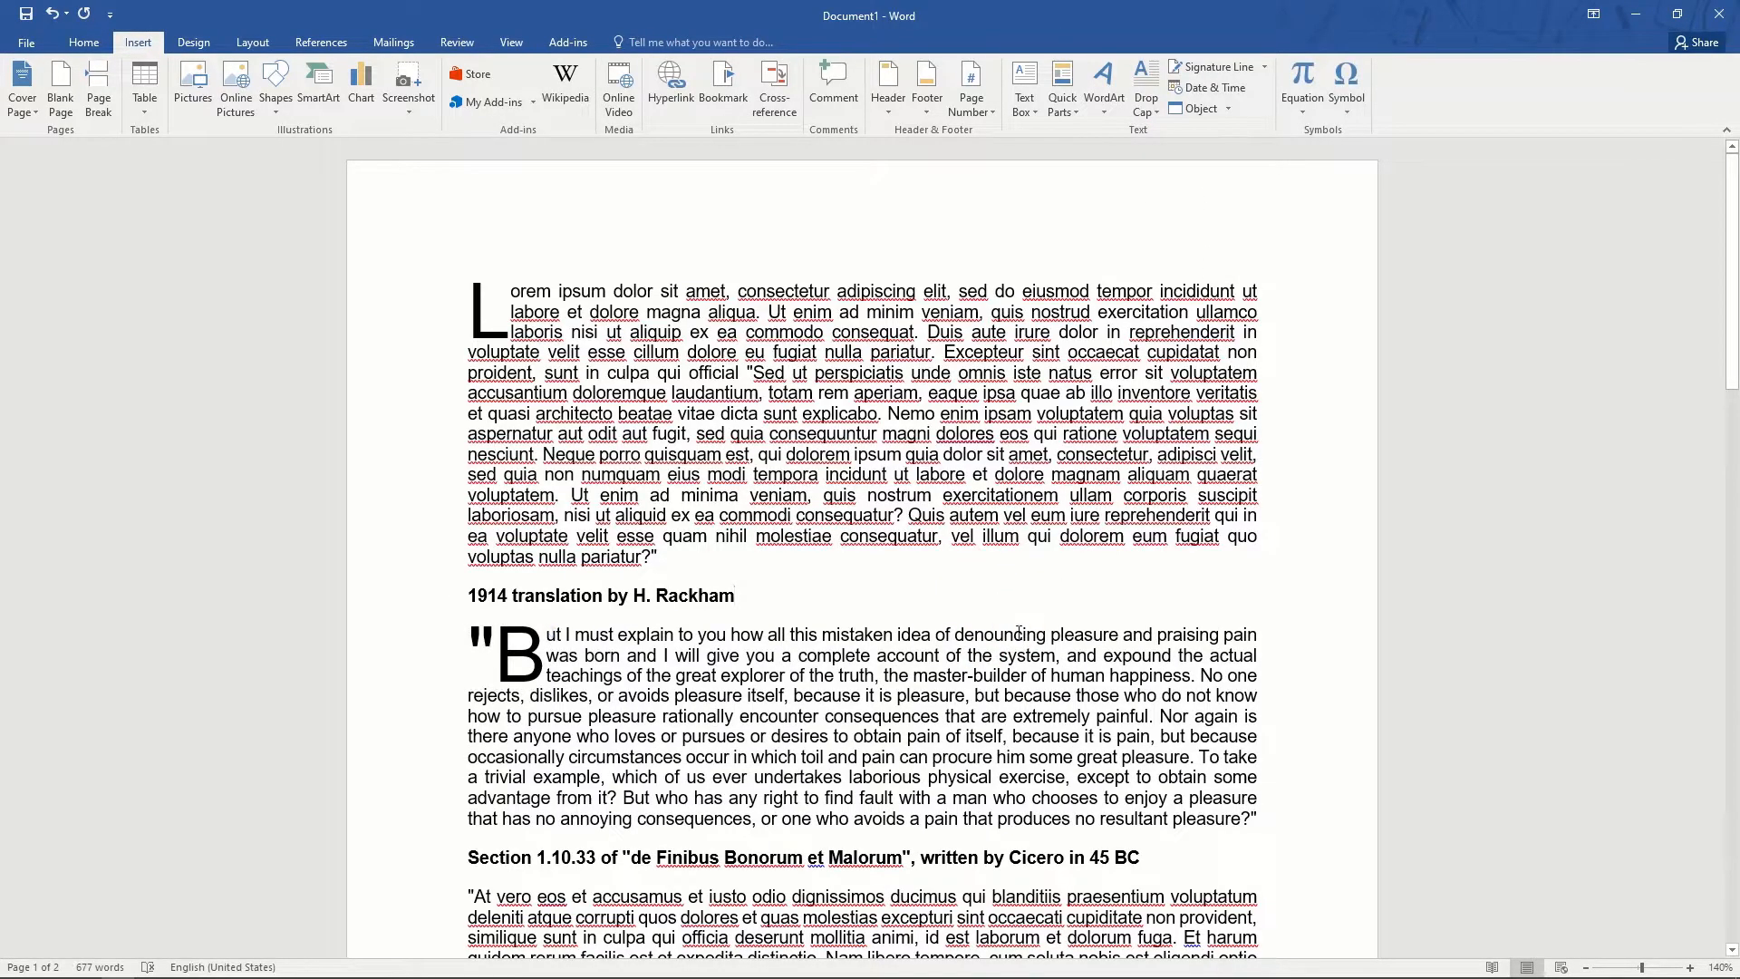
pyautogui.scroll(-5, 1019, 632)
# - Give the 'At vero' paragraph a dropped capital 'A'
pyautogui.click(466, 542)
pyautogui.click(1147, 103)
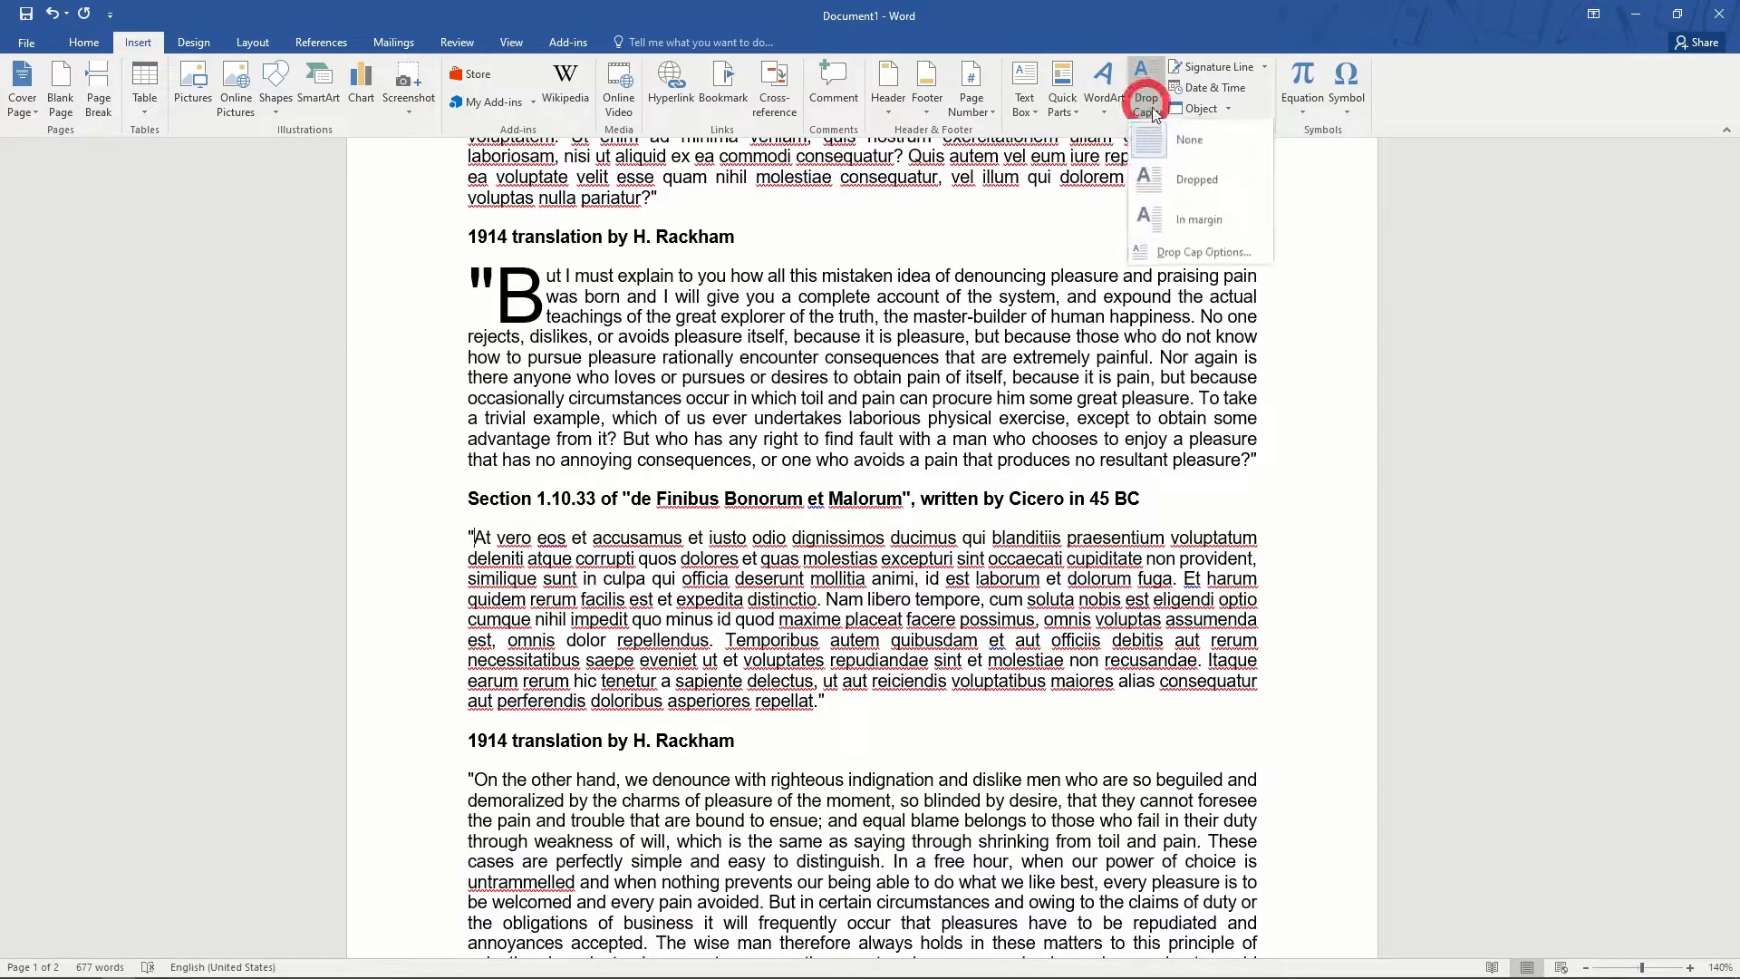
pyautogui.click(1173, 176)
pyautogui.click(896, 619)
pyautogui.scroll(3, 954, 696)
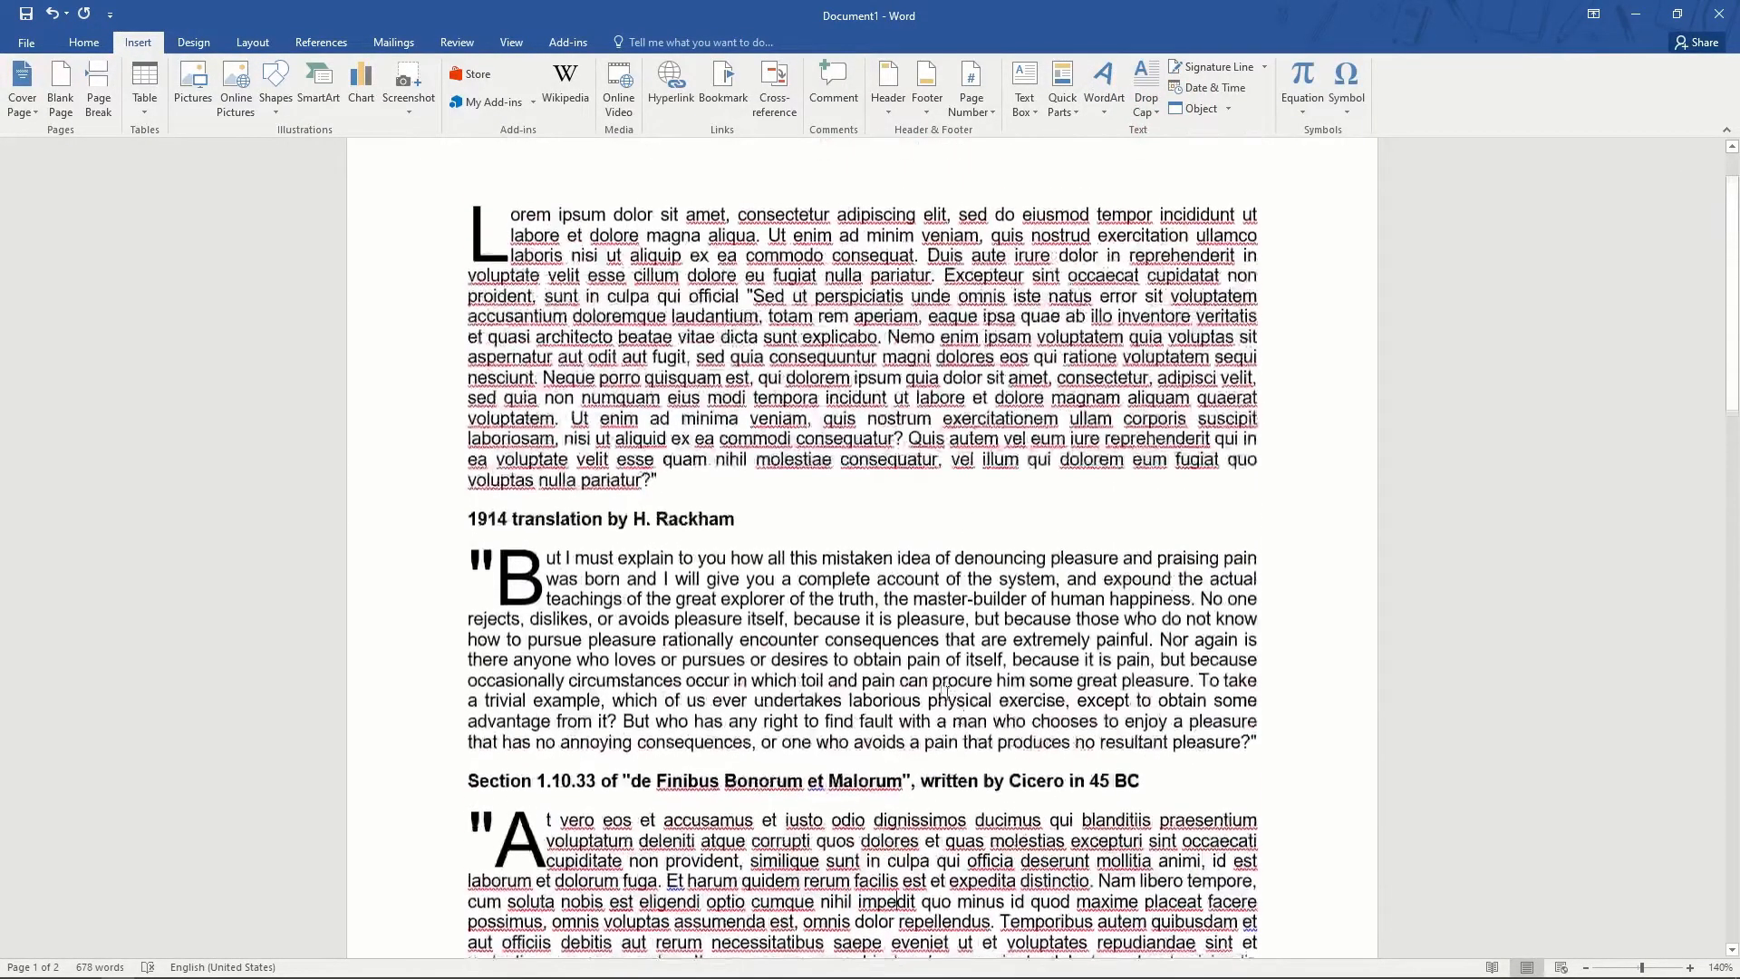
pyautogui.scroll(1, 953, 696)
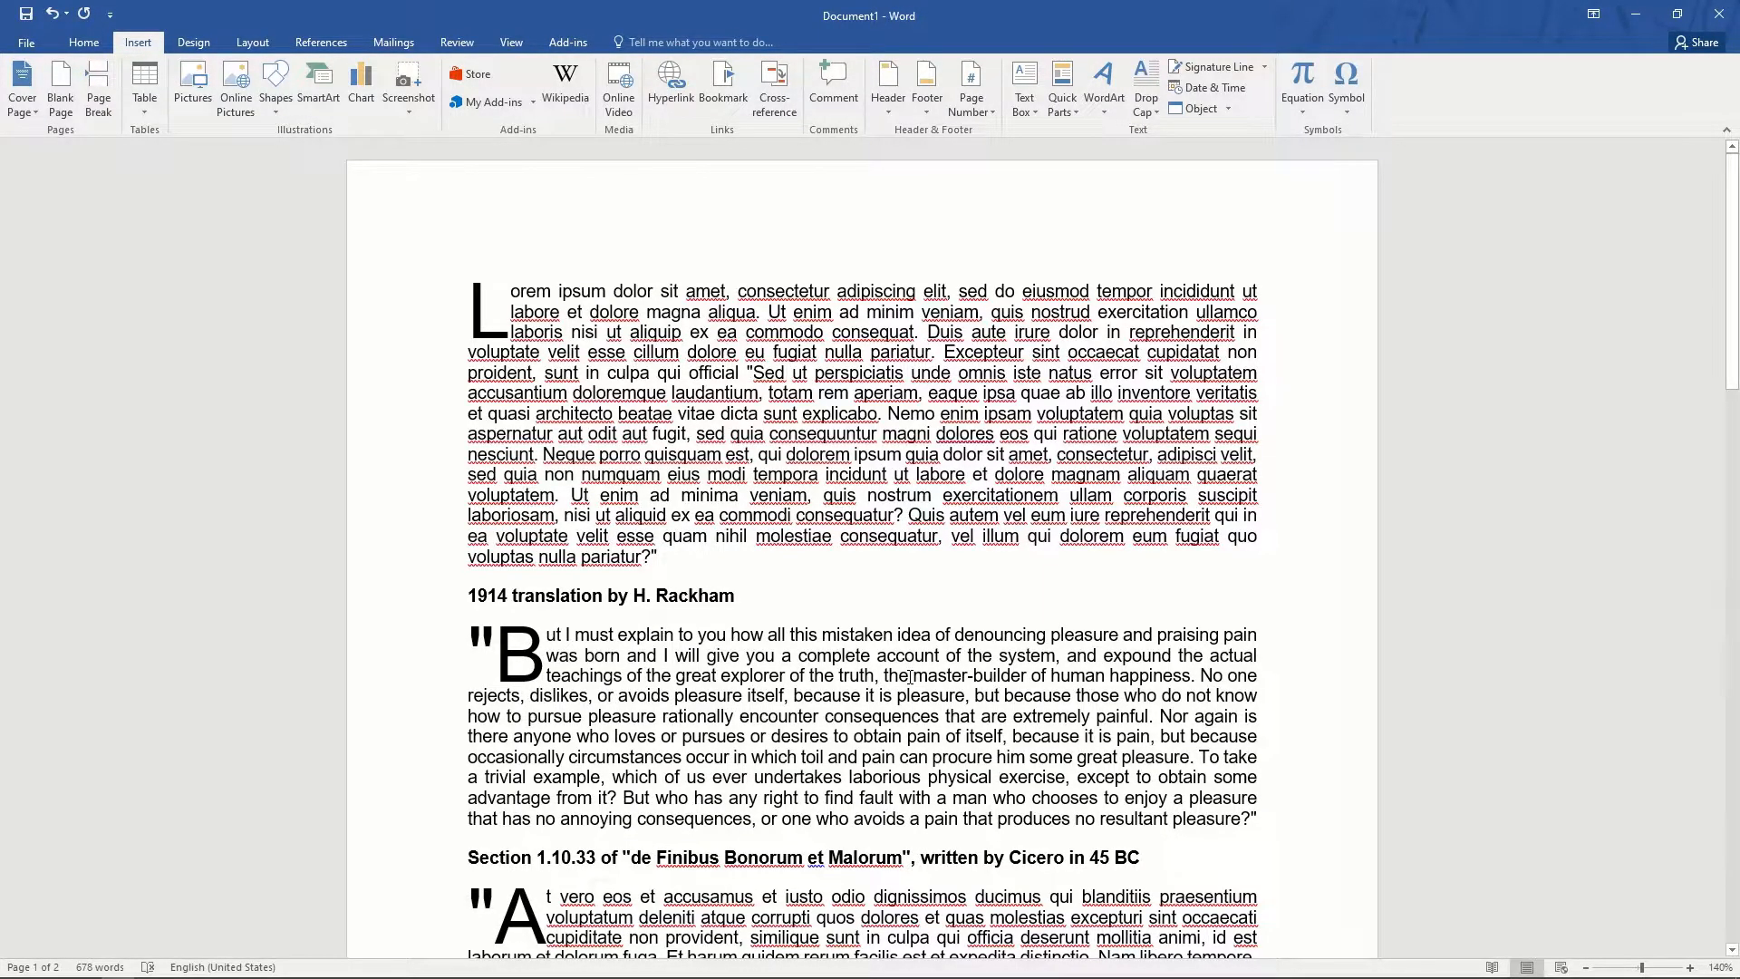
pyautogui.scroll(-5, 912, 678)
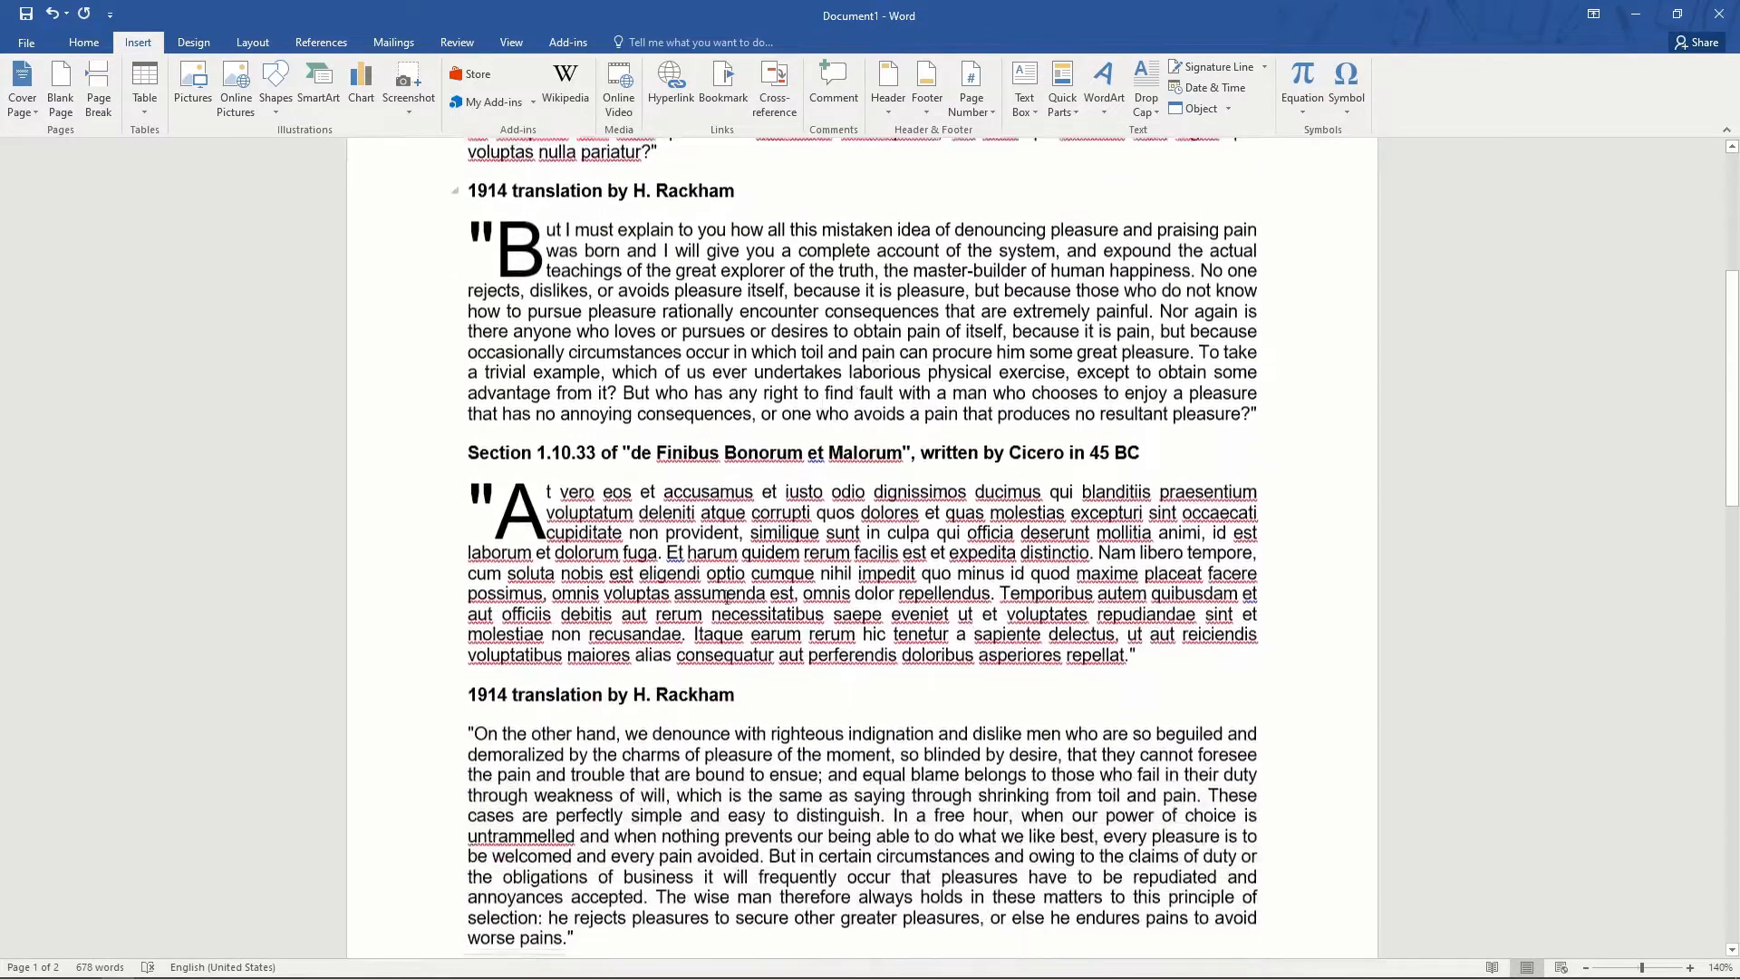
# - Delete the second Rackham translation section and add empty lines after the Cicero quote
pyautogui.moveTo(475, 682); pyautogui.dragTo(1182, 975)
pyautogui.press('Delete')
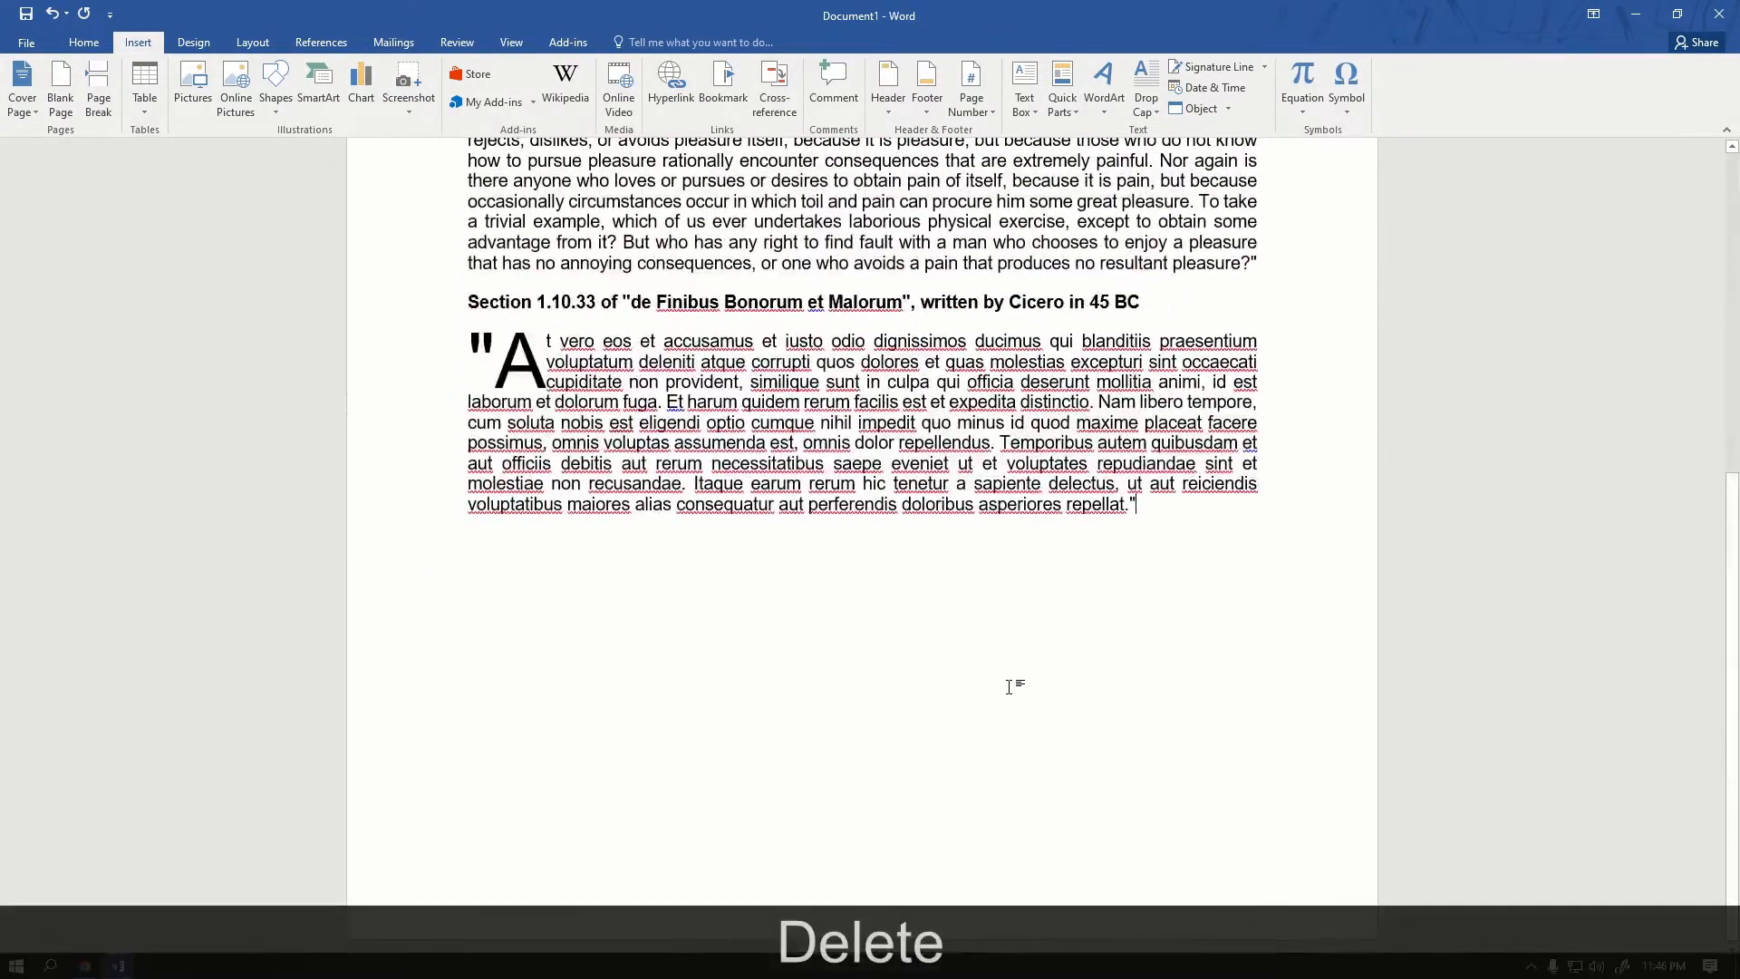
pyautogui.press('Return')
pyautogui.press('Return')
pyautogui.press('Return')
pyautogui.press('Return')
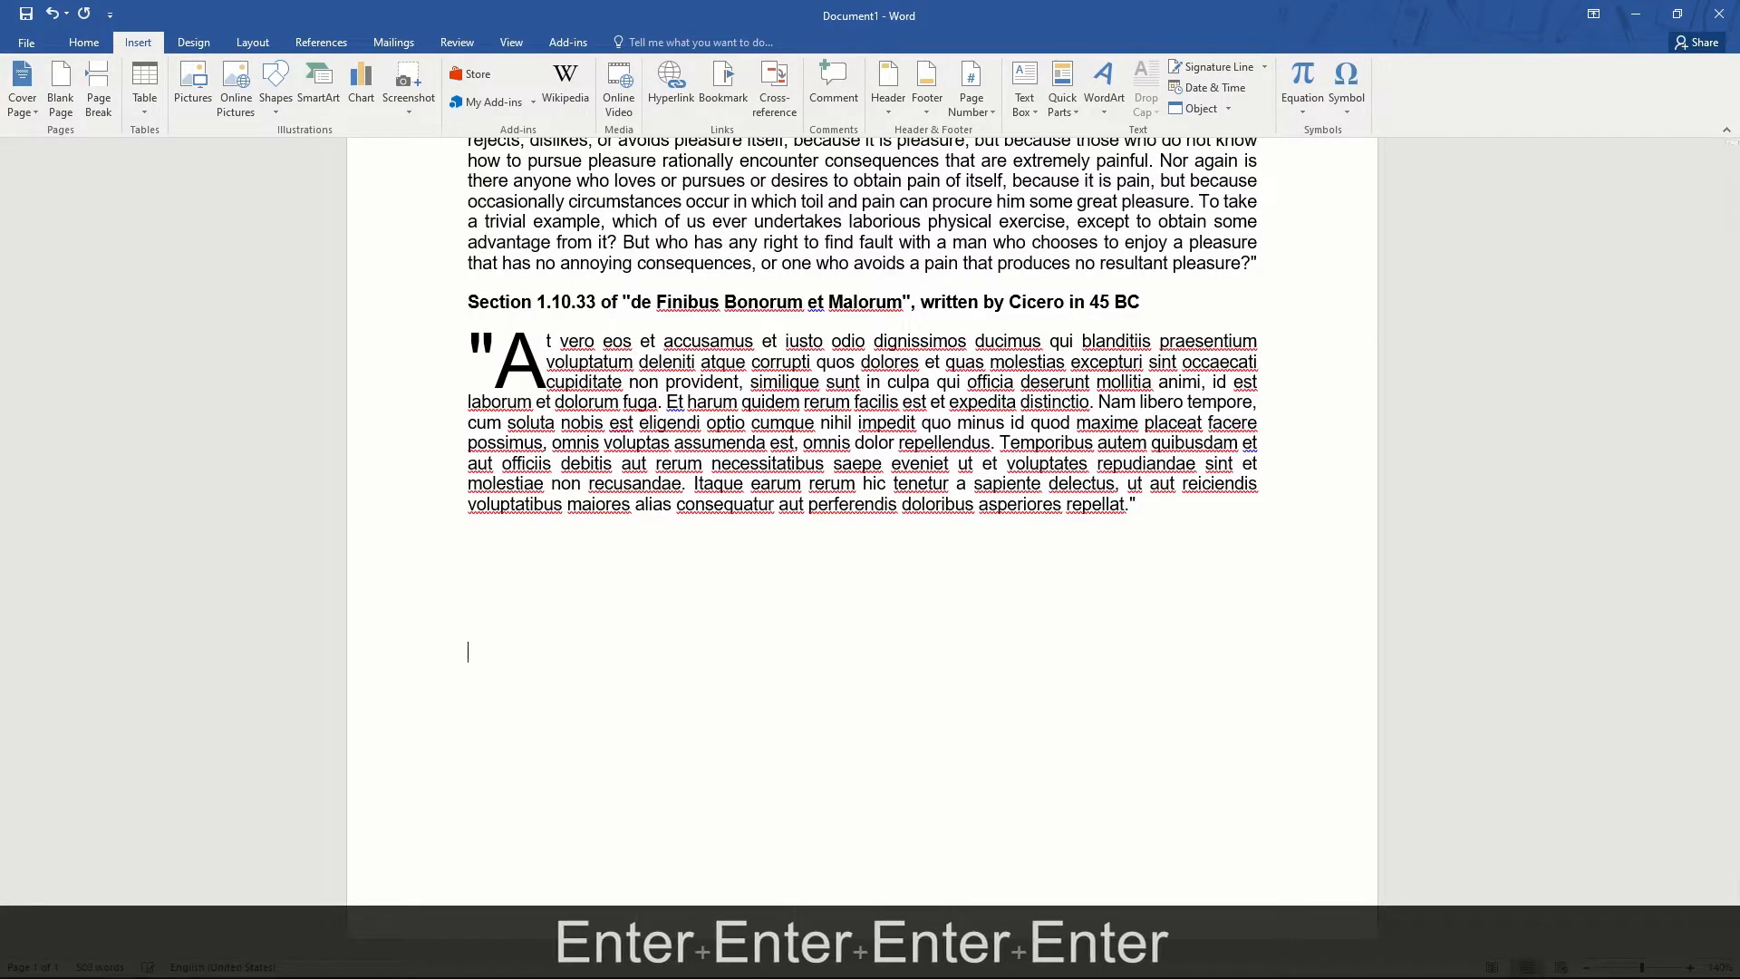
pyautogui.scroll(5, 1212, 370)
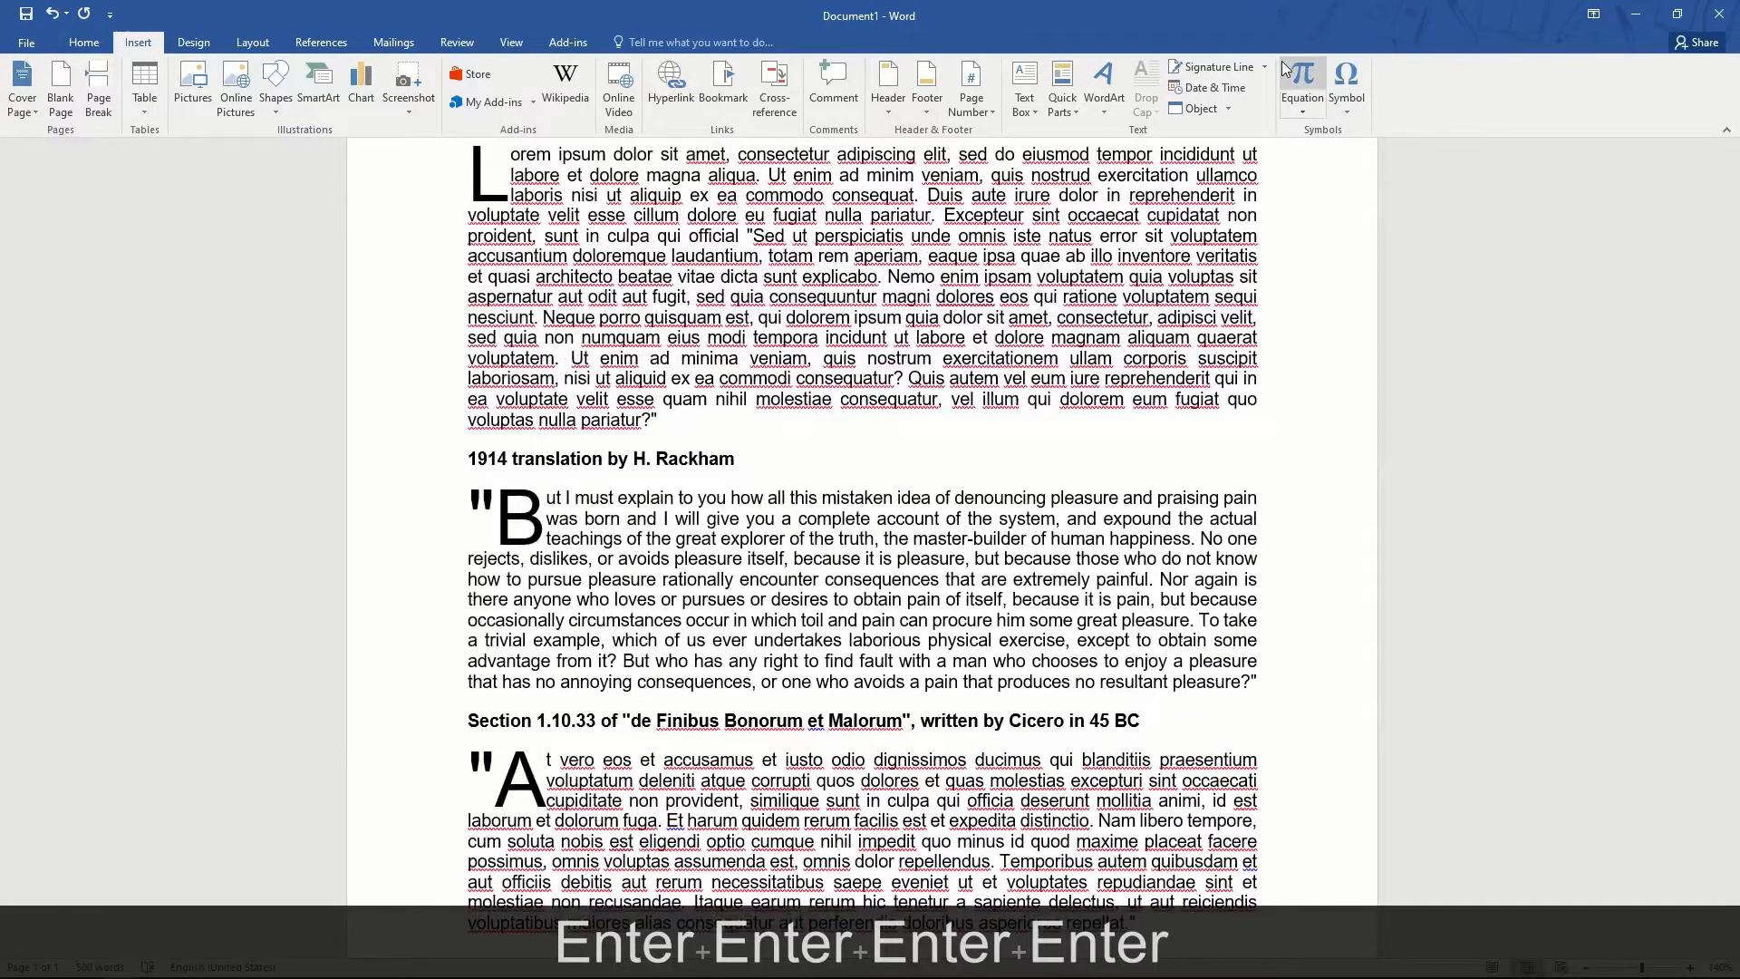
pyautogui.scroll(-5, 626, 646)
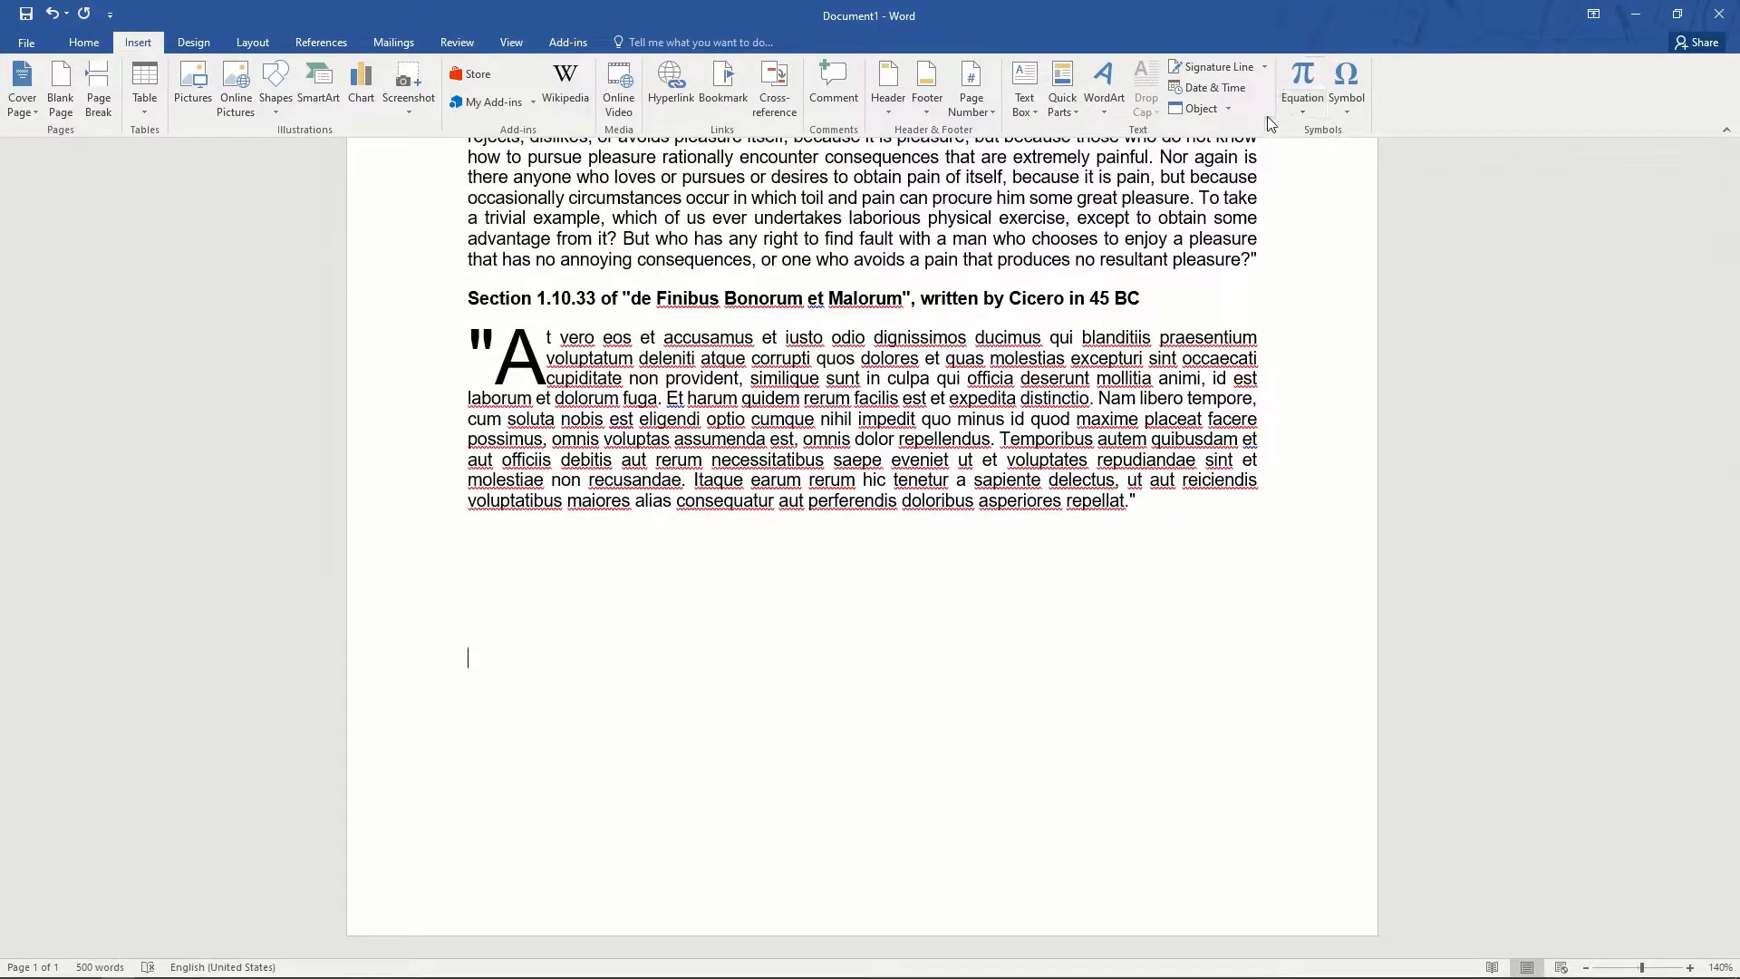
# - Insert a signature line with the signer's name, title CEO, and the signer's e-mail address
pyautogui.click(1233, 70)
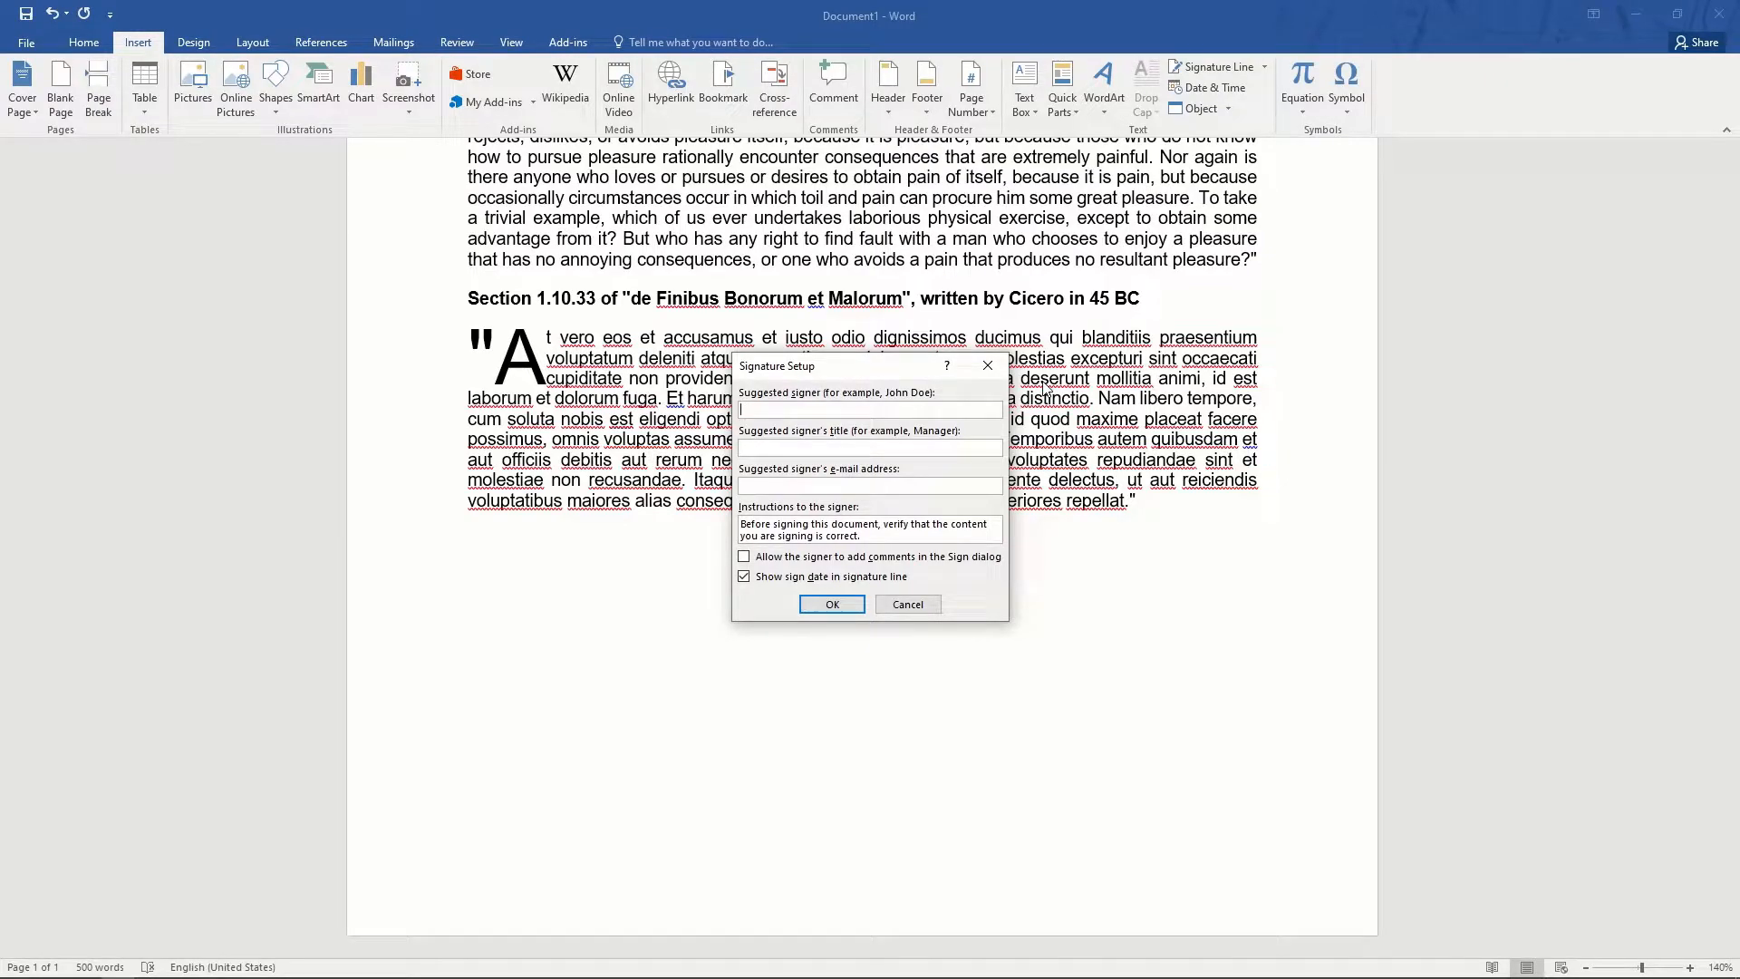
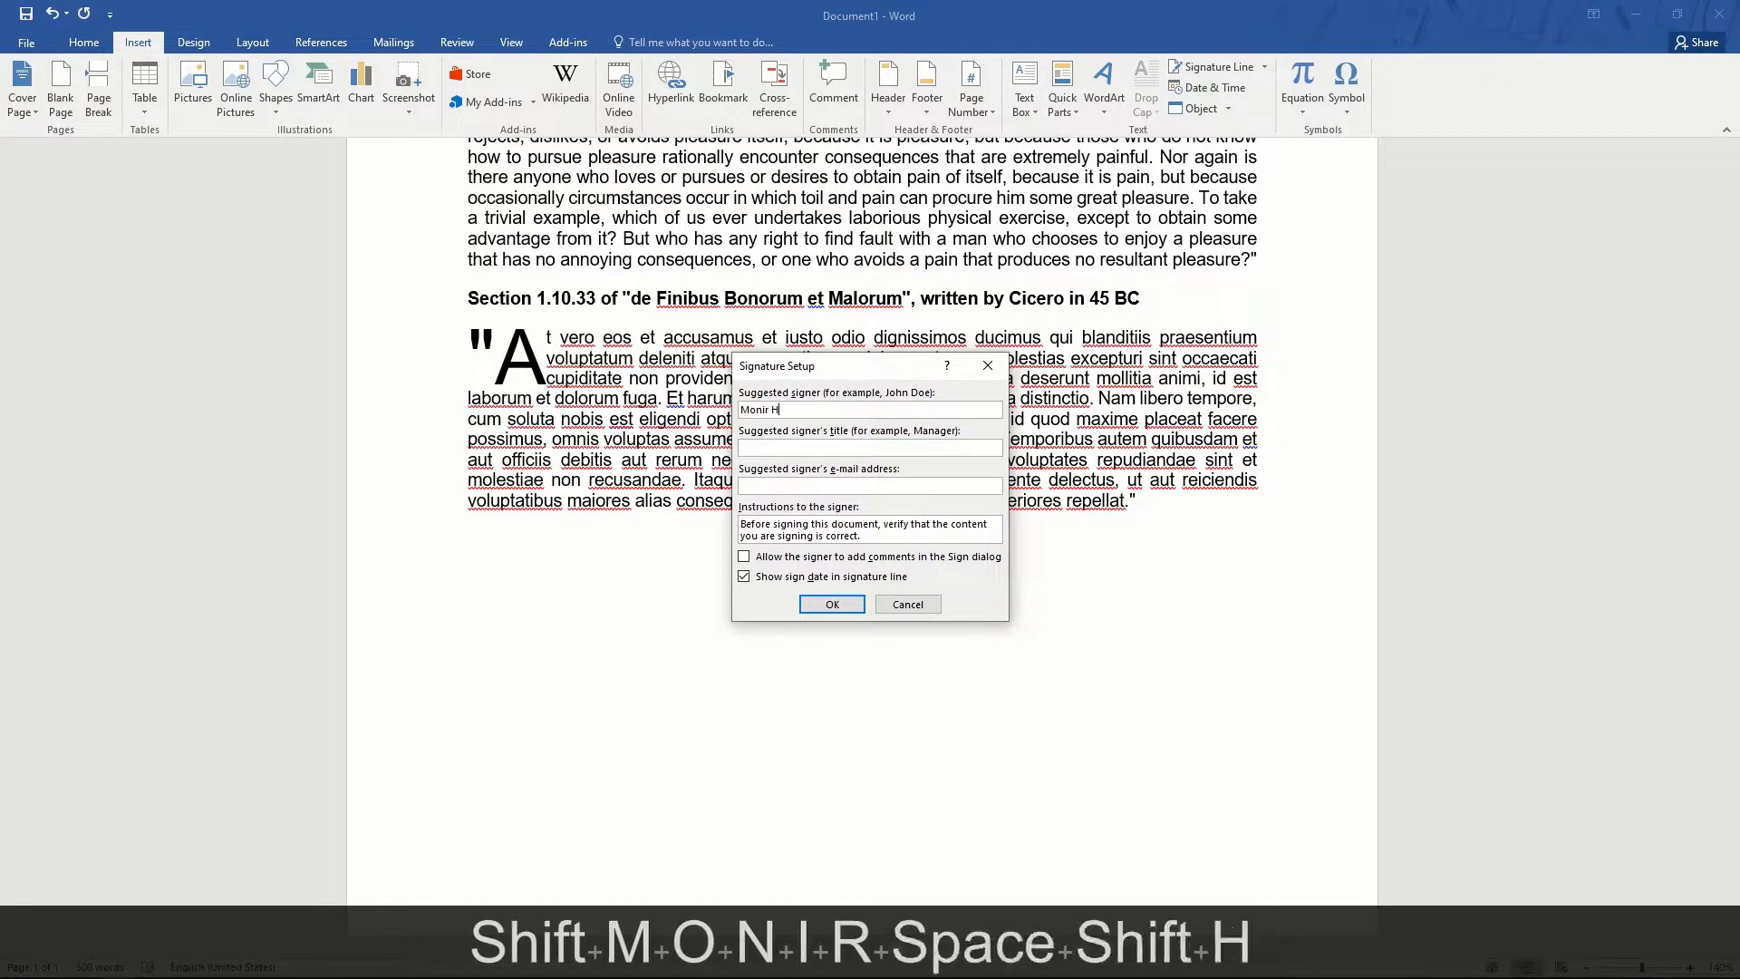
pyautogui.press('Tab')
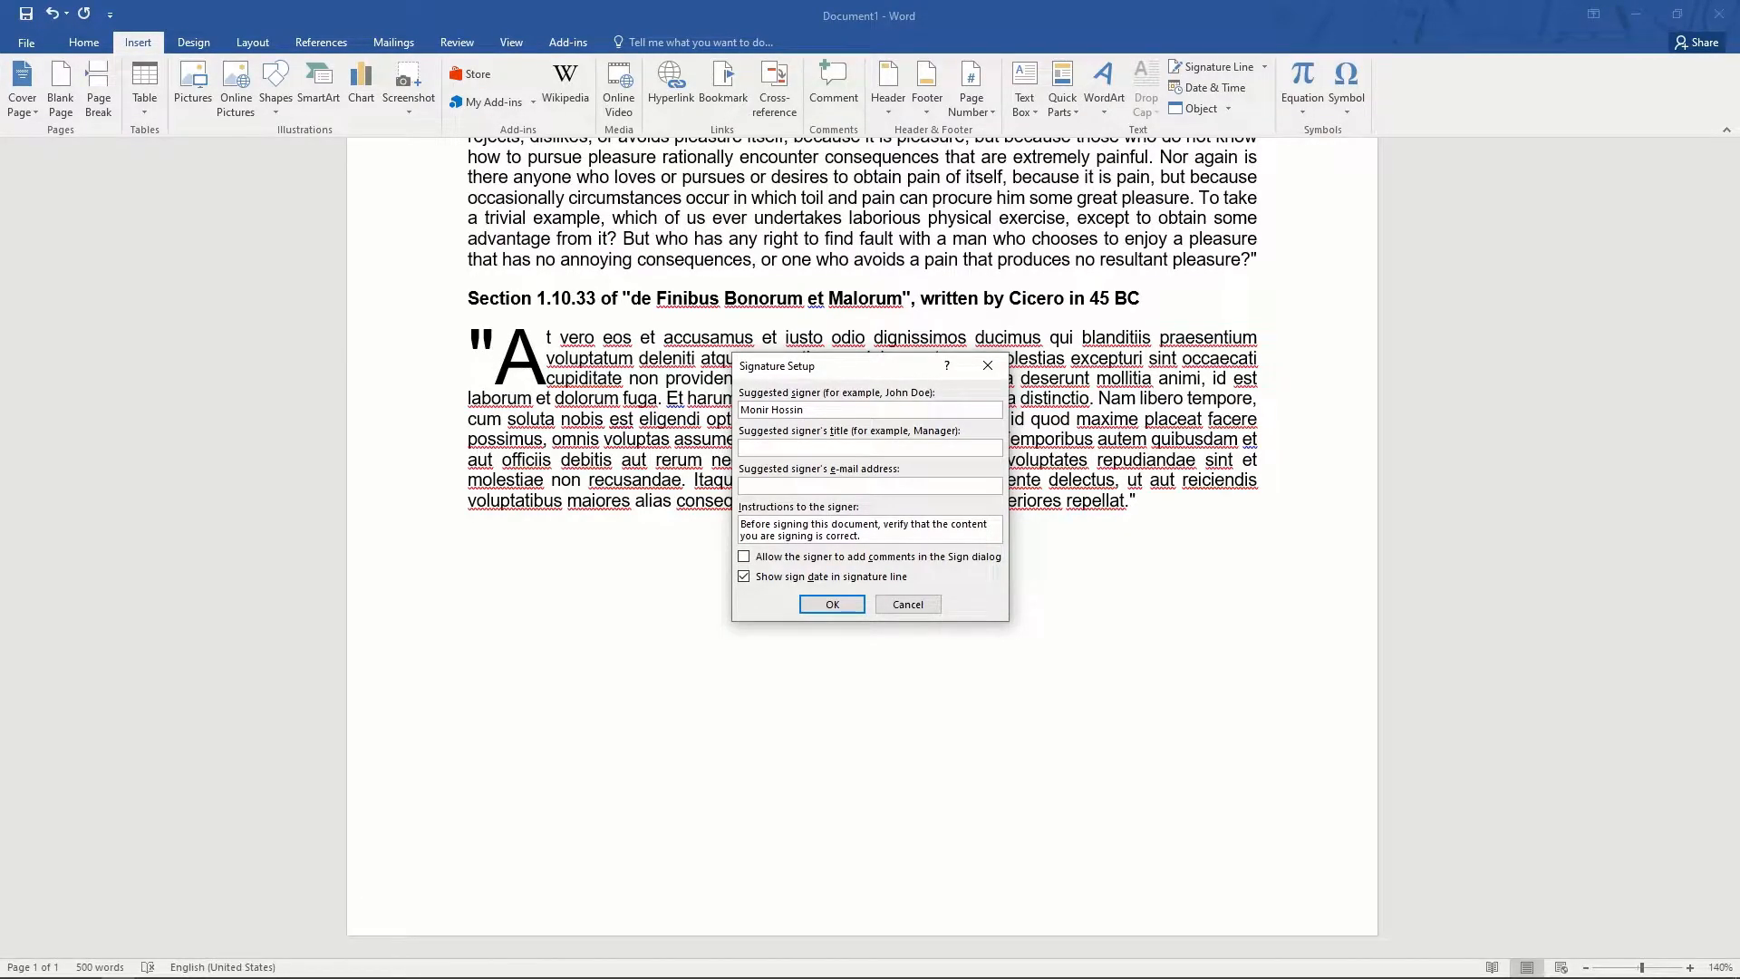
pyautogui.write('S')
pyautogui.press('BackSpace')
pyautogui.write('CEO')
pyautogui.press('Tab')
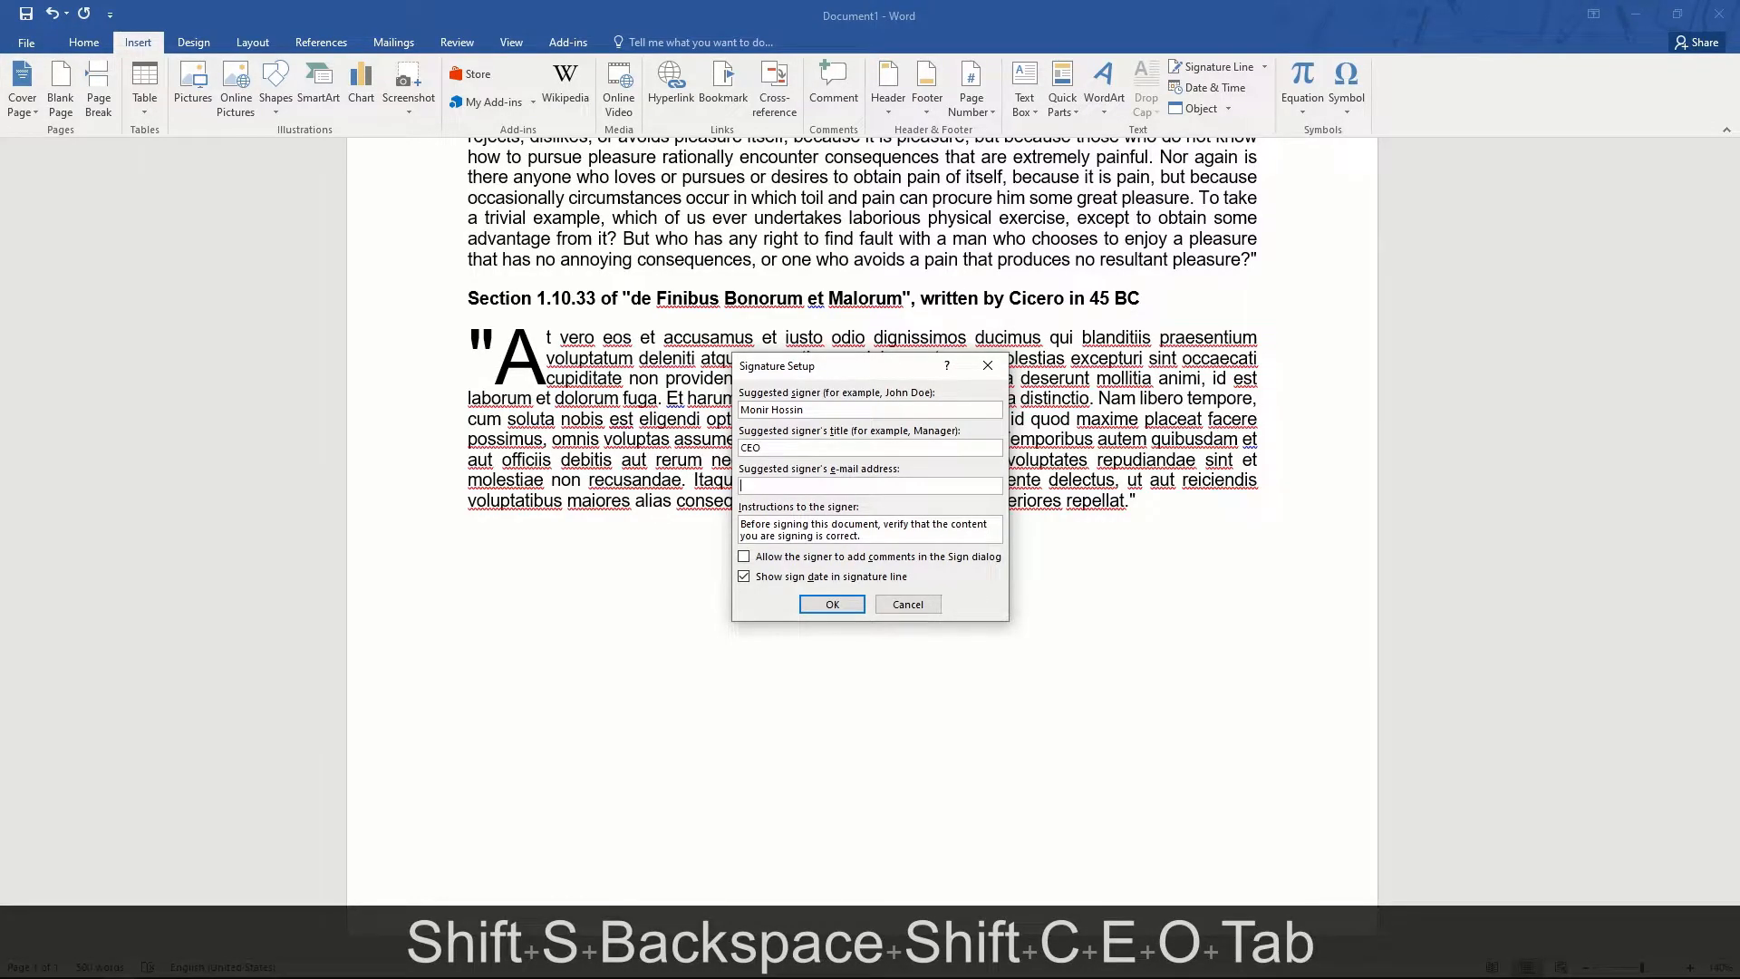
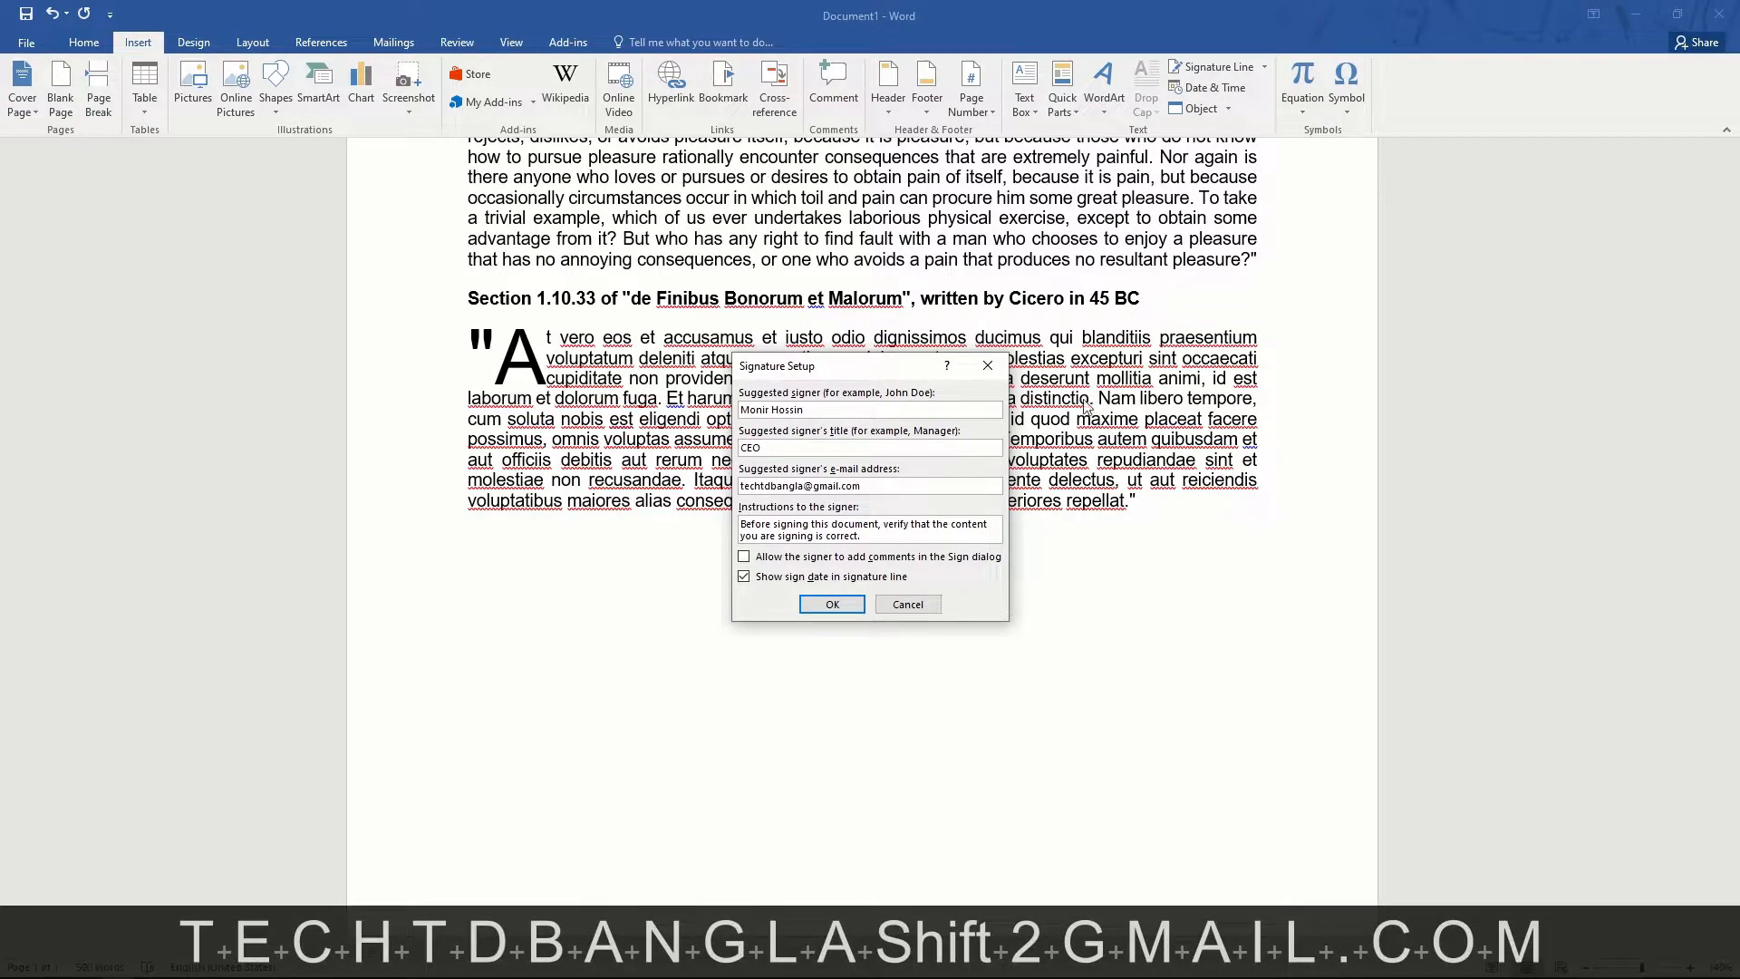
pyautogui.click(832, 605)
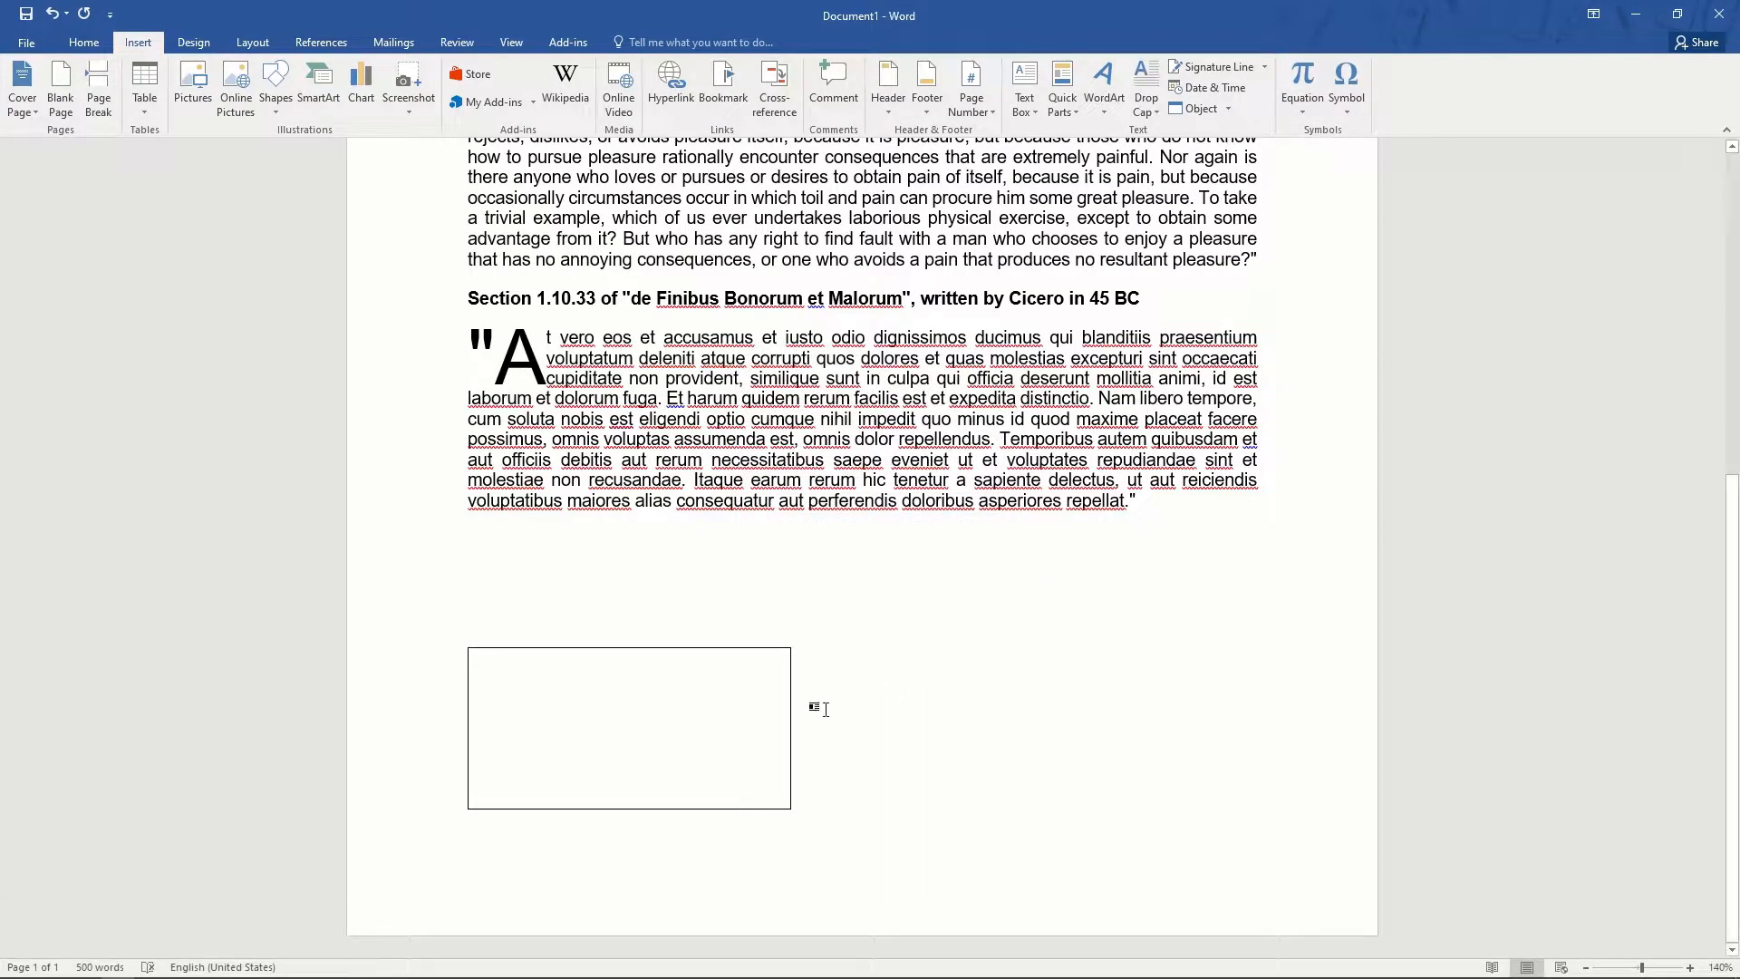
pyautogui.click(550, 772)
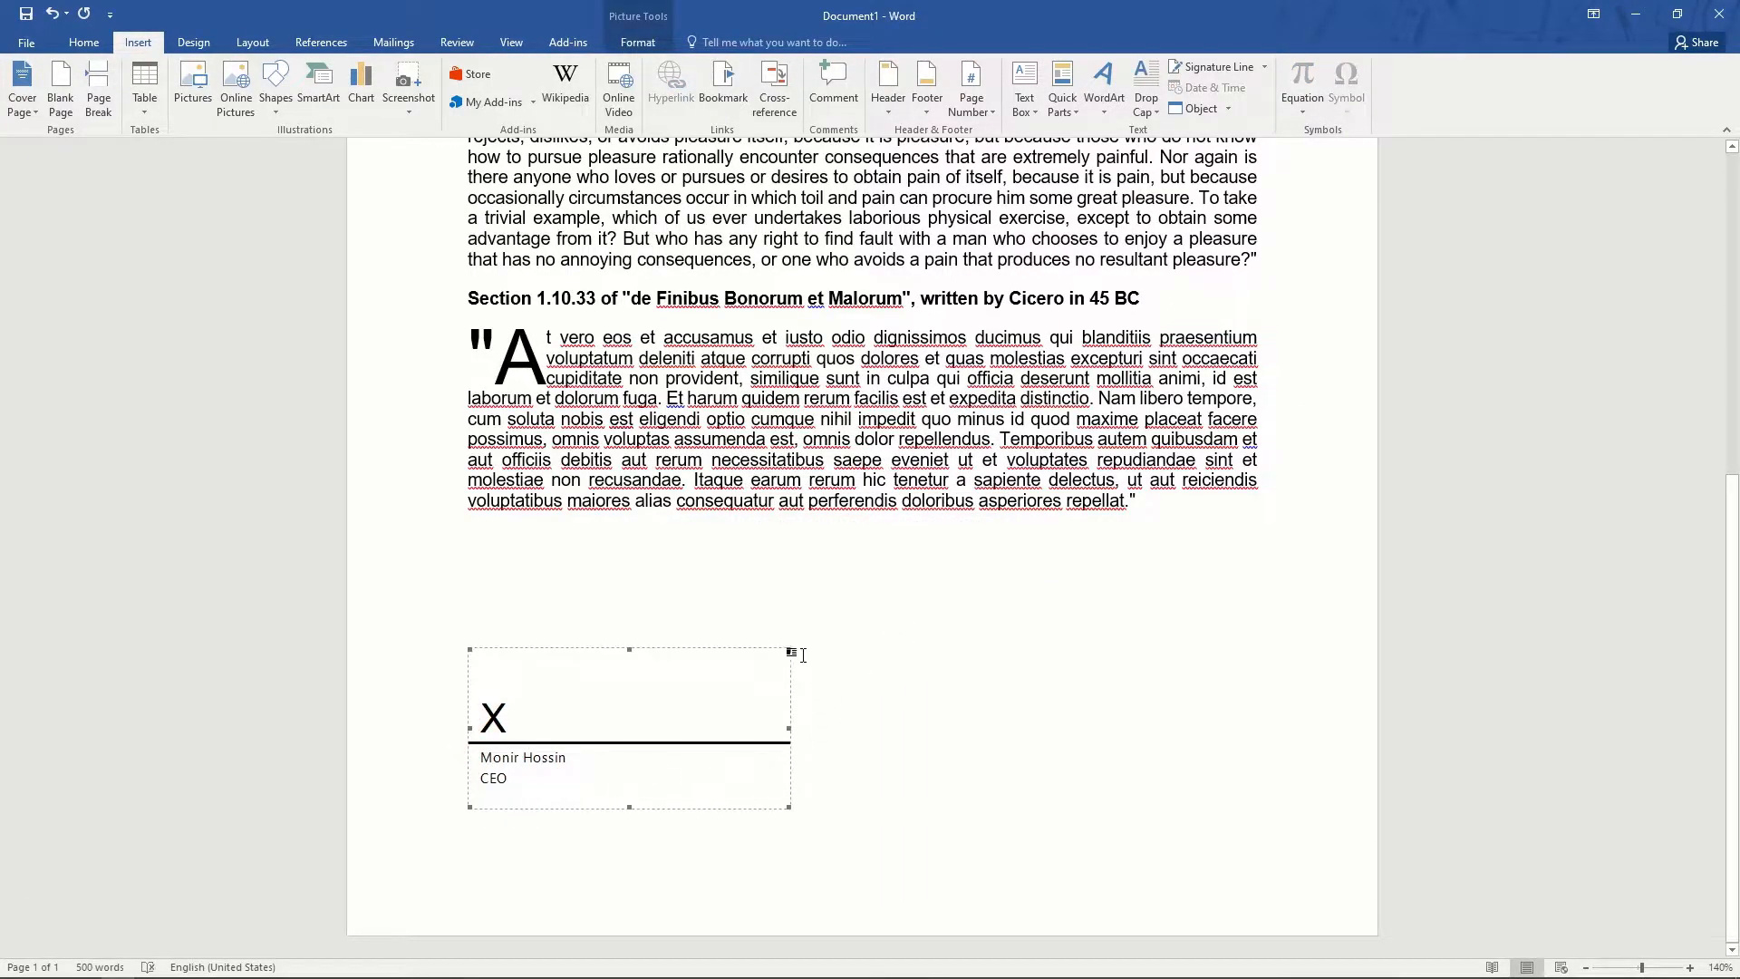
pyautogui.click(1183, 766)
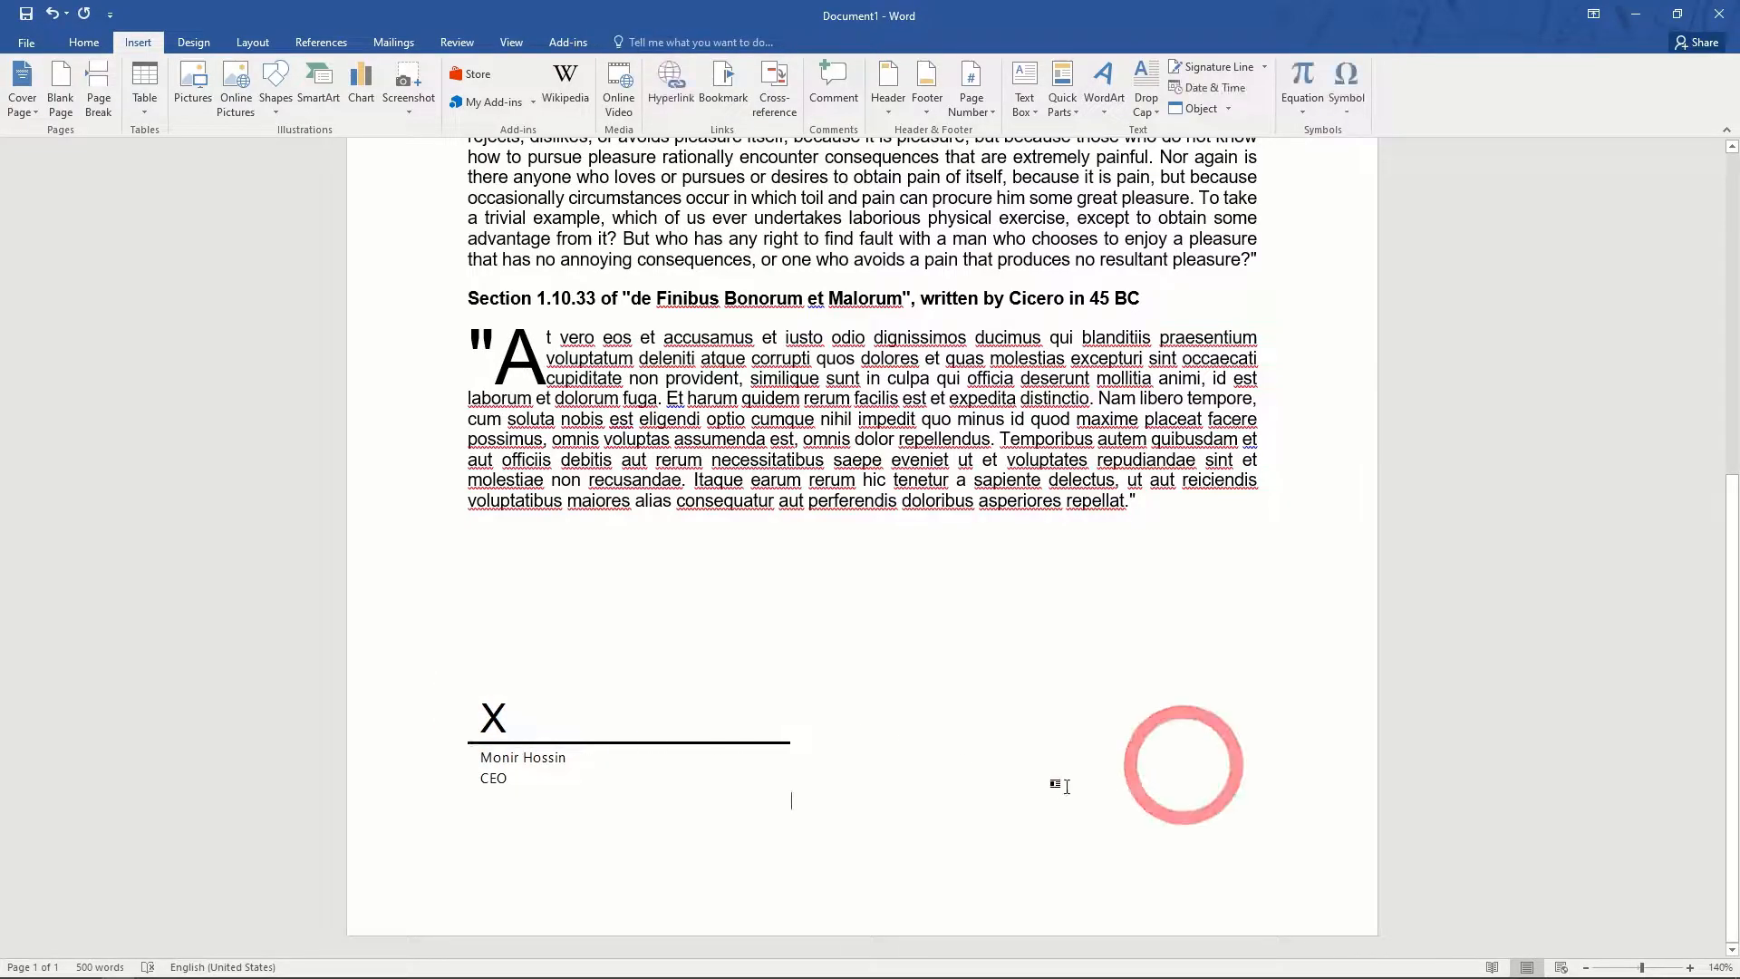
pyautogui.click(578, 758)
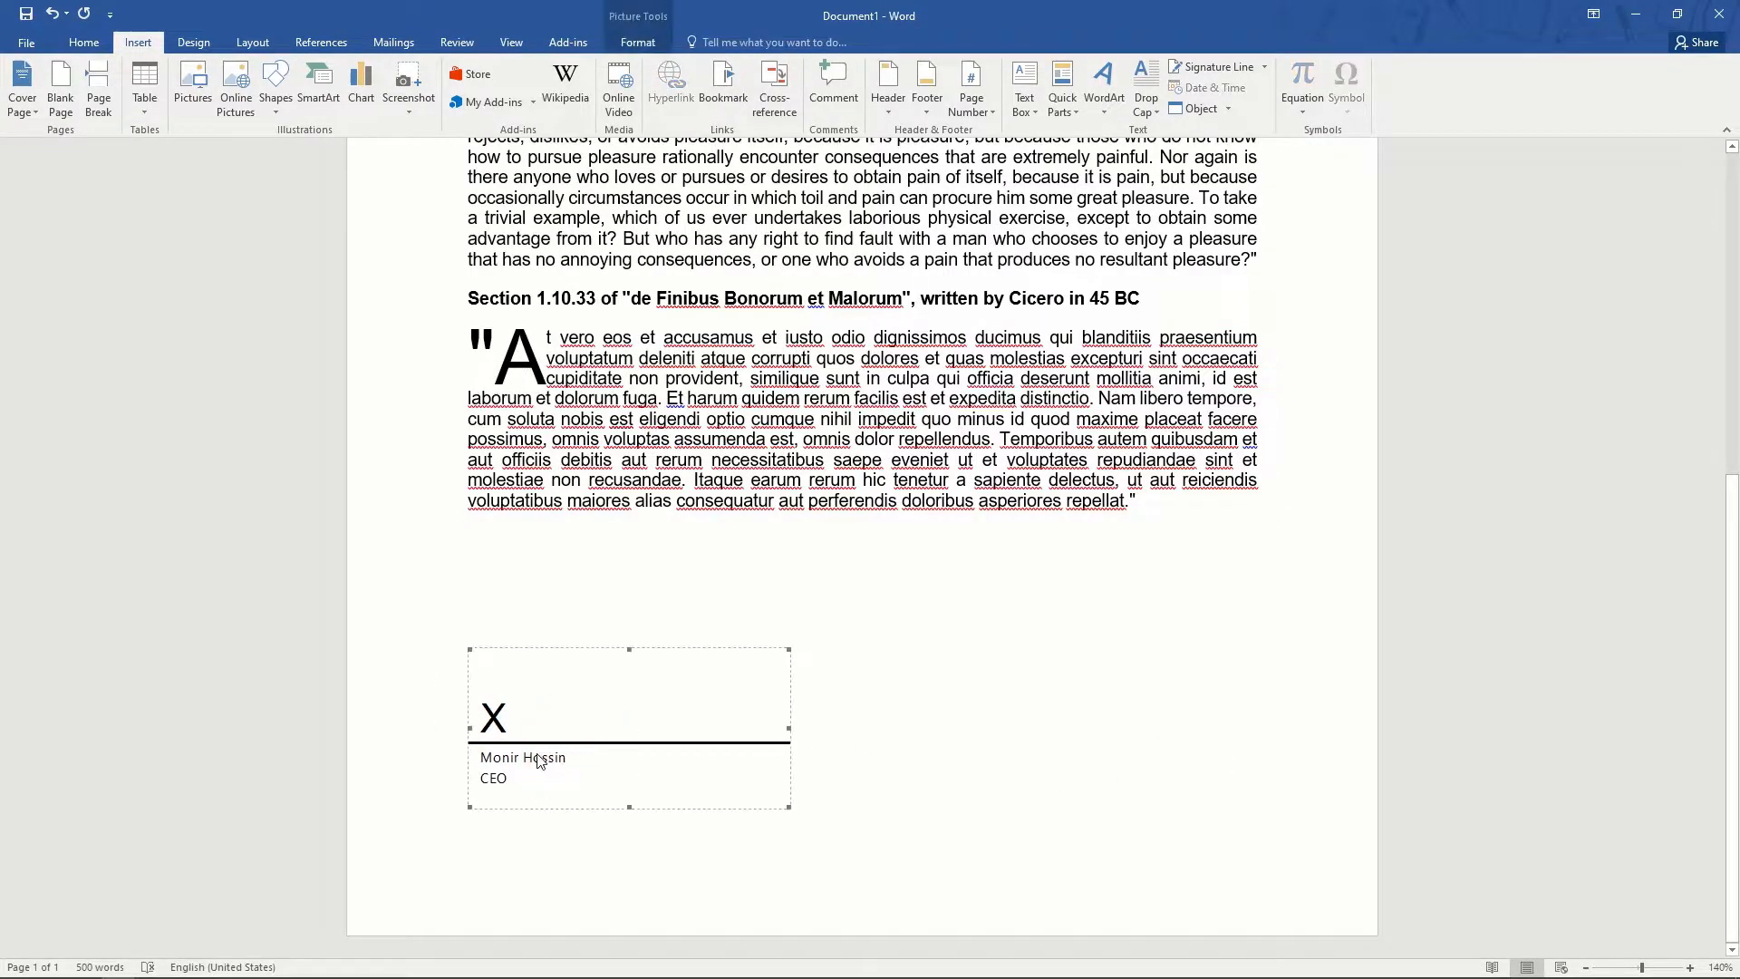
pyautogui.click(659, 795)
pyautogui.click(1001, 767)
pyautogui.hotkey('ctrl', 'p')
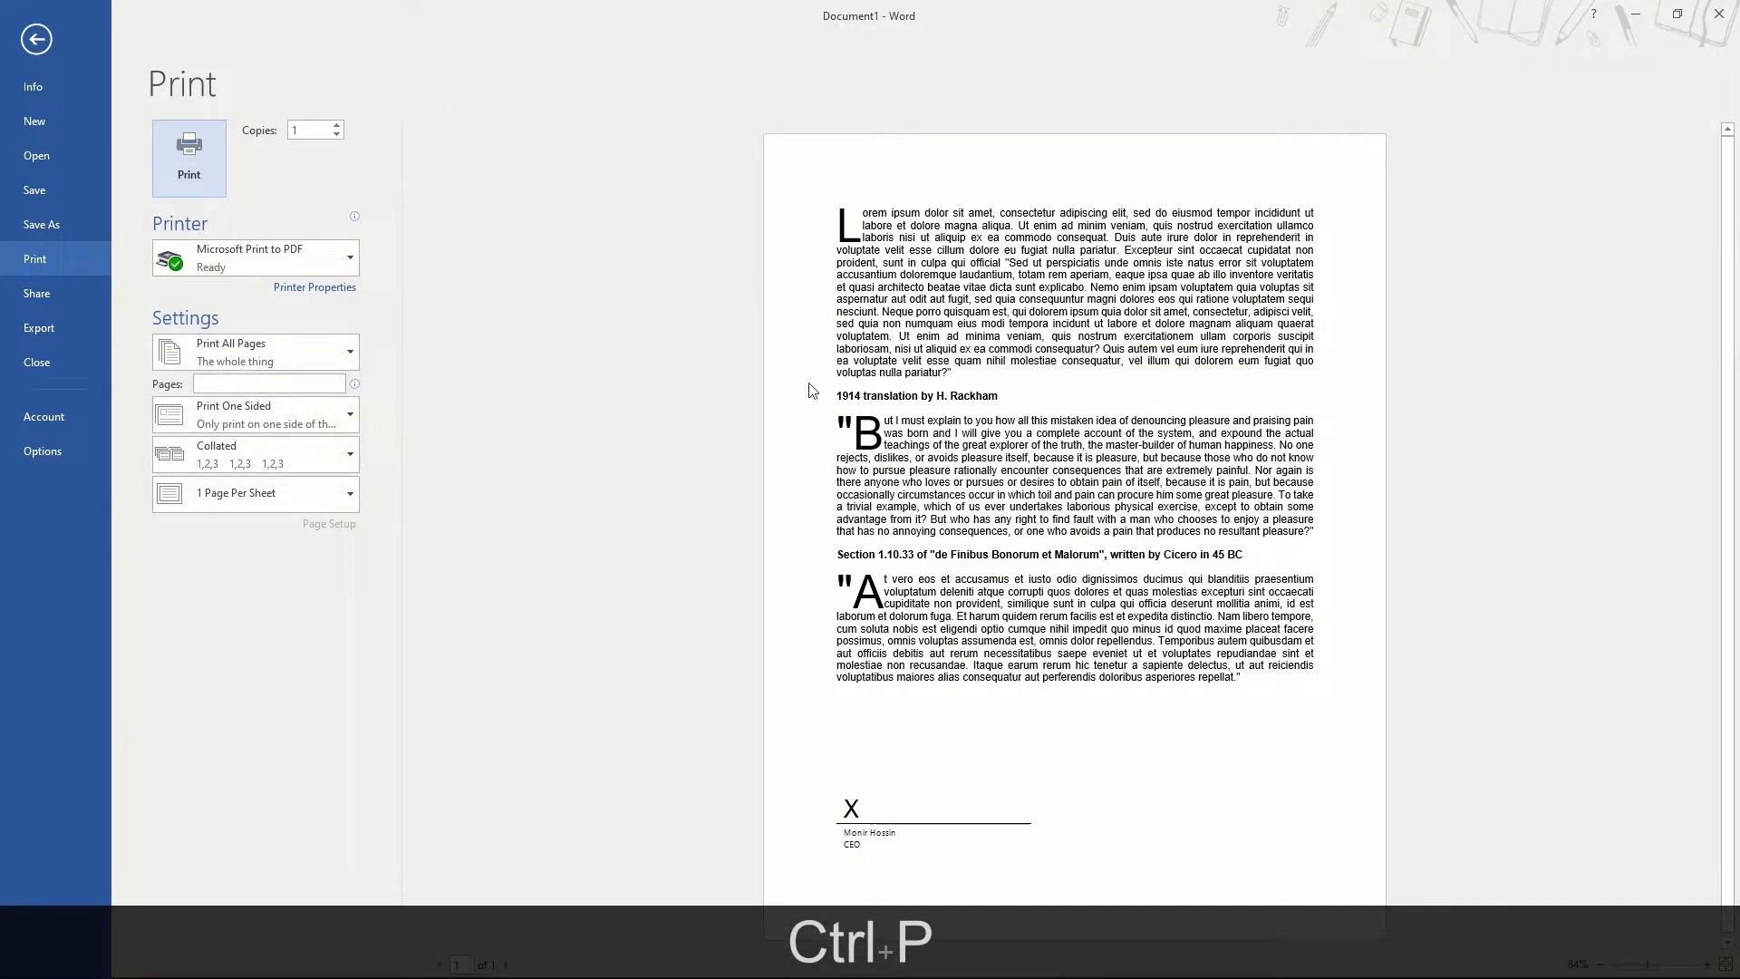
pyautogui.click(37, 39)
pyautogui.click(508, 725)
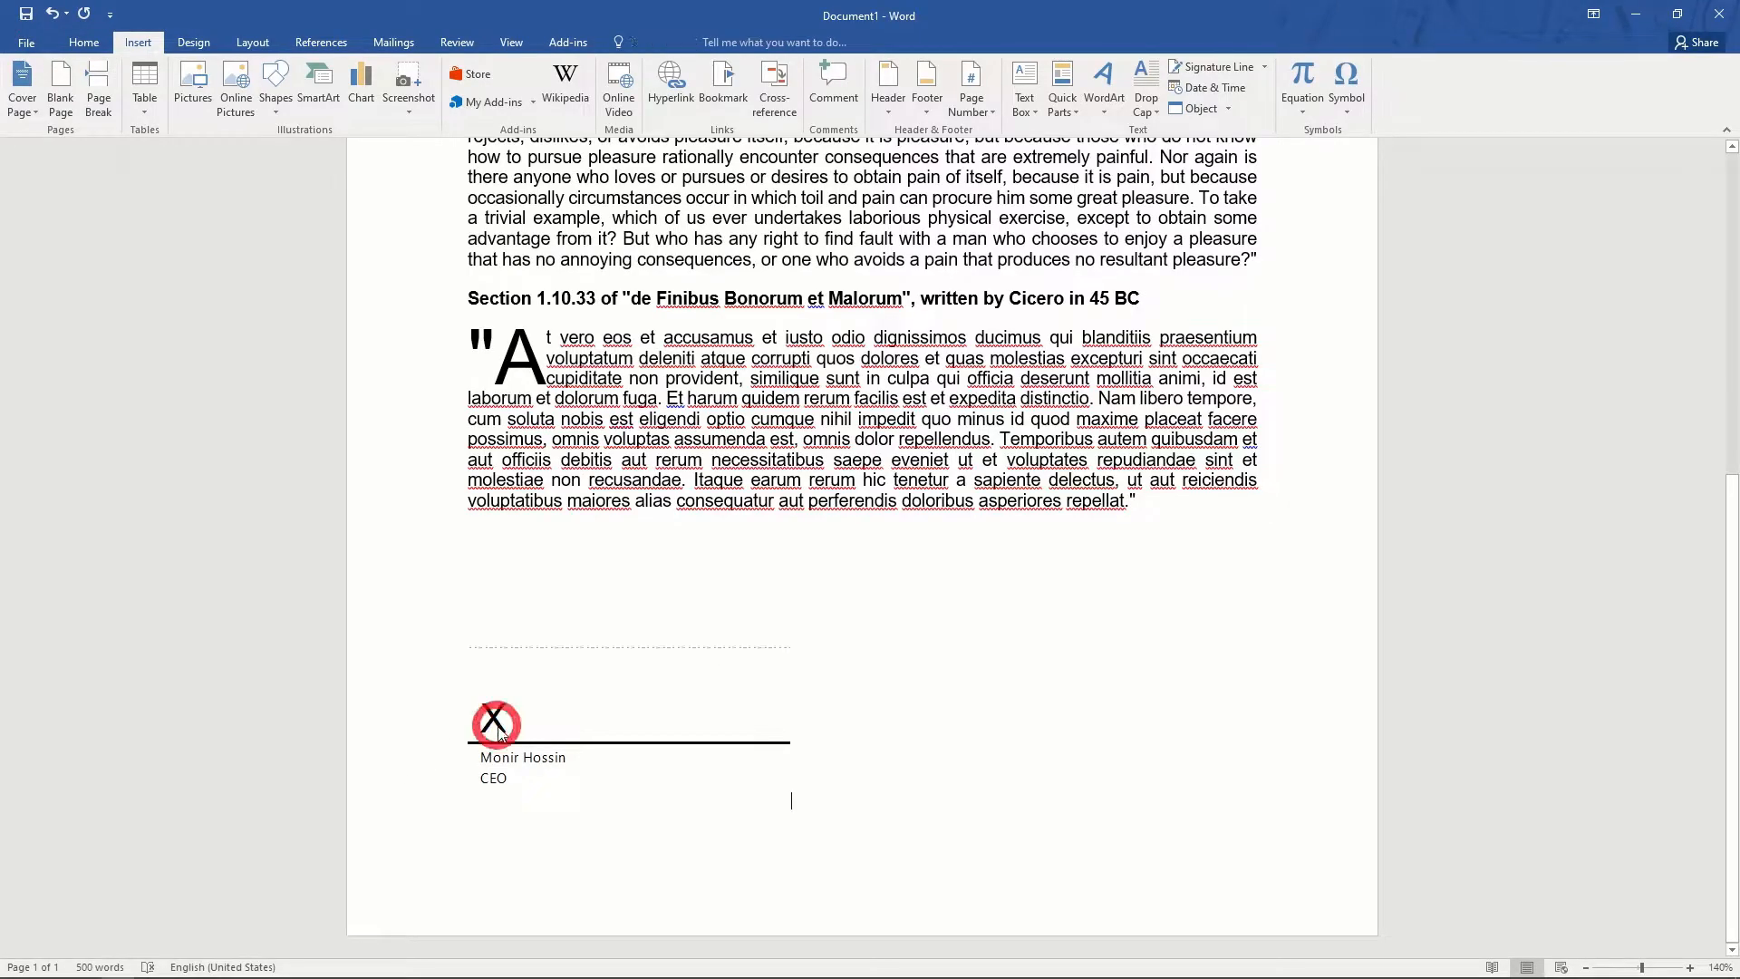
pyautogui.doubleClick(513, 729)
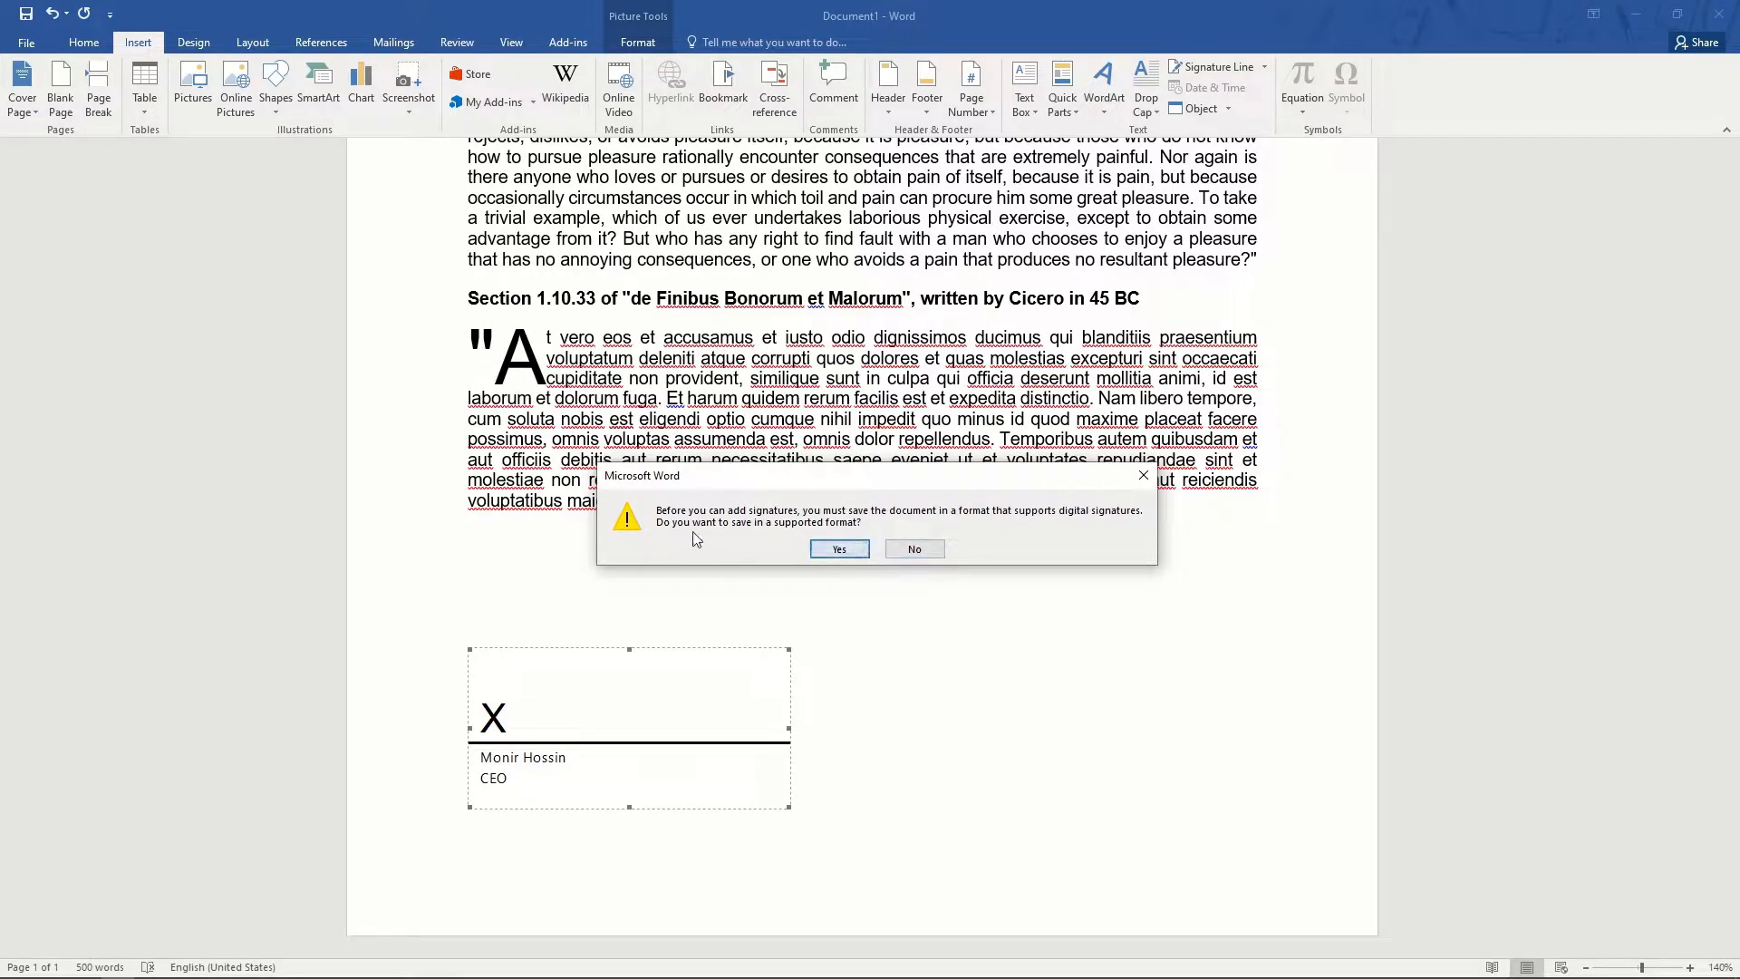
pyautogui.click(838, 550)
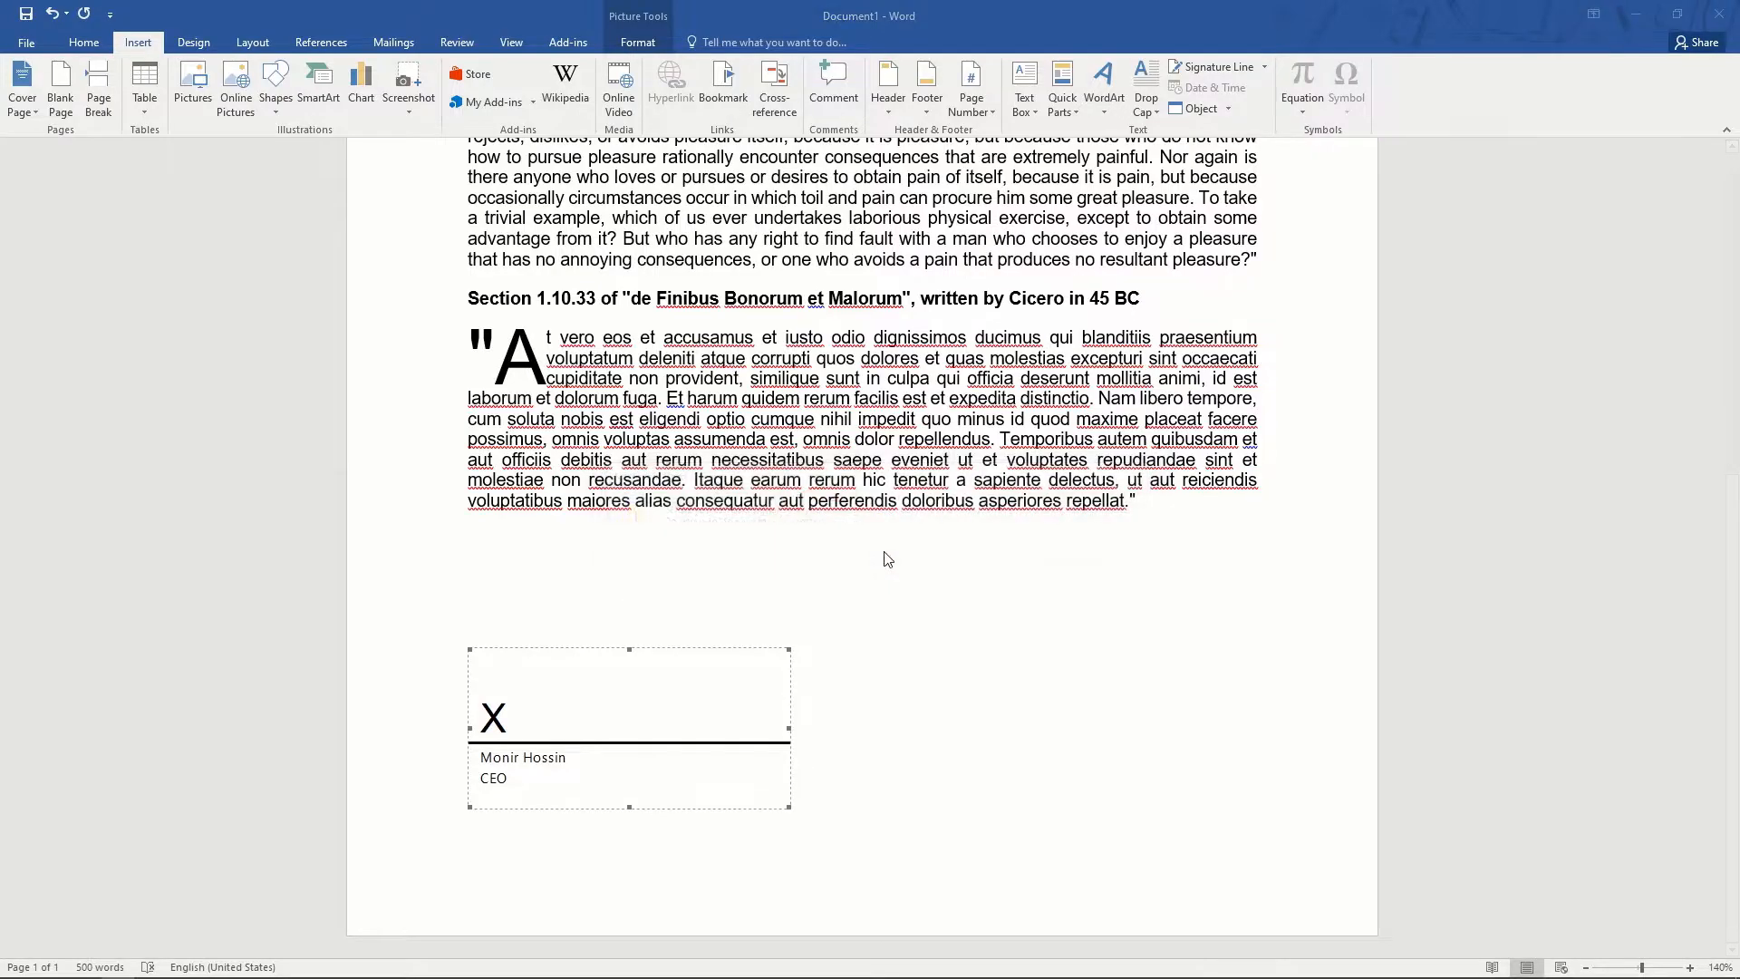
pyautogui.click(830, 520)
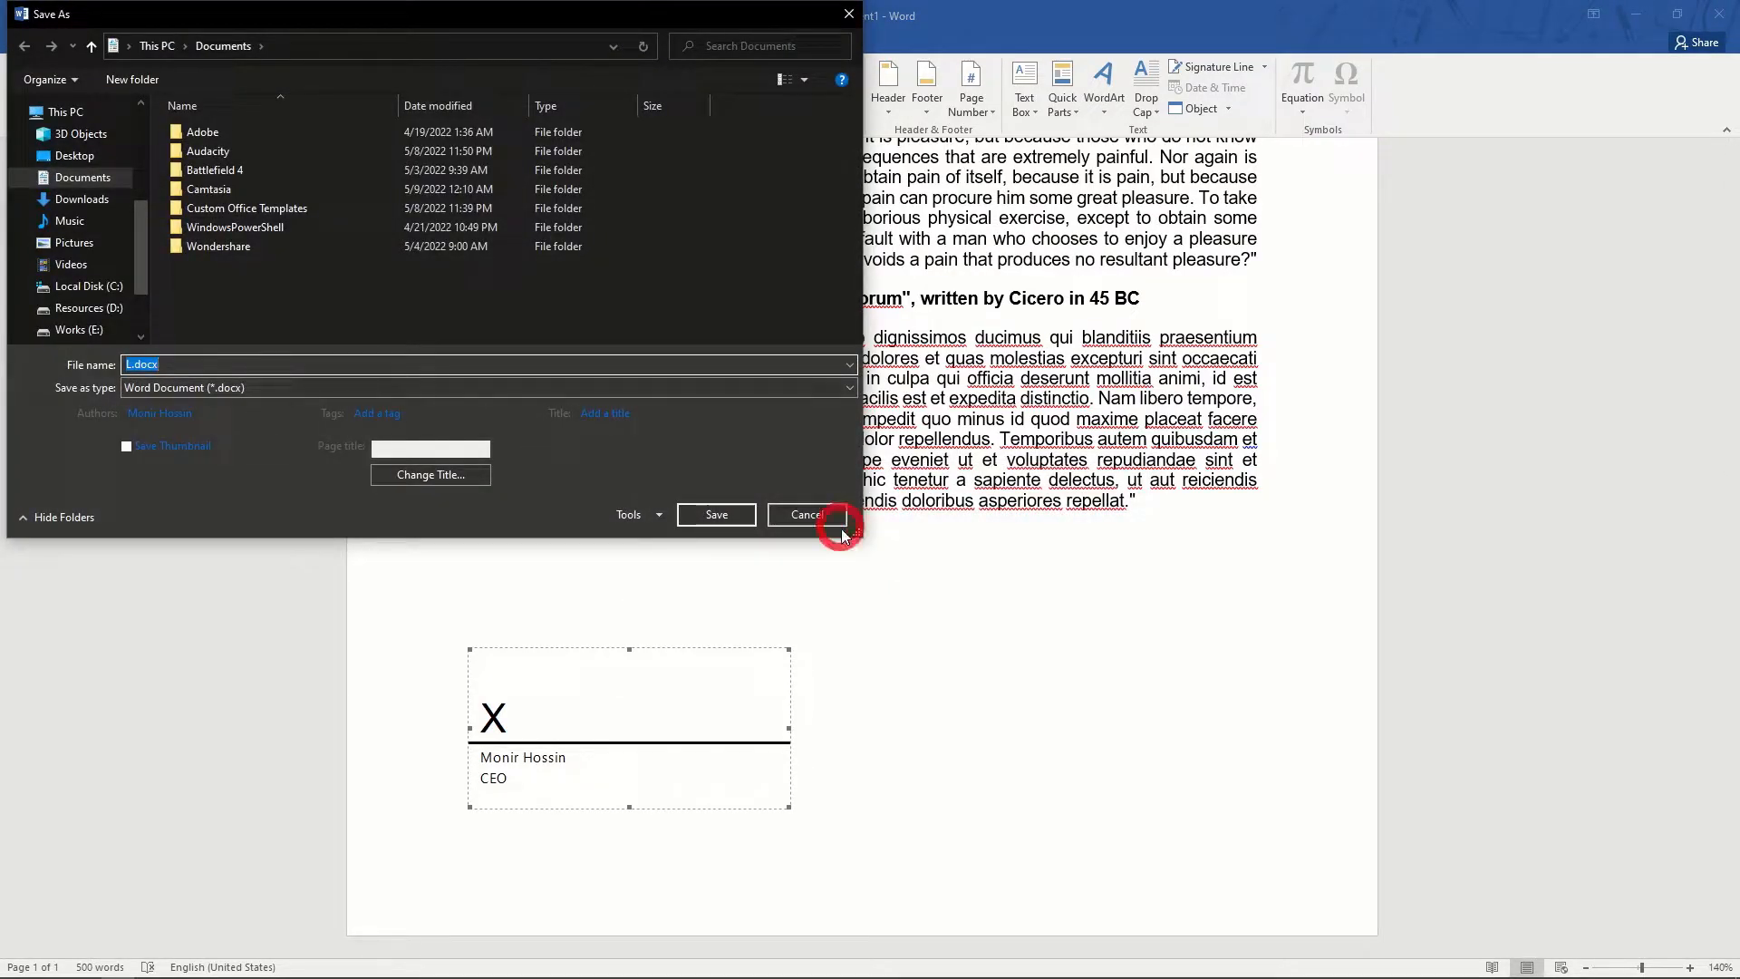
pyautogui.click(878, 646)
pyautogui.click(621, 719)
pyautogui.click(1016, 655)
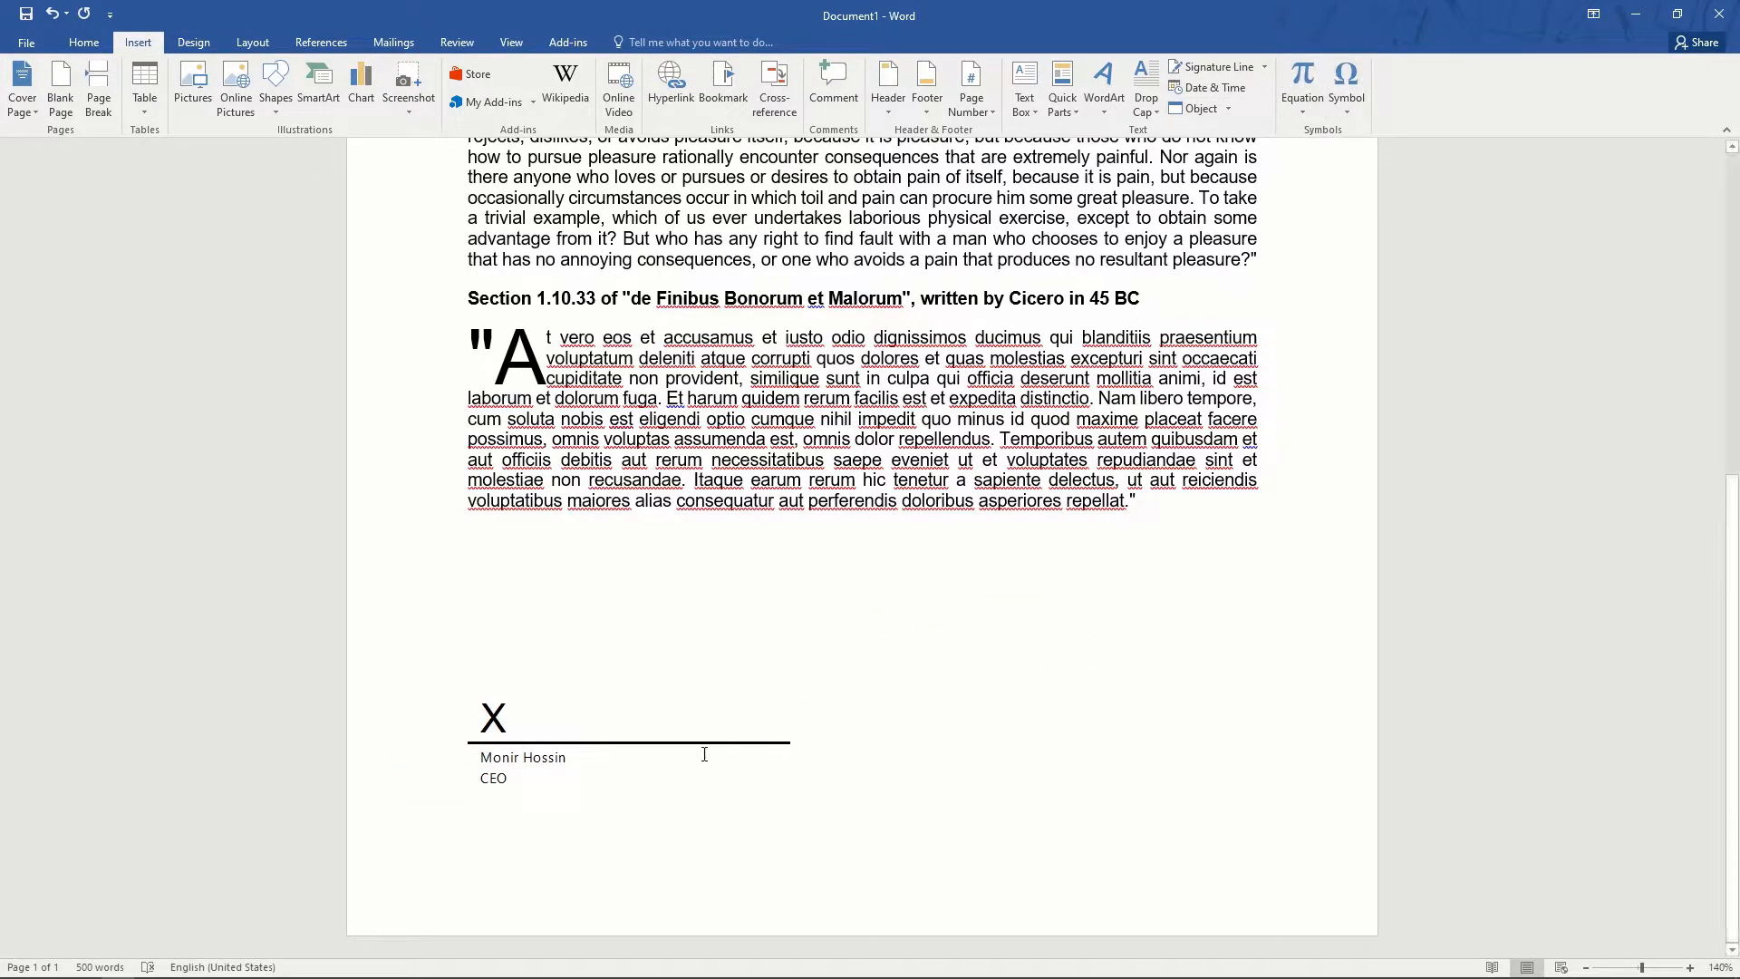
# - Insert the date in May 9, 2022 format, then undo it
pyautogui.click(1209, 87)
pyautogui.click(696, 395)
pyautogui.click(943, 625)
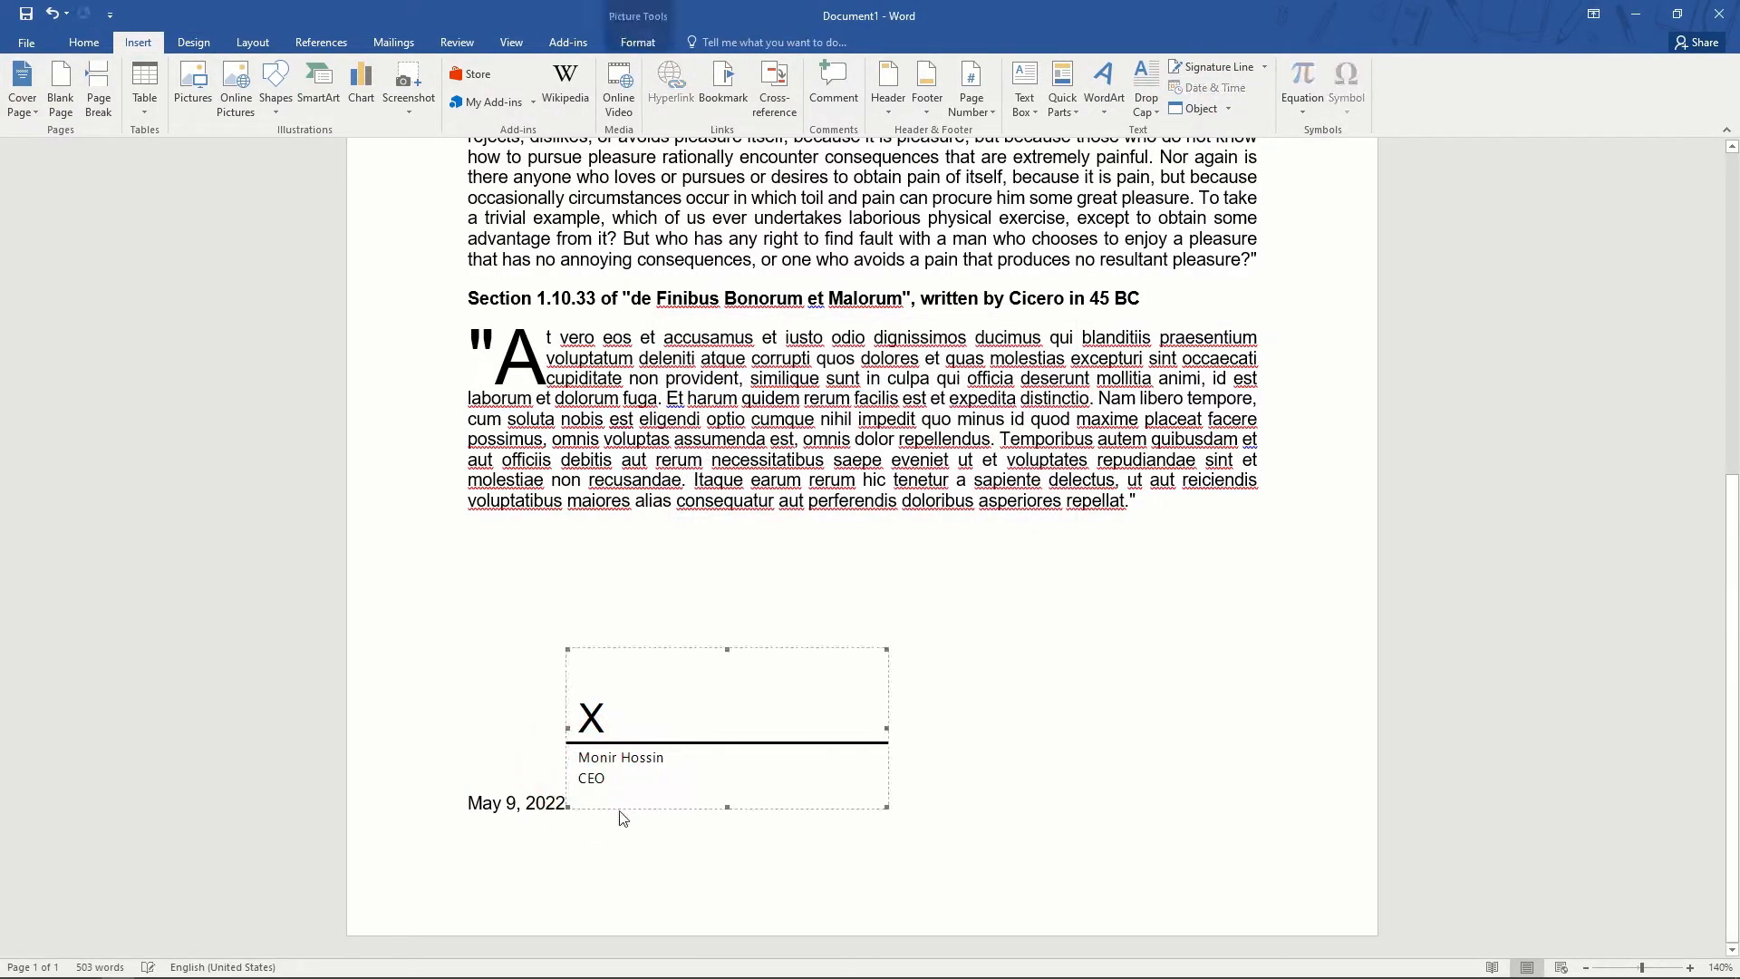
pyautogui.hotkey('ctrl', 'z')
# - Add a line break after the signature block and remove the stray empty second page
pyautogui.click(879, 732)
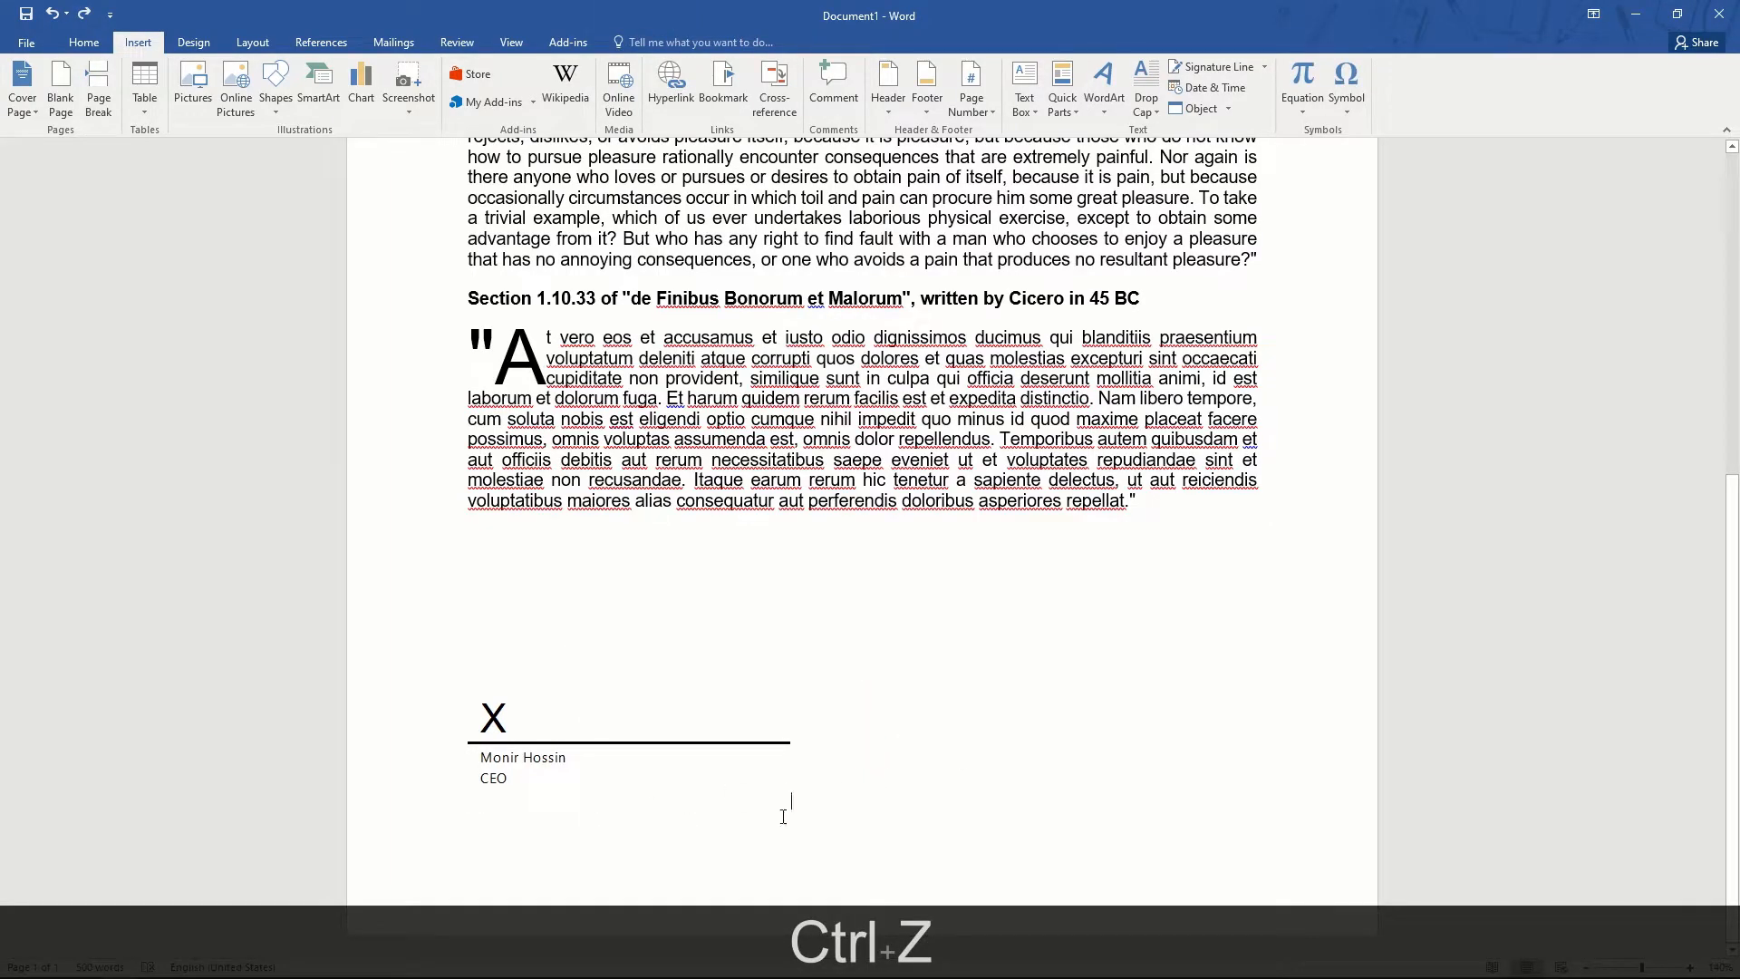
pyautogui.press('Return')
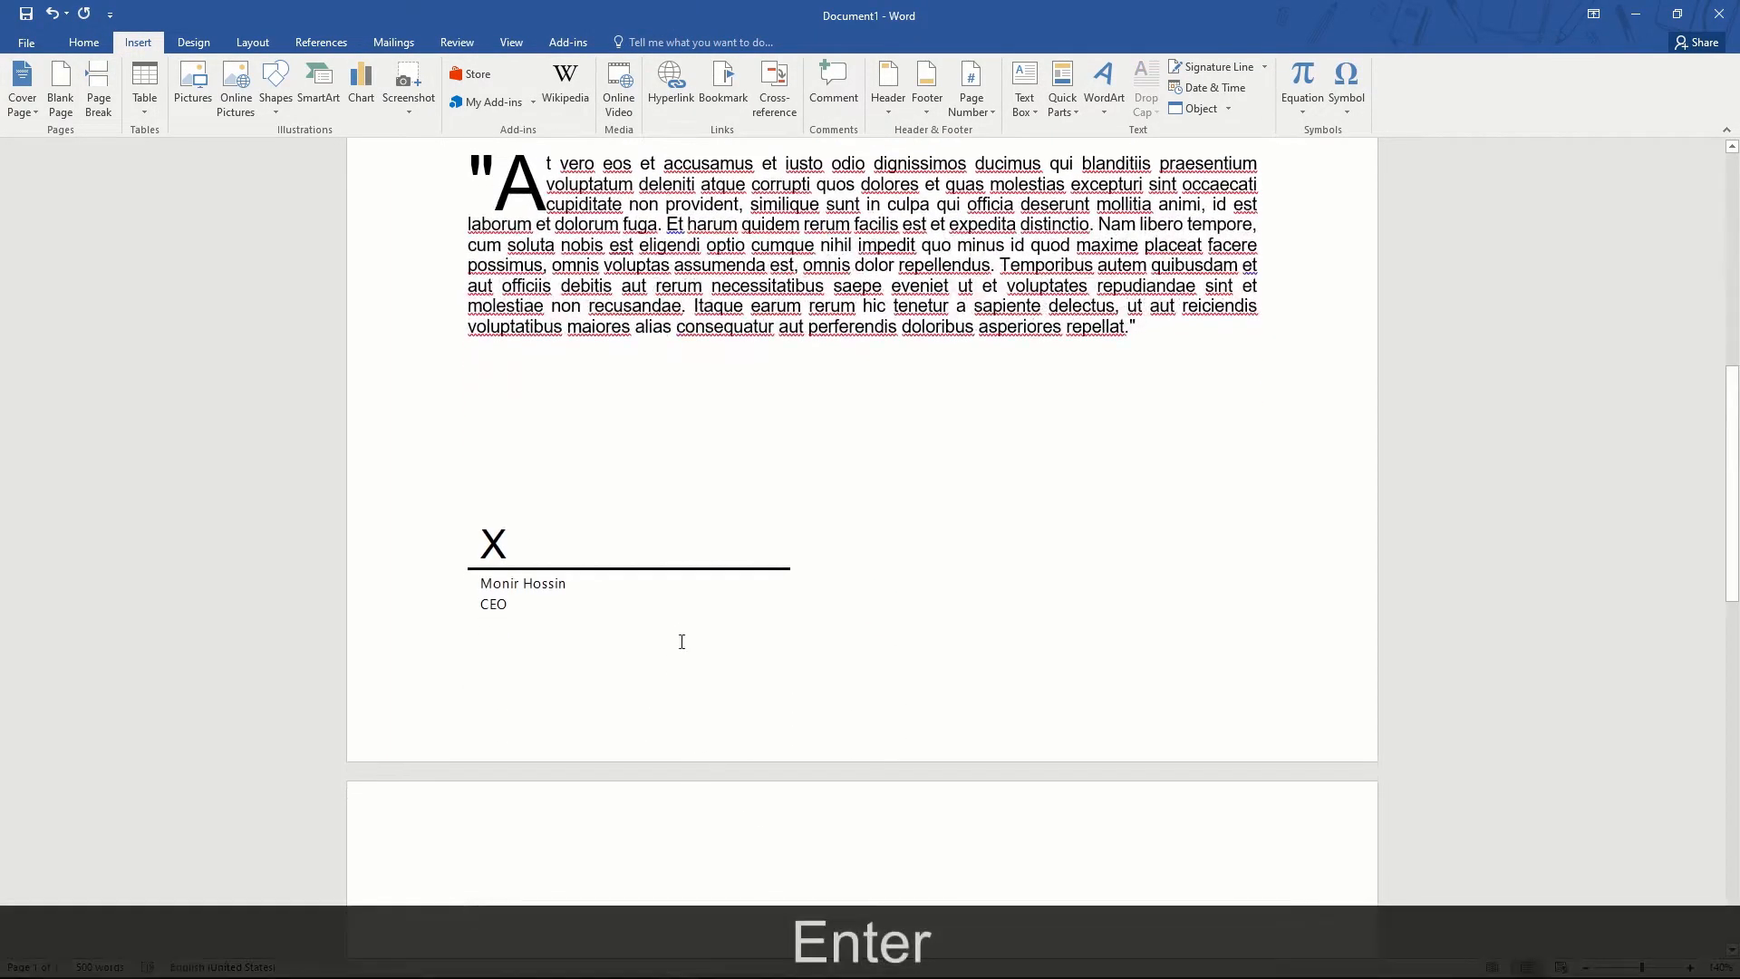
pyautogui.click(566, 422)
pyautogui.press('Delete')
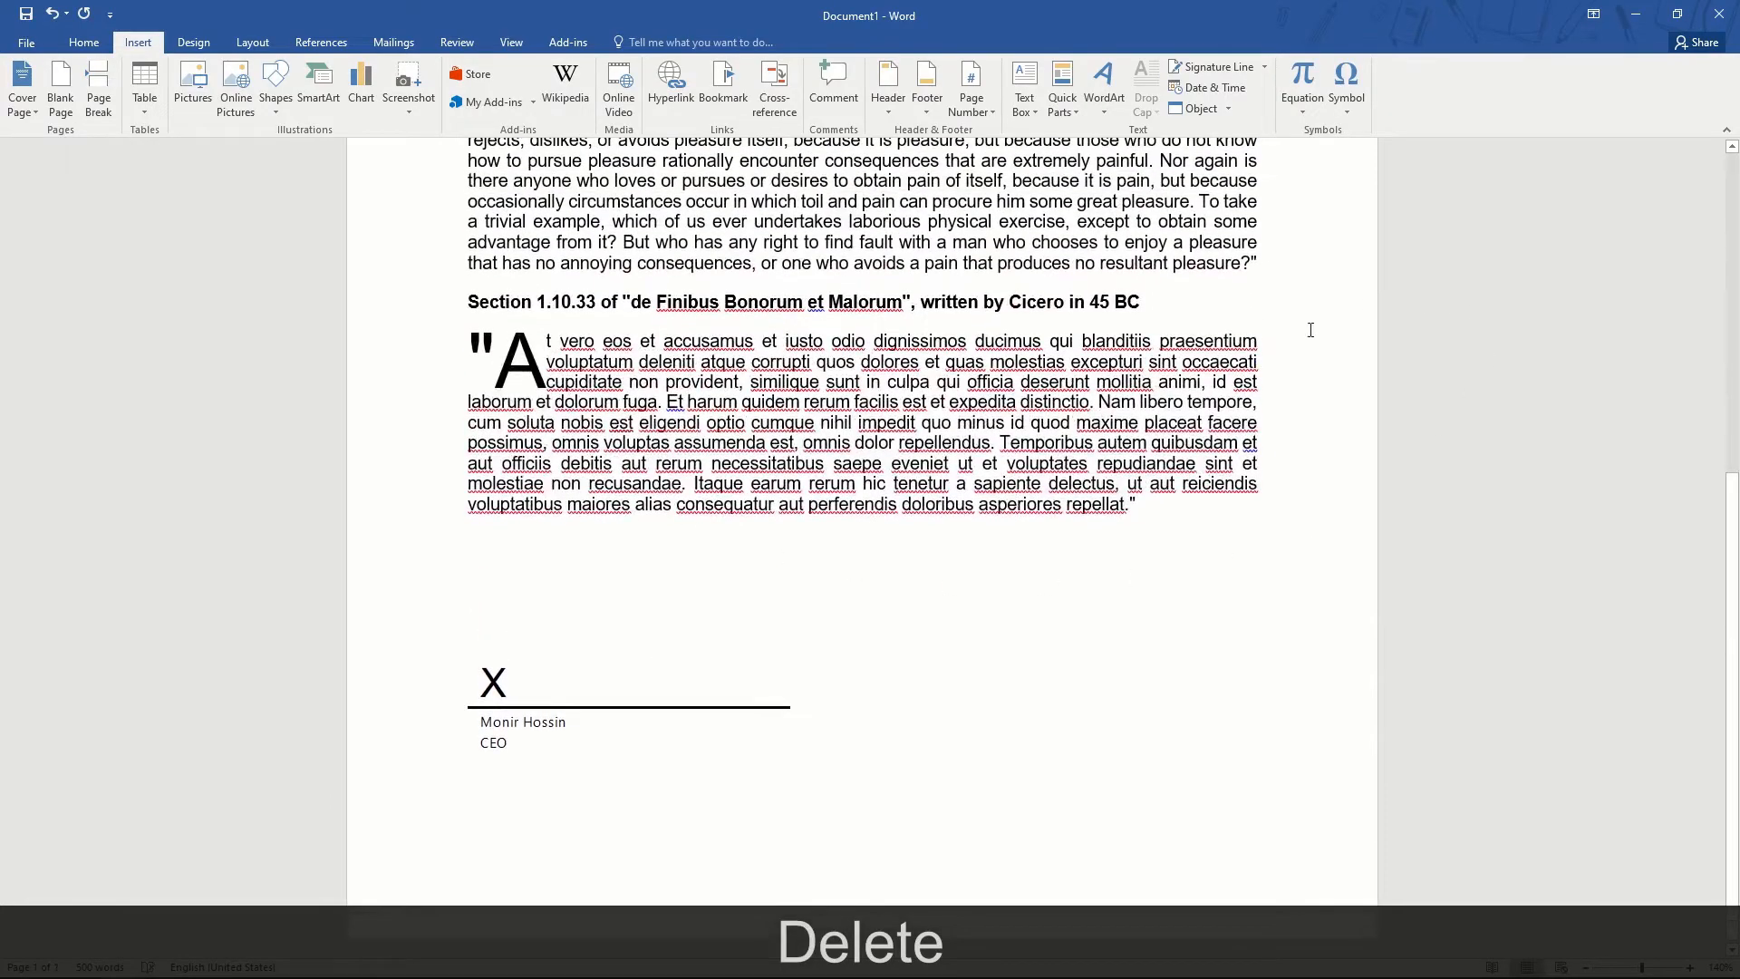
# - Insert the date May 9, 2022 below the CEO line and add blank lines after it
pyautogui.click(526, 830)
pyautogui.click(1208, 87)
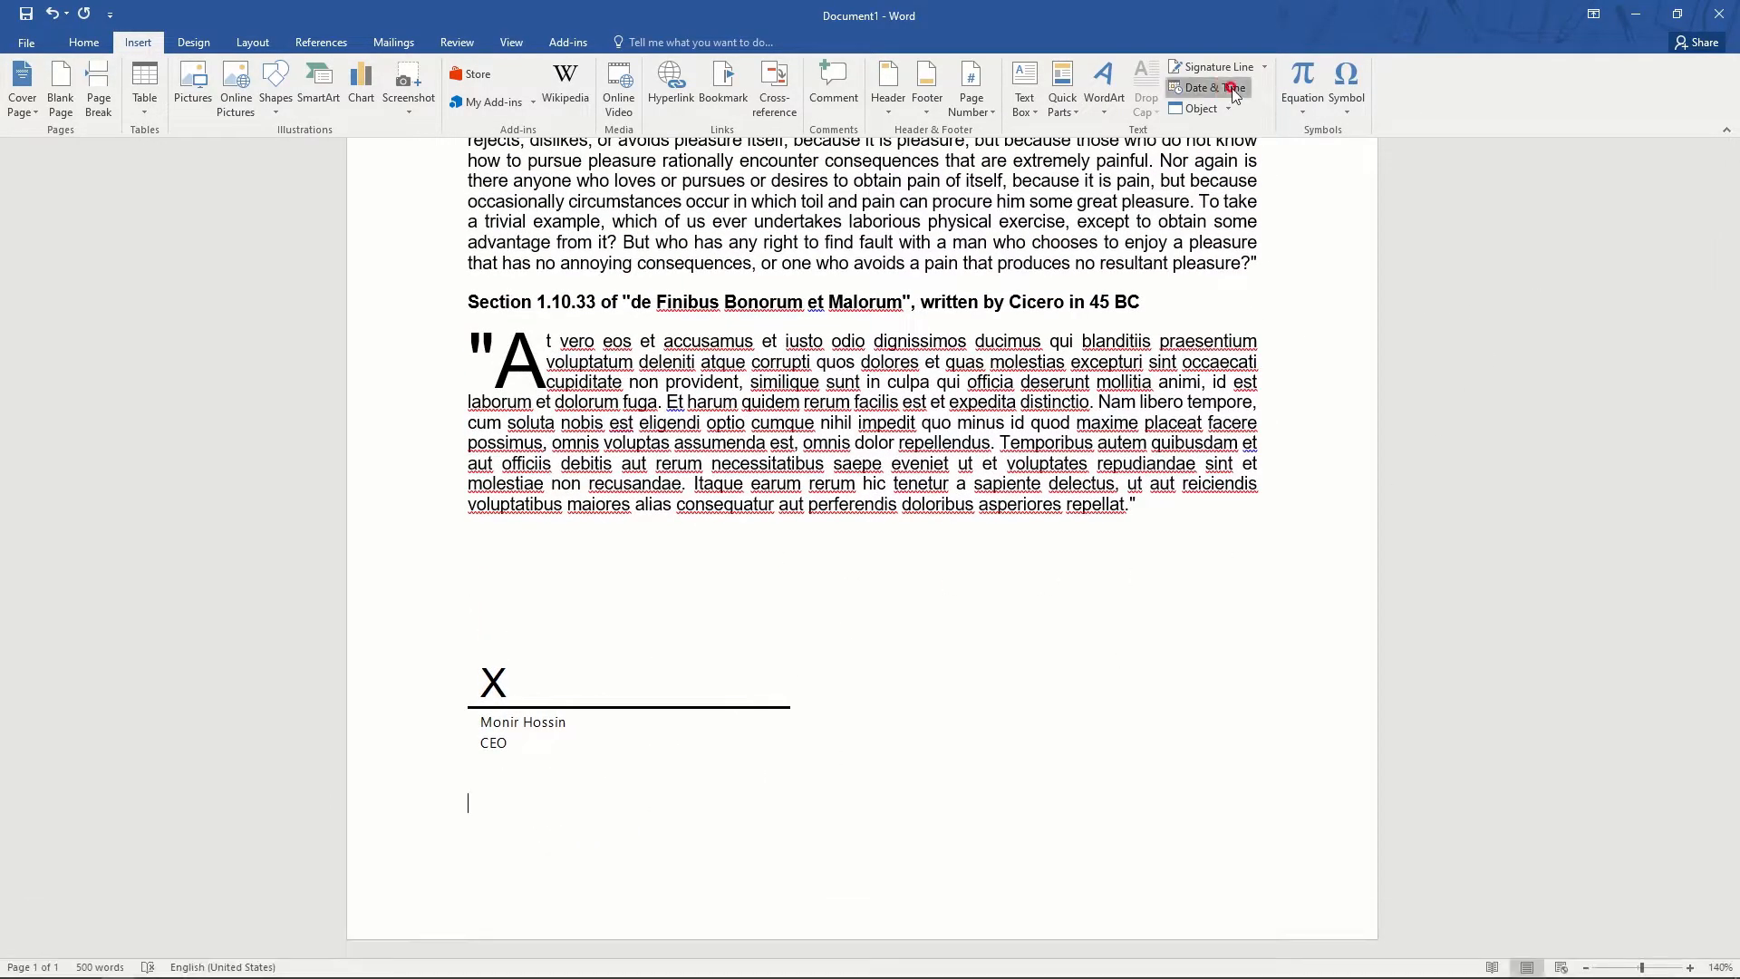
pyautogui.click(713, 394)
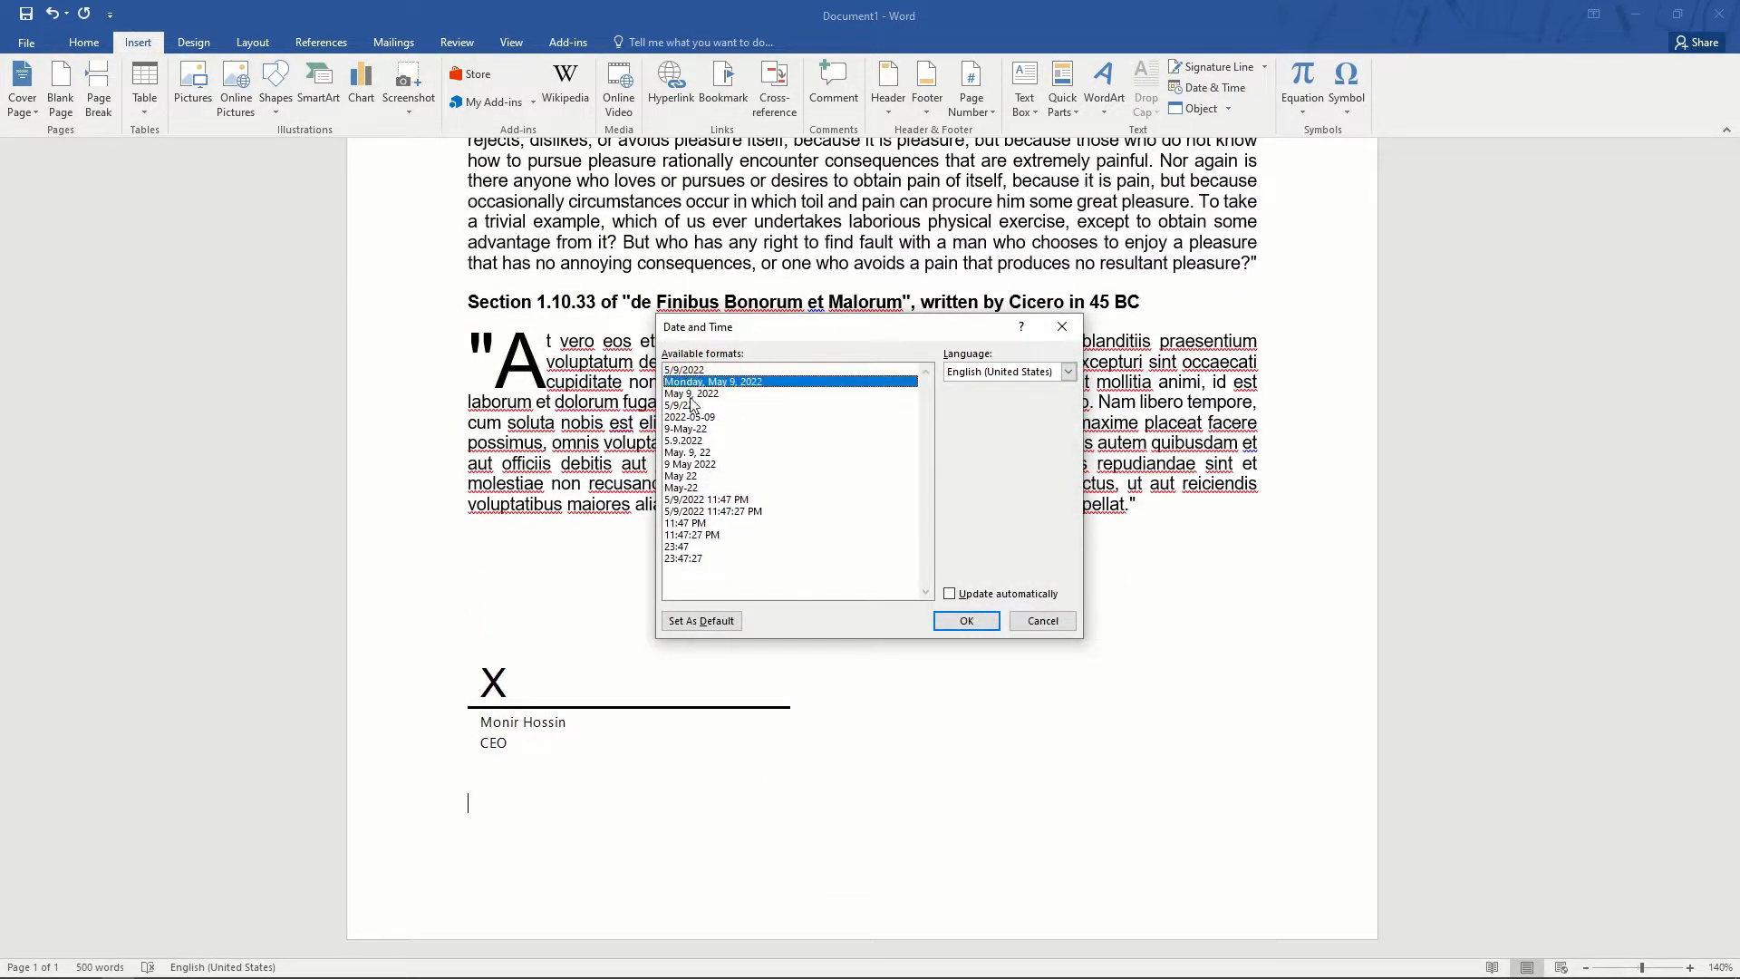
pyautogui.click(965, 620)
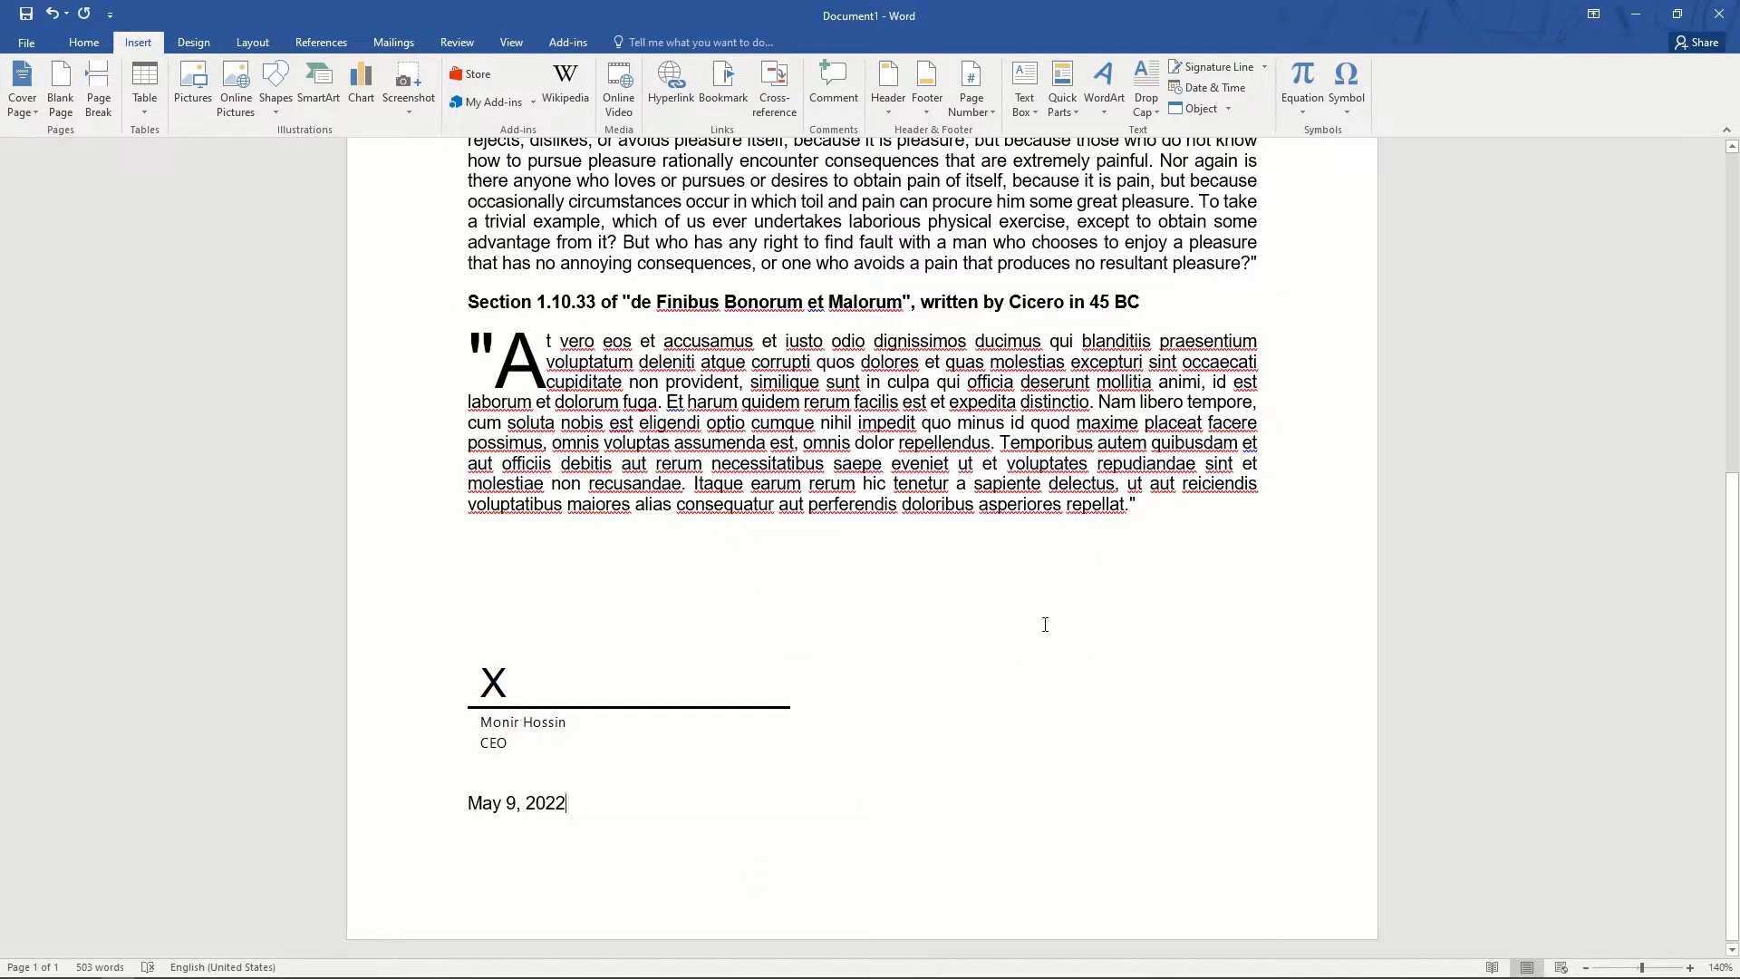
pyautogui.press('Return')
pyautogui.press('Return')
pyautogui.press('Return')
pyautogui.scroll(10, 781, 757)
pyautogui.scroll(2, 499, 311)
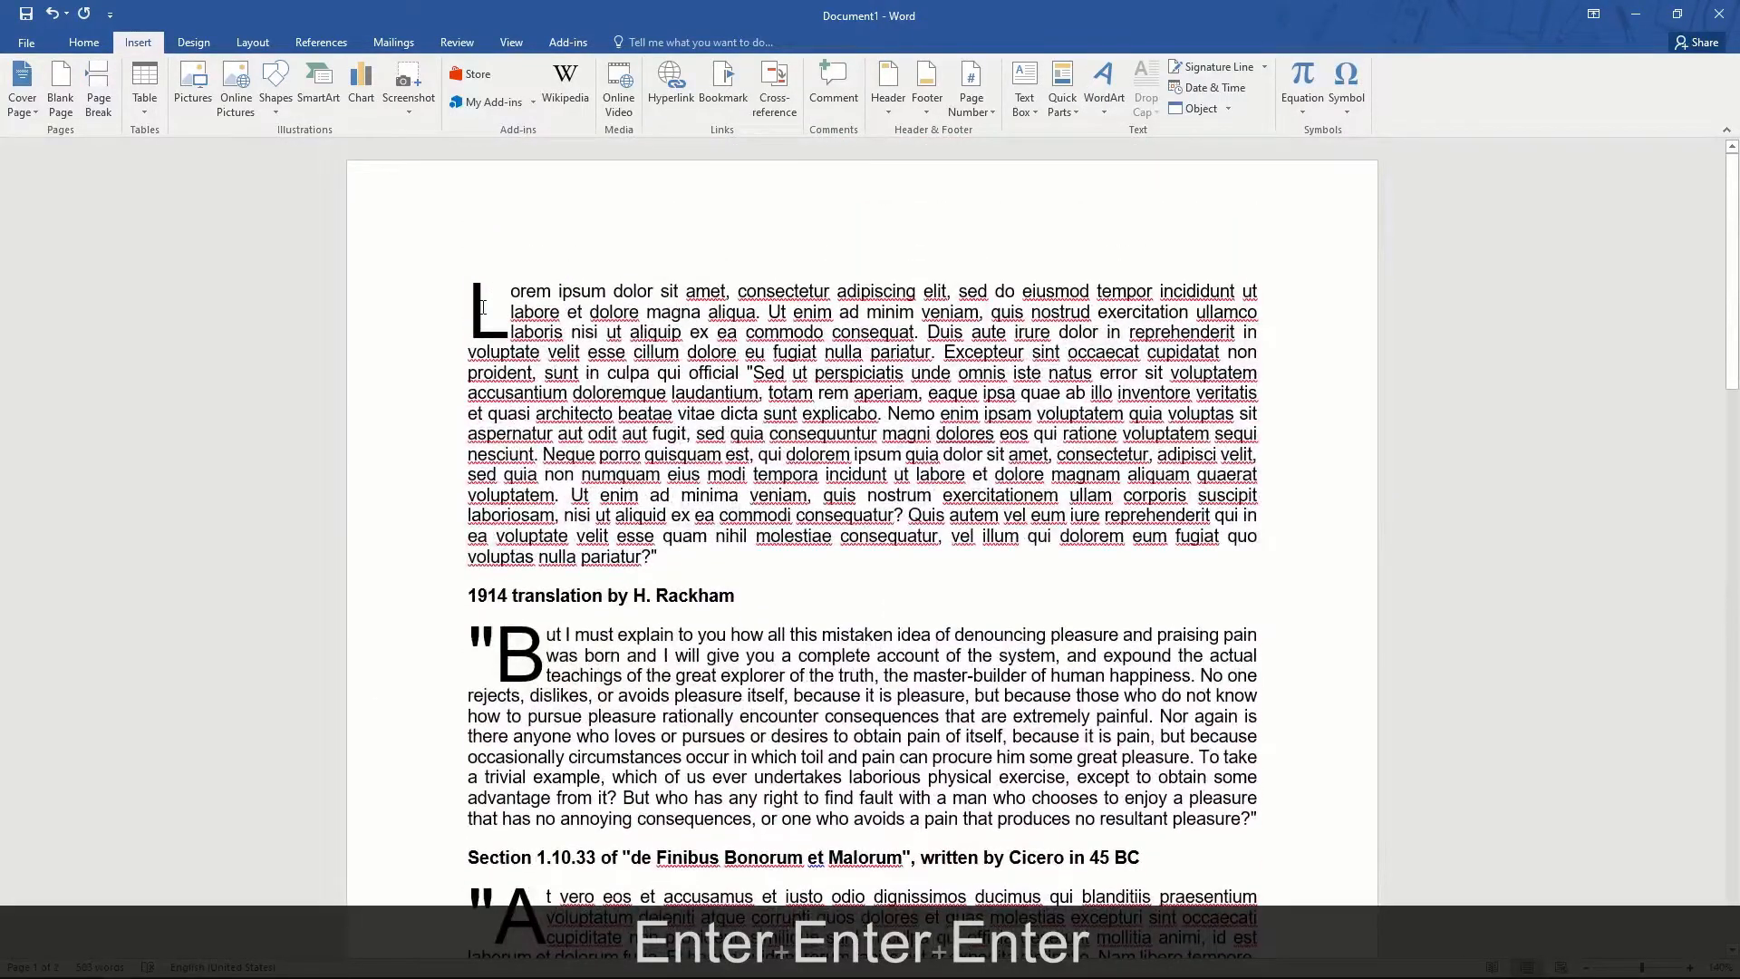
pyautogui.click(483, 332)
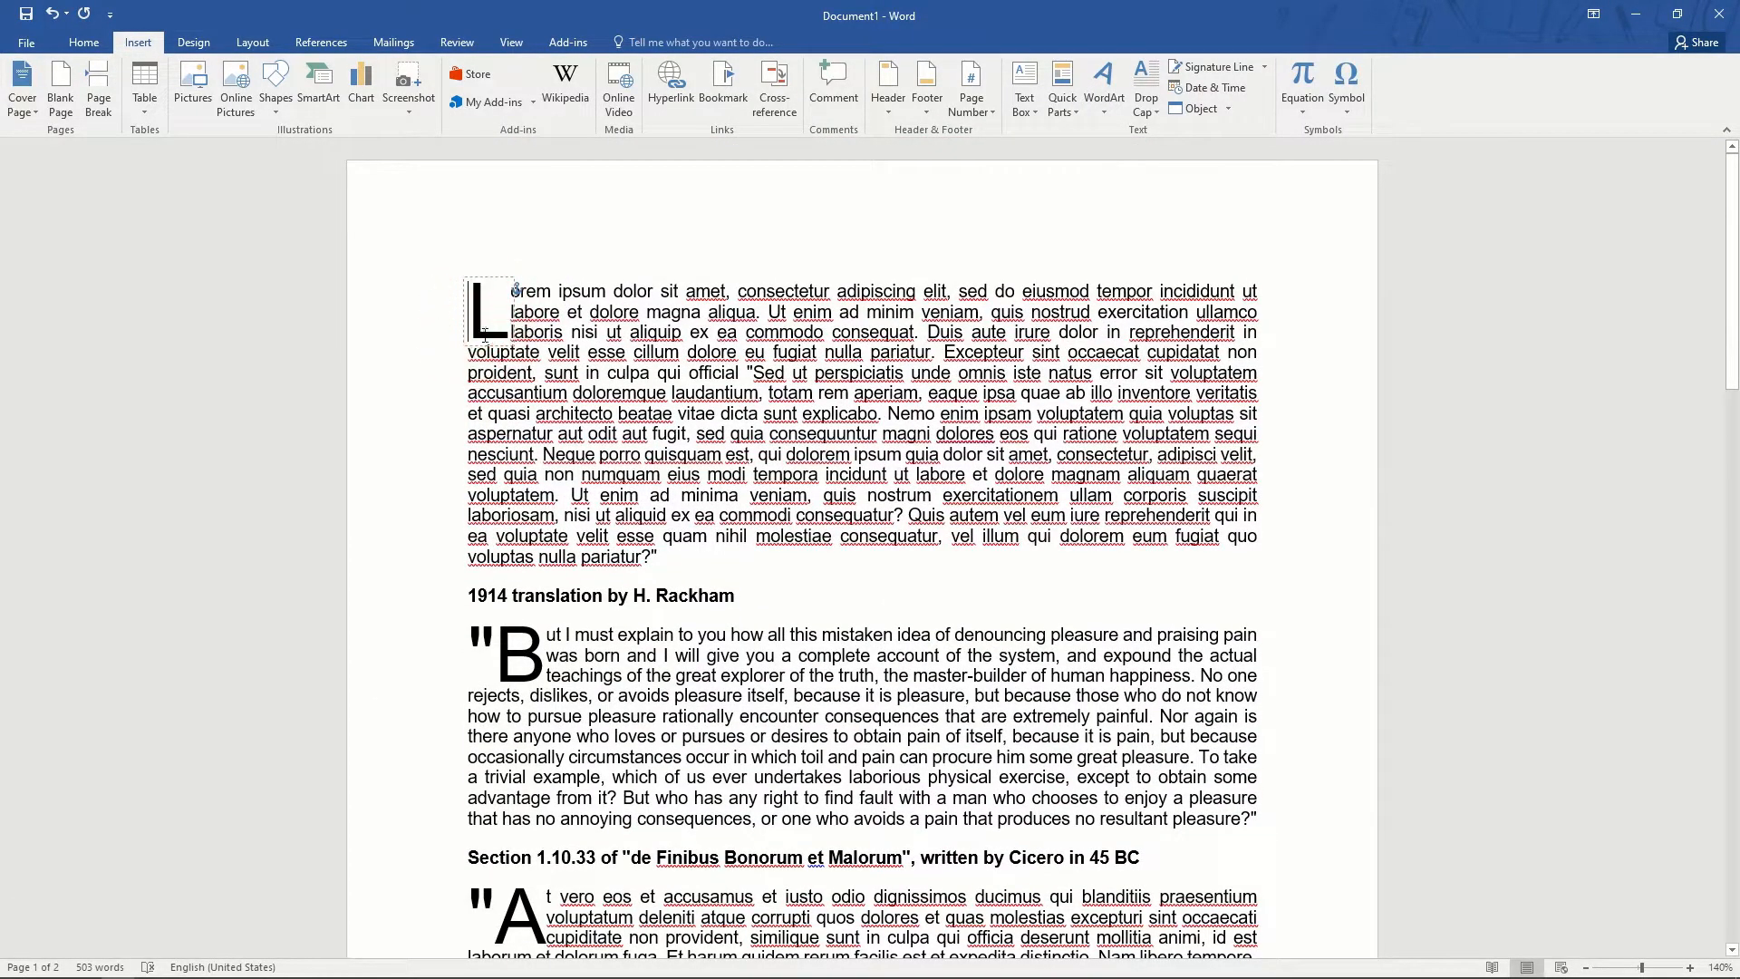
pyautogui.scroll(-10, 489, 363)
pyautogui.click(605, 452)
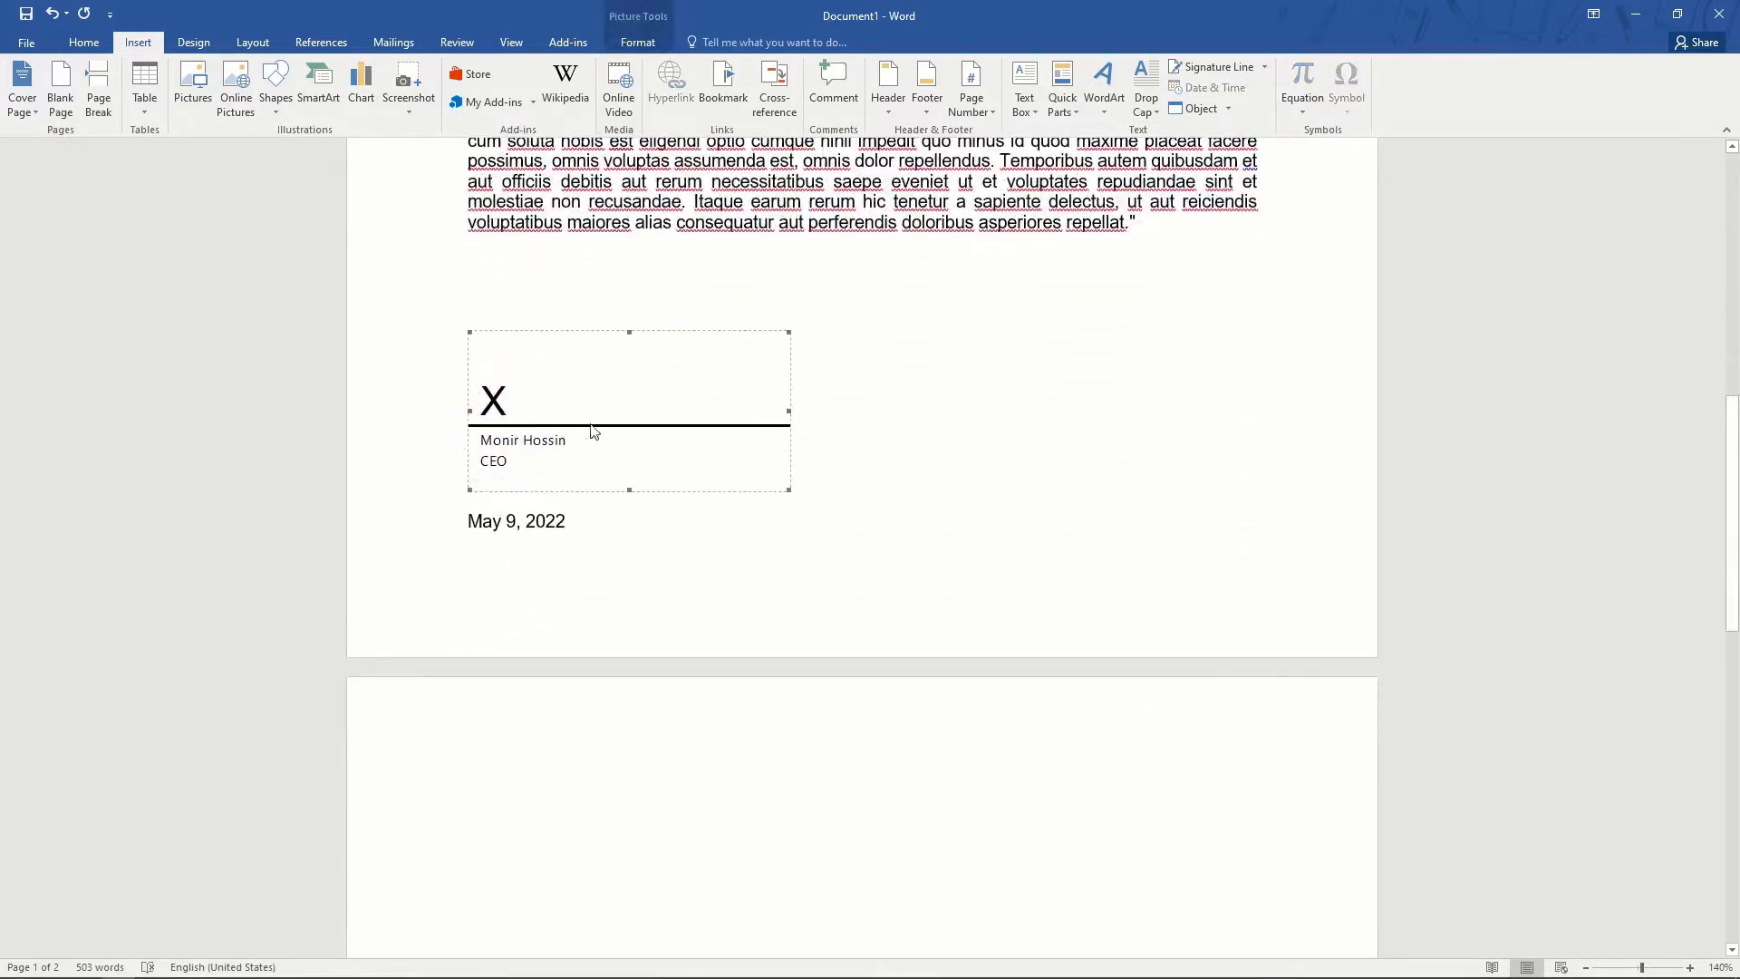
pyautogui.doubleClick(553, 435)
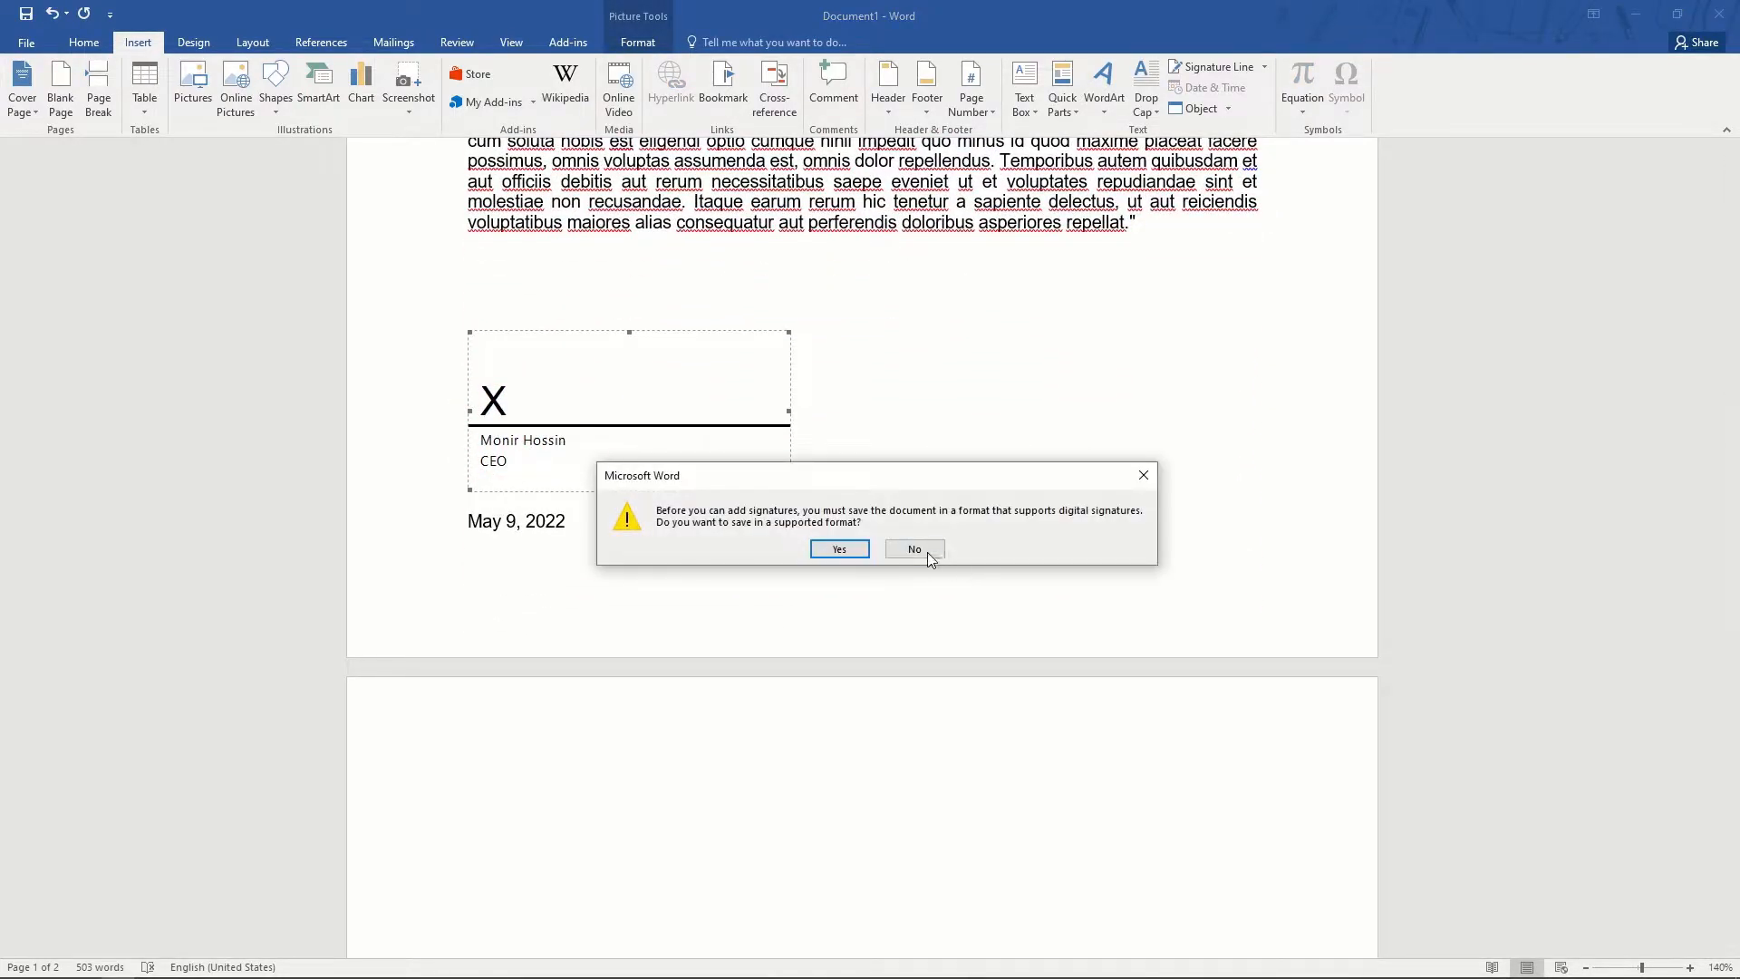
pyautogui.click(915, 550)
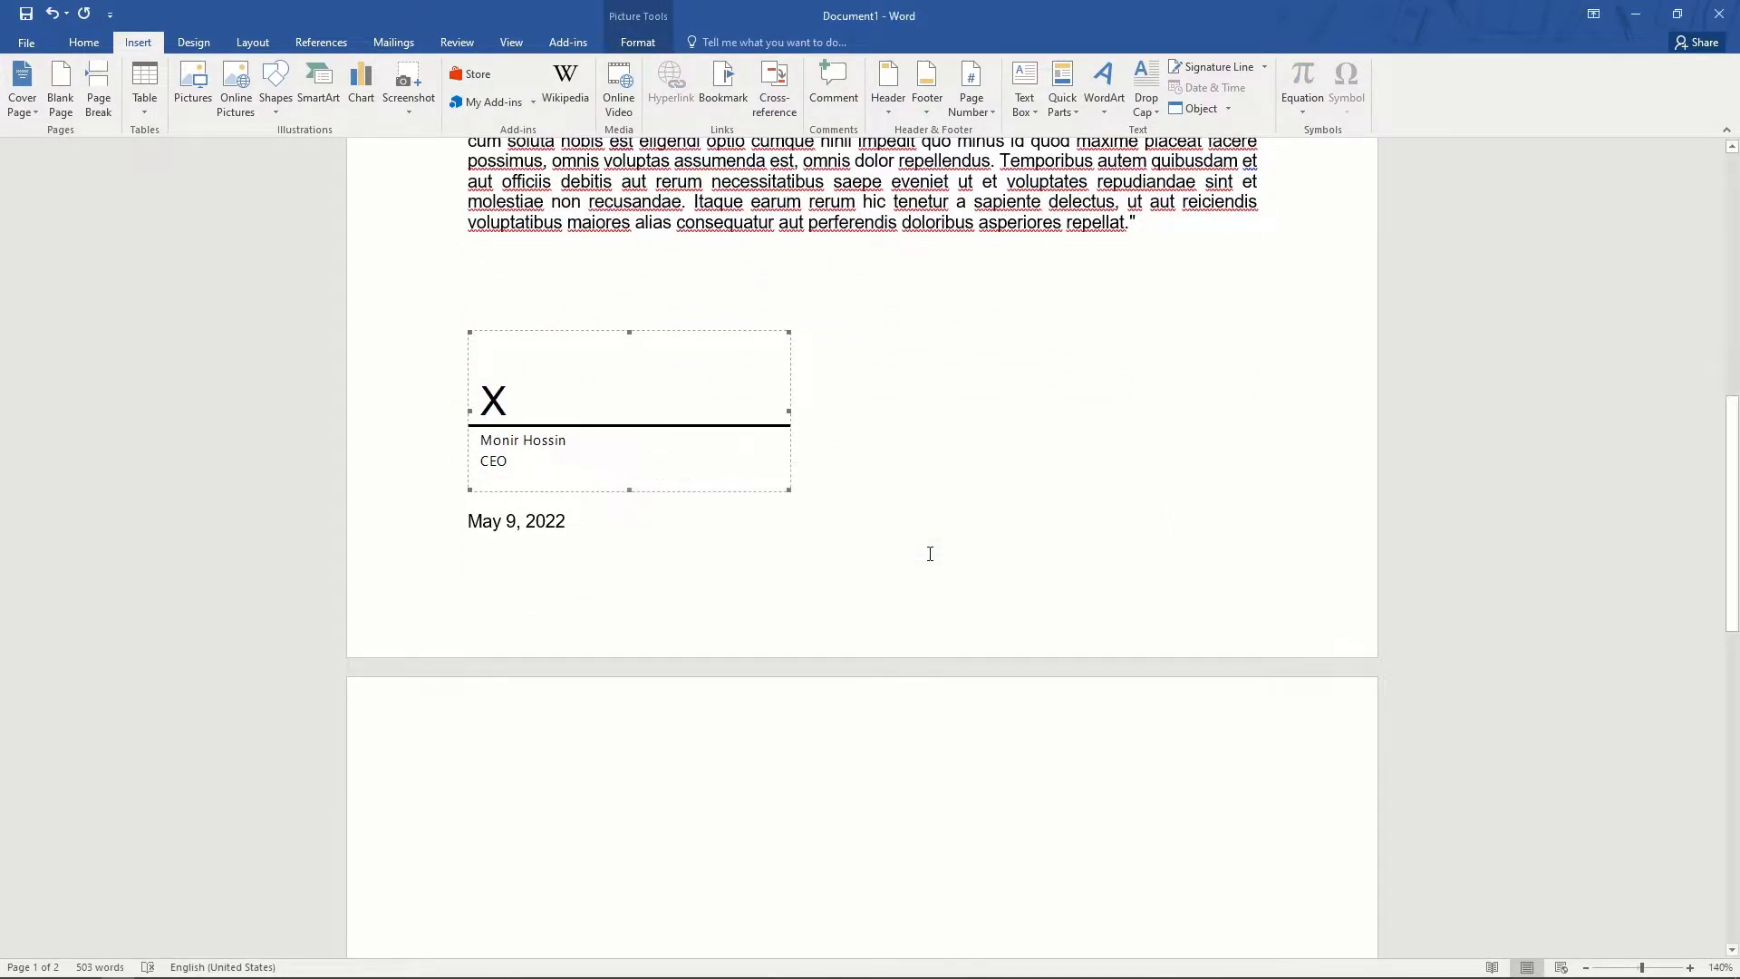
pyautogui.click(671, 746)
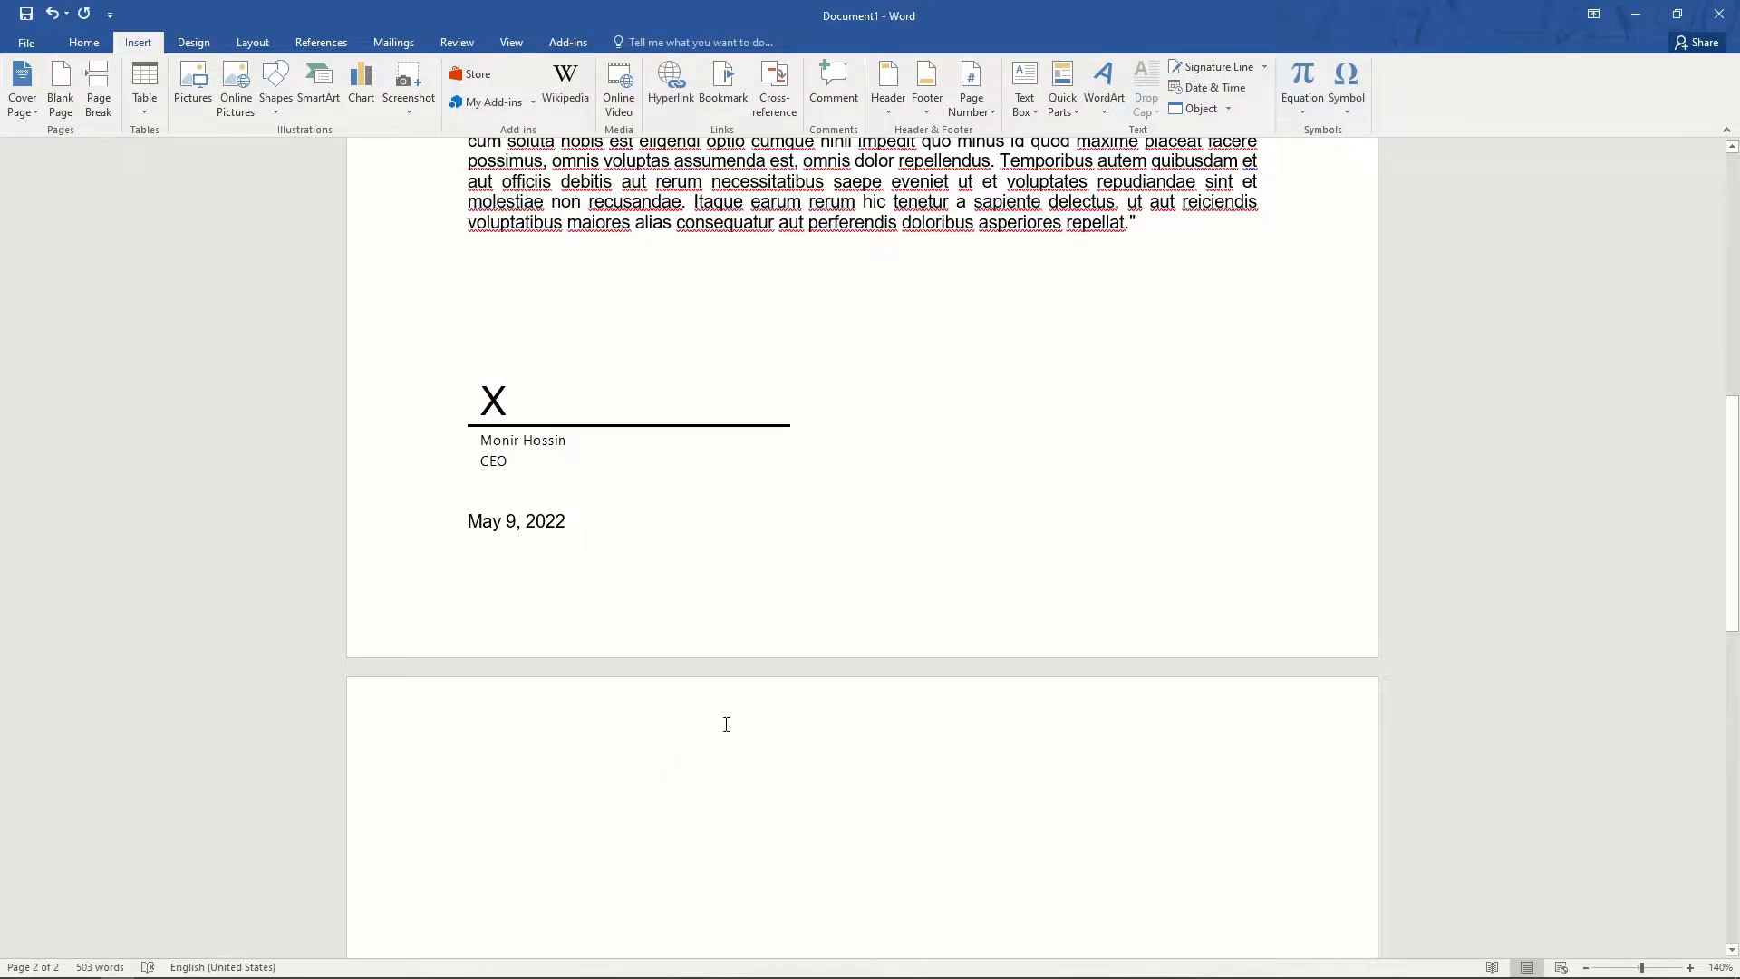
pyautogui.click(1229, 109)
pyautogui.click(1218, 136)
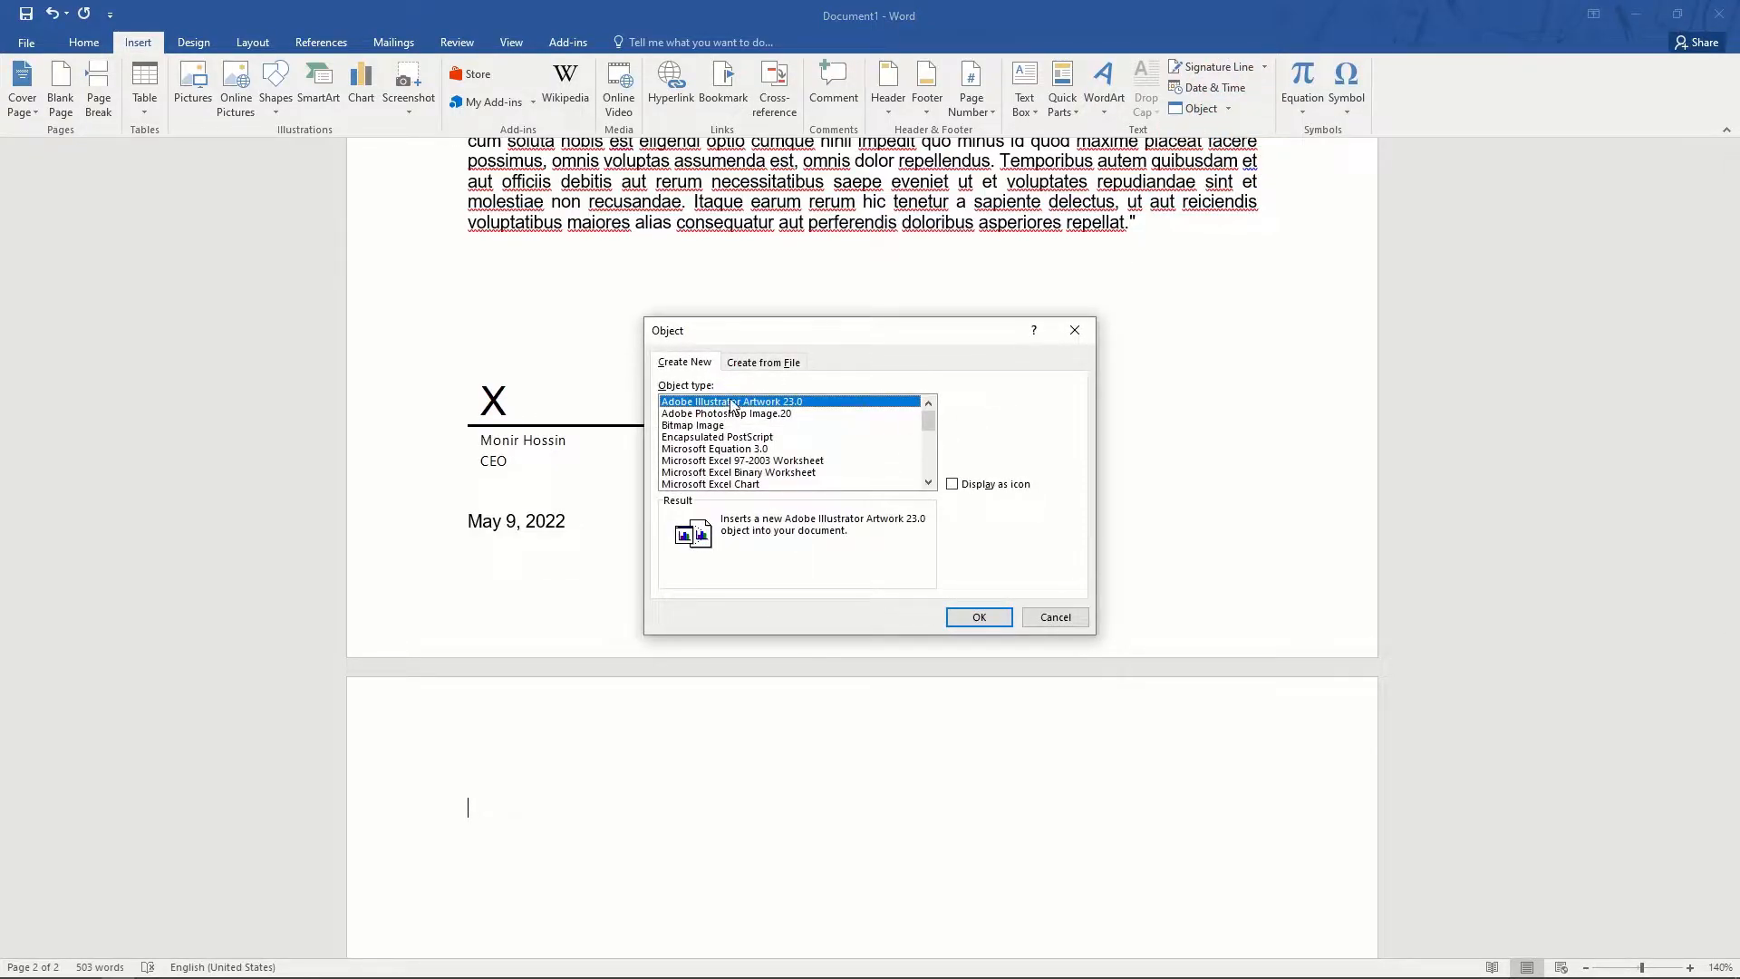
pyautogui.click(734, 414)
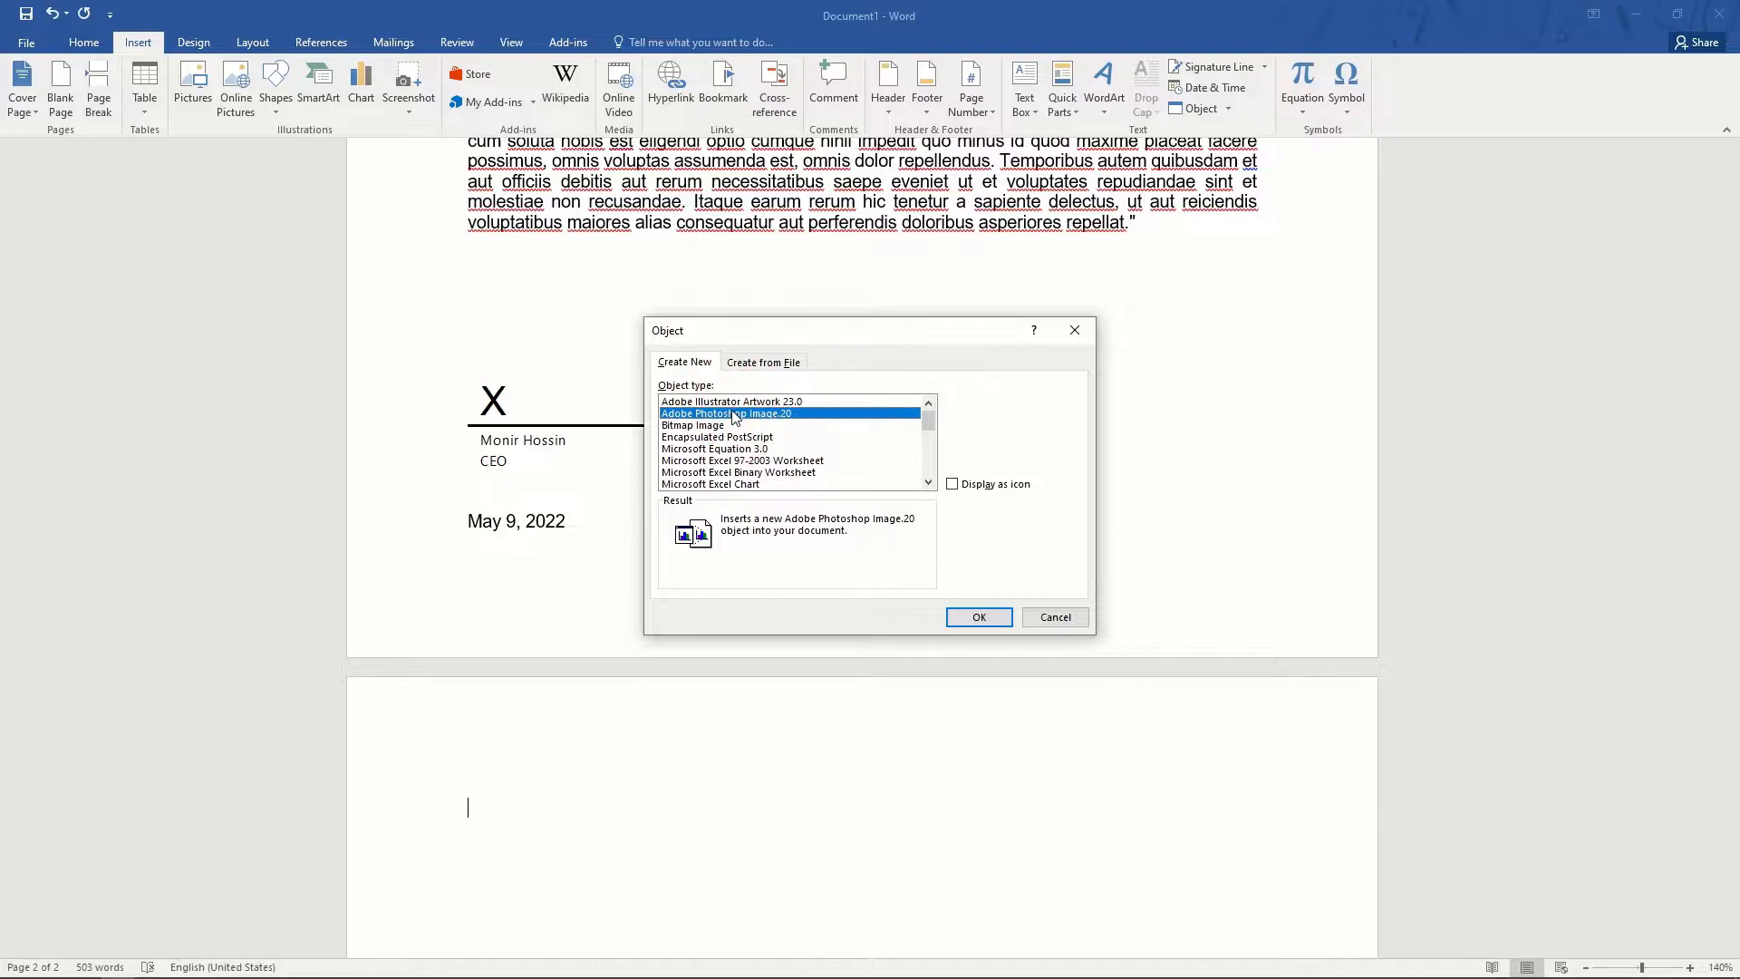
pyautogui.scroll(-1, 739, 445)
pyautogui.click(738, 439)
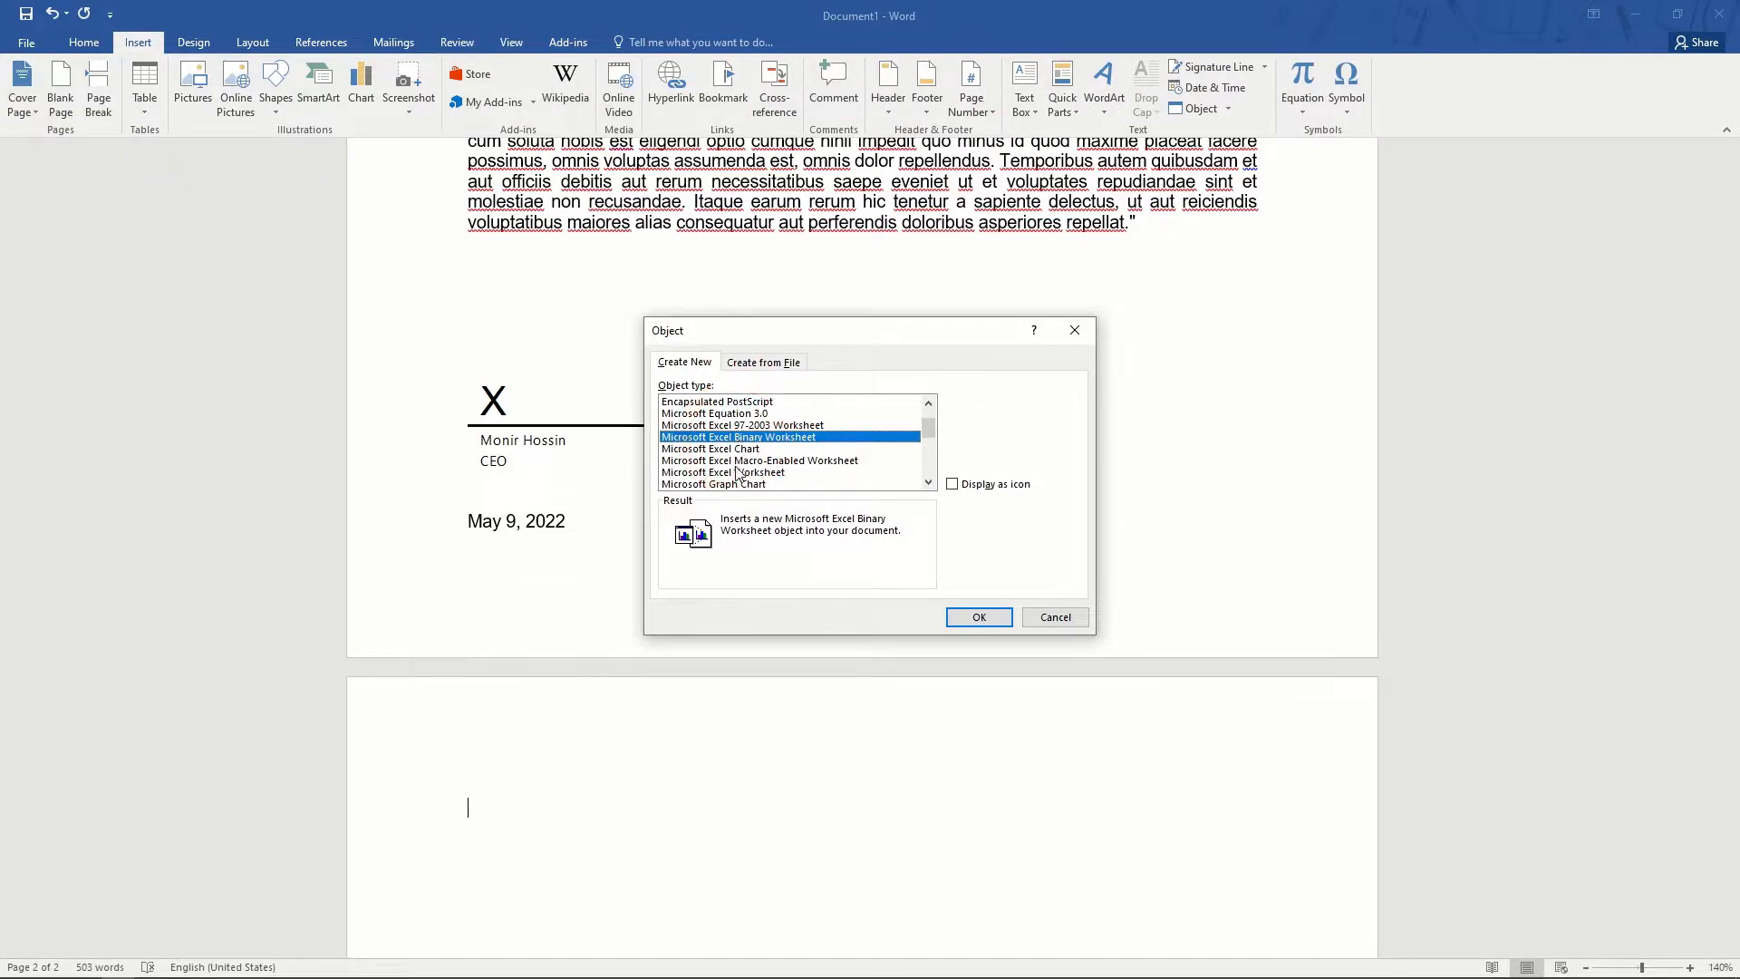
pyautogui.click(739, 472)
pyautogui.scroll(-2, 760, 462)
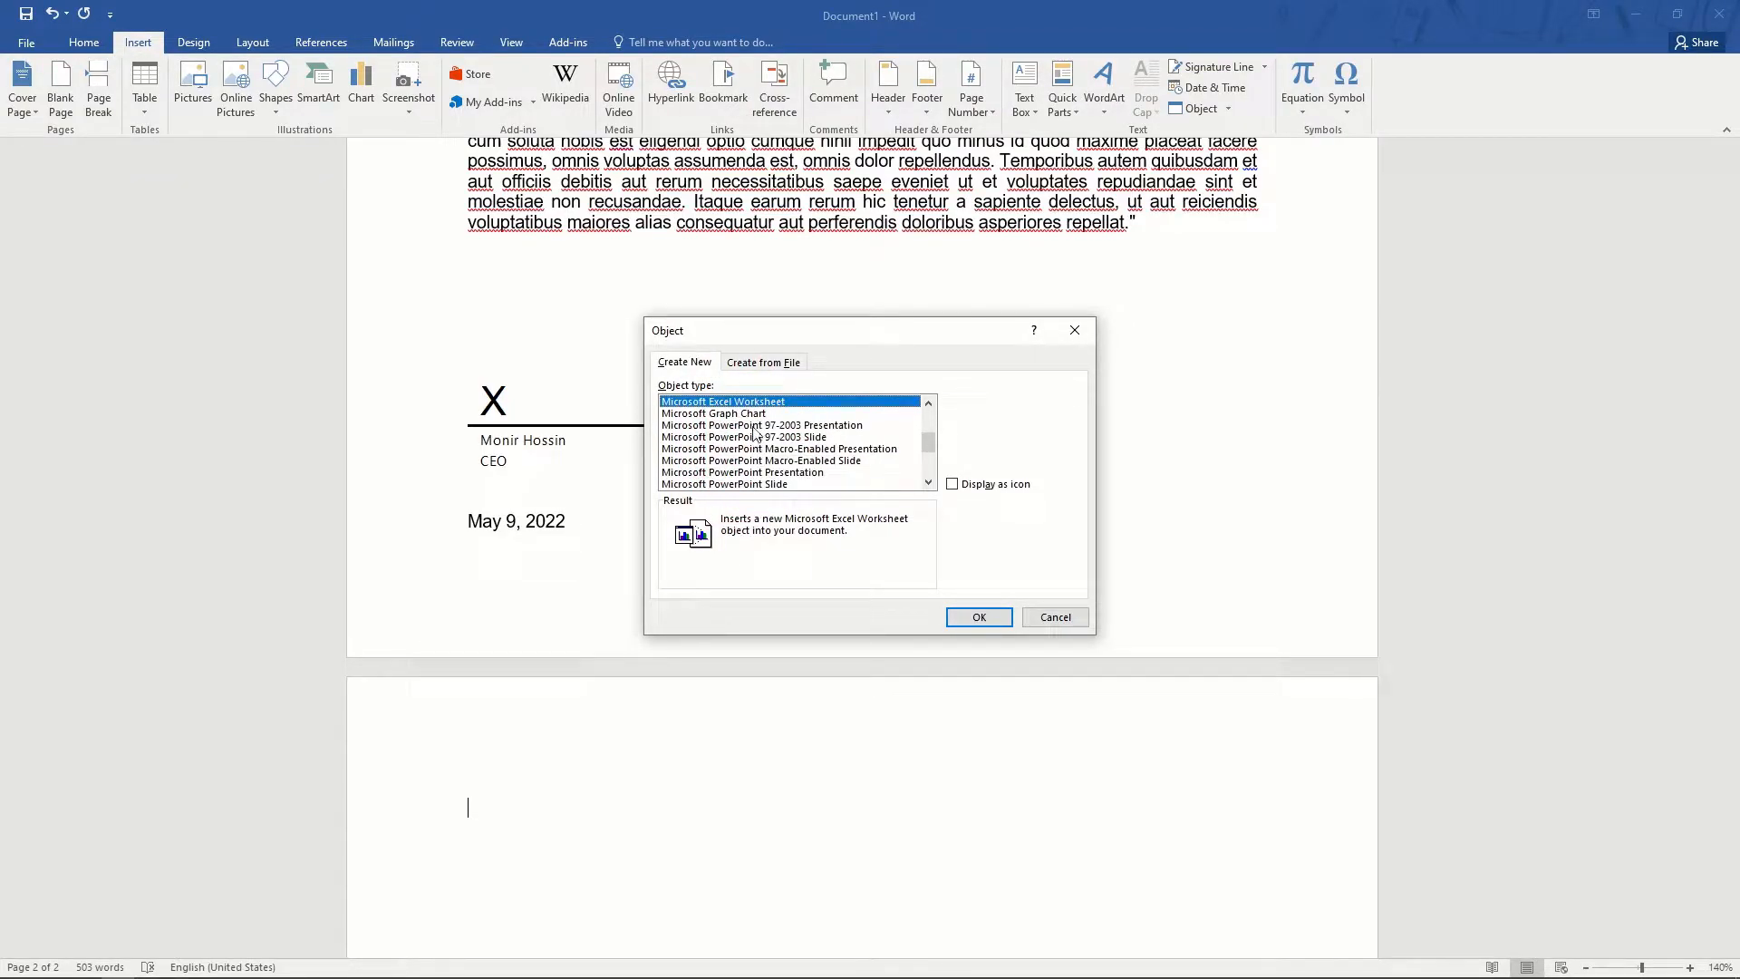
pyautogui.click(757, 425)
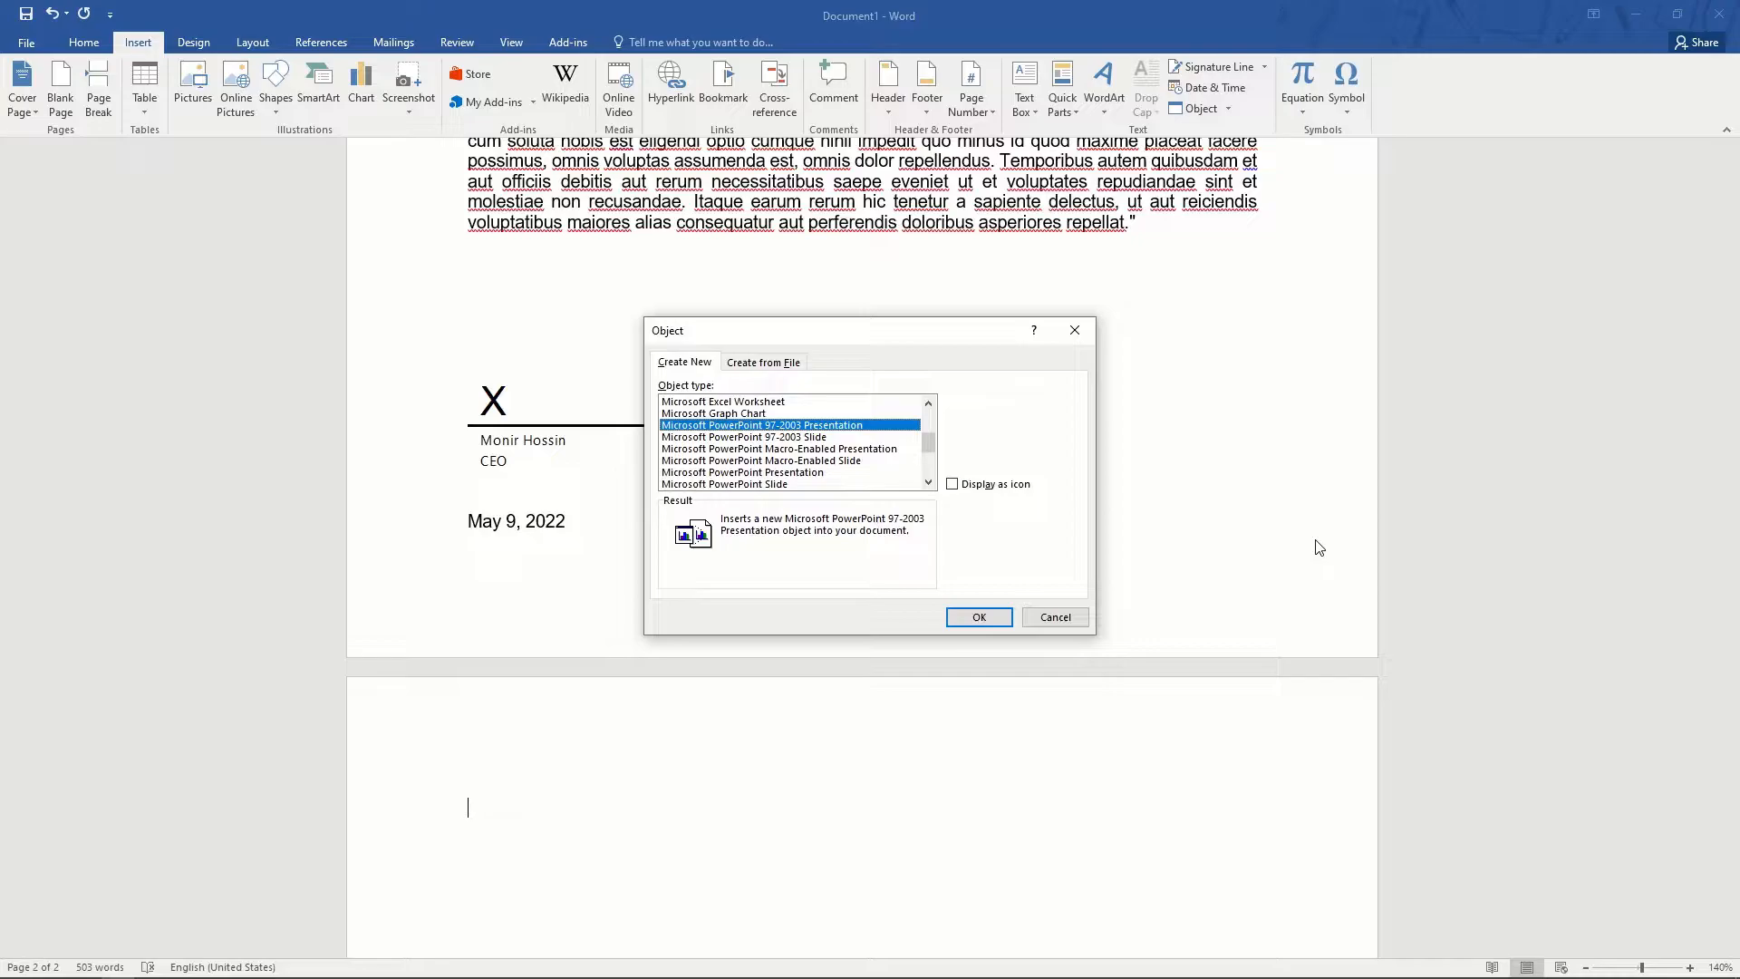
pyautogui.click(1053, 614)
# - Select everything with Ctrl+A, delete it, and return to the Home tab
pyautogui.scroll(15, 886, 517)
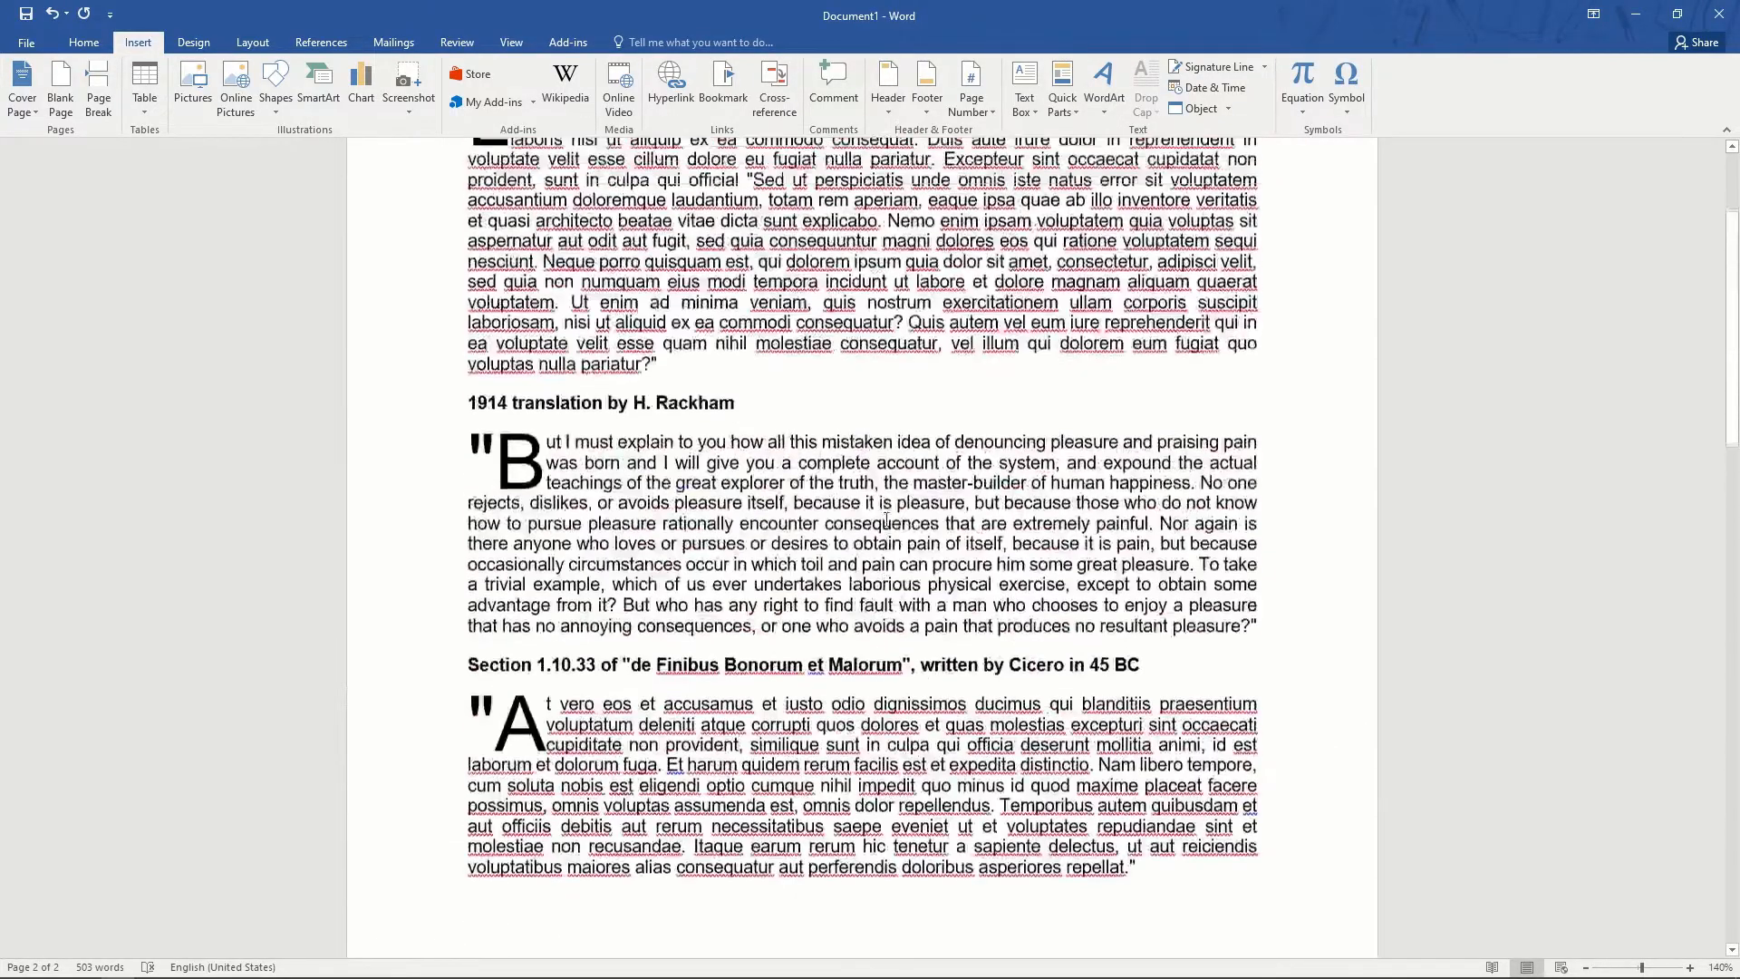
pyautogui.scroll(-10, 997, 669)
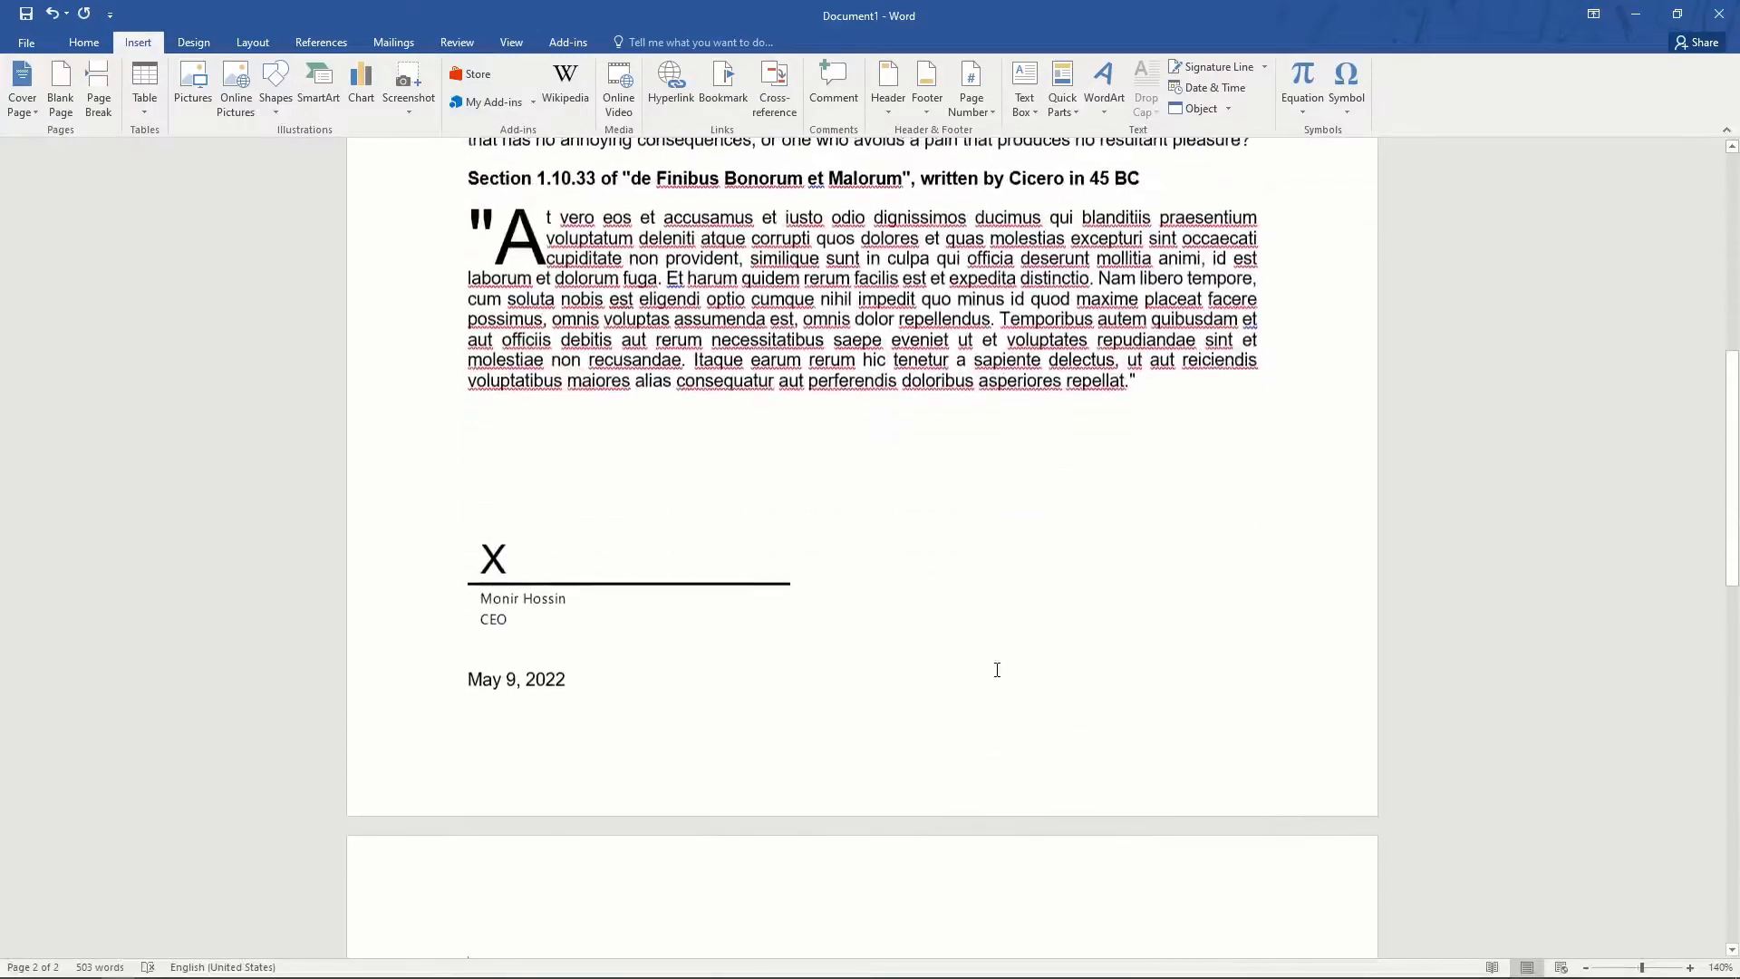
pyautogui.scroll(3, 997, 669)
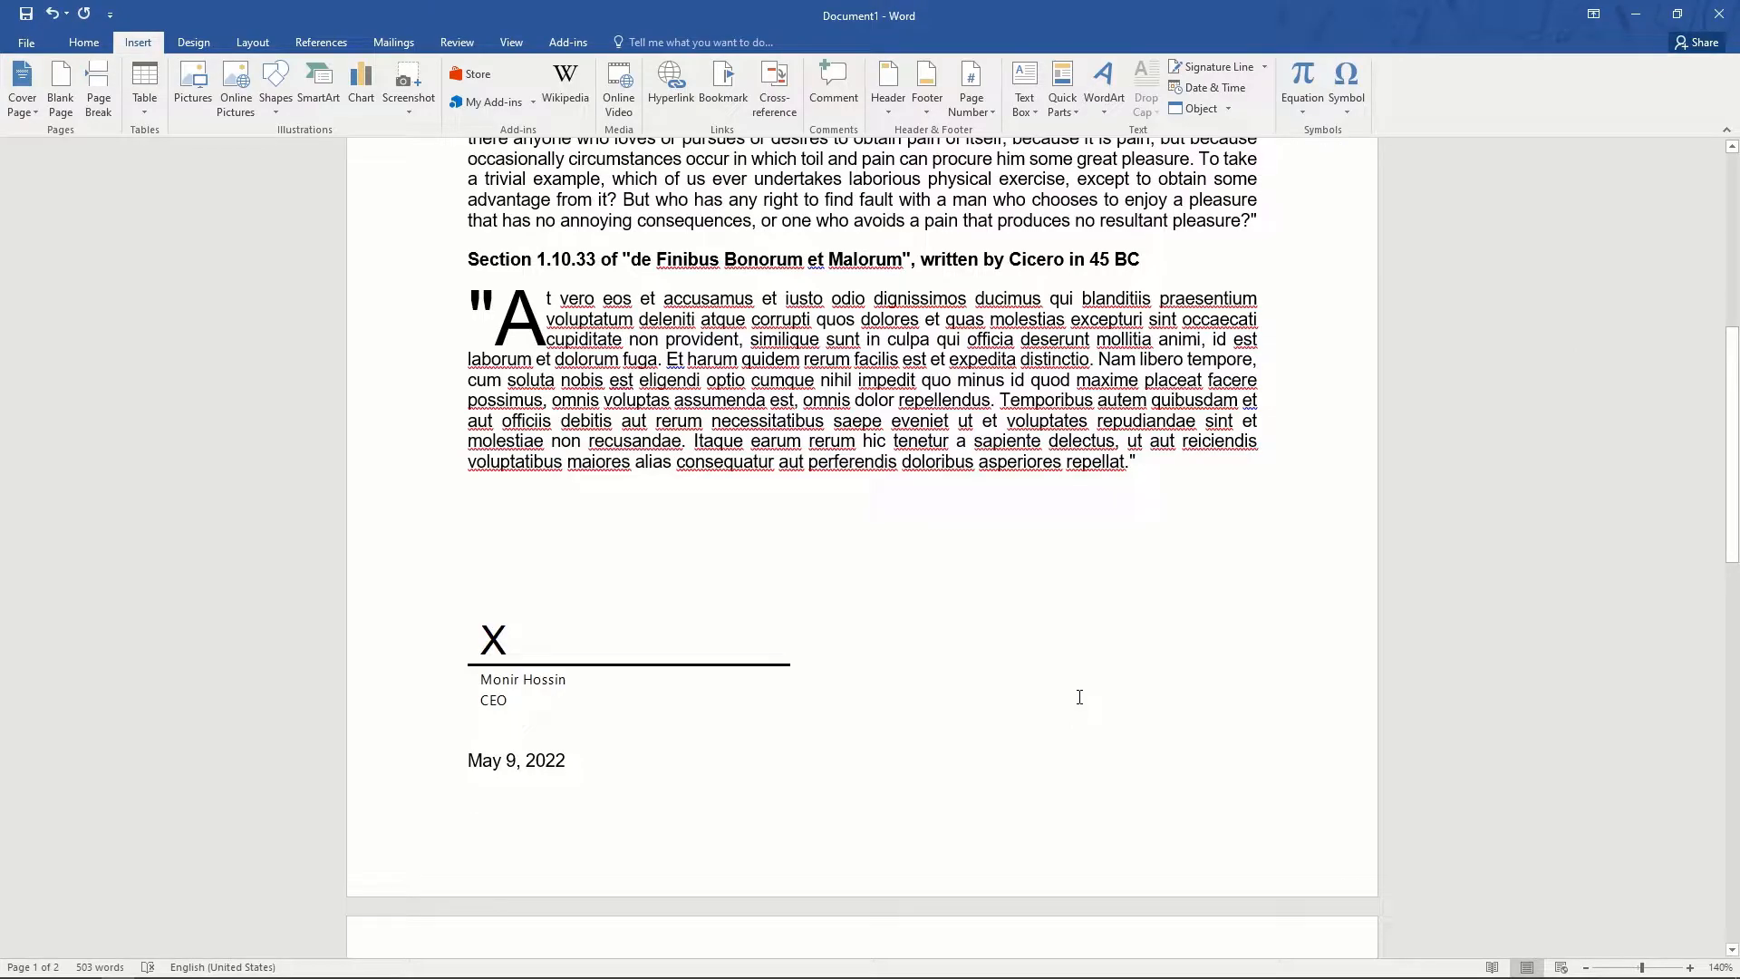
pyautogui.hotkey('ctrl', 'a')
pyautogui.press('Delete')
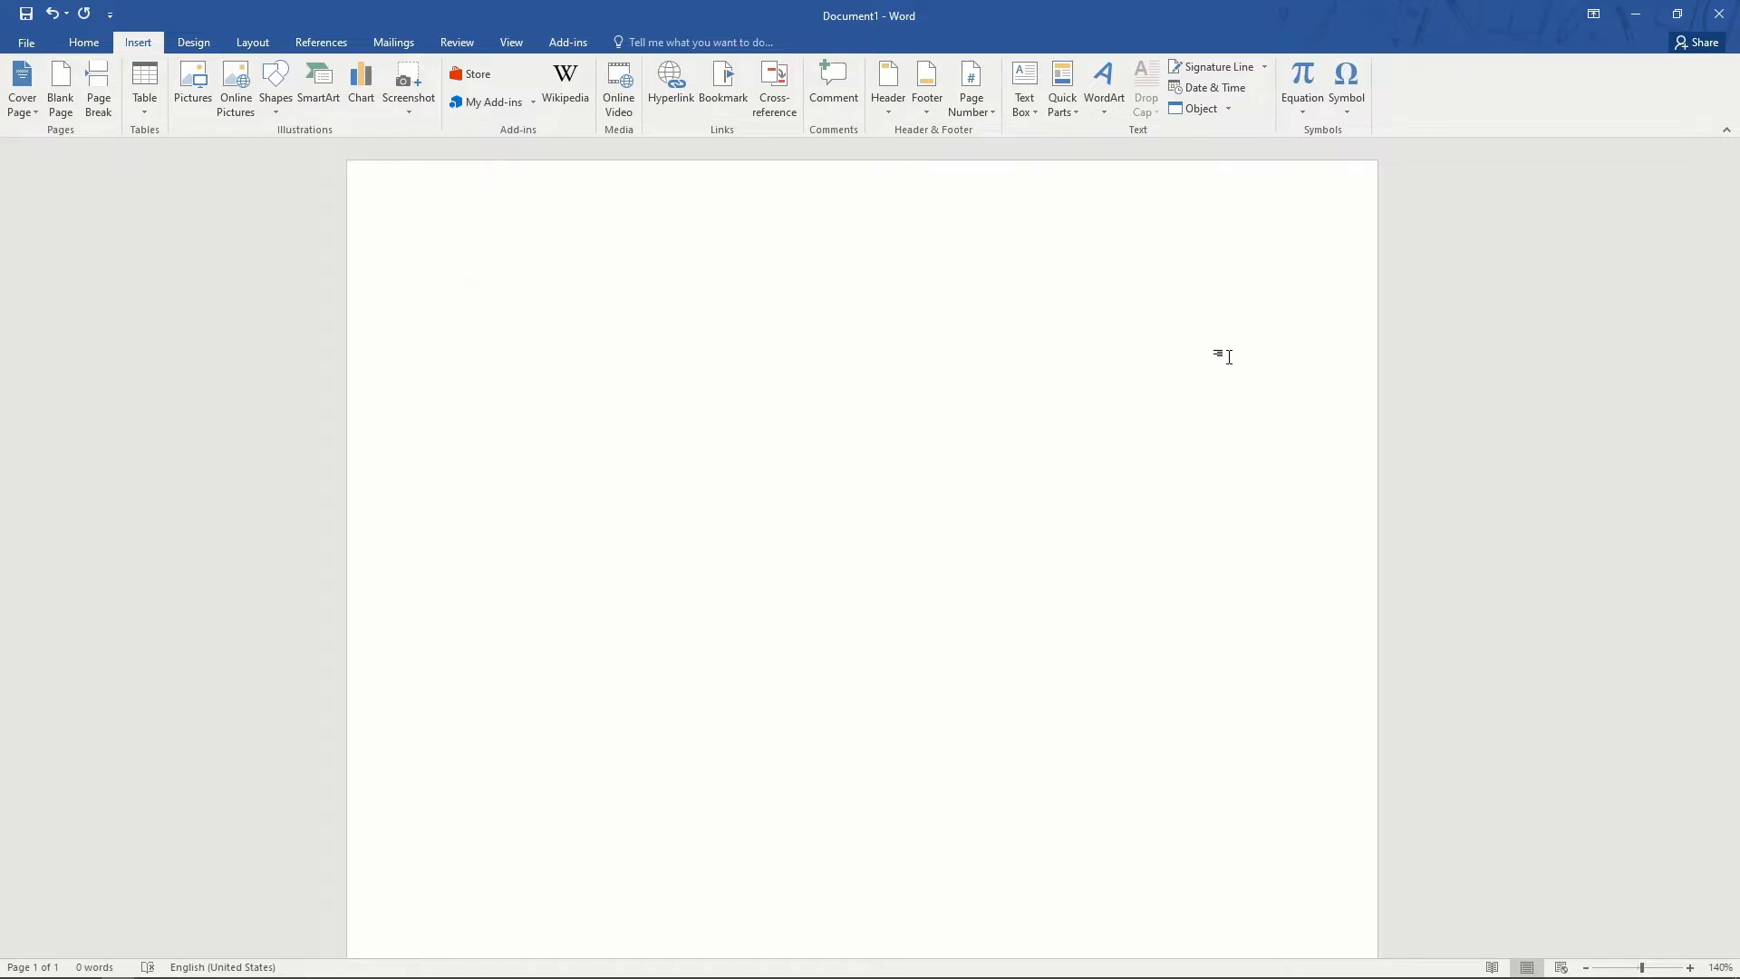
pyautogui.click(84, 43)
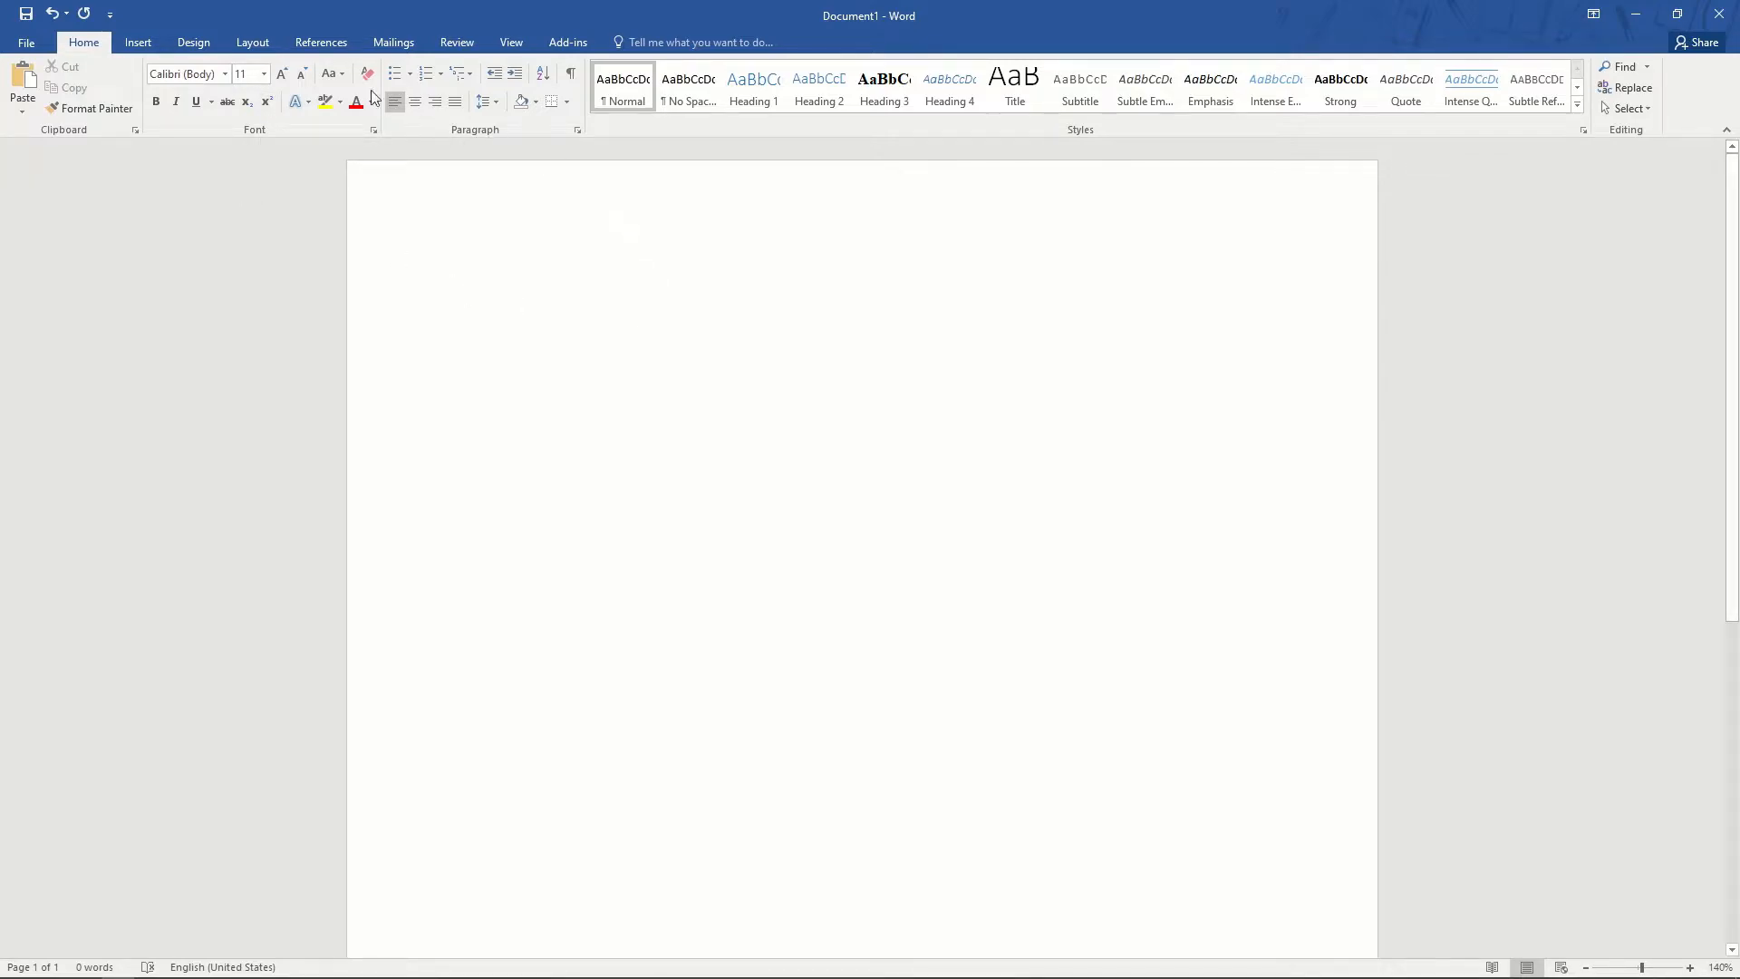
# - Browse the Insert tab's equation gallery, insert an equation with Alt+=, then delete it
pyautogui.click(141, 43)
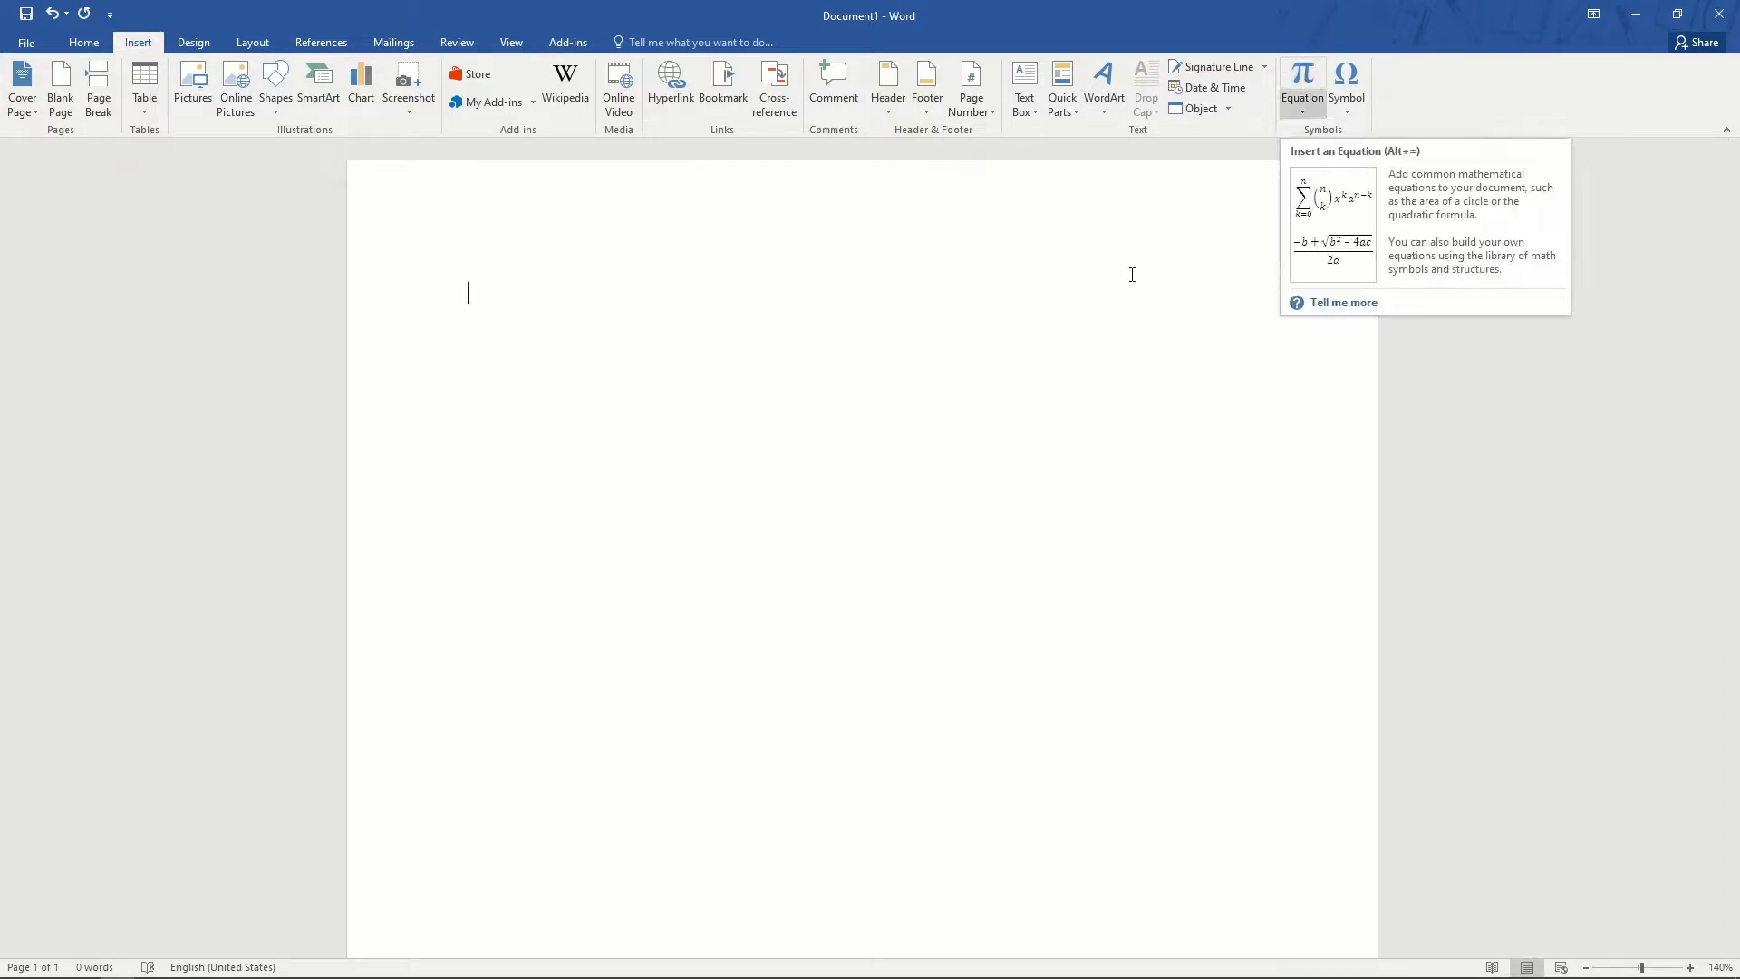
pyautogui.click(1305, 111)
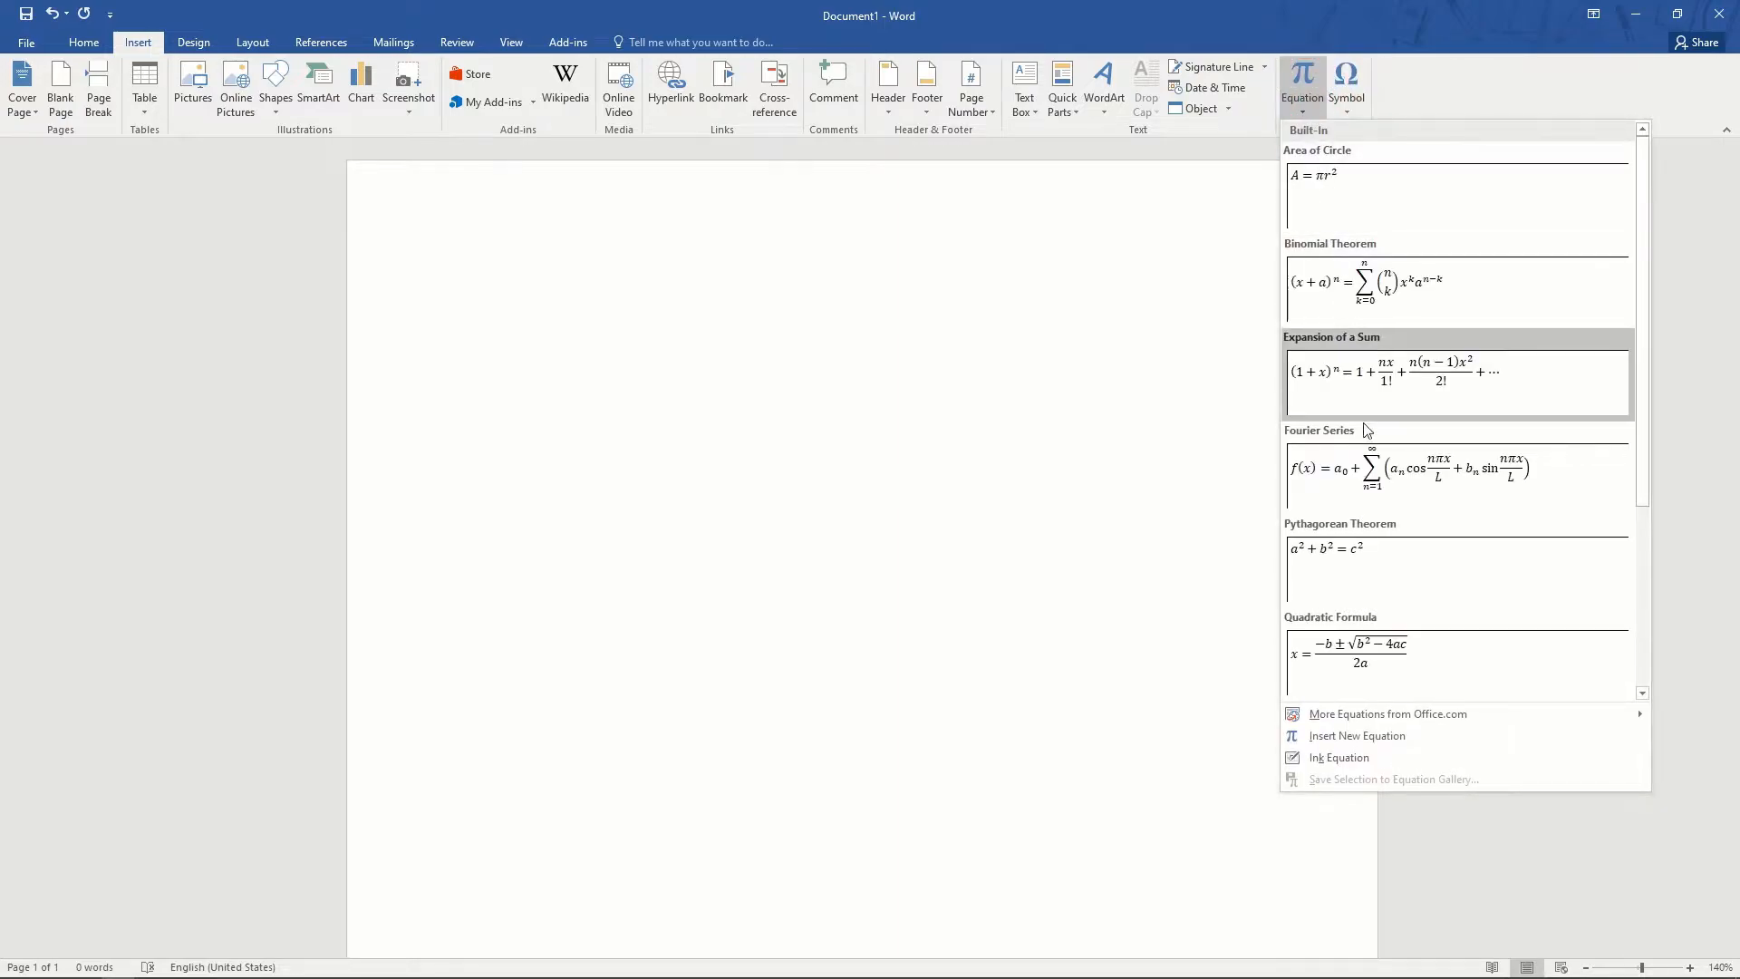
pyautogui.click(680, 435)
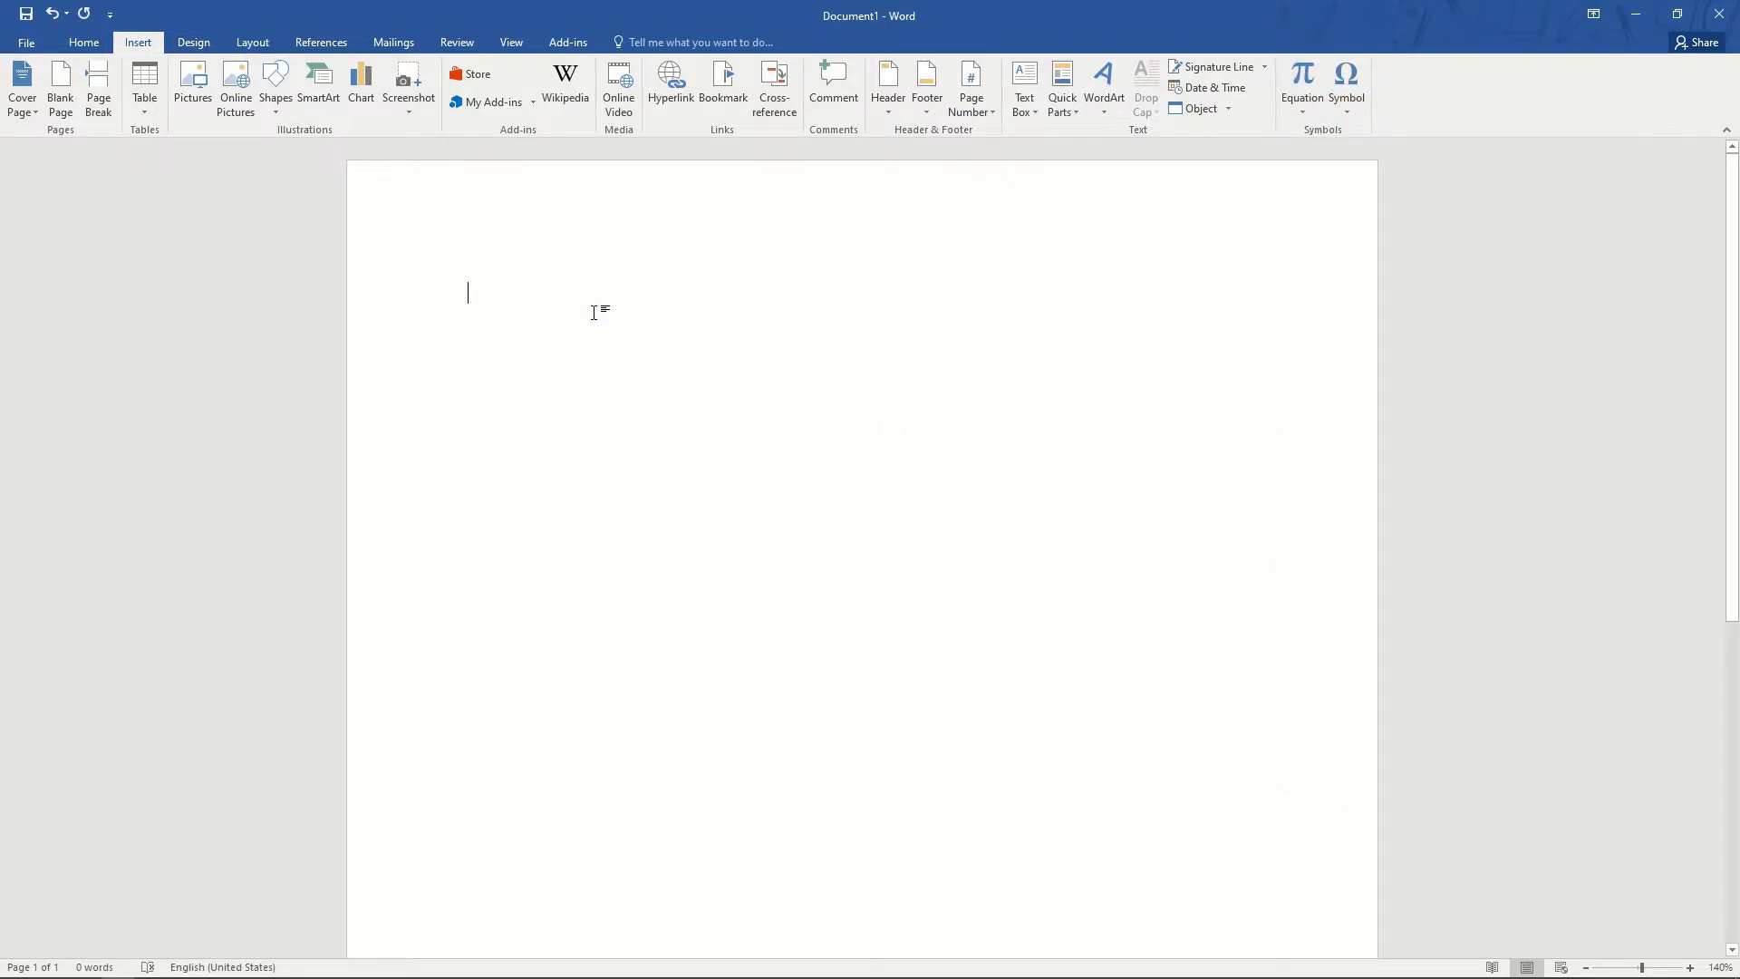
pyautogui.hotkey('alt', '=')
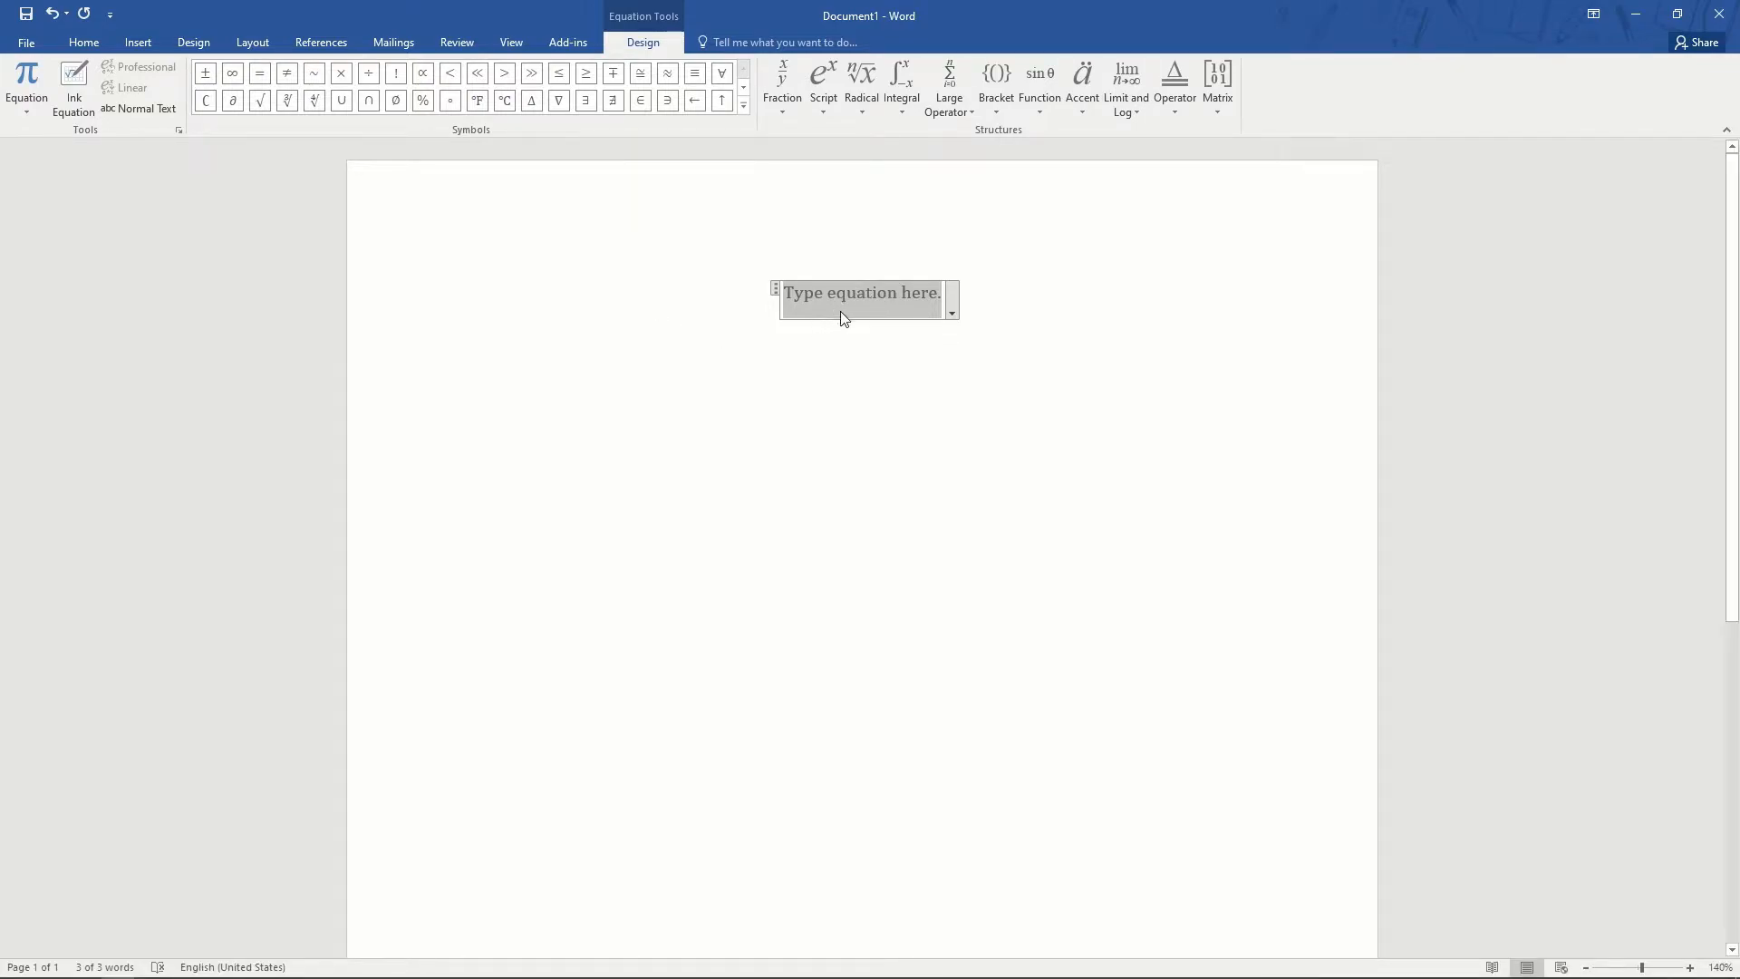
pyautogui.click(1034, 354)
pyautogui.click(972, 303)
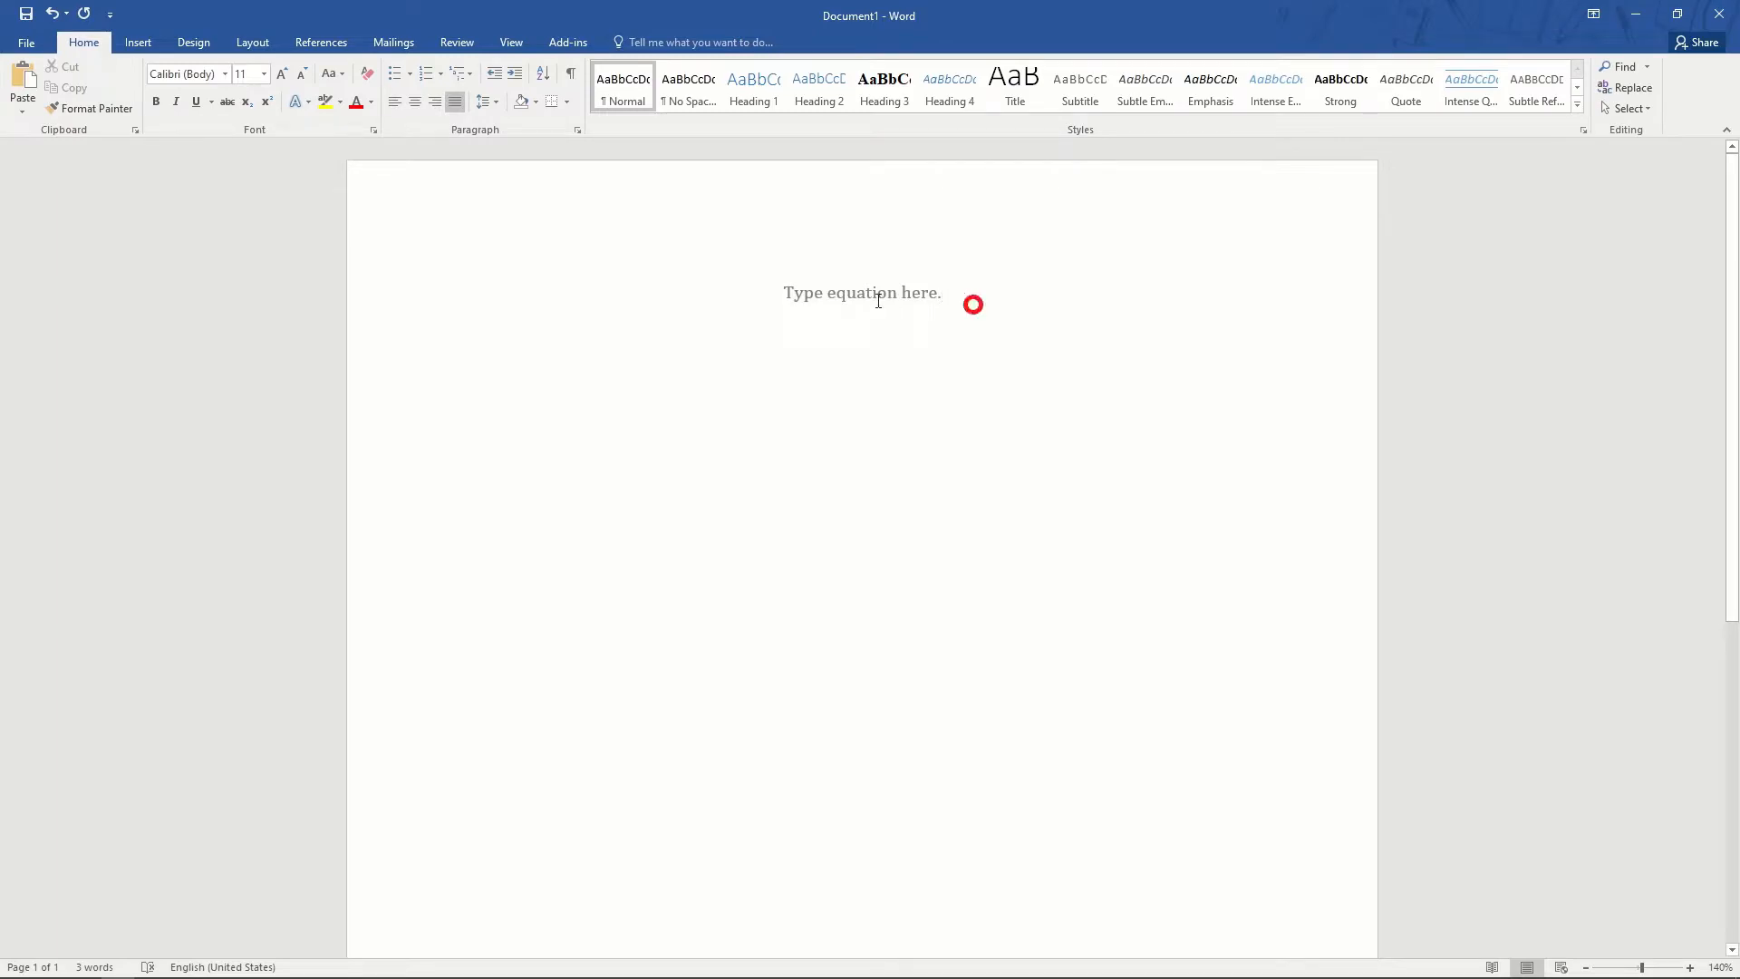
pyautogui.press('BackSpace')
pyautogui.press('BackSpace')
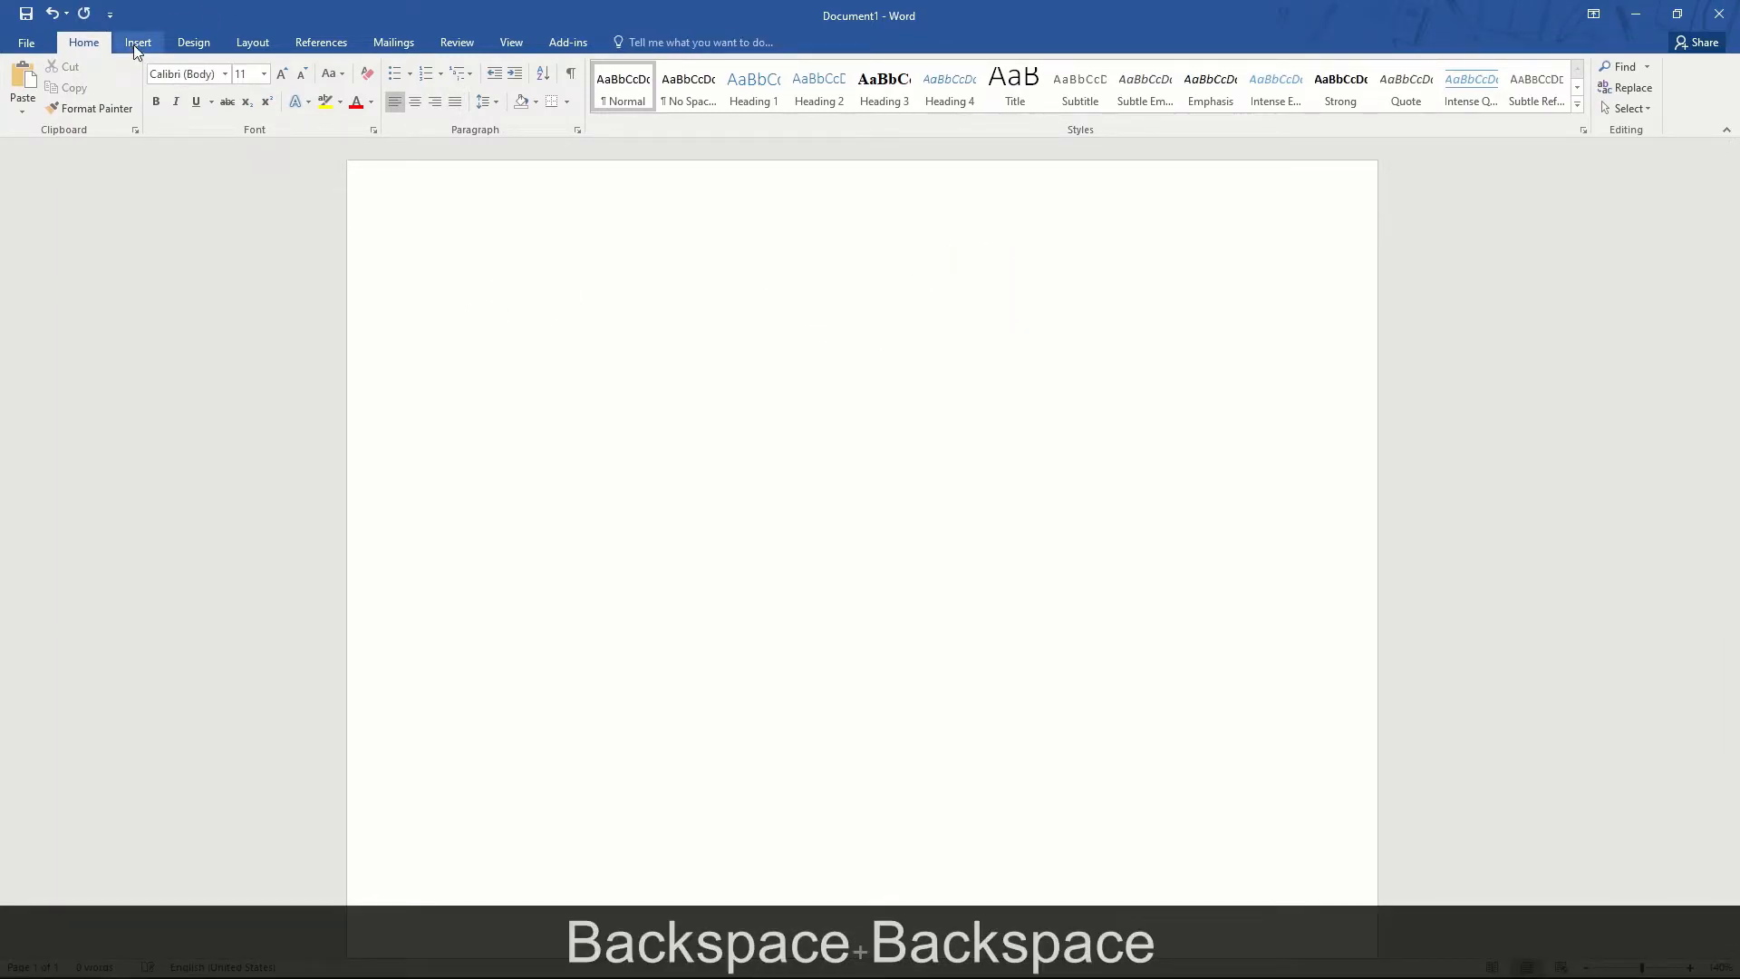
# - Insert a blank equation via the Equation button, delete it, and insert a fresh one with Alt+=
pyautogui.click(138, 43)
pyautogui.click(1303, 80)
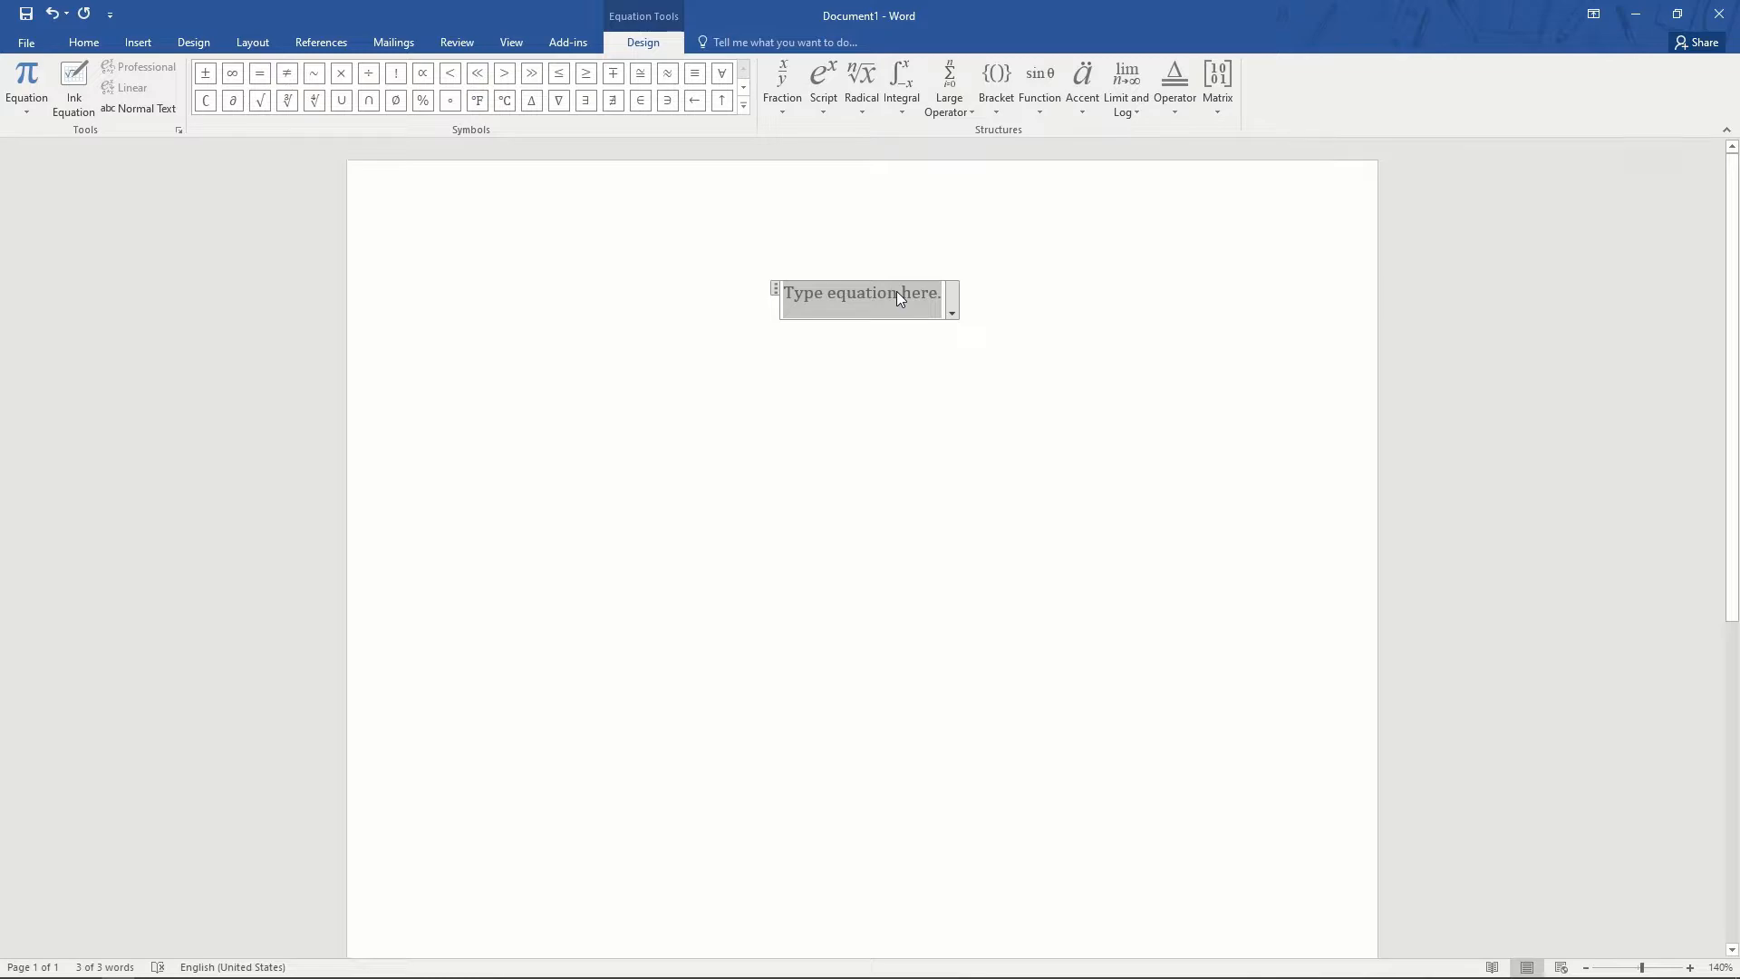
pyautogui.hotkey('ctrl', 'a')
pyautogui.press('Delete')
pyautogui.press('alt')
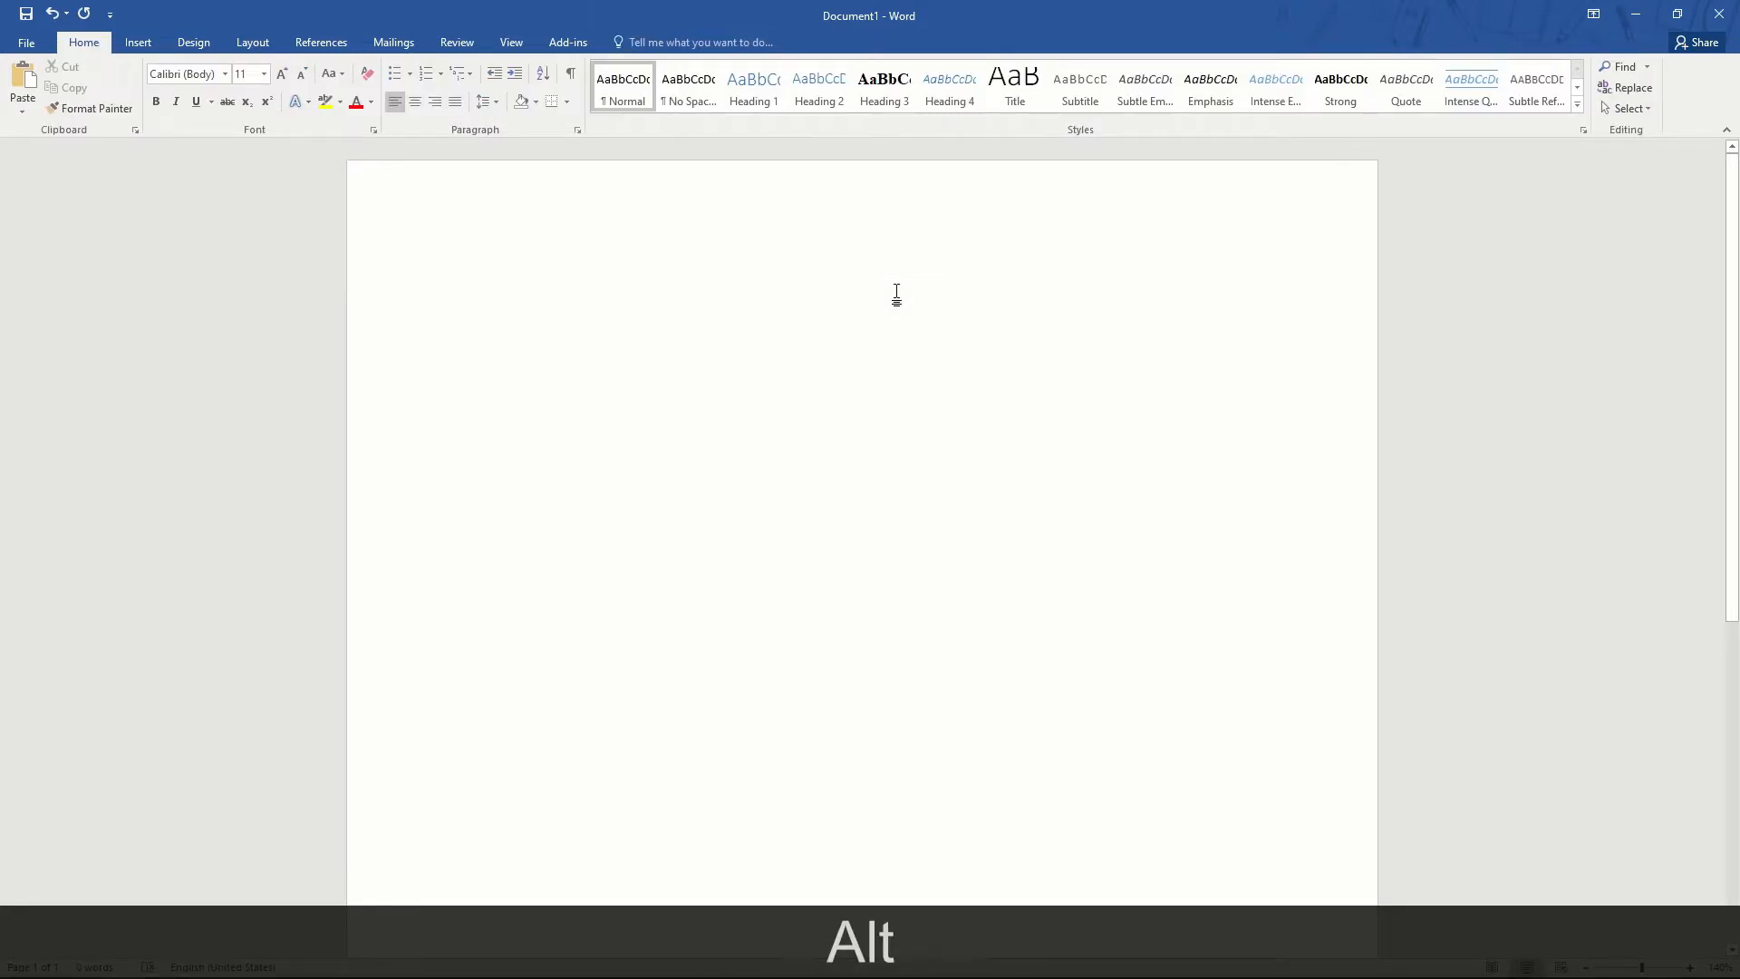
pyautogui.hotkey('alt', '=')
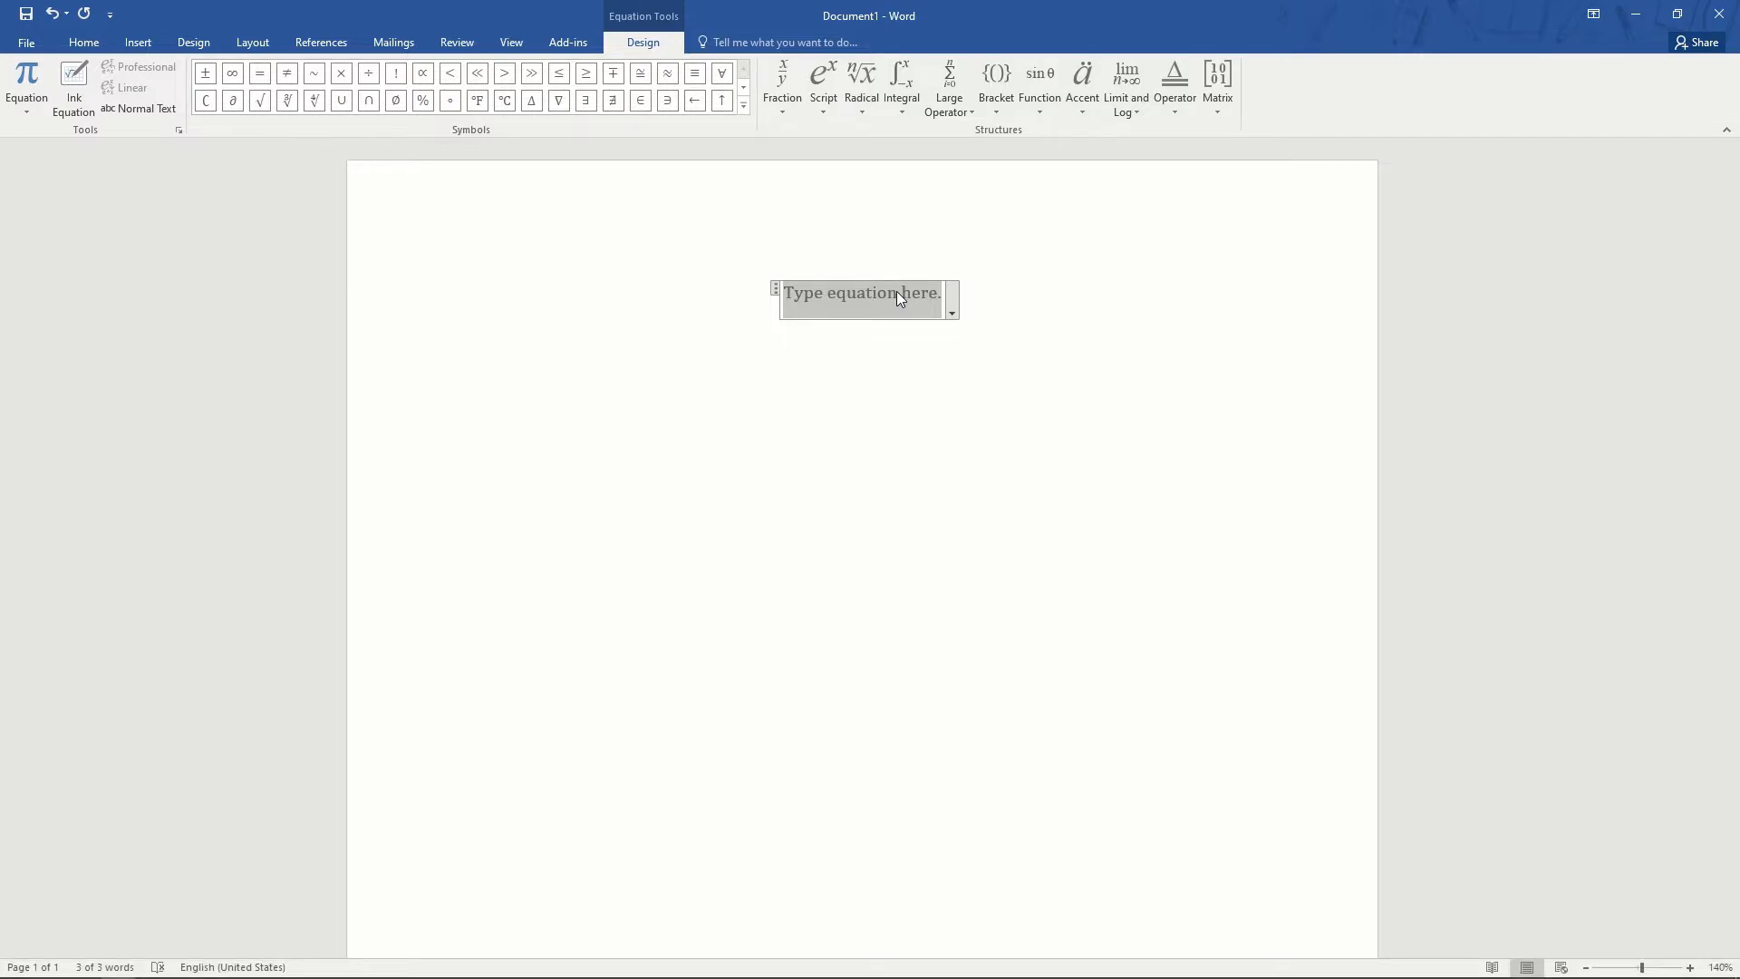
# - Build a²+ in the equation using a superscript layout from the Script gallery
pyautogui.write('a')
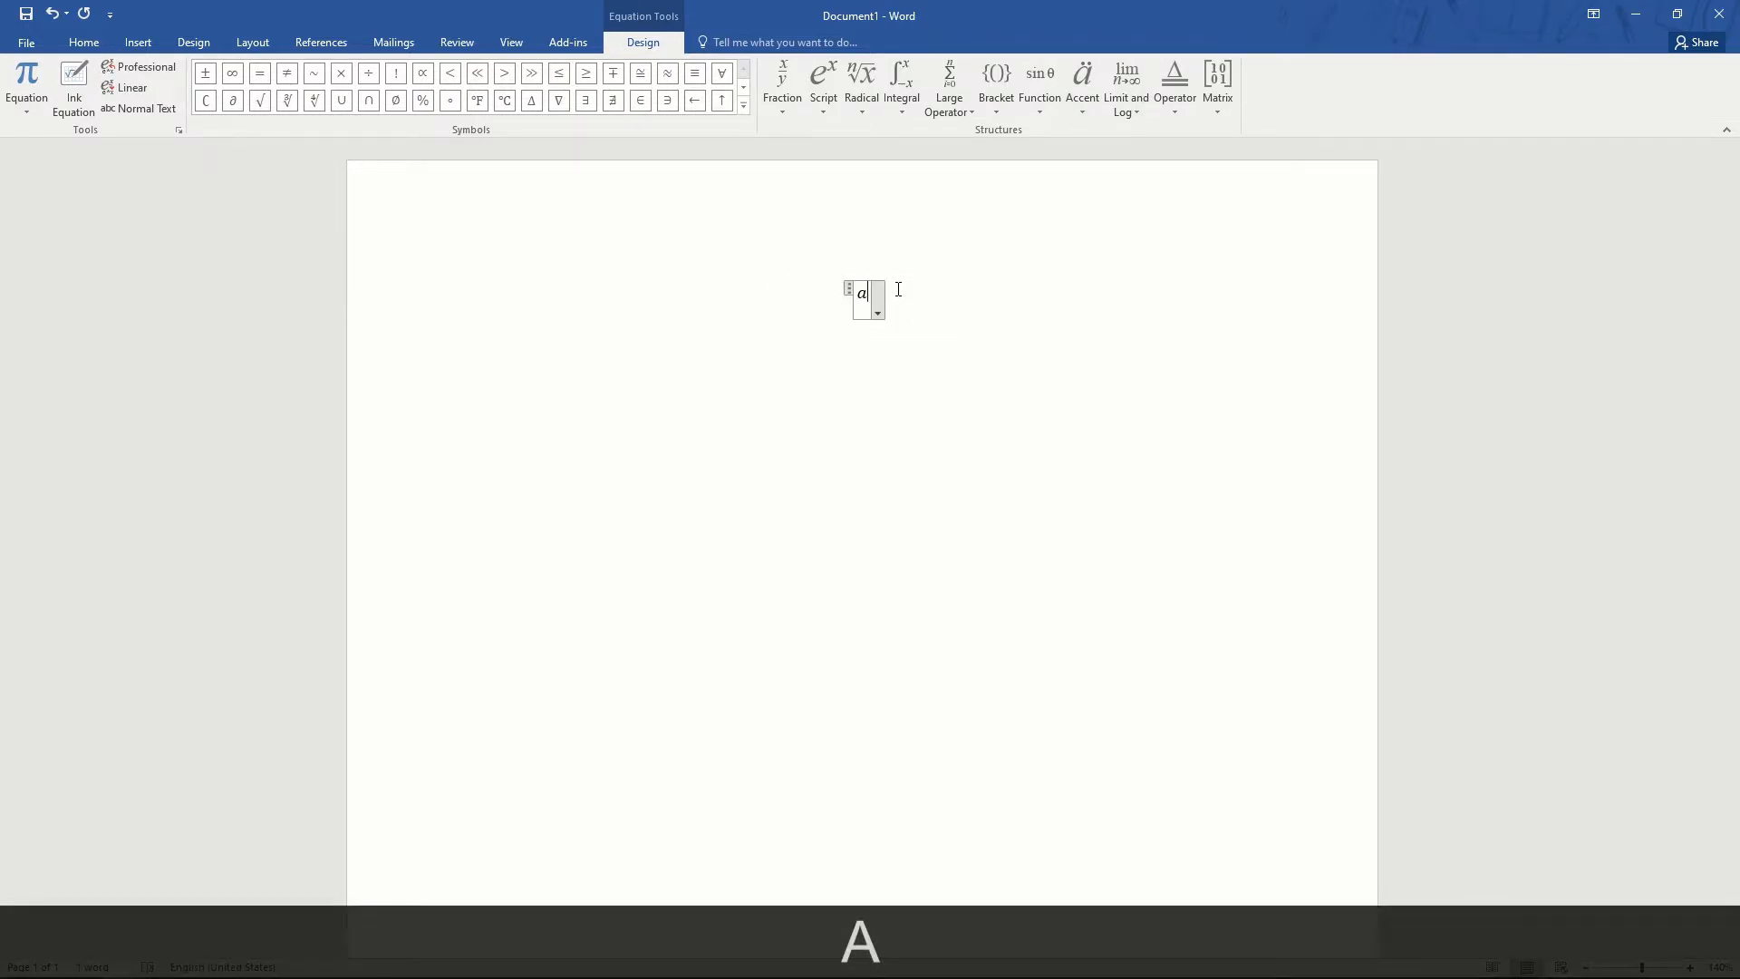
pyautogui.click(823, 86)
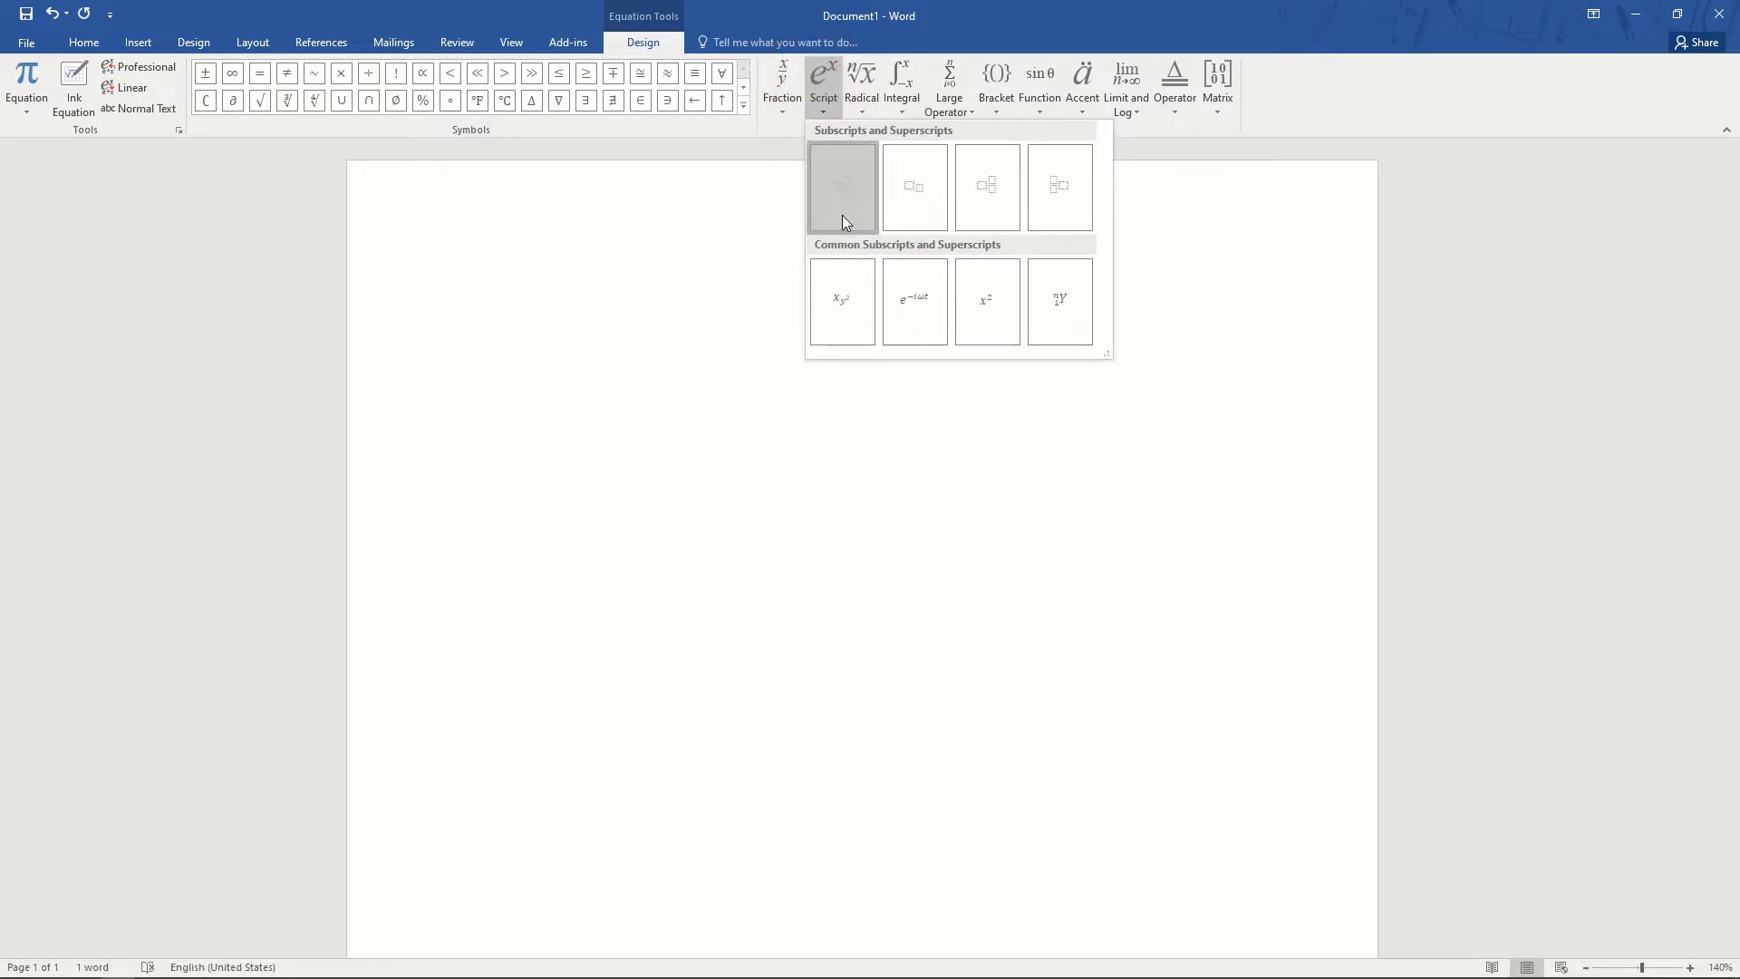
pyautogui.click(843, 220)
pyautogui.press('BackSpace')
pyautogui.press('Right')
pyautogui.write('a')
pyautogui.press('Right')
pyautogui.write('2')
pyautogui.press('Right')
pyautogui.write('+')
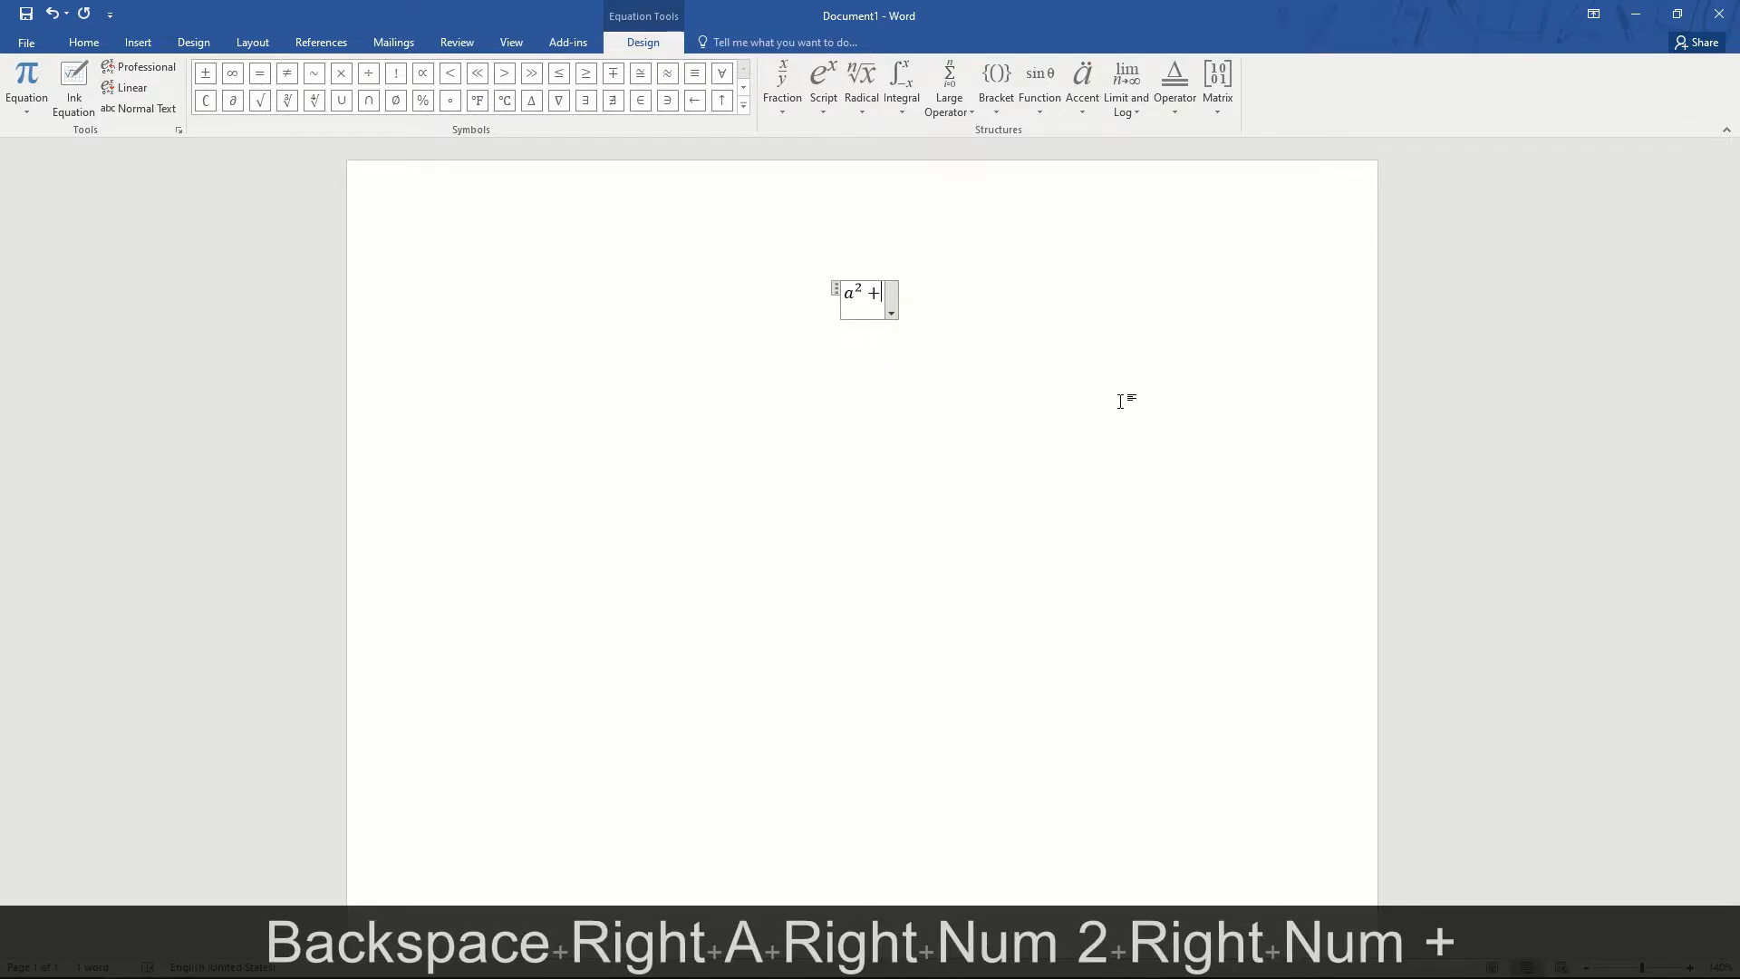
# - Delete the a²+ practice equation
pyautogui.click(822, 98)
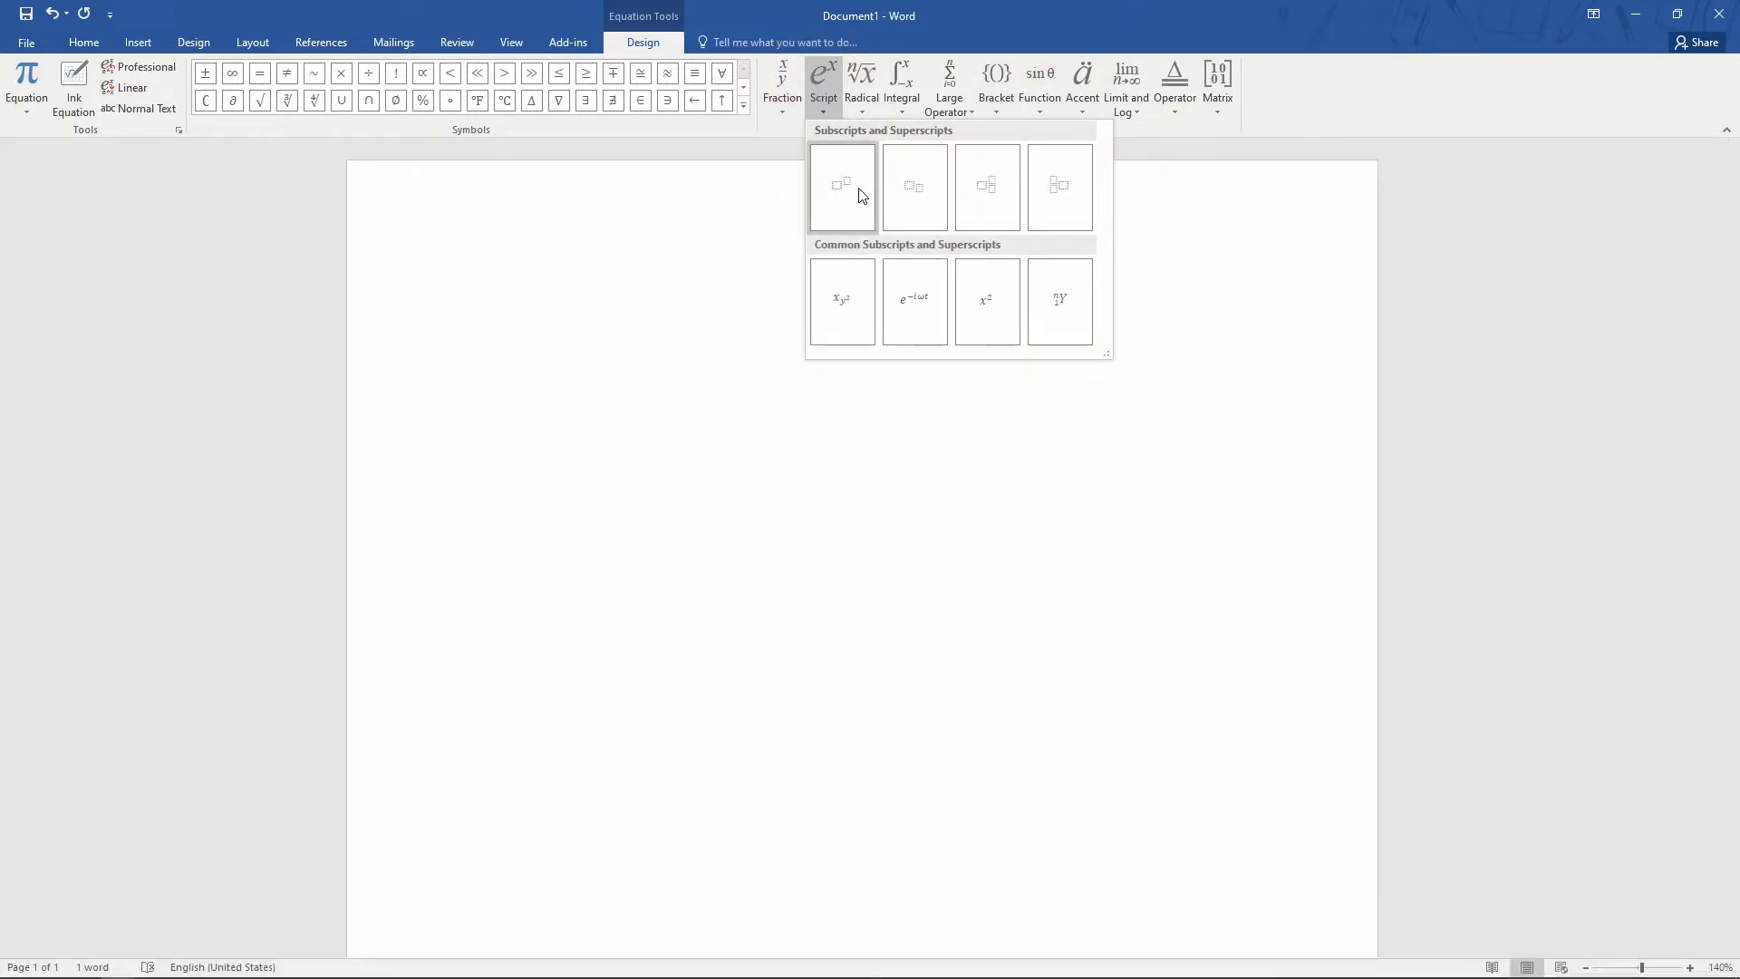
pyautogui.click(939, 331)
pyautogui.hotkey('ctrl', 'a')
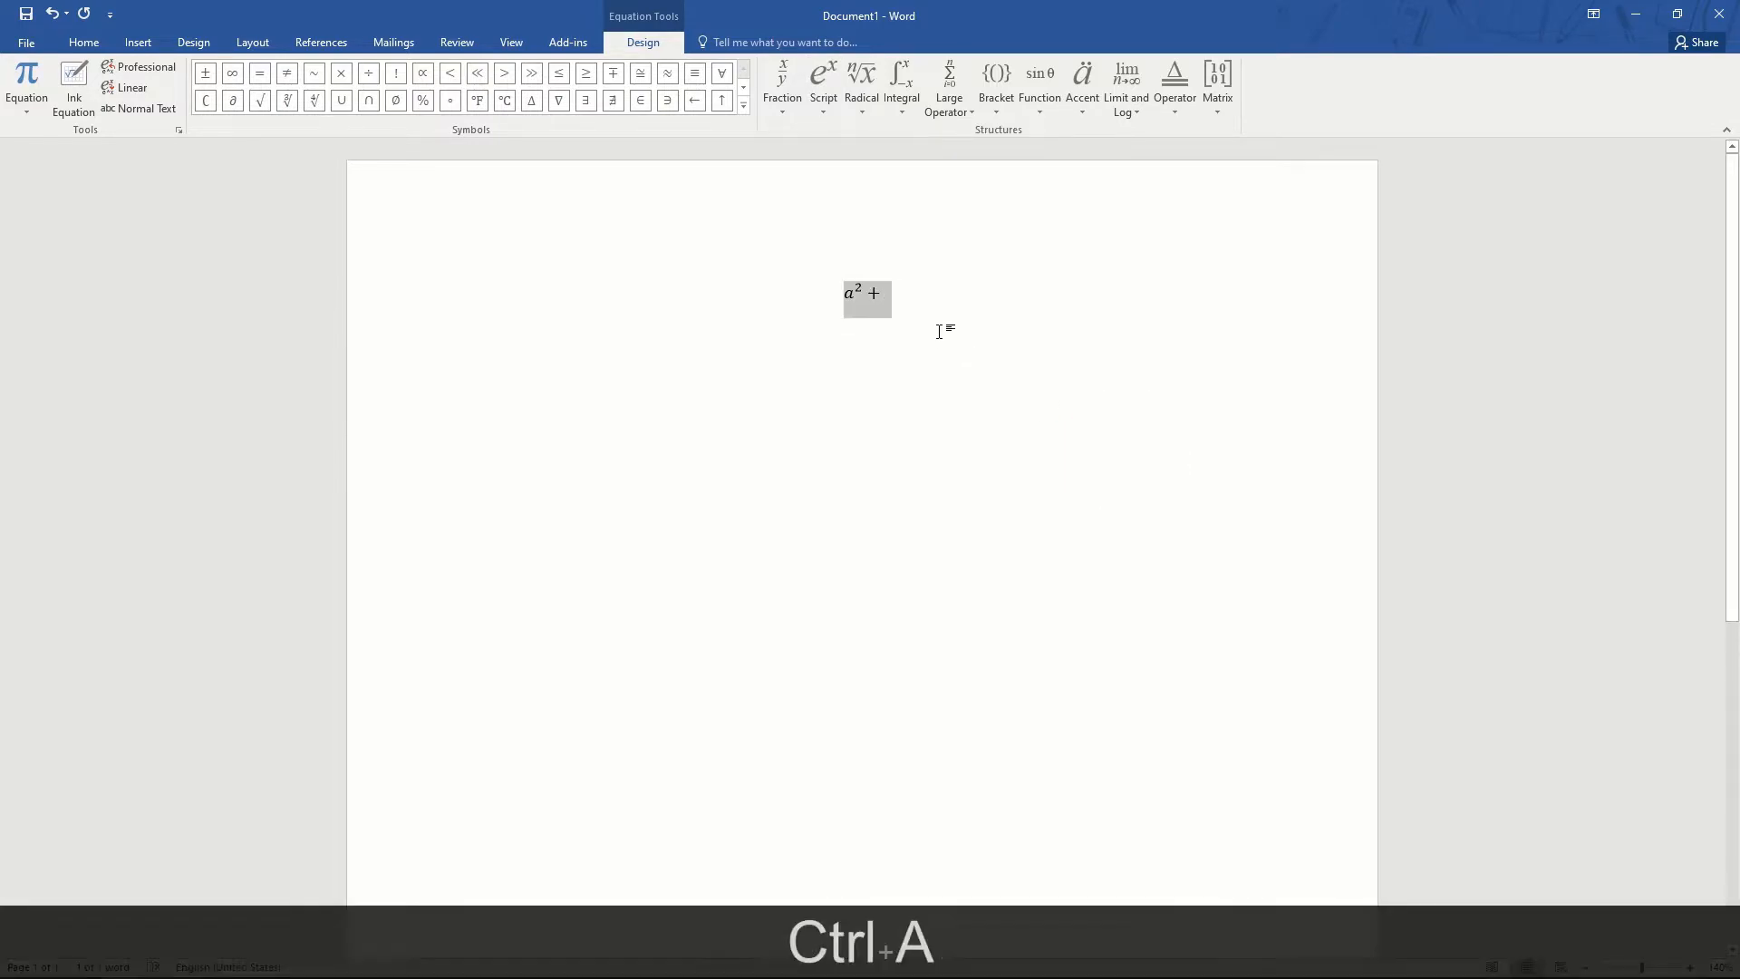
pyautogui.press('Delete')
# - Type the equation a^2 + b^2 = h_2O in a new equation box and select it all
pyautogui.hotkey('alt', '=')
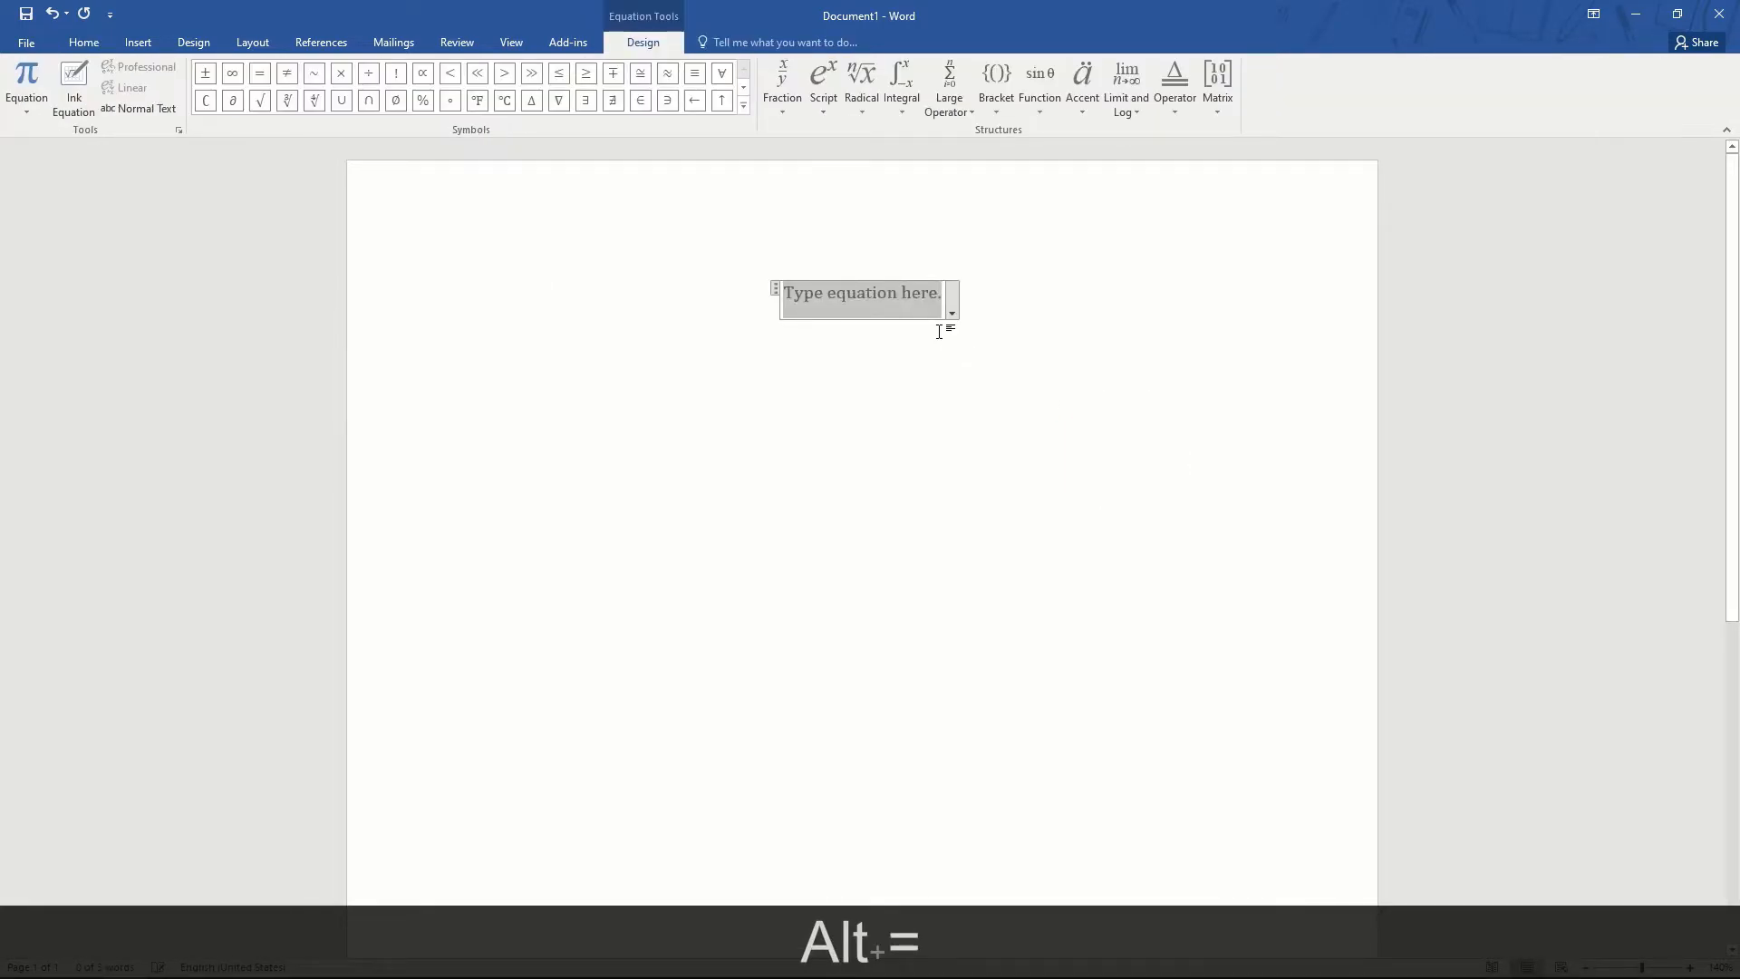
pyautogui.write('a^')
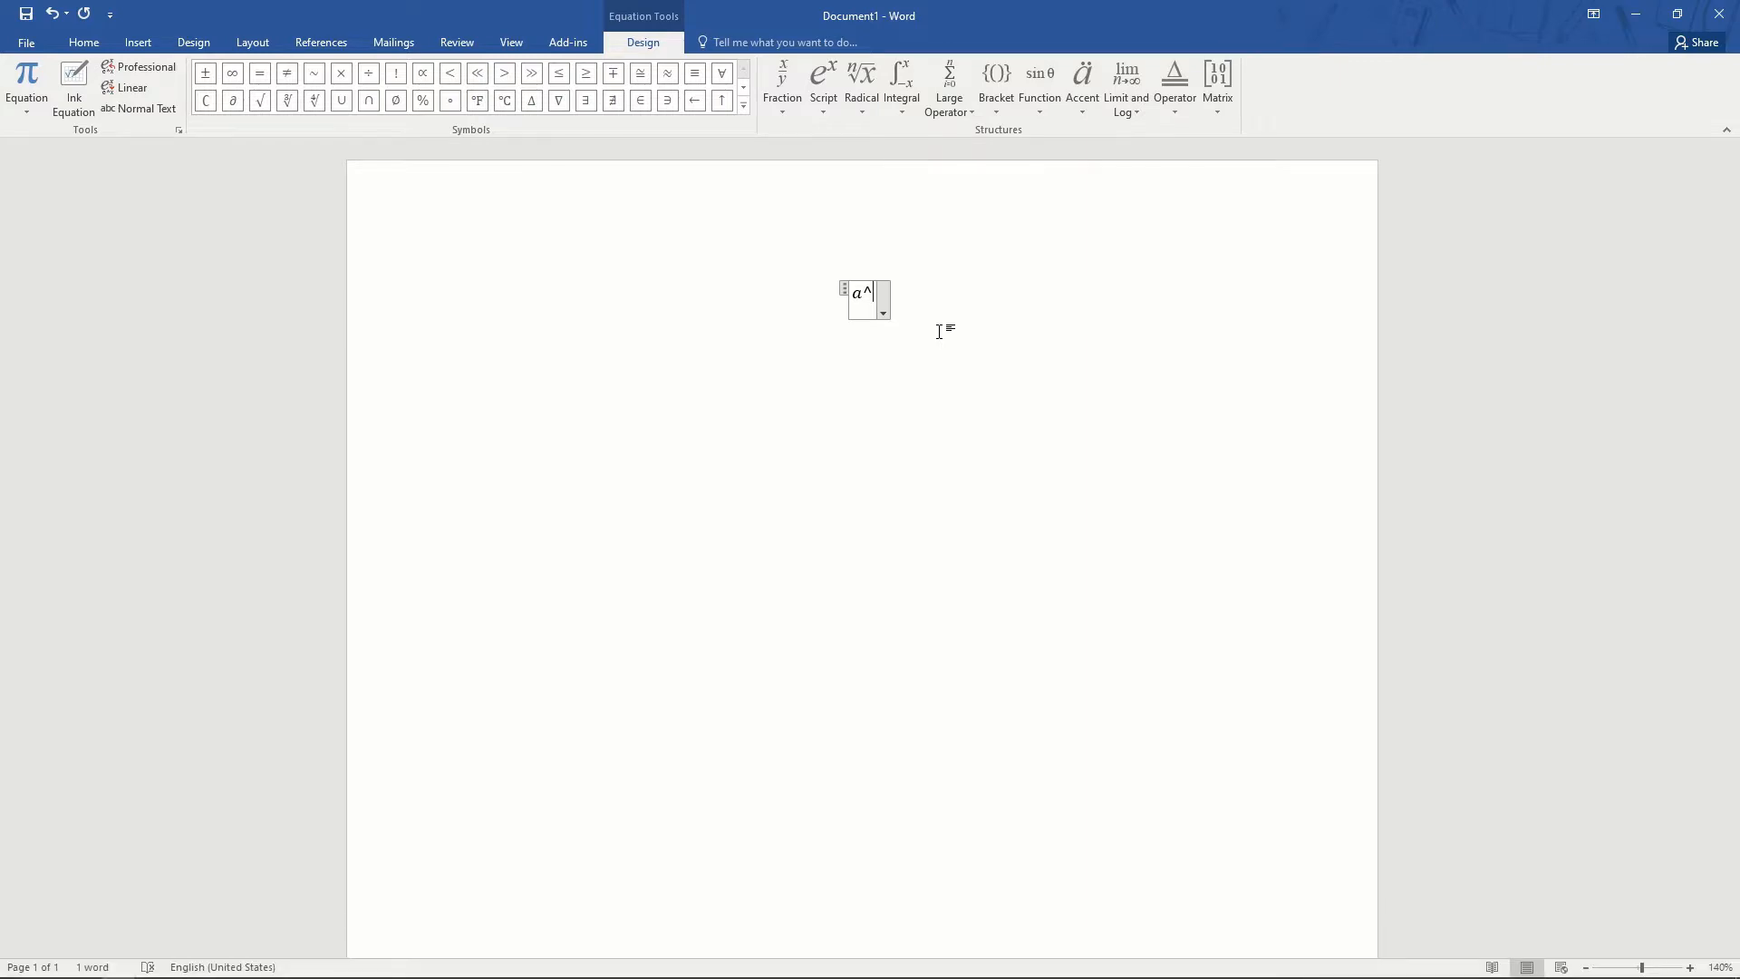
pyautogui.write('2')
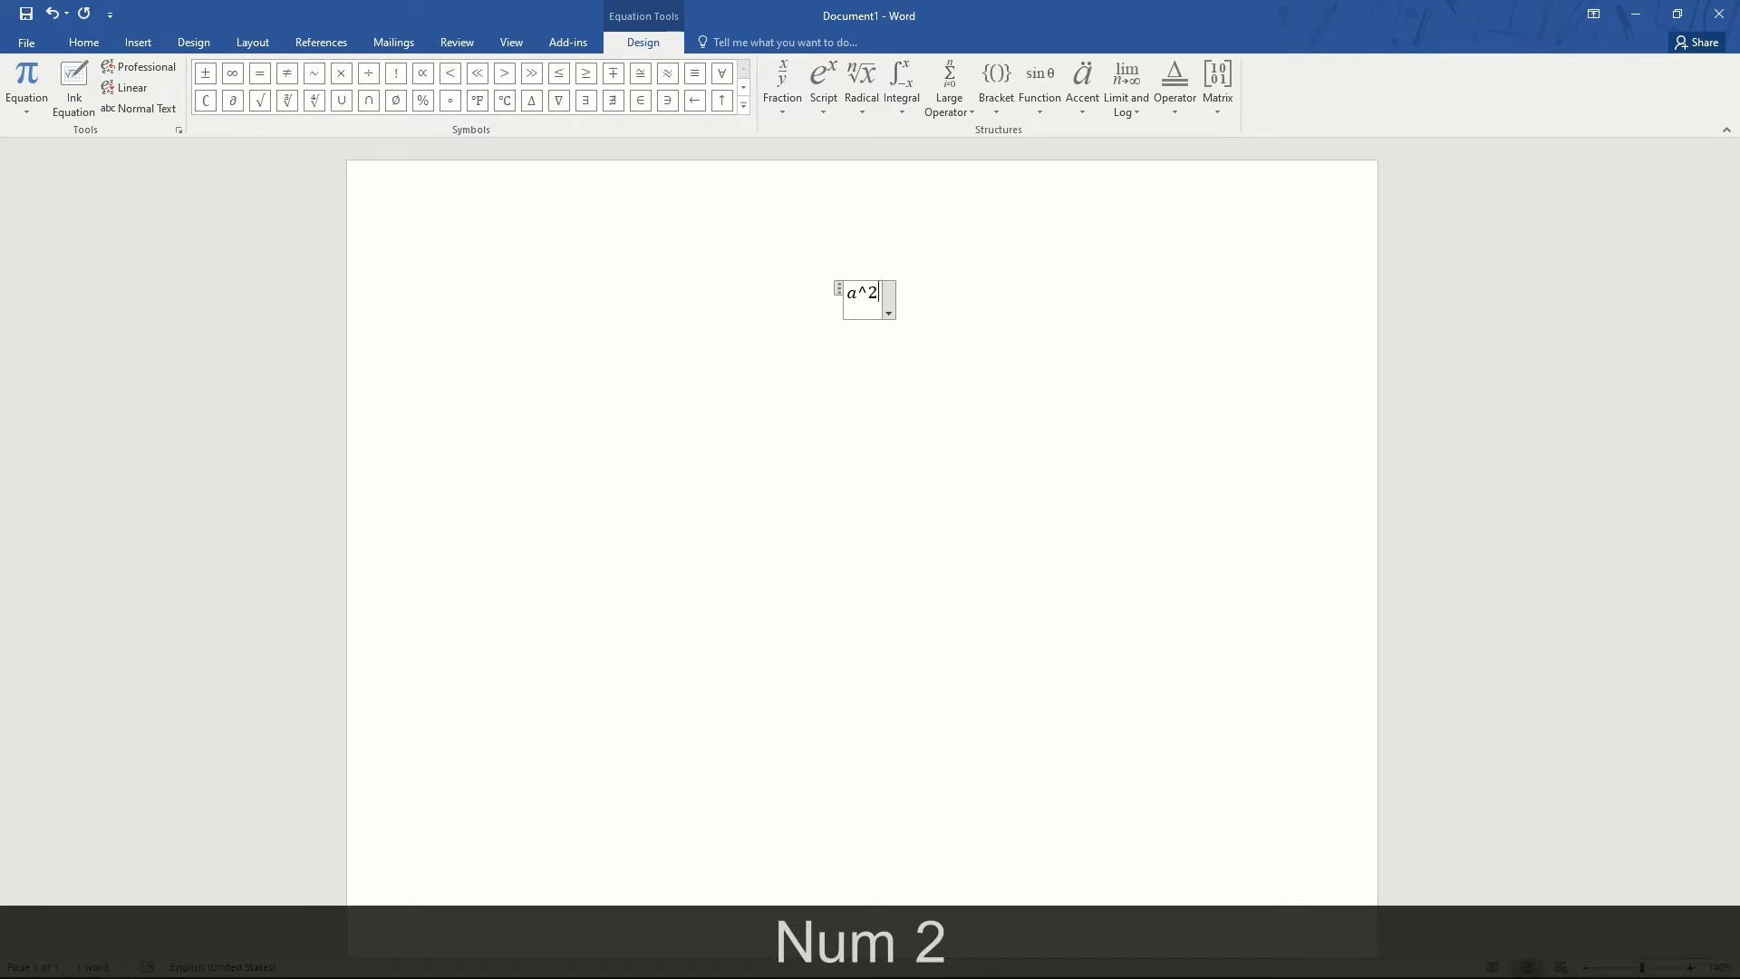
pyautogui.press('space')
pyautogui.write('+ ')
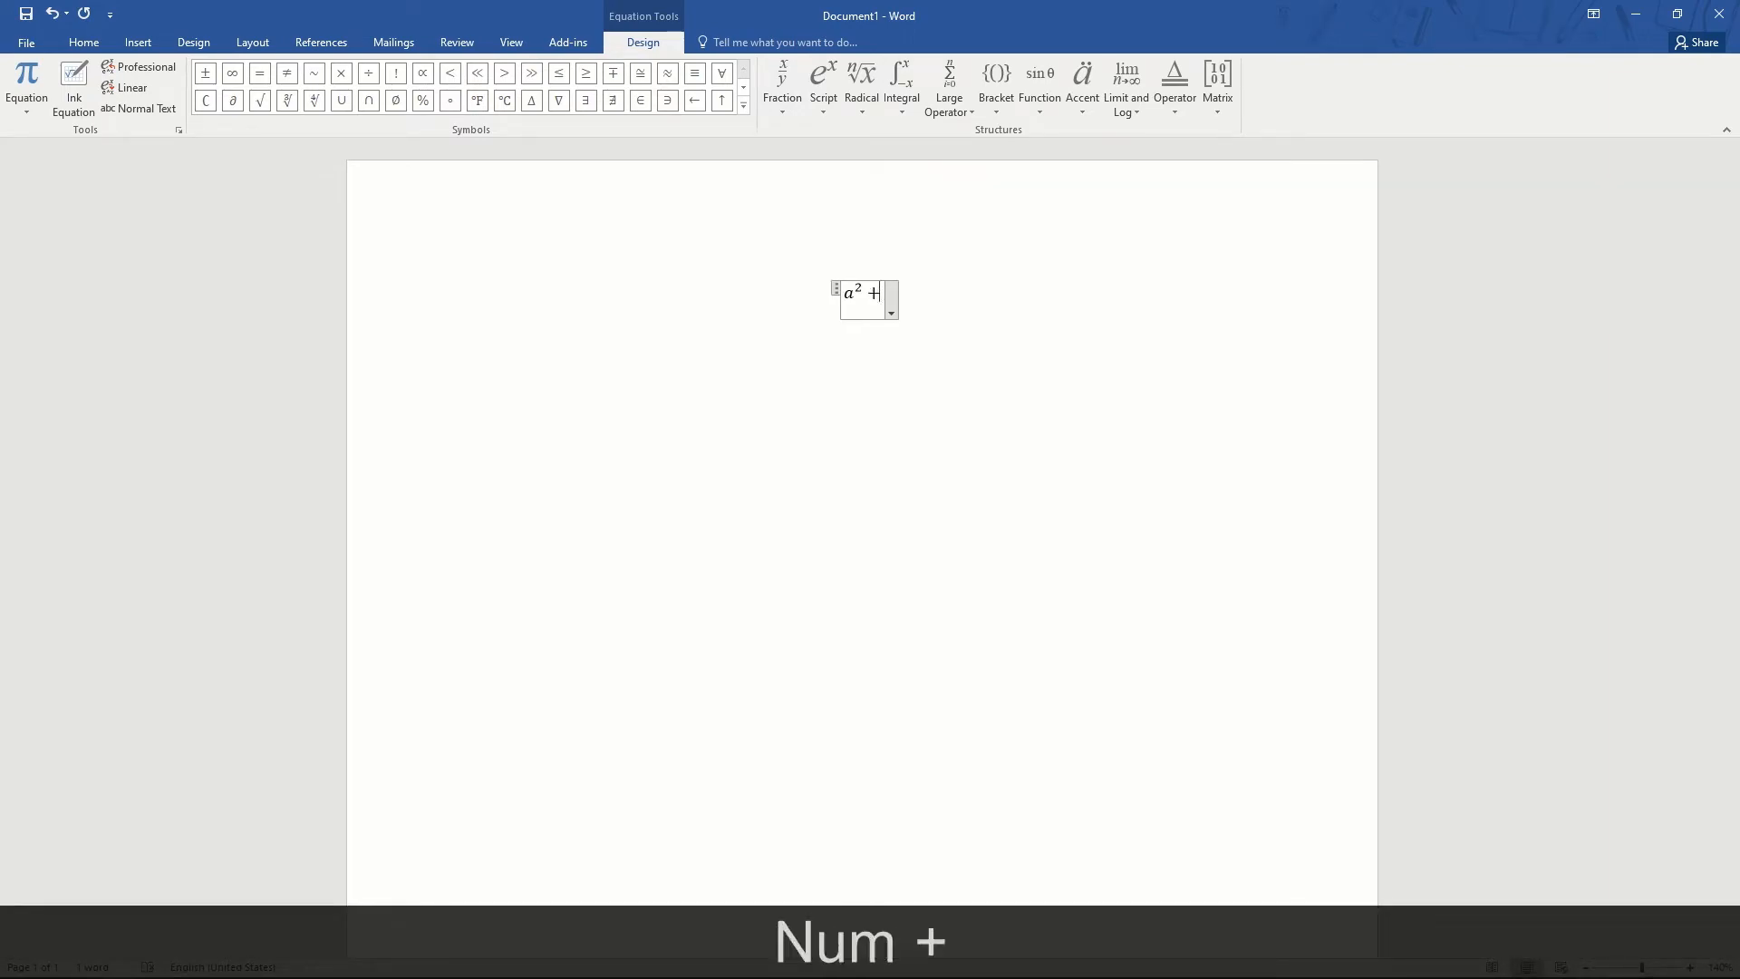
pyautogui.write('b^')
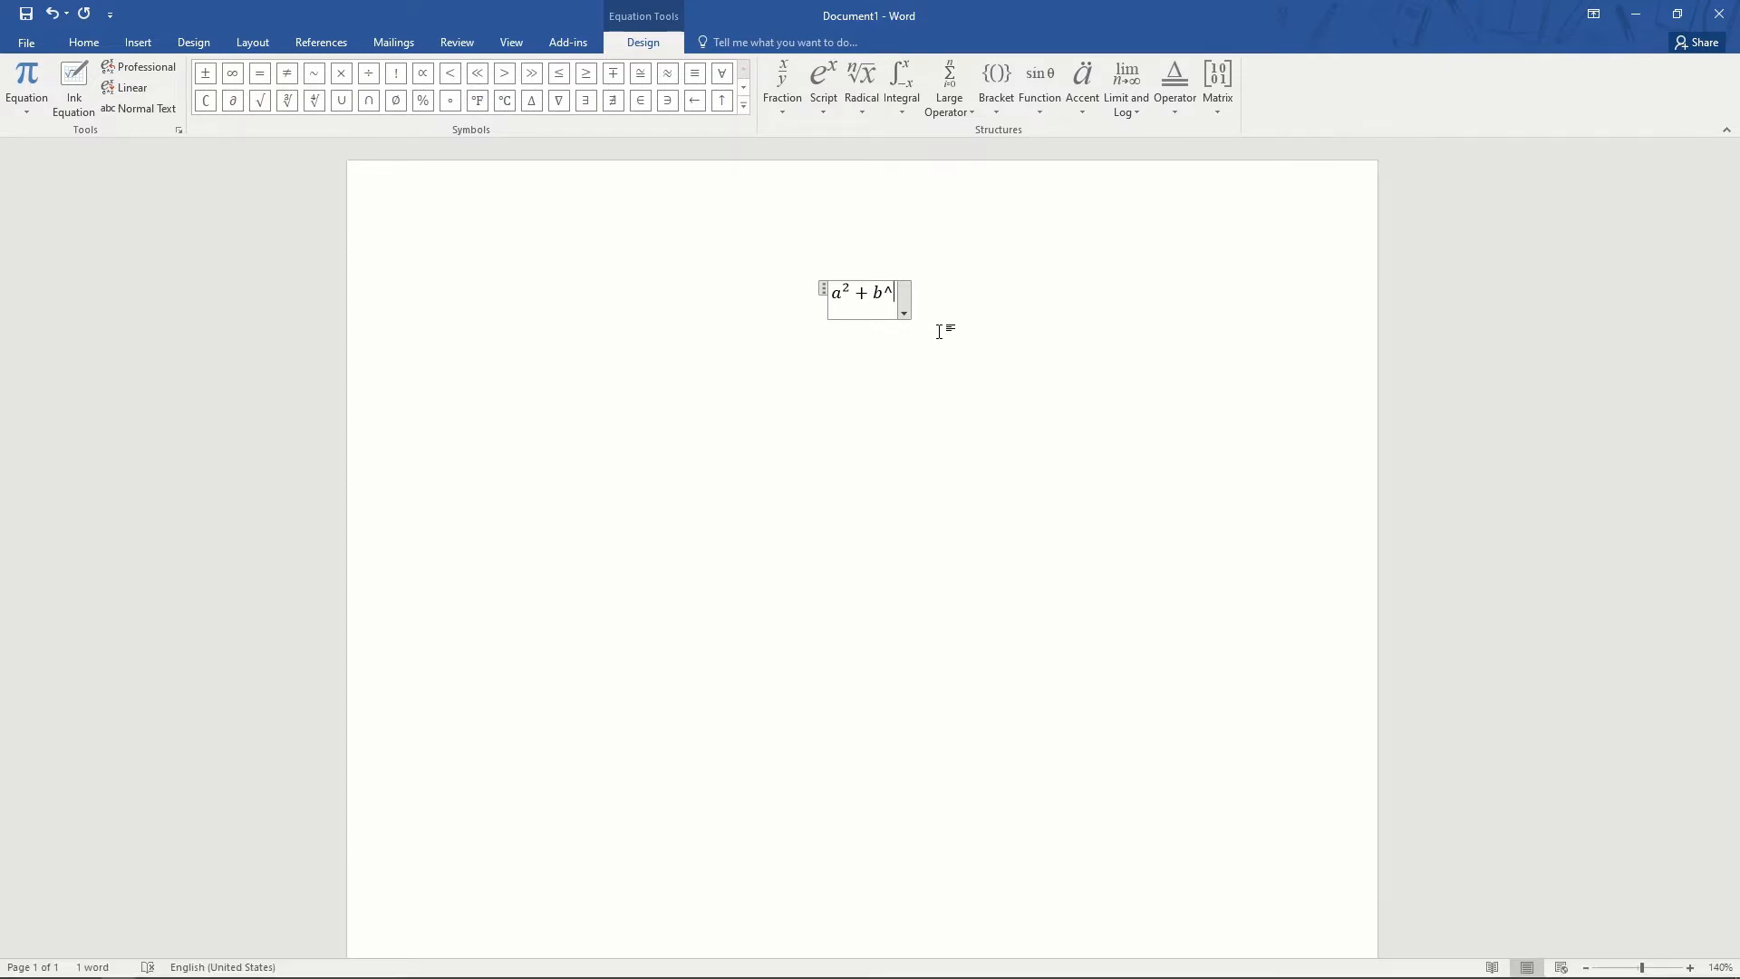
pyautogui.write('2 ')
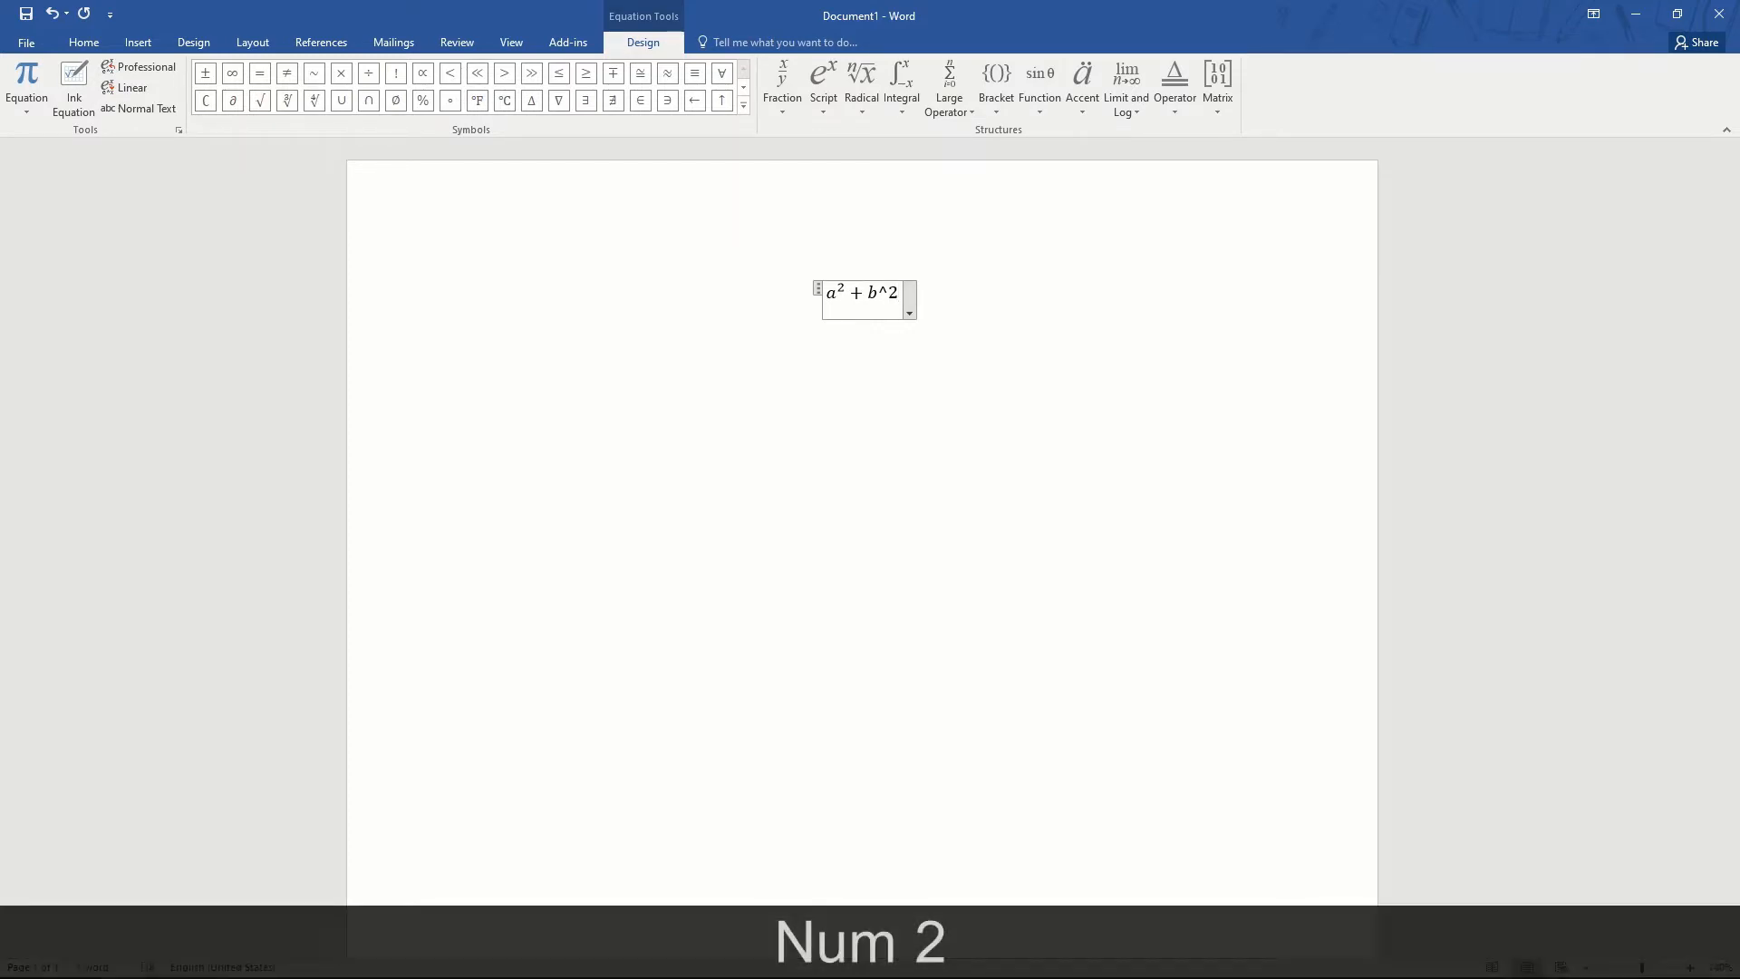
pyautogui.write('= ')
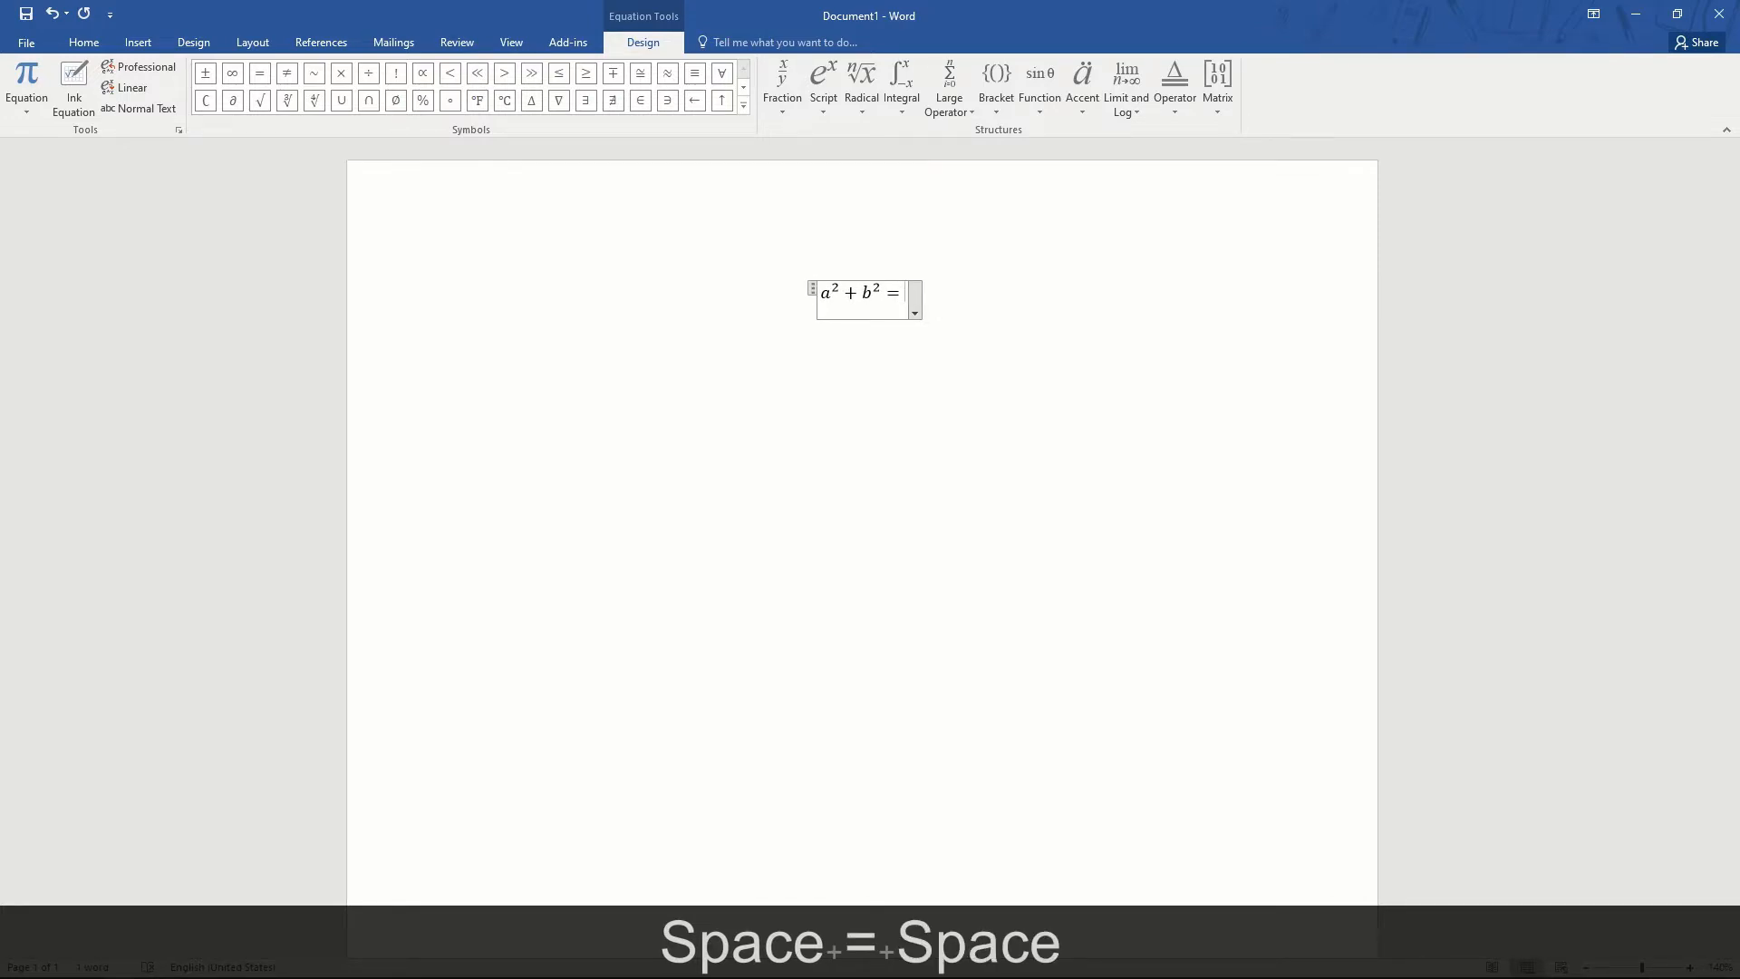
pyautogui.write('h_')
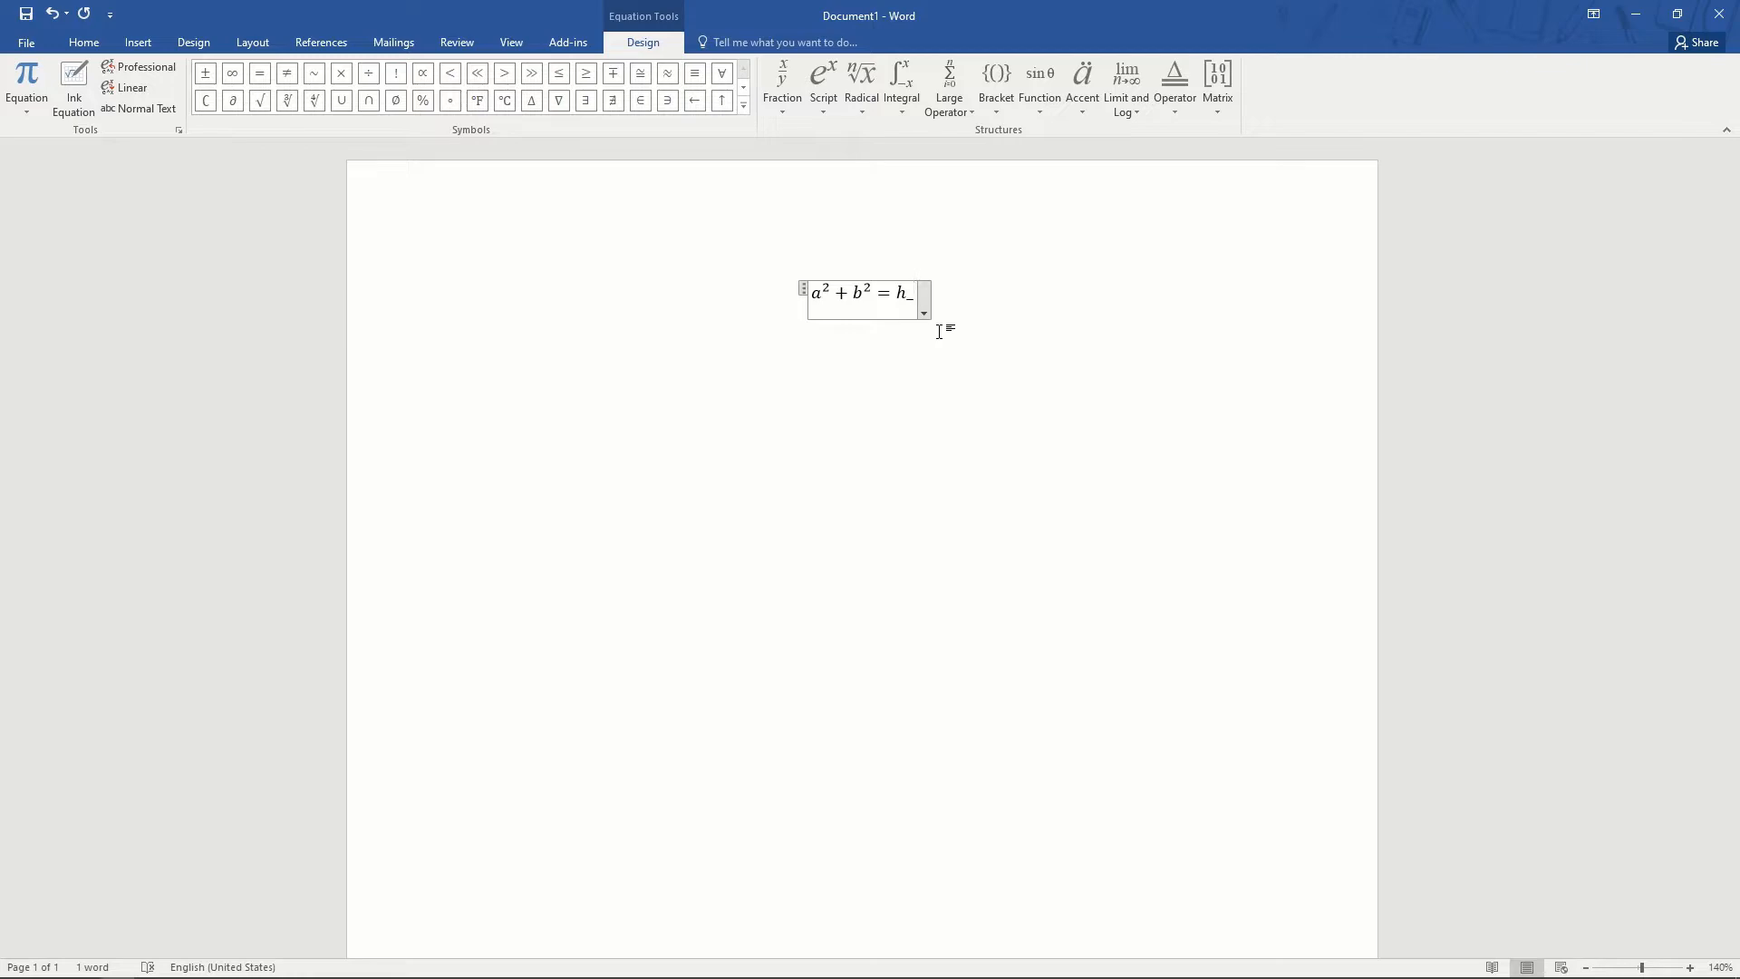
pyautogui.write('2 = h2')
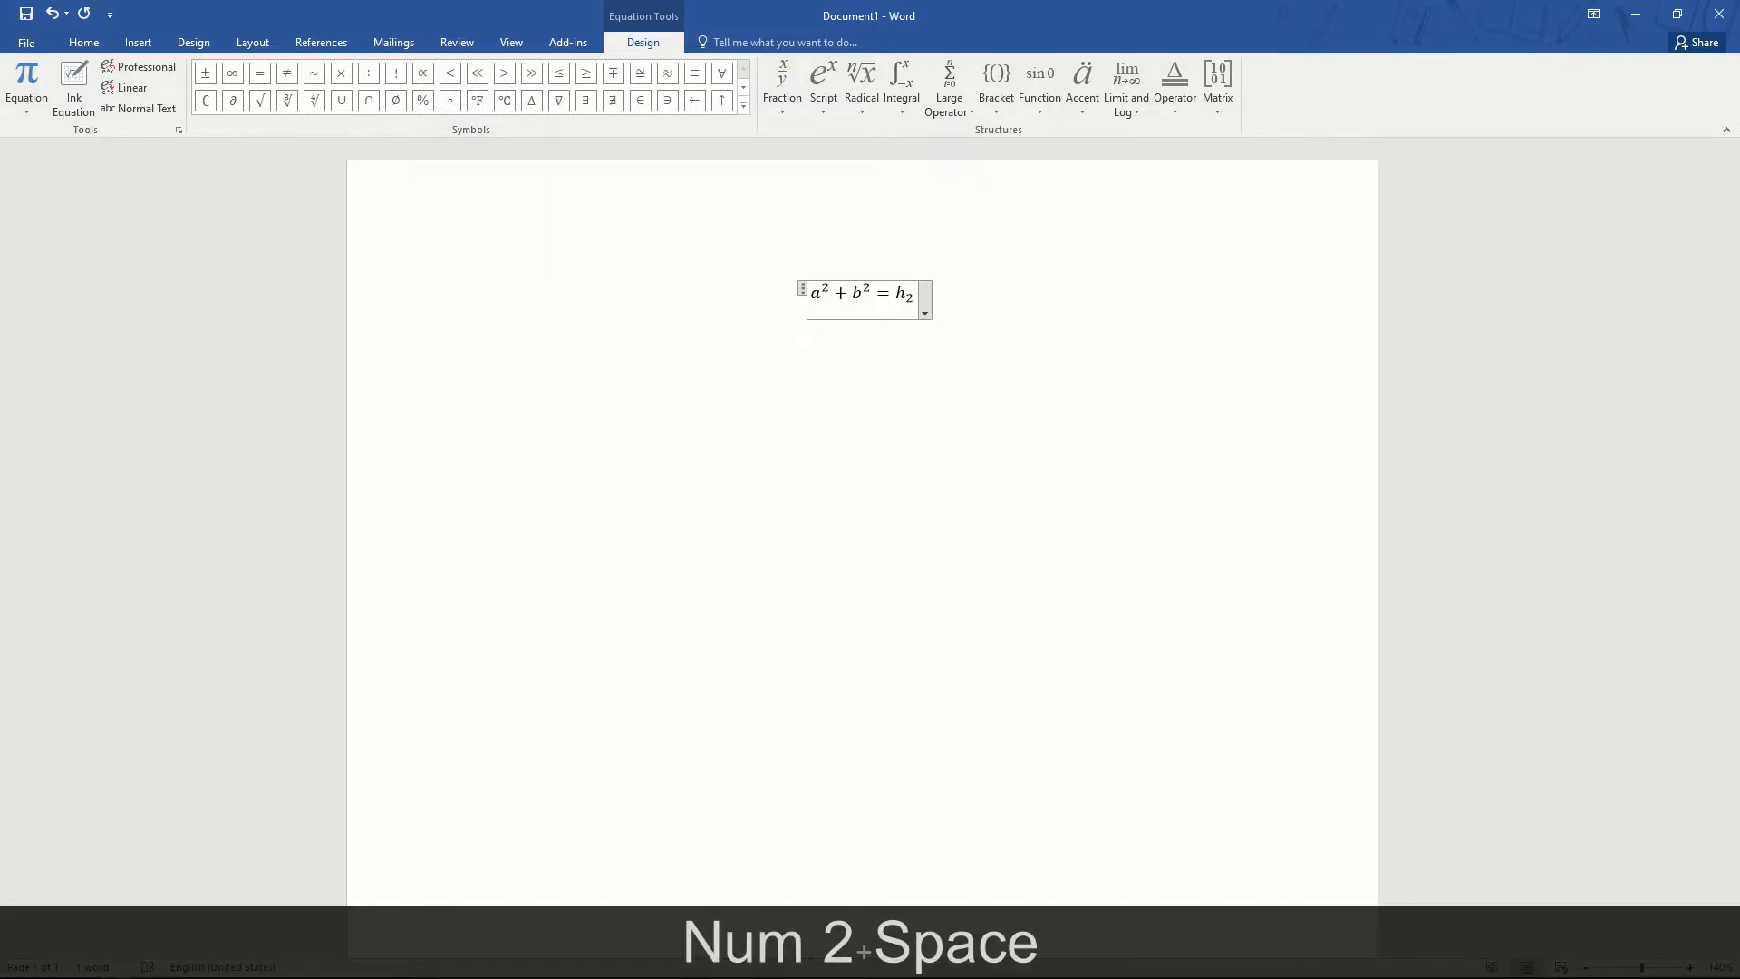
pyautogui.write('O')
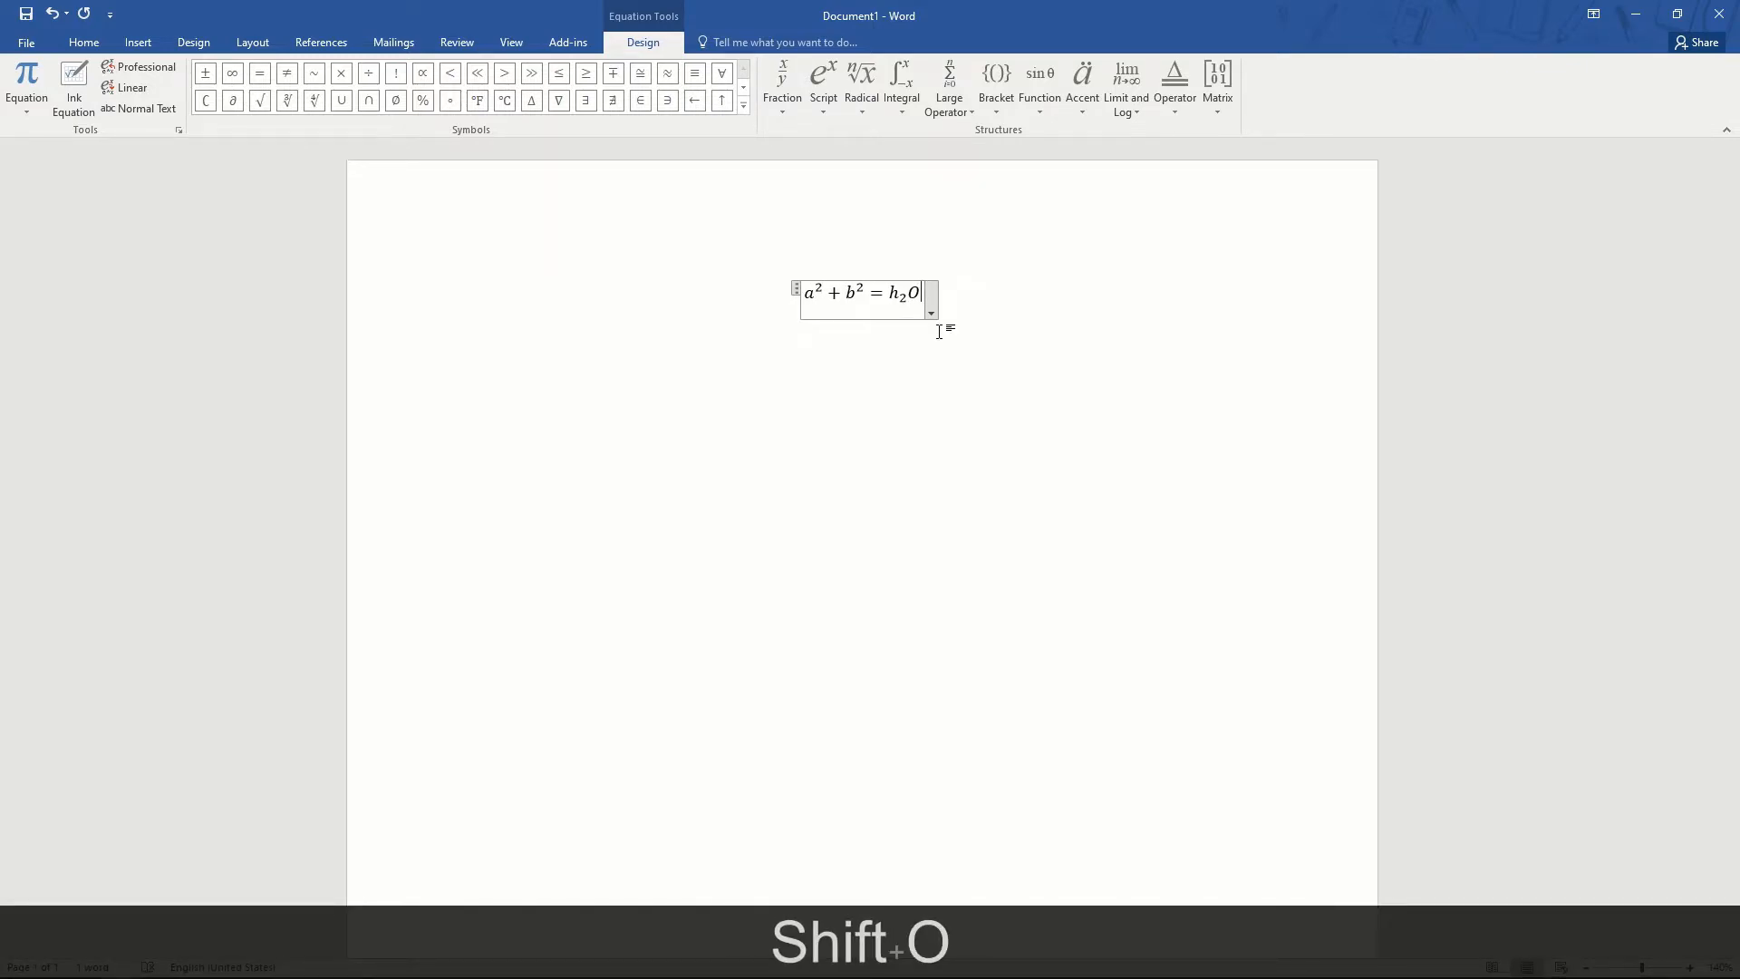
pyautogui.press('Left')
pyautogui.press('Left')
pyautogui.press('Left')
pyautogui.press('Left')
pyautogui.press('Left')
pyautogui.press('Left')
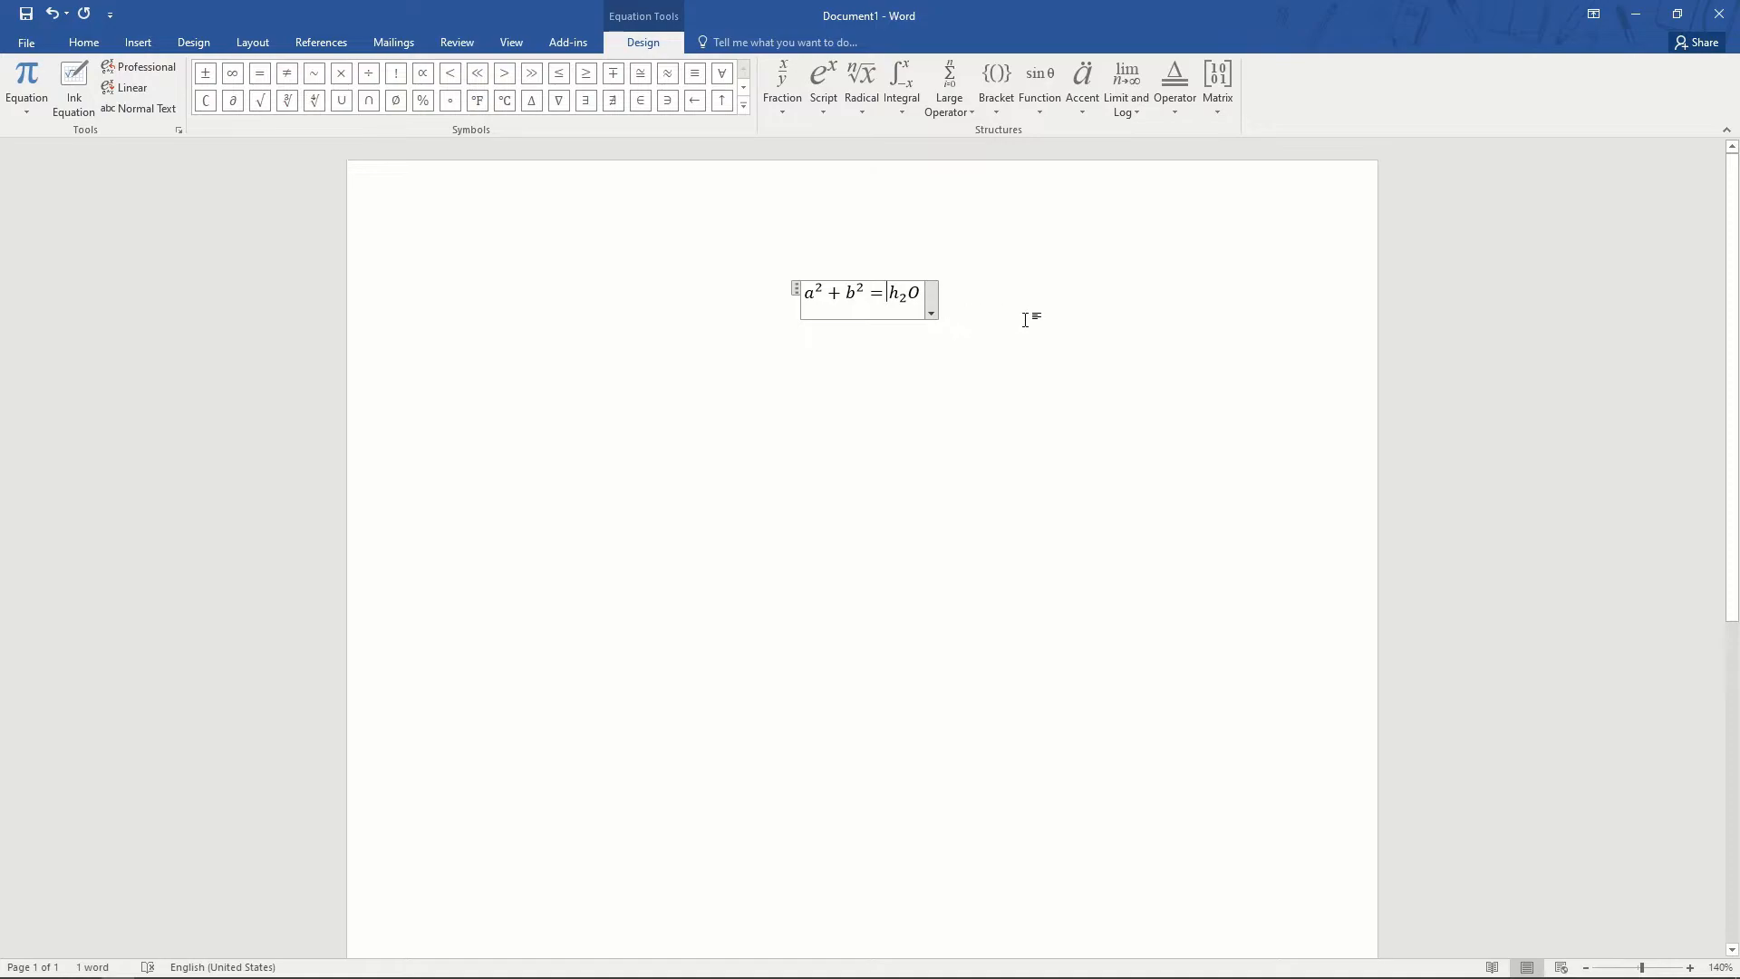
pyautogui.hotkey('ctrl', 'a')
# - Delete the typed equation and open Ink Equation from the Insert tab's Equation dropdown
pyautogui.press('Delete')
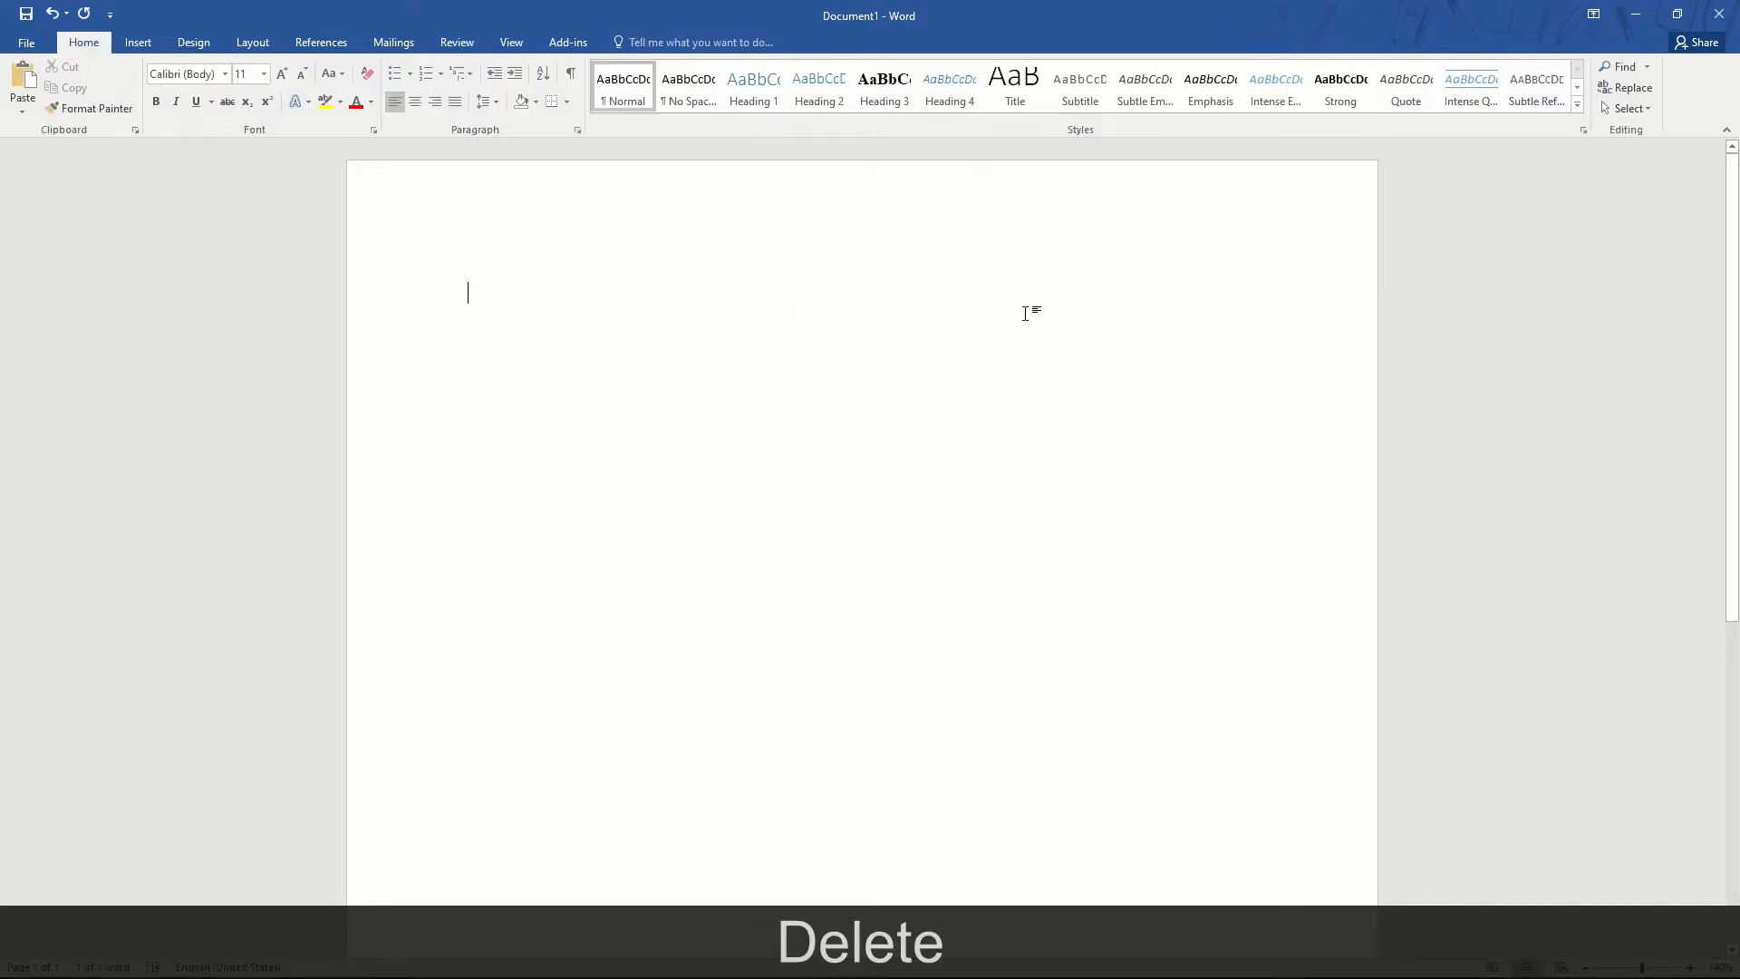
pyautogui.click(134, 43)
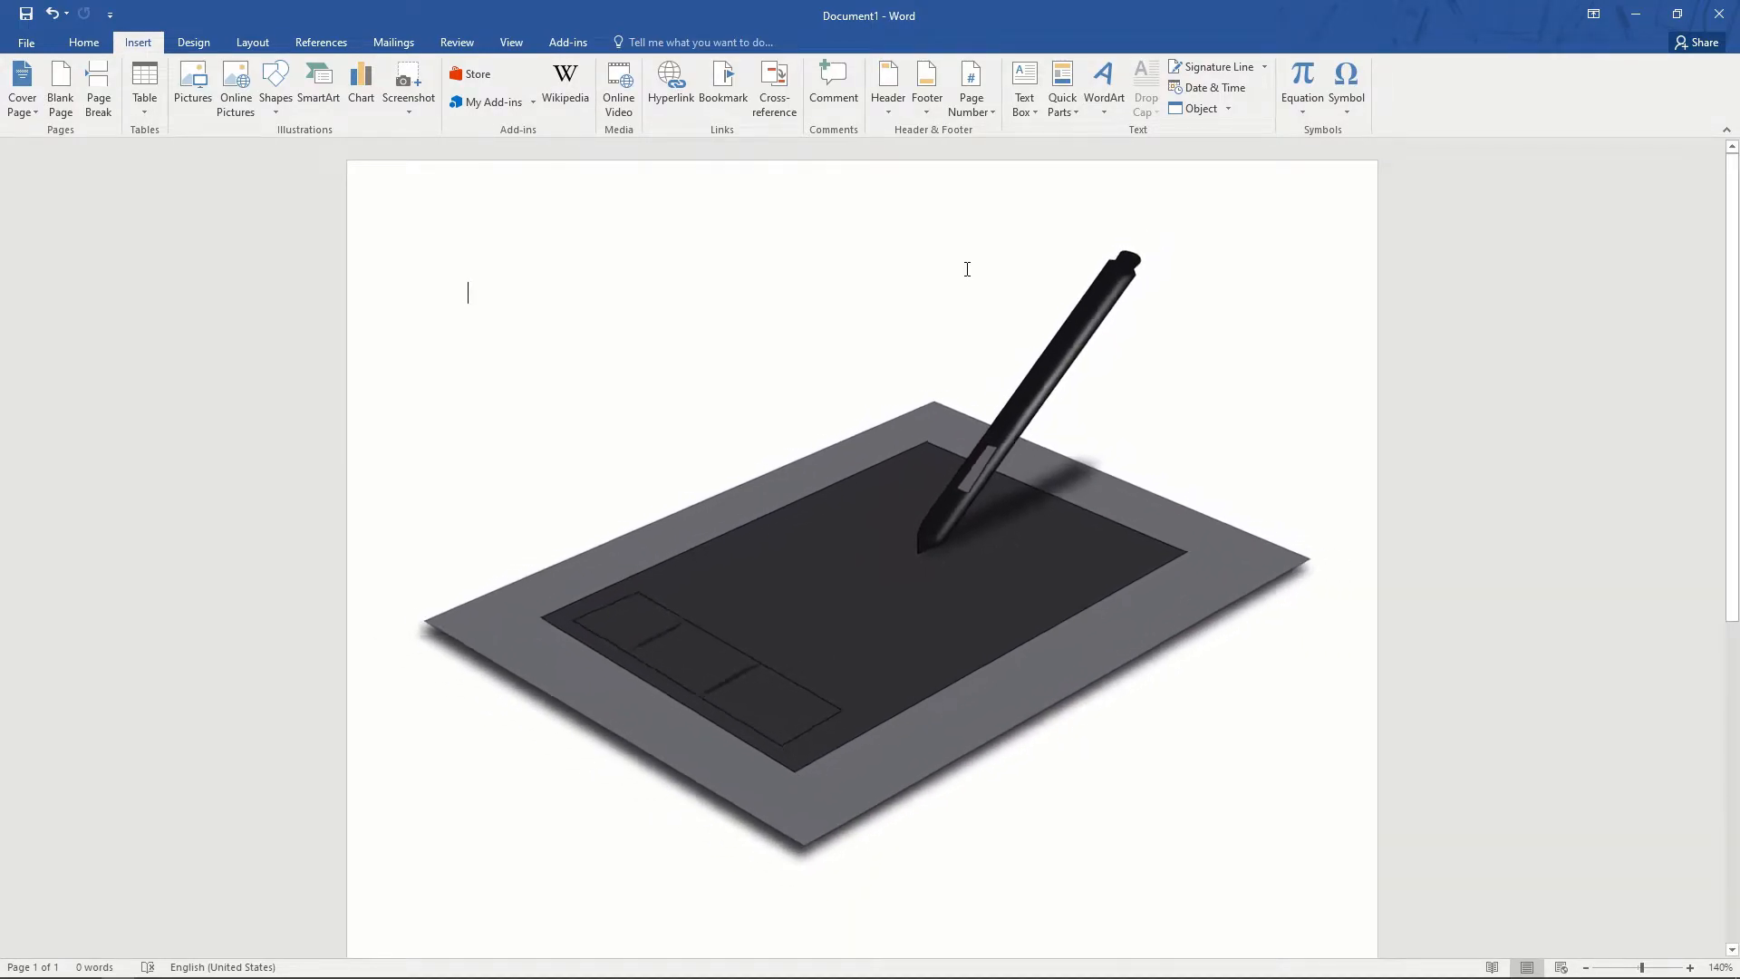
pyautogui.click(1313, 113)
pyautogui.click(1325, 757)
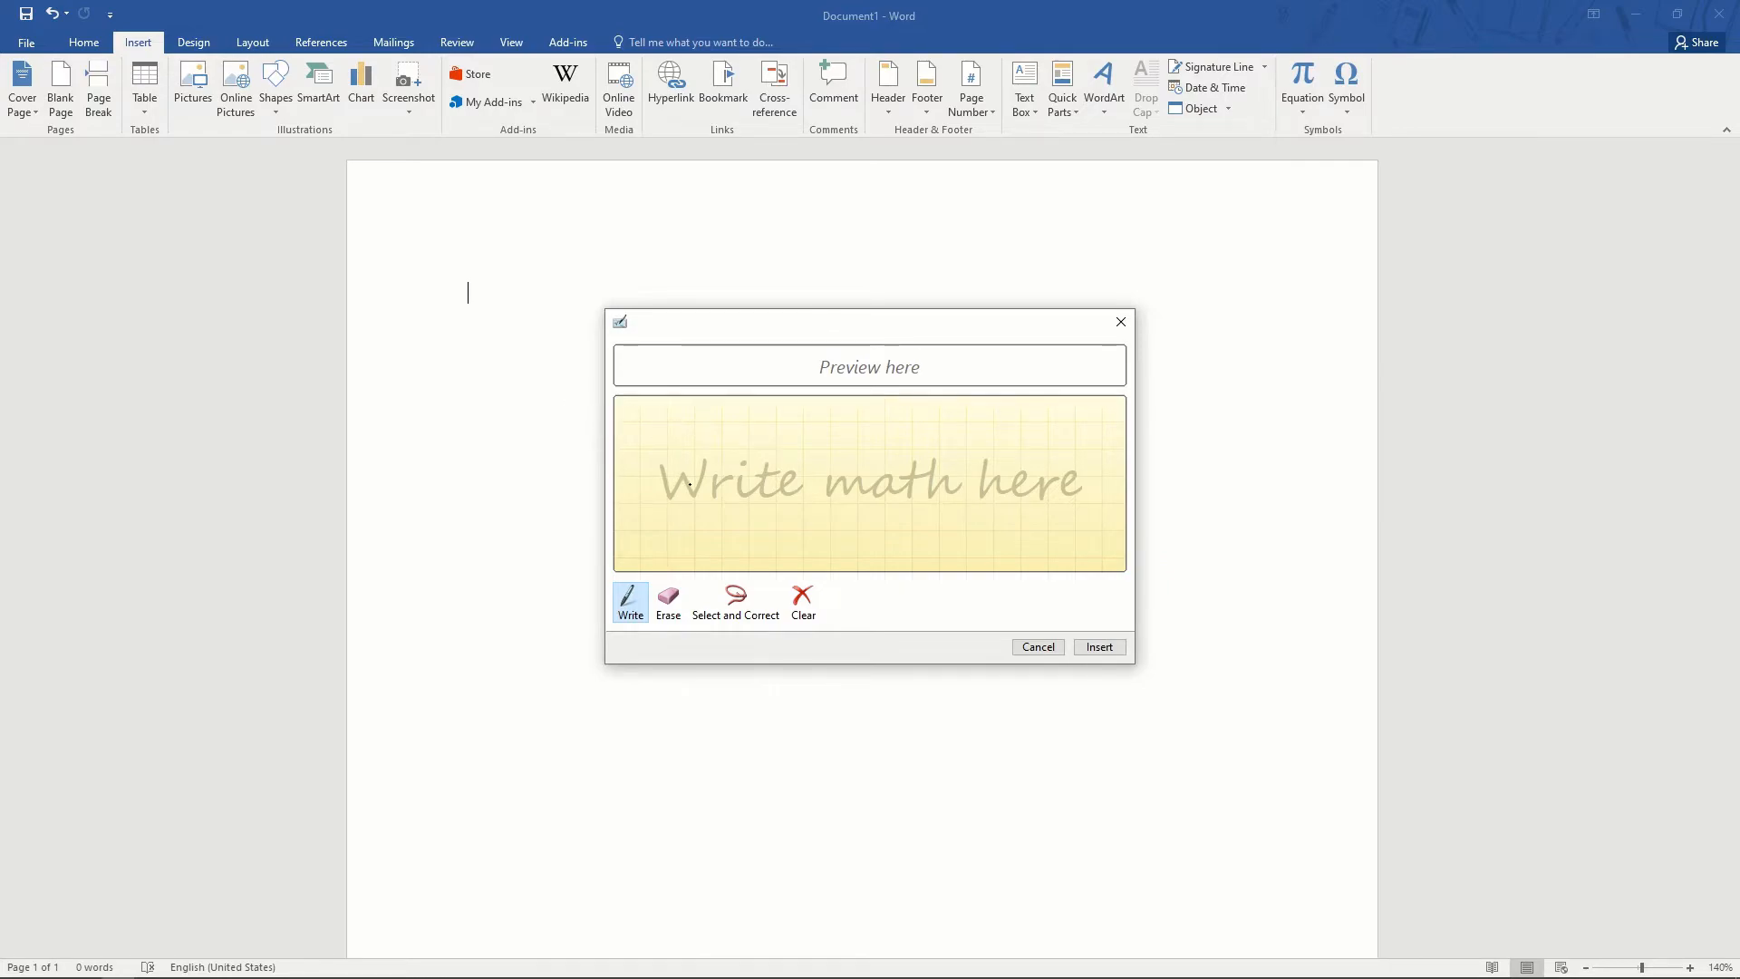
# - Handwrite a² + b² = abe in the Ink Equation pad and insert it into the page
pyautogui.moveTo(700, 482); pyautogui.dragTo(706, 508)
pyautogui.moveTo(689, 444)
pyautogui.mouseDown()
pyautogui.moveTo(766, 495)
pyautogui.moveTo(746, 510)
pyautogui.moveTo(835, 469)
pyautogui.moveTo(911, 492)
pyautogui.mouseUp()
pyautogui.moveTo(888, 509); pyautogui.dragTo(1044, 488)
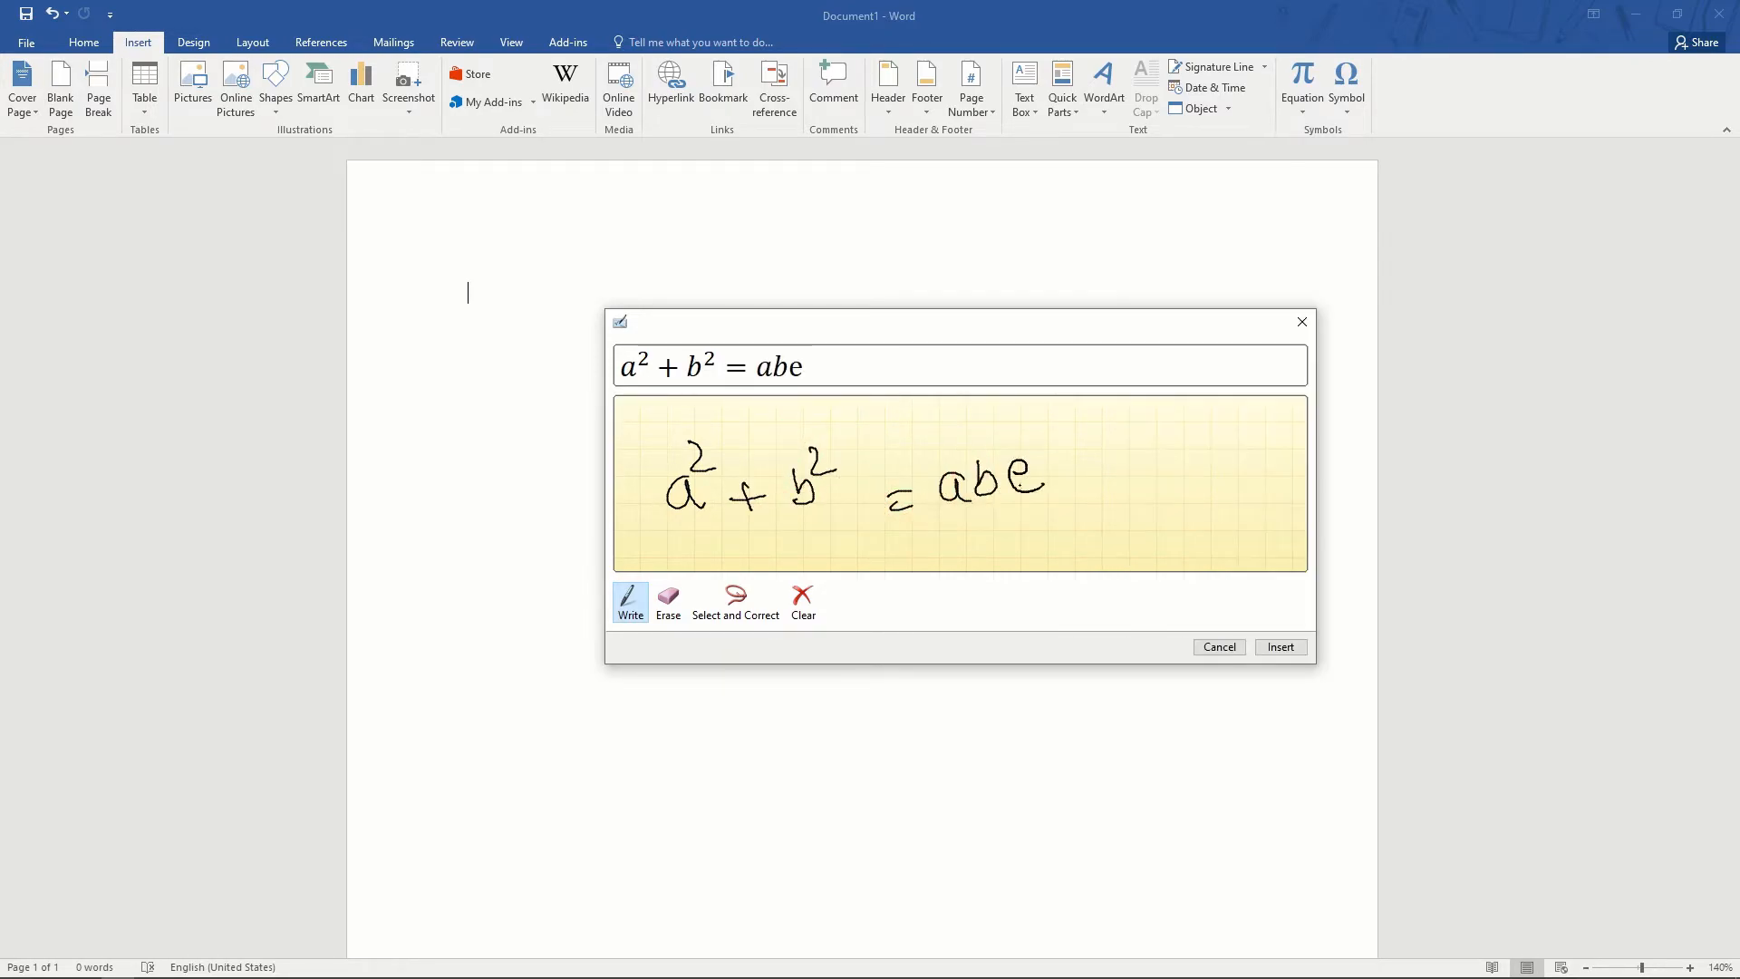
pyautogui.click(1281, 648)
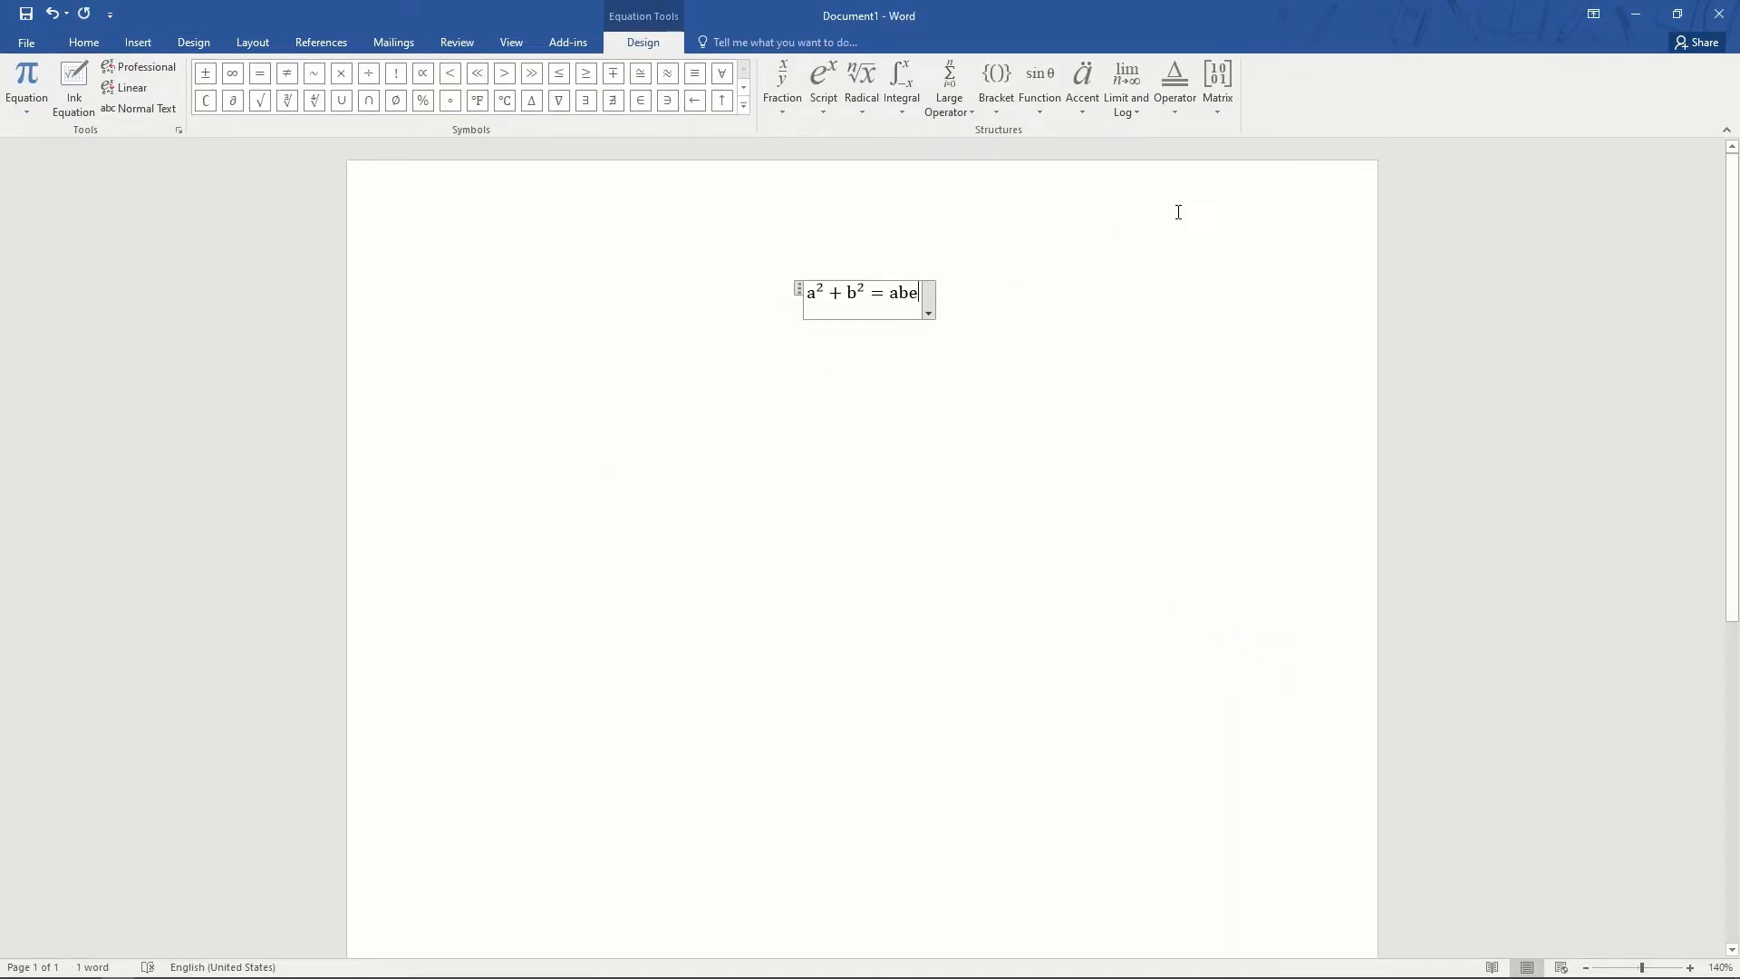
pyautogui.click(138, 43)
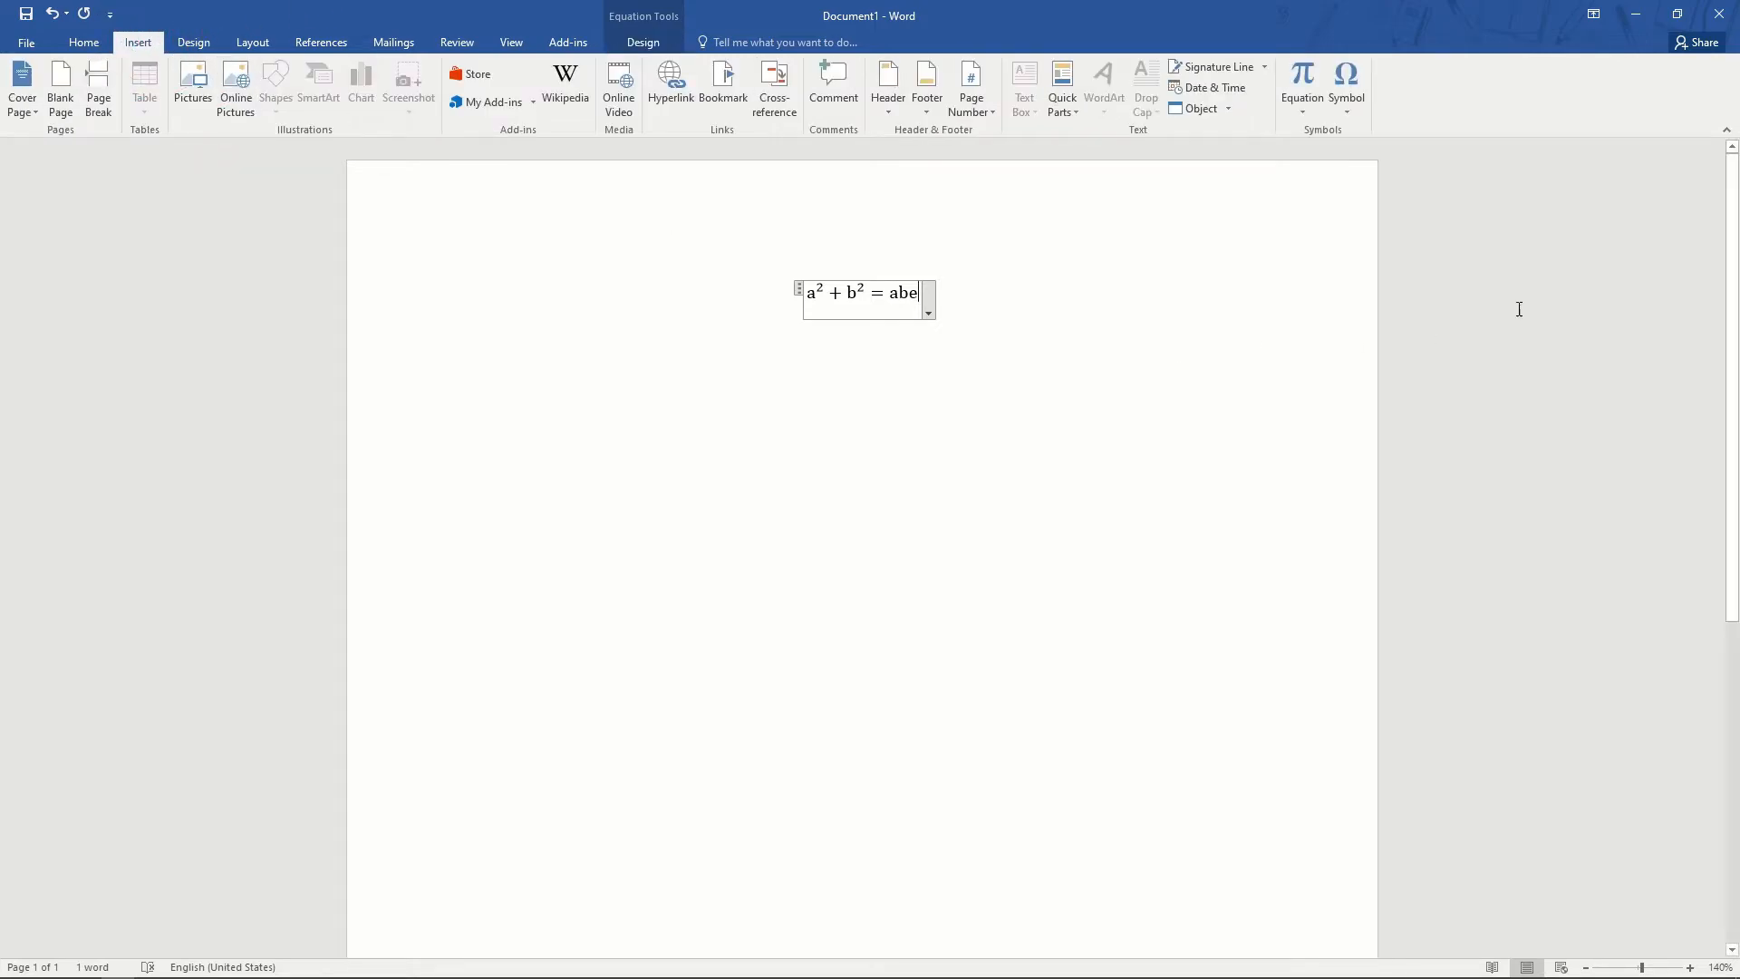
# - Handwrite sin θ = cos θ + √2ab as a second ink equation and insert it after abe
pyautogui.click(1306, 107)
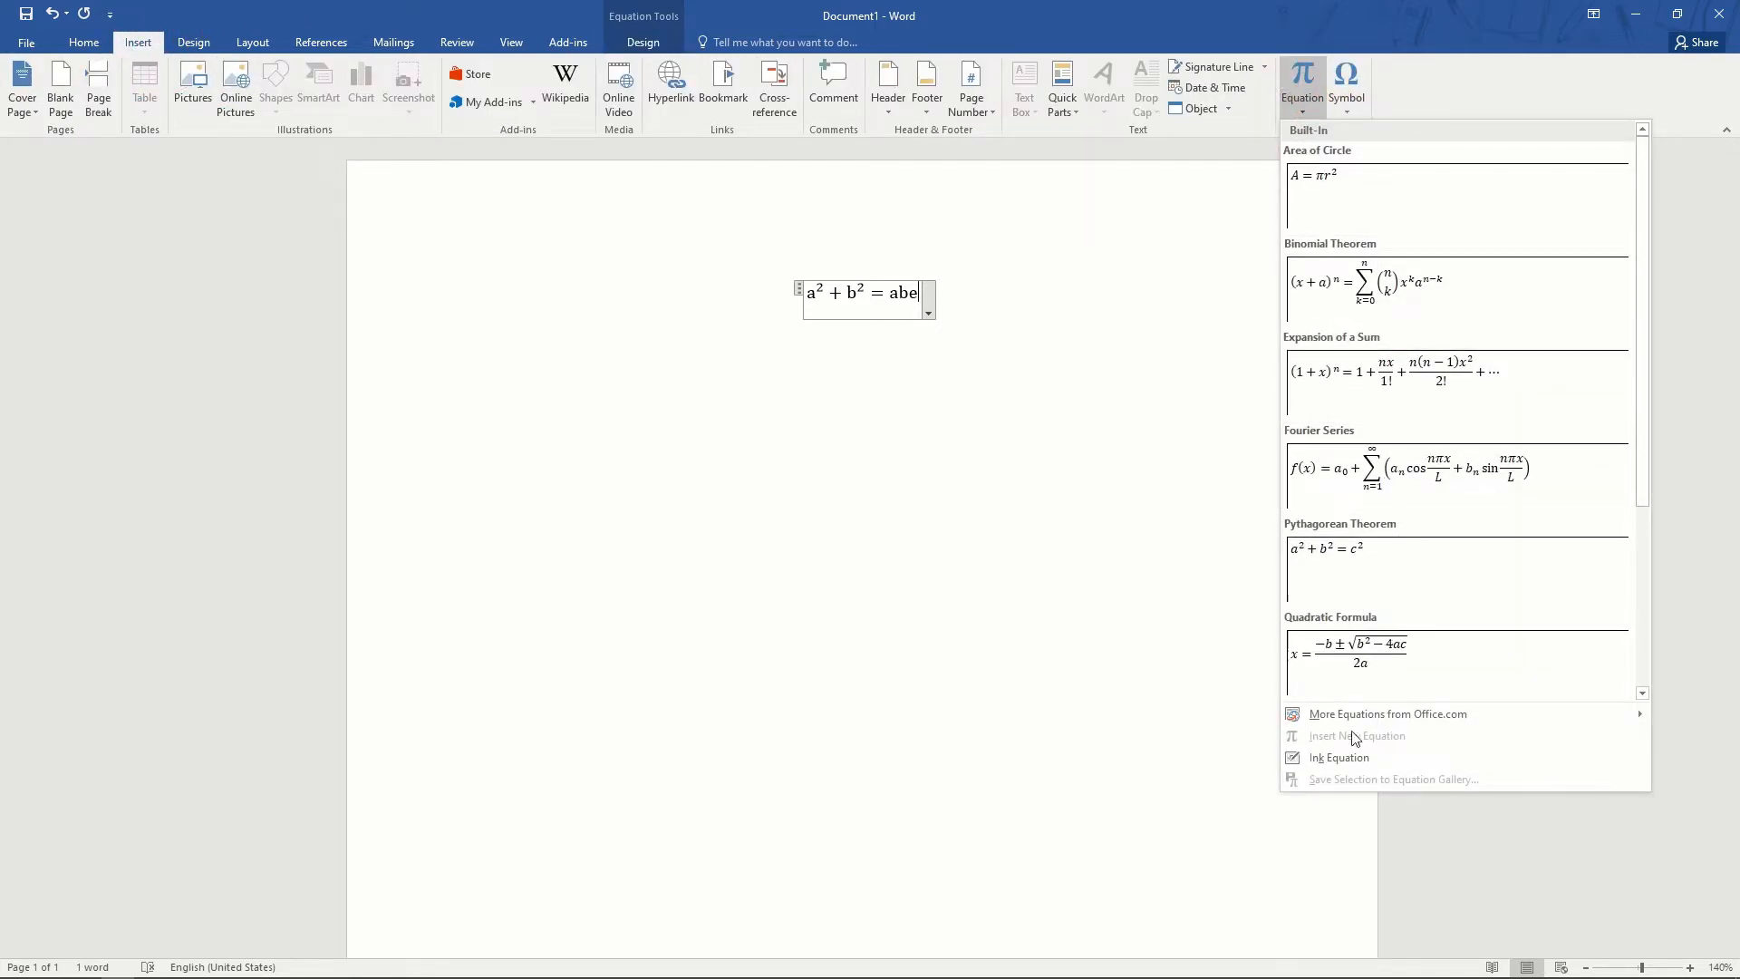
pyautogui.click(1322, 758)
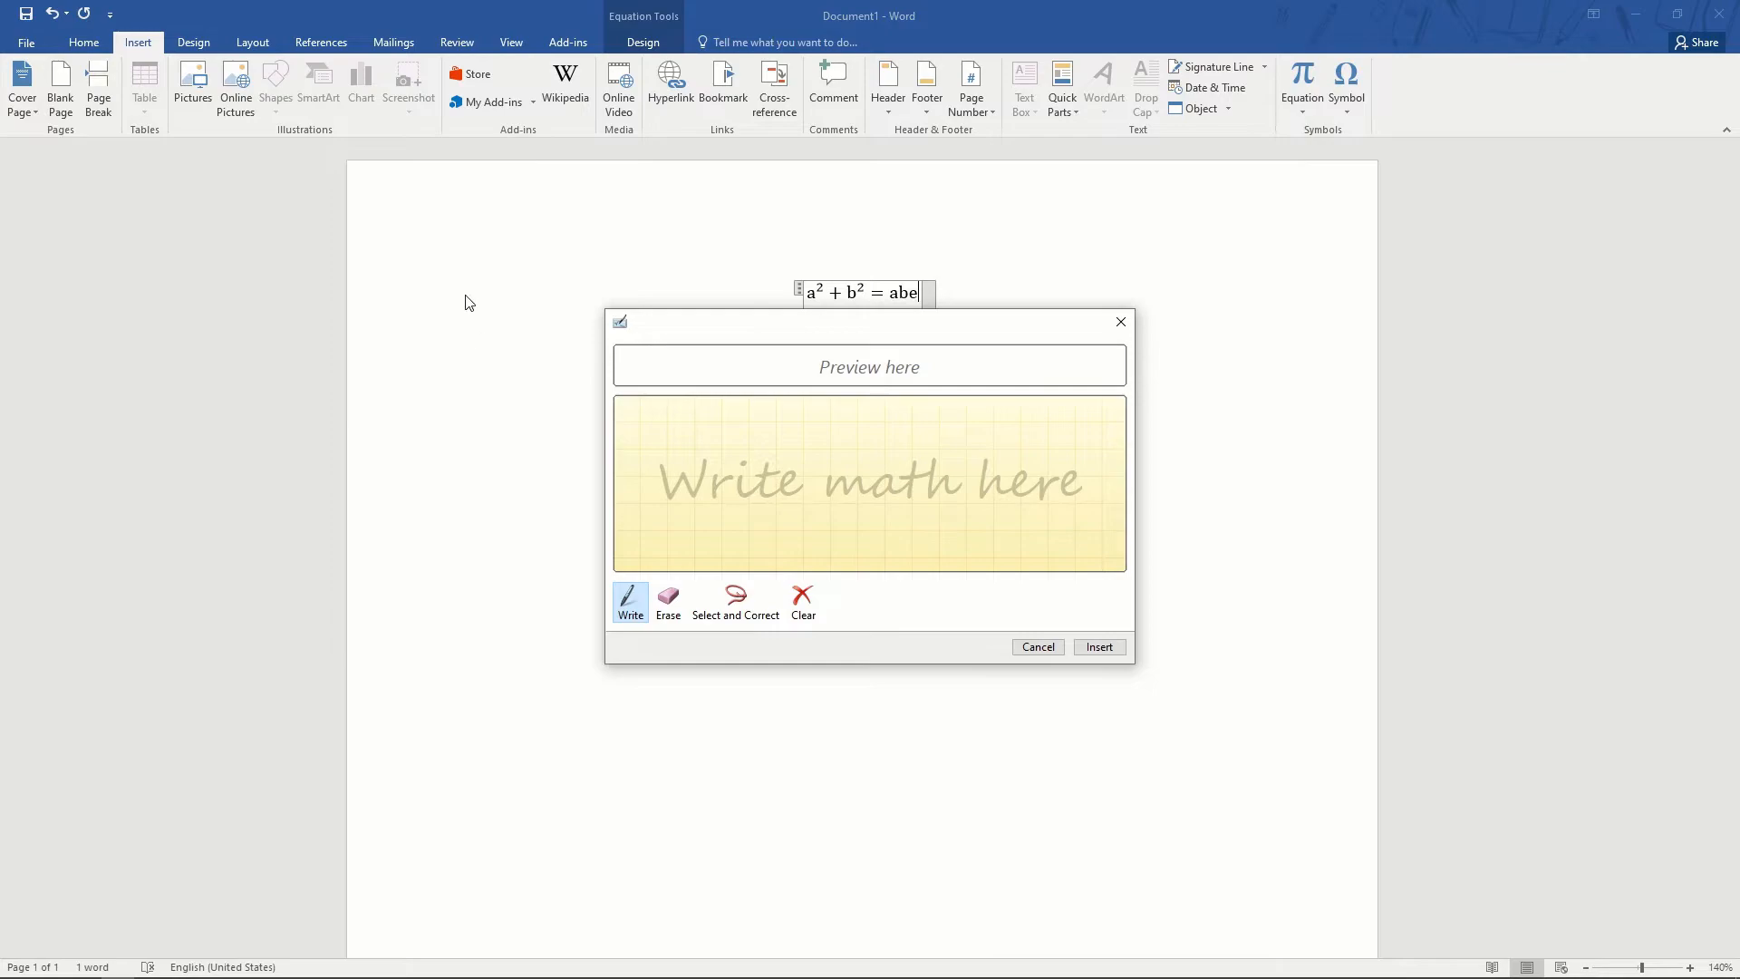
pyautogui.moveTo(678, 473)
pyautogui.mouseDown()
pyautogui.moveTo(668, 506)
pyautogui.moveTo(718, 485)
pyautogui.moveTo(728, 500)
pyautogui.moveTo(765, 464)
pyautogui.moveTo(751, 459)
pyautogui.moveTo(837, 475)
pyautogui.mouseUp()
pyautogui.click(693, 473)
pyautogui.moveTo(814, 488)
pyautogui.mouseDown()
pyautogui.moveTo(887, 490)
pyautogui.moveTo(906, 467)
pyautogui.moveTo(920, 487)
pyautogui.moveTo(966, 449)
pyautogui.moveTo(977, 470)
pyautogui.moveTo(1052, 480)
pyautogui.moveTo(1137, 435)
pyautogui.moveTo(1095, 479)
pyautogui.moveTo(1125, 475)
pyautogui.mouseUp()
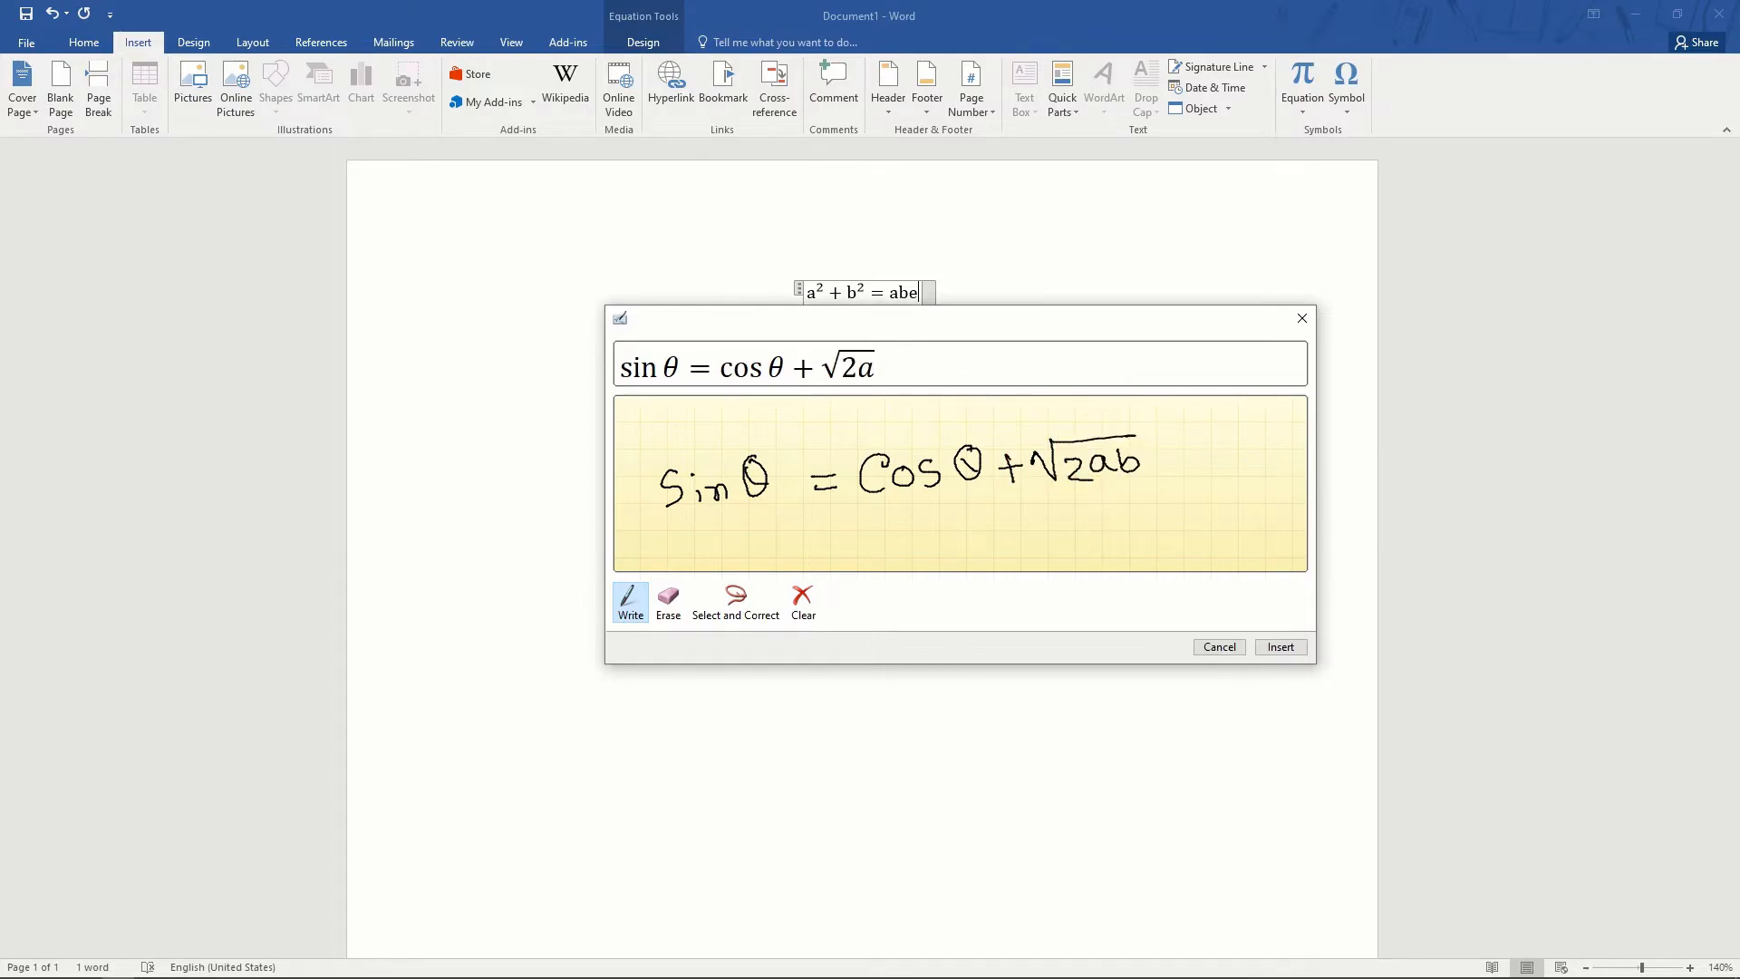
pyautogui.click(1283, 646)
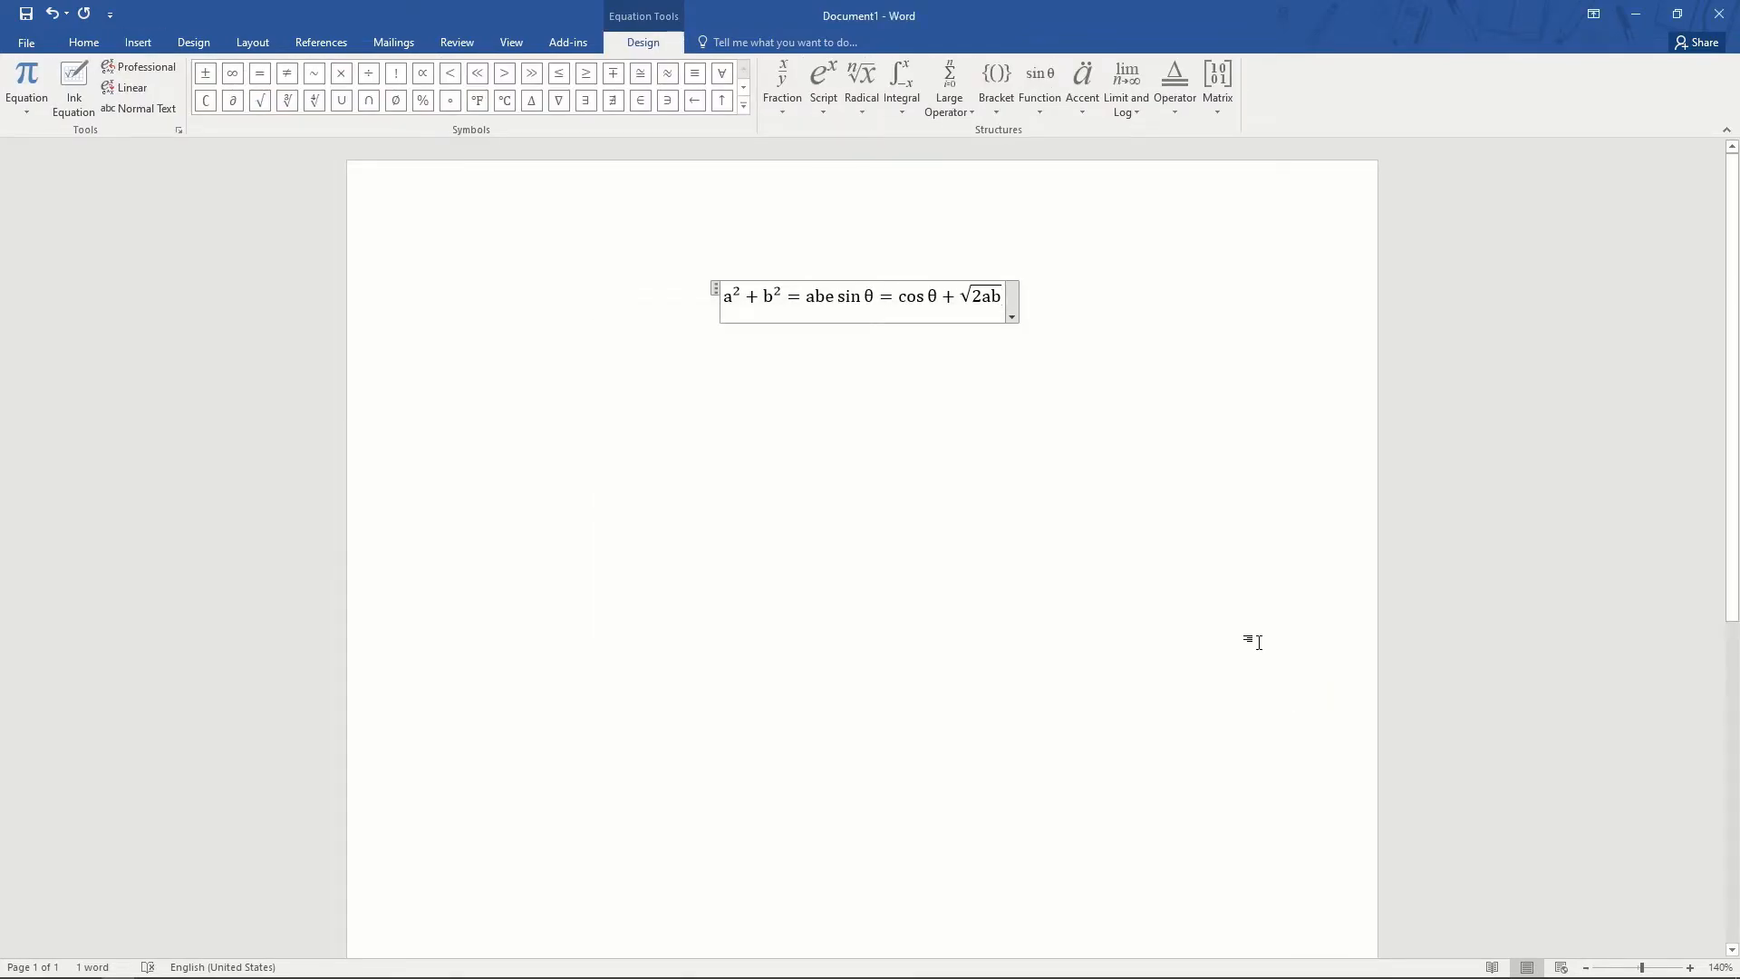
pyautogui.click(861, 86)
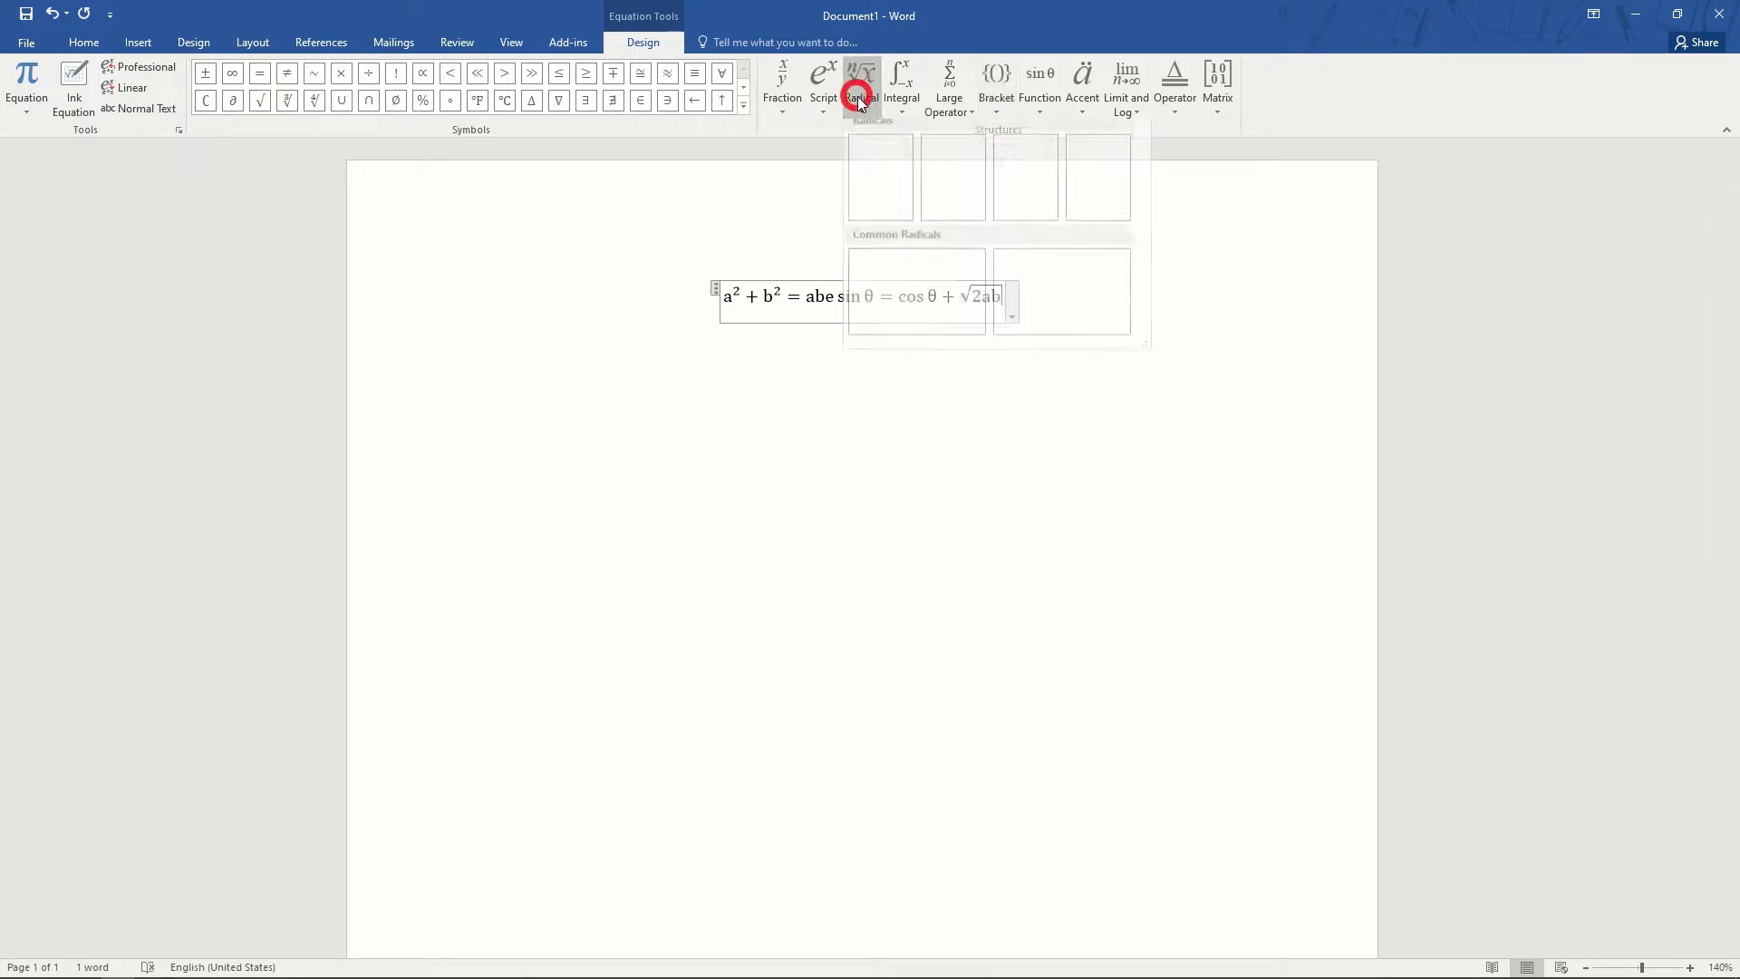
pyautogui.click(1101, 481)
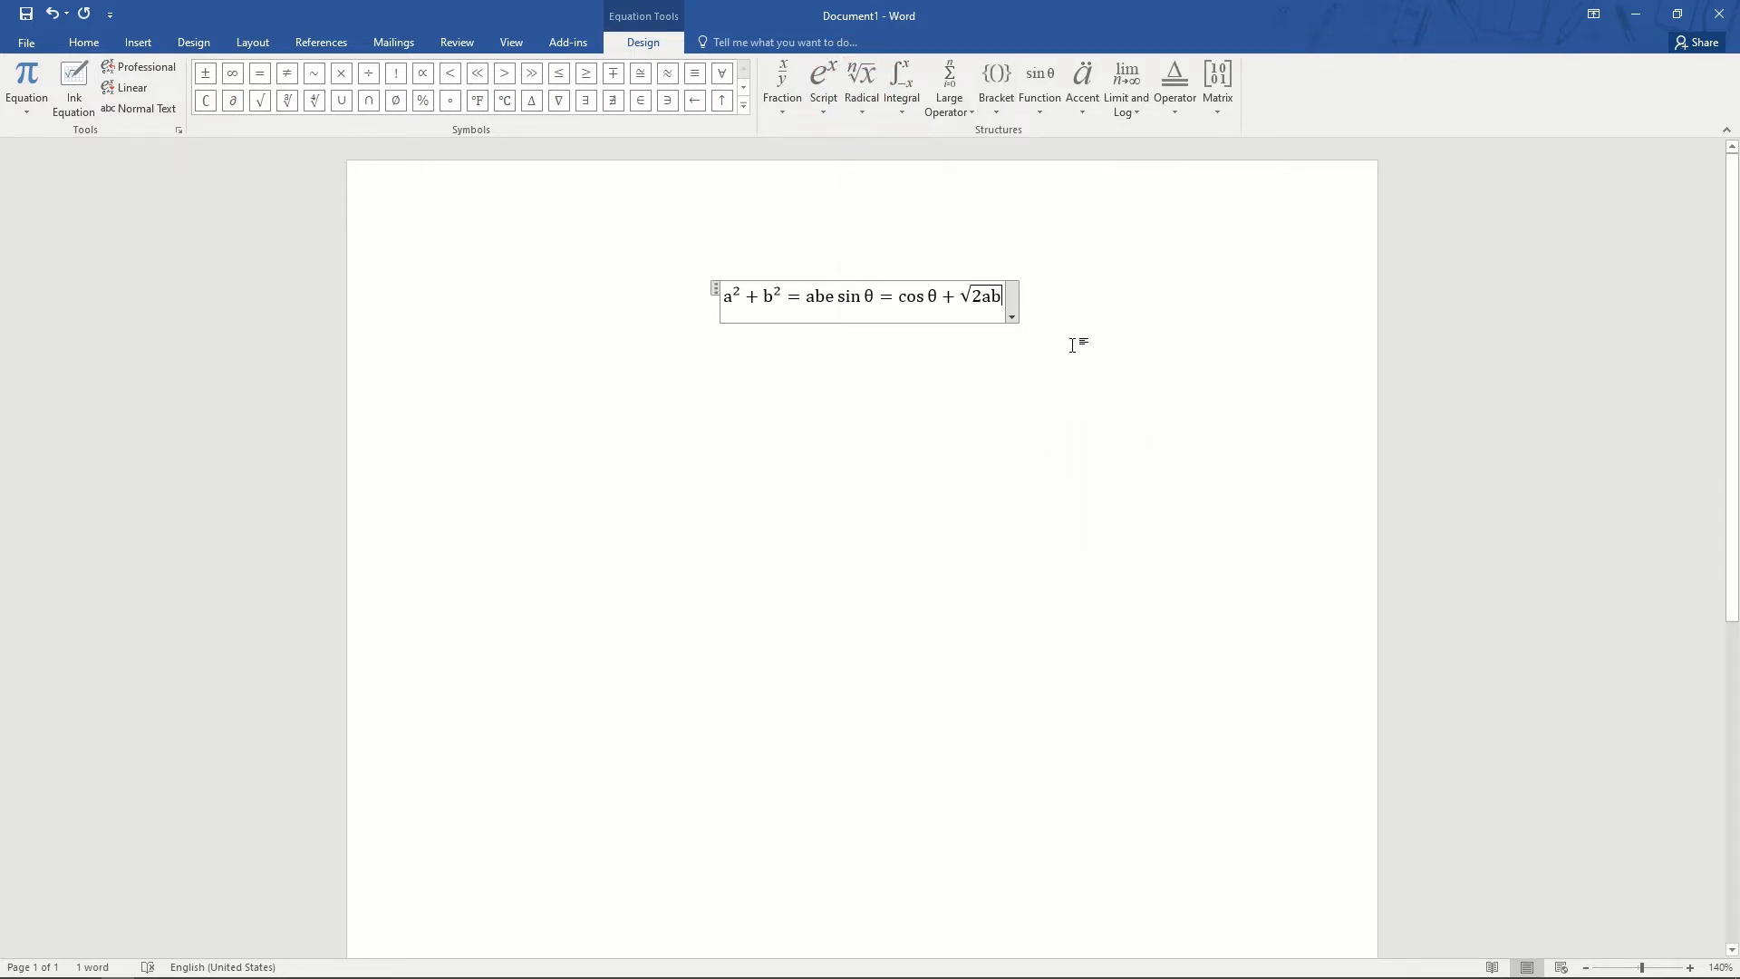
# - Select the whole equation with Ctrl+A and delete it, leaving a blank page
pyautogui.hotkey('ctrl', 'a')
pyautogui.press('Delete')
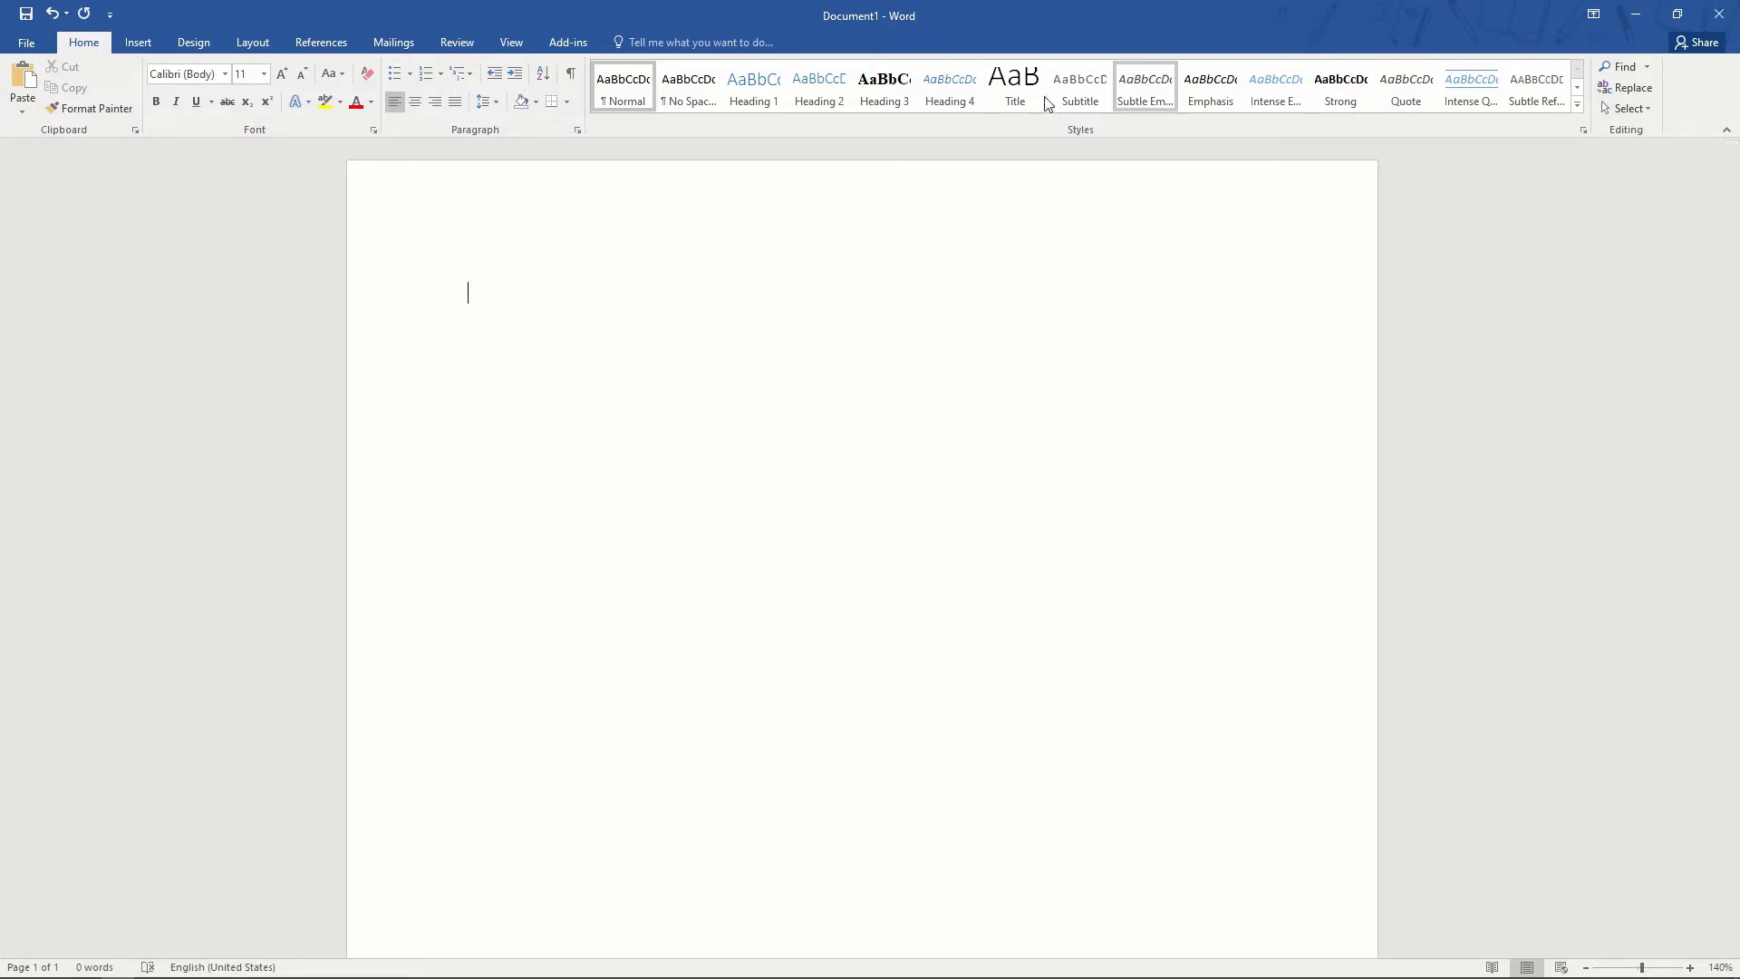
pyautogui.click(137, 43)
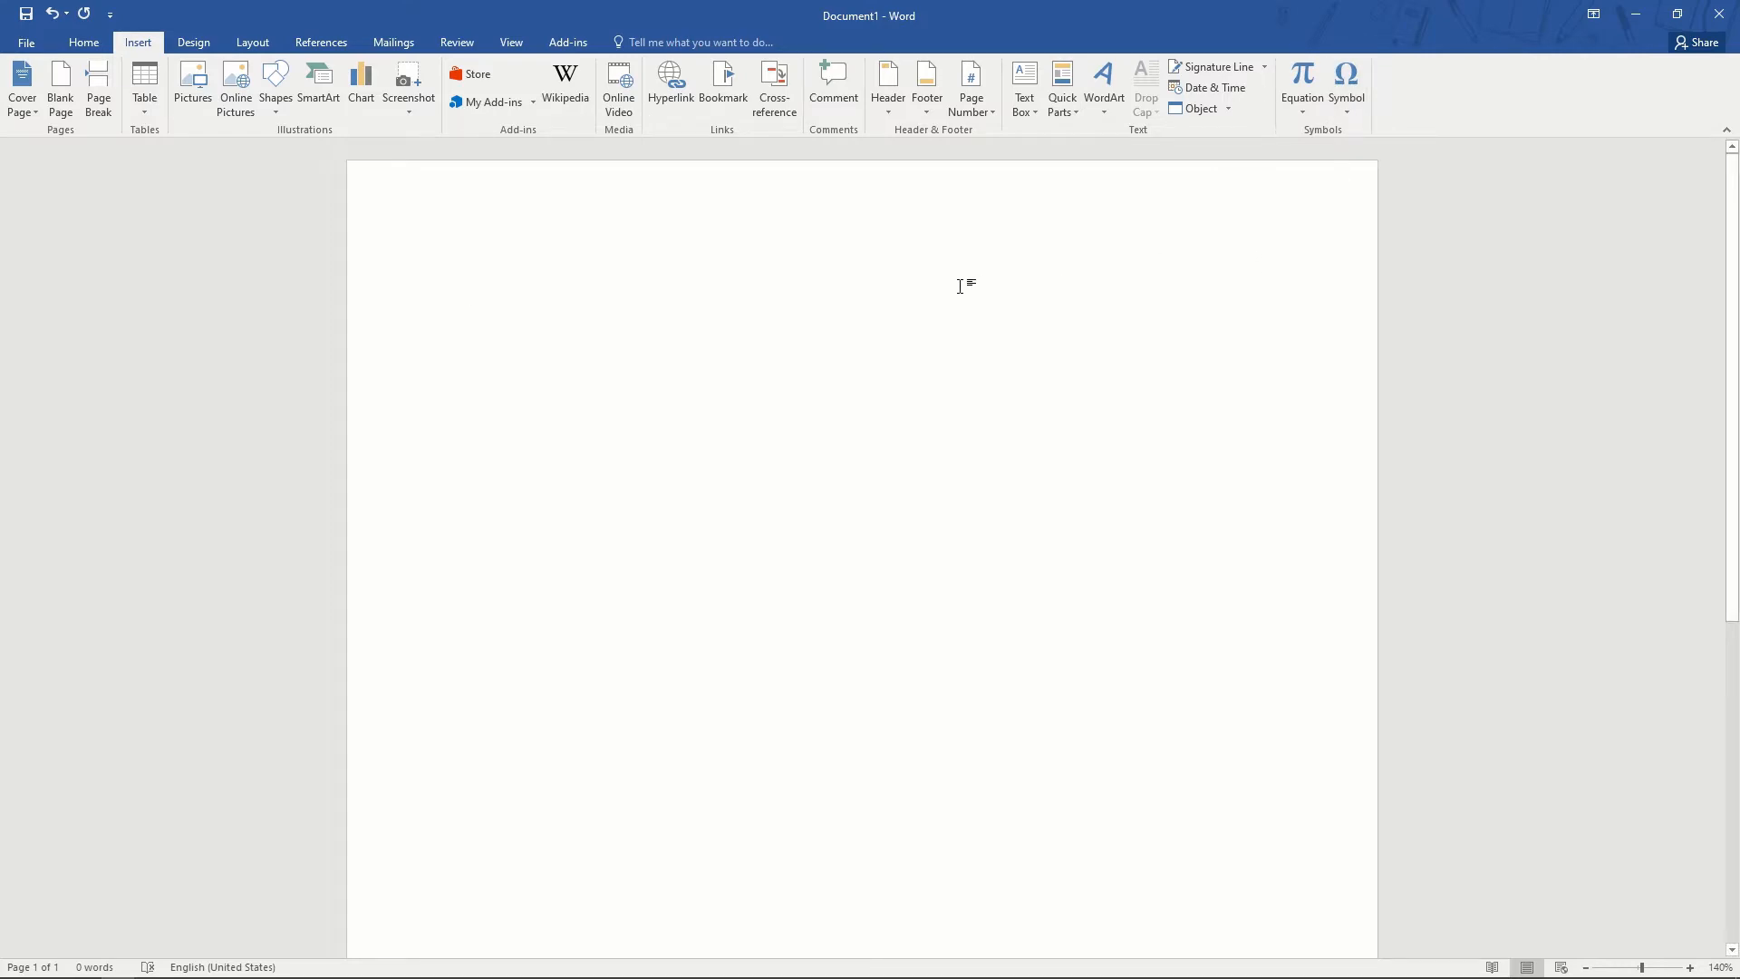
# - Type the test word 'lifjhsdljfk' and open the full Symbol dialog, moved to the right
pyautogui.write('lifjhsdljfk')
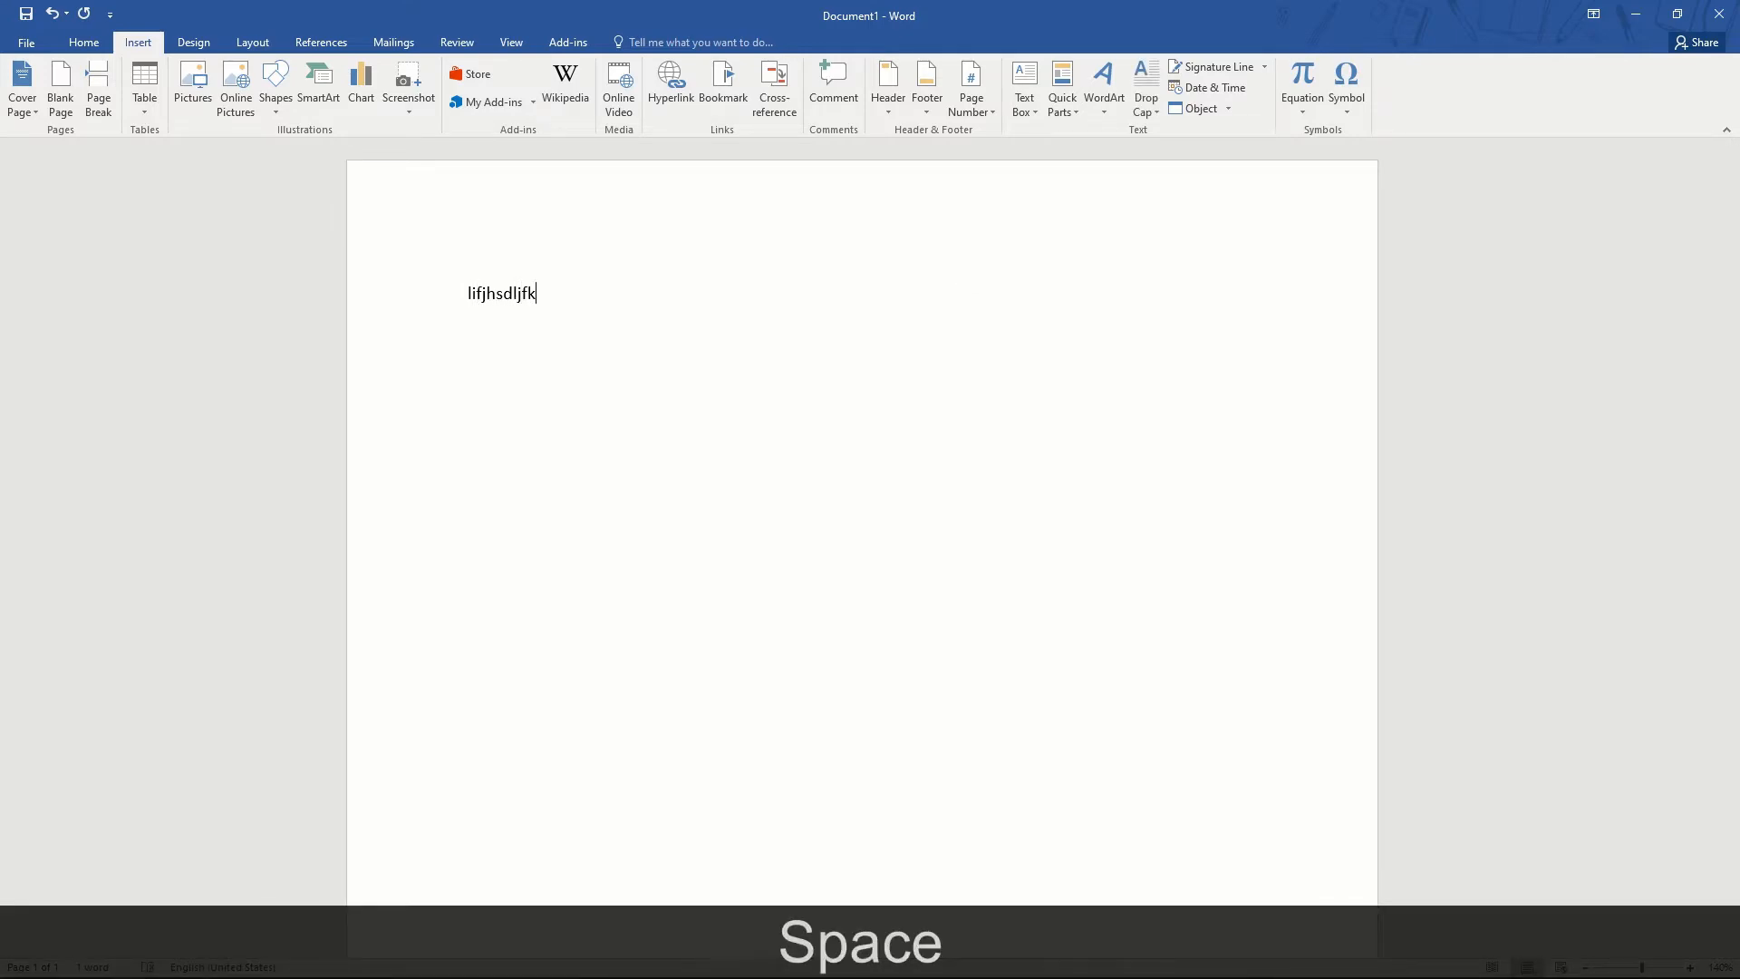
pyautogui.click(1352, 100)
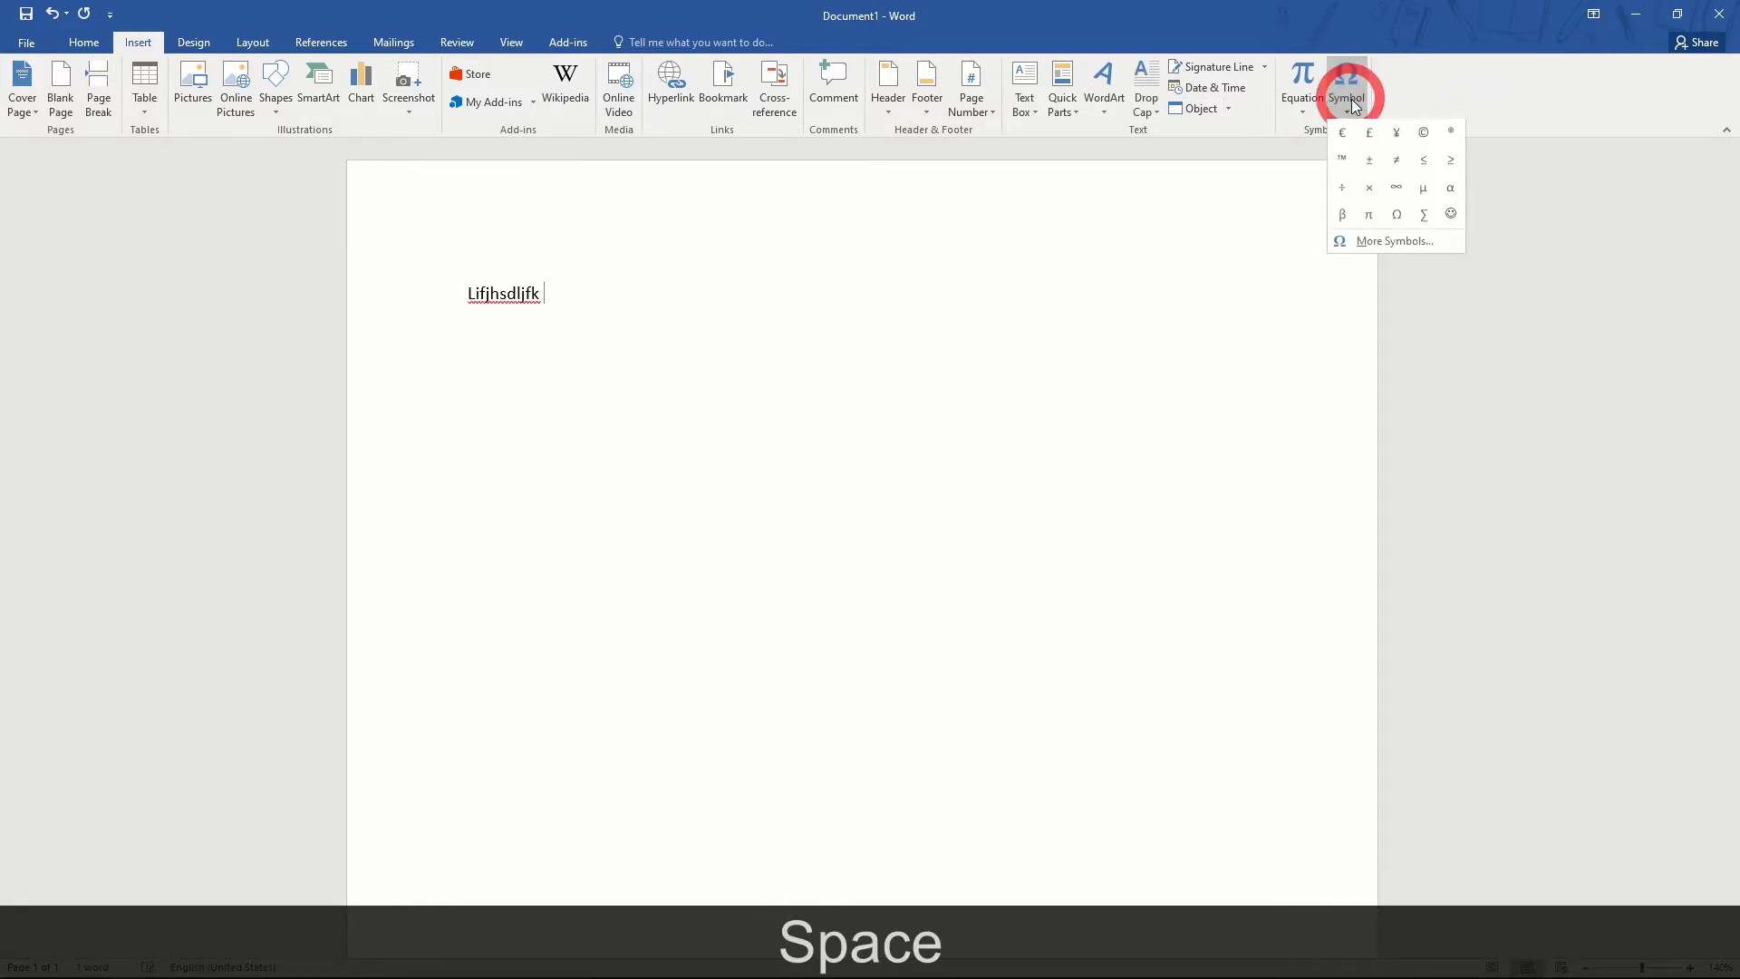
pyautogui.click(1372, 248)
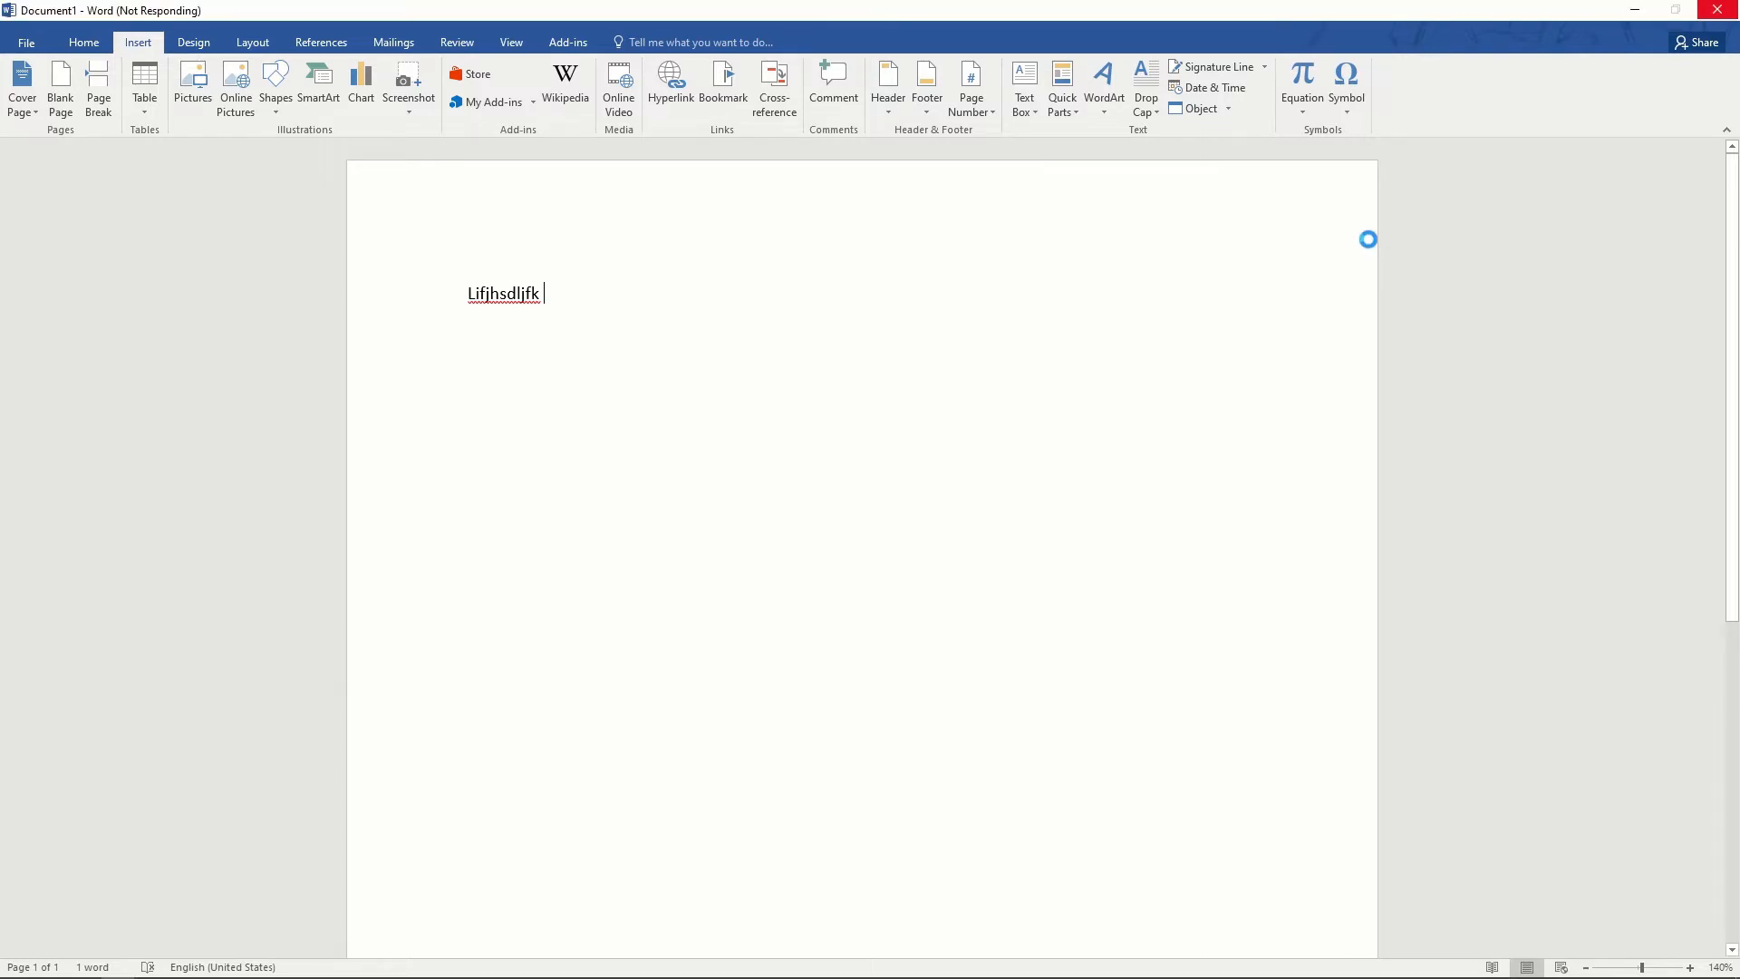
pyautogui.moveTo(826, 315); pyautogui.dragTo(1103, 231)
# - Switch the Symbol dialog's font to Wingdings
pyautogui.click(1372, 393)
pyautogui.click(1371, 393)
pyautogui.click(1372, 393)
pyautogui.click(1372, 394)
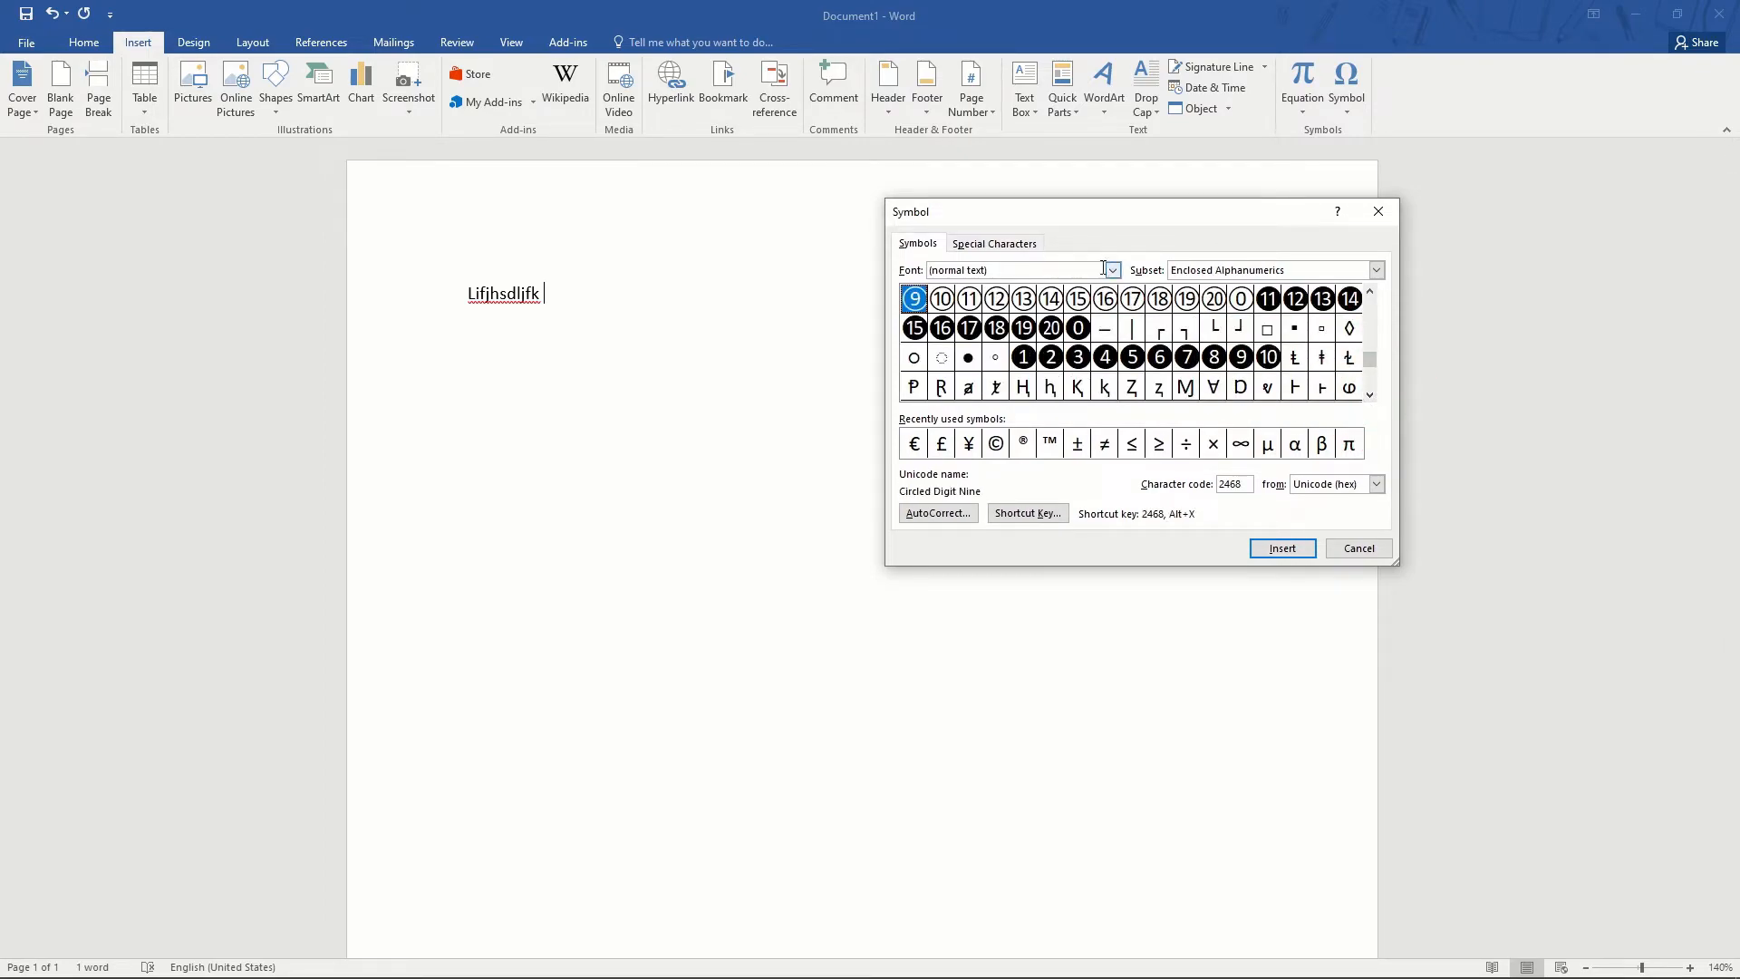
pyautogui.click(1114, 270)
pyautogui.scroll(-3, 1015, 322)
pyautogui.click(1112, 307)
pyautogui.click(1061, 272)
pyautogui.click(1062, 272)
pyautogui.hotkey('ctrl', 'a')
pyautogui.write('we')
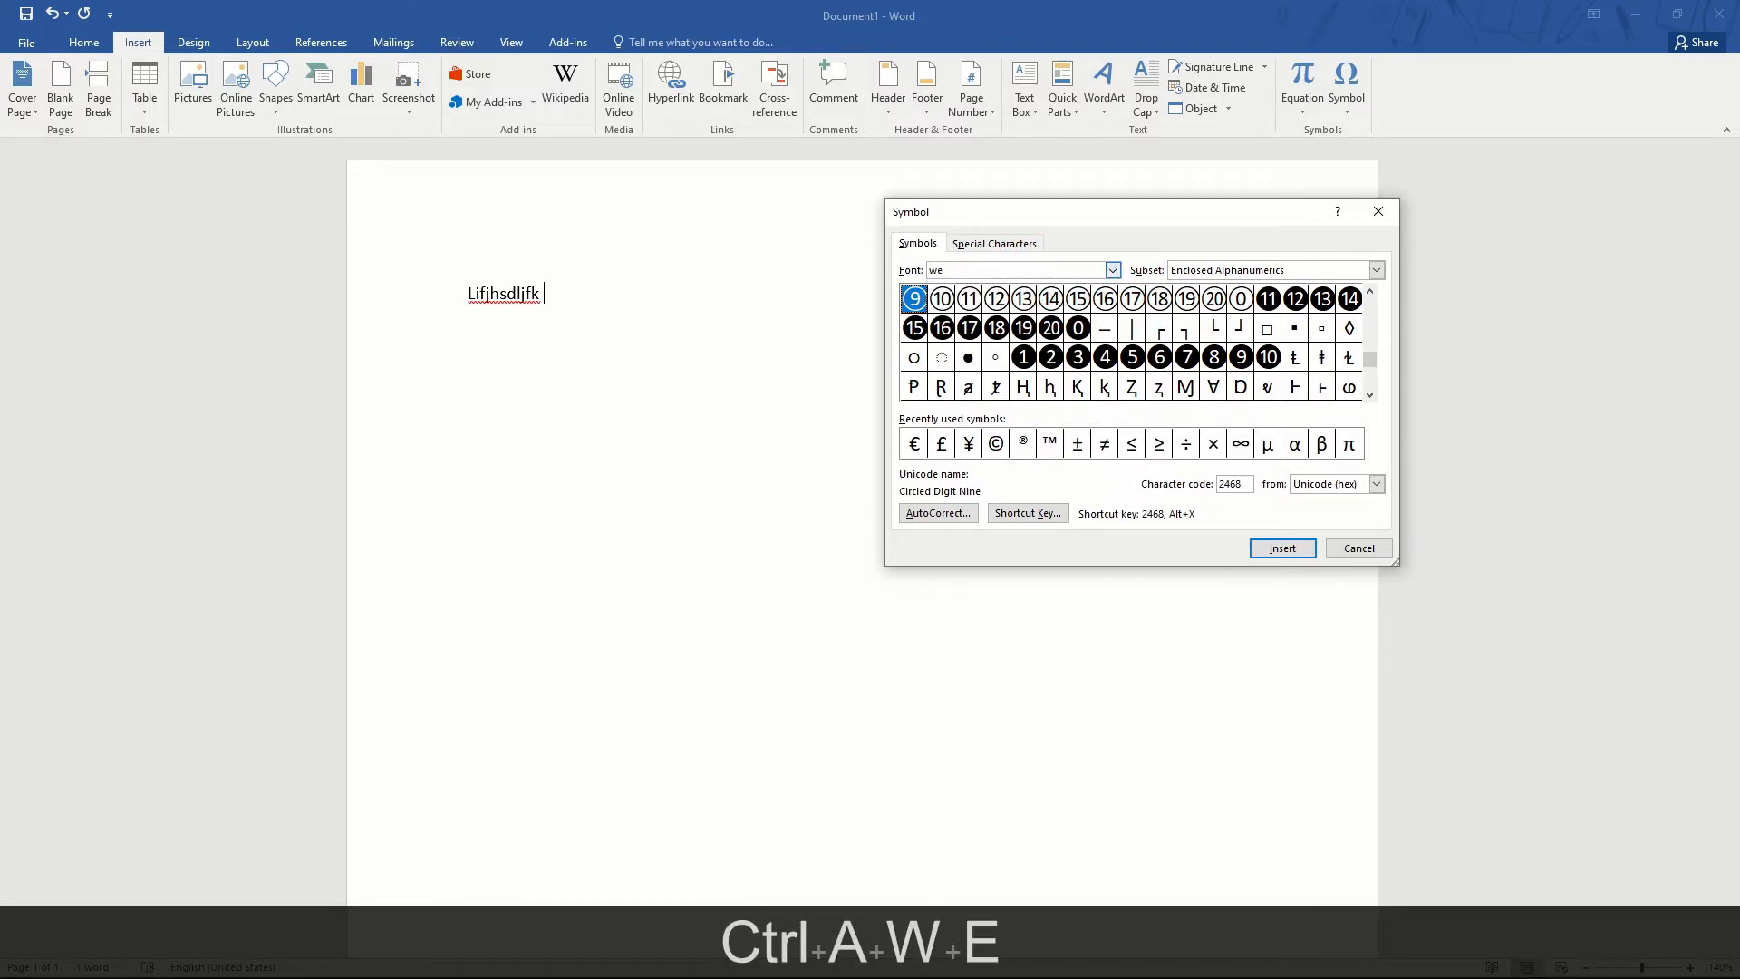
pyautogui.press('BackSpace')
pyautogui.press('Return')
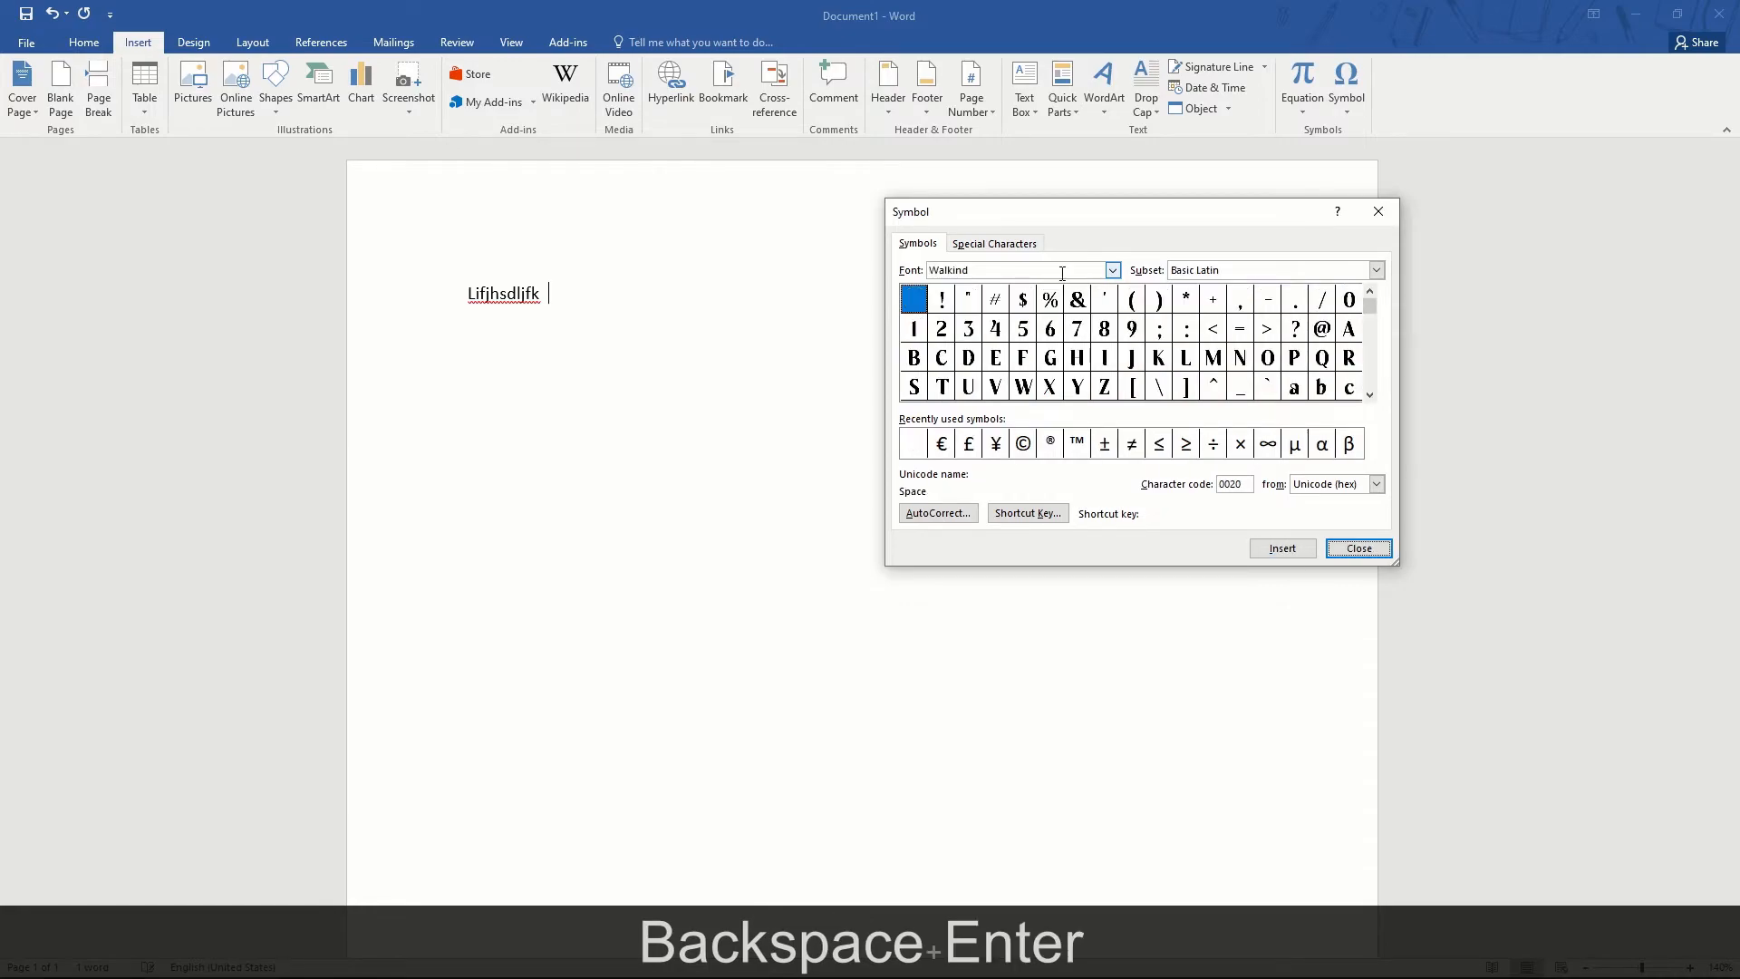
pyautogui.click(1114, 270)
pyautogui.scroll(-3, 1057, 327)
pyautogui.scroll(1, 1002, 328)
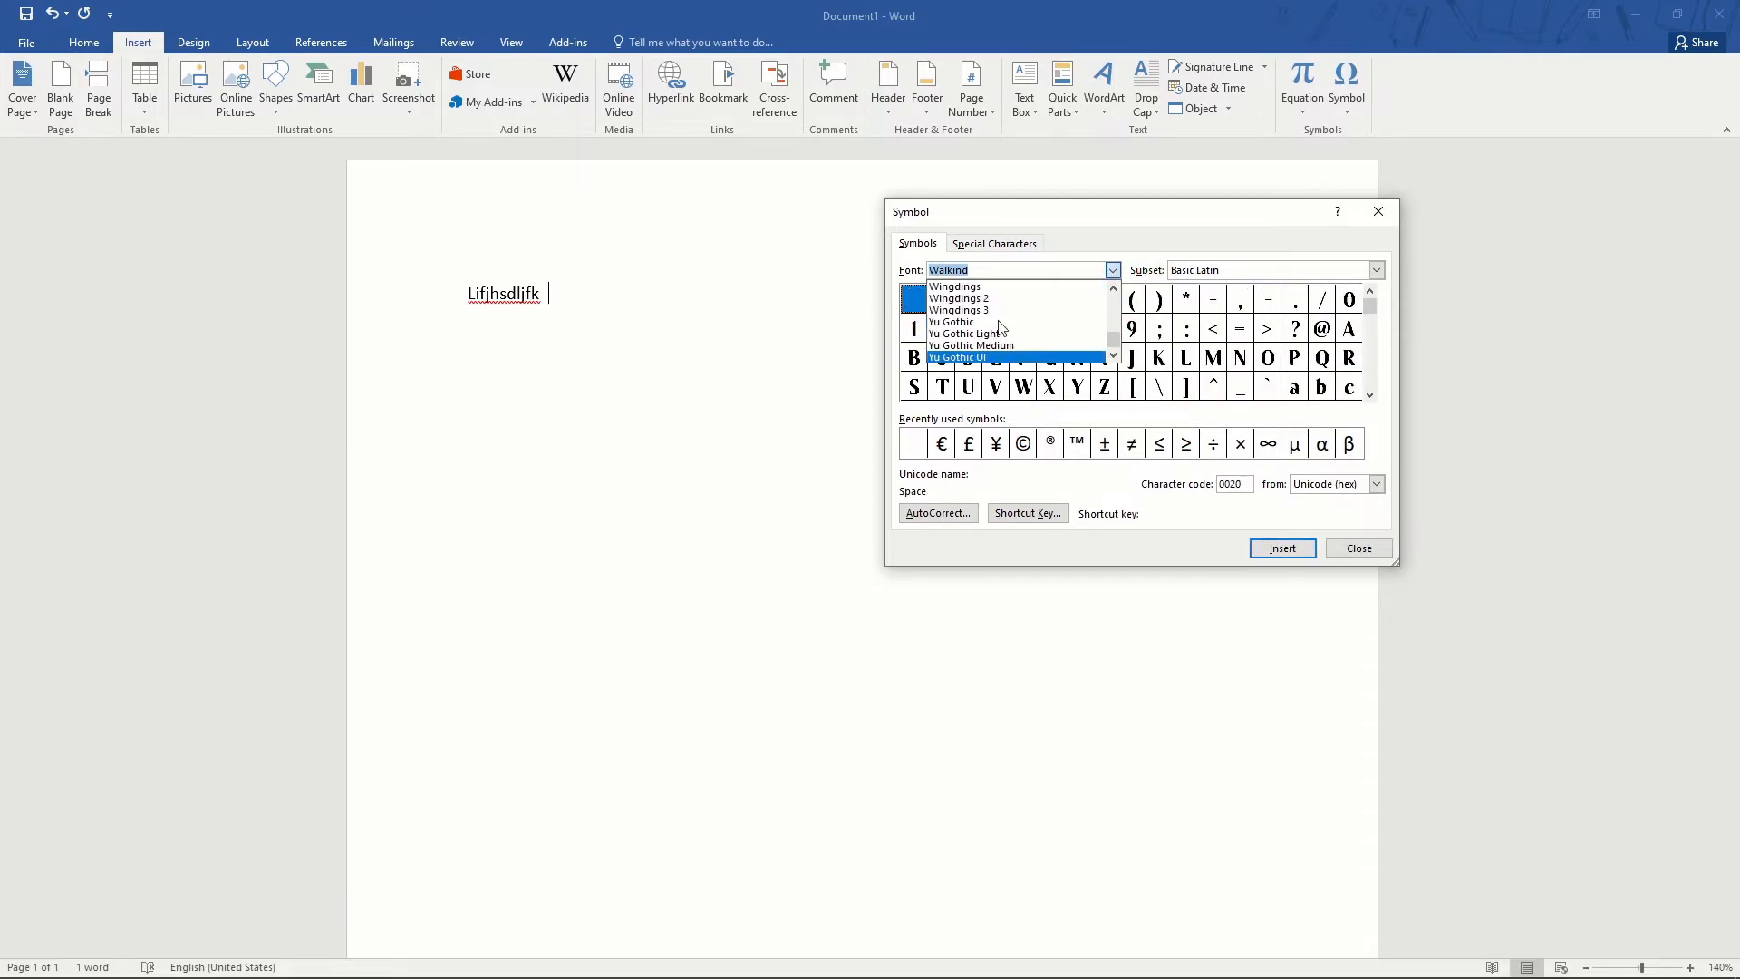
pyautogui.click(979, 286)
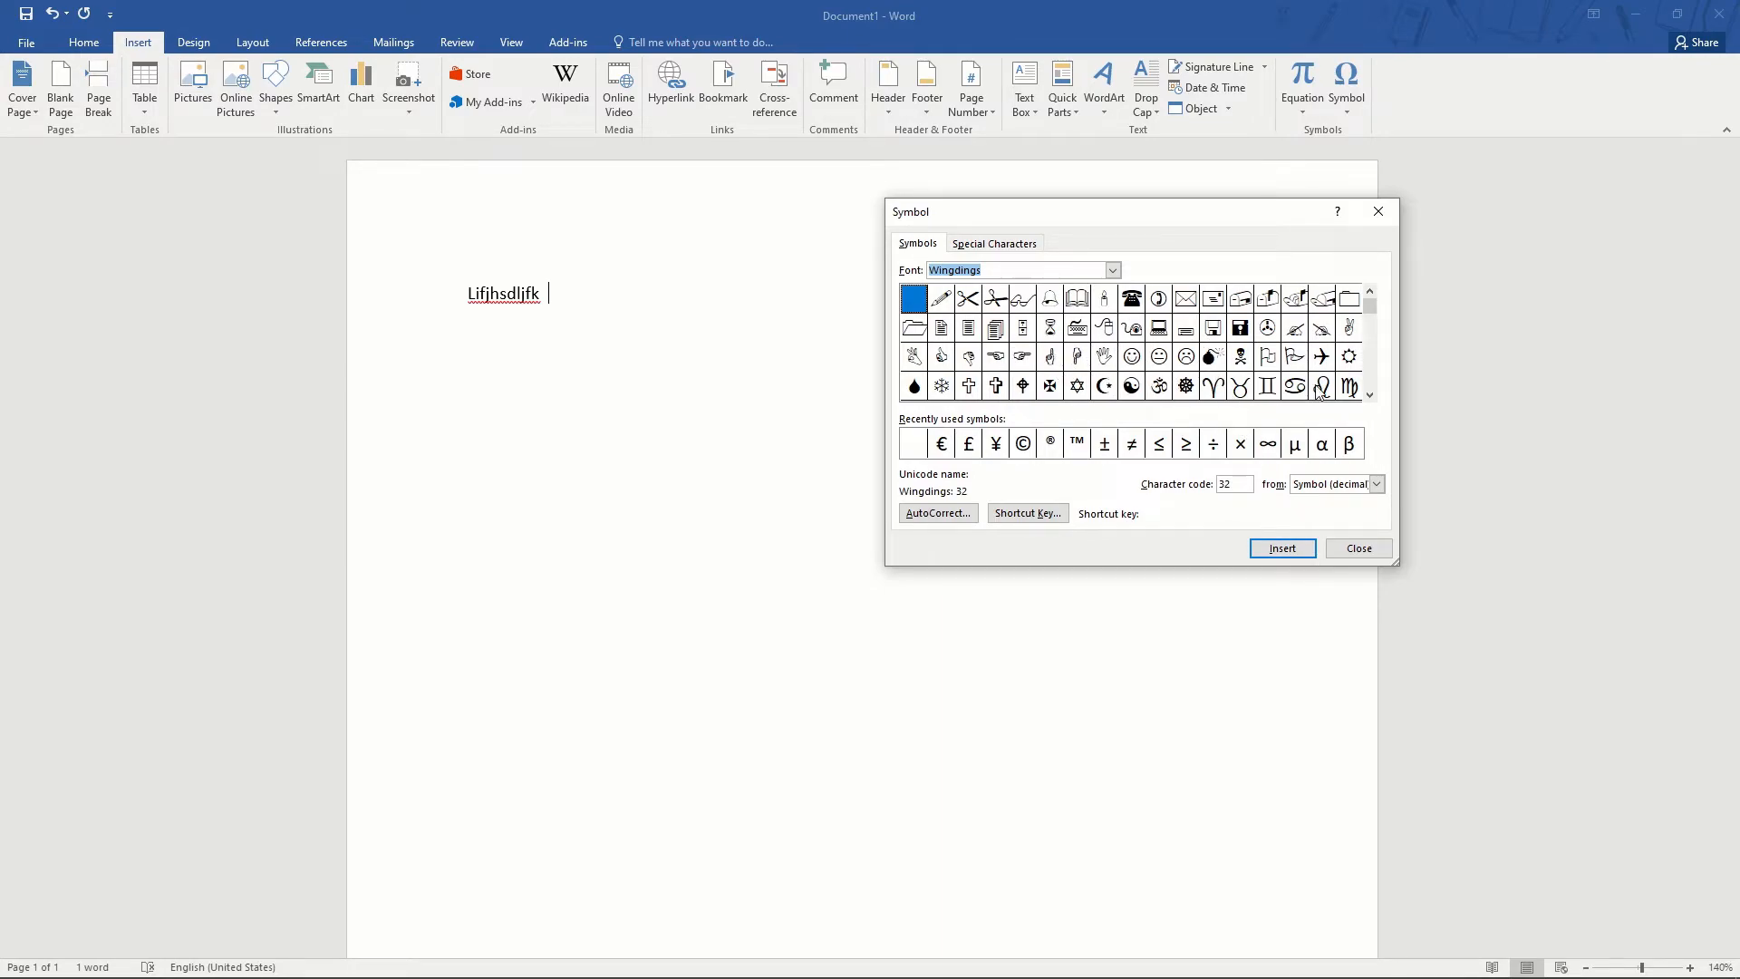
# - Insert the Wingdings boxed check mark ☑ (code 254) after the text 'Lifjhsdljfk'
pyautogui.click(1370, 394)
pyautogui.click(1370, 394)
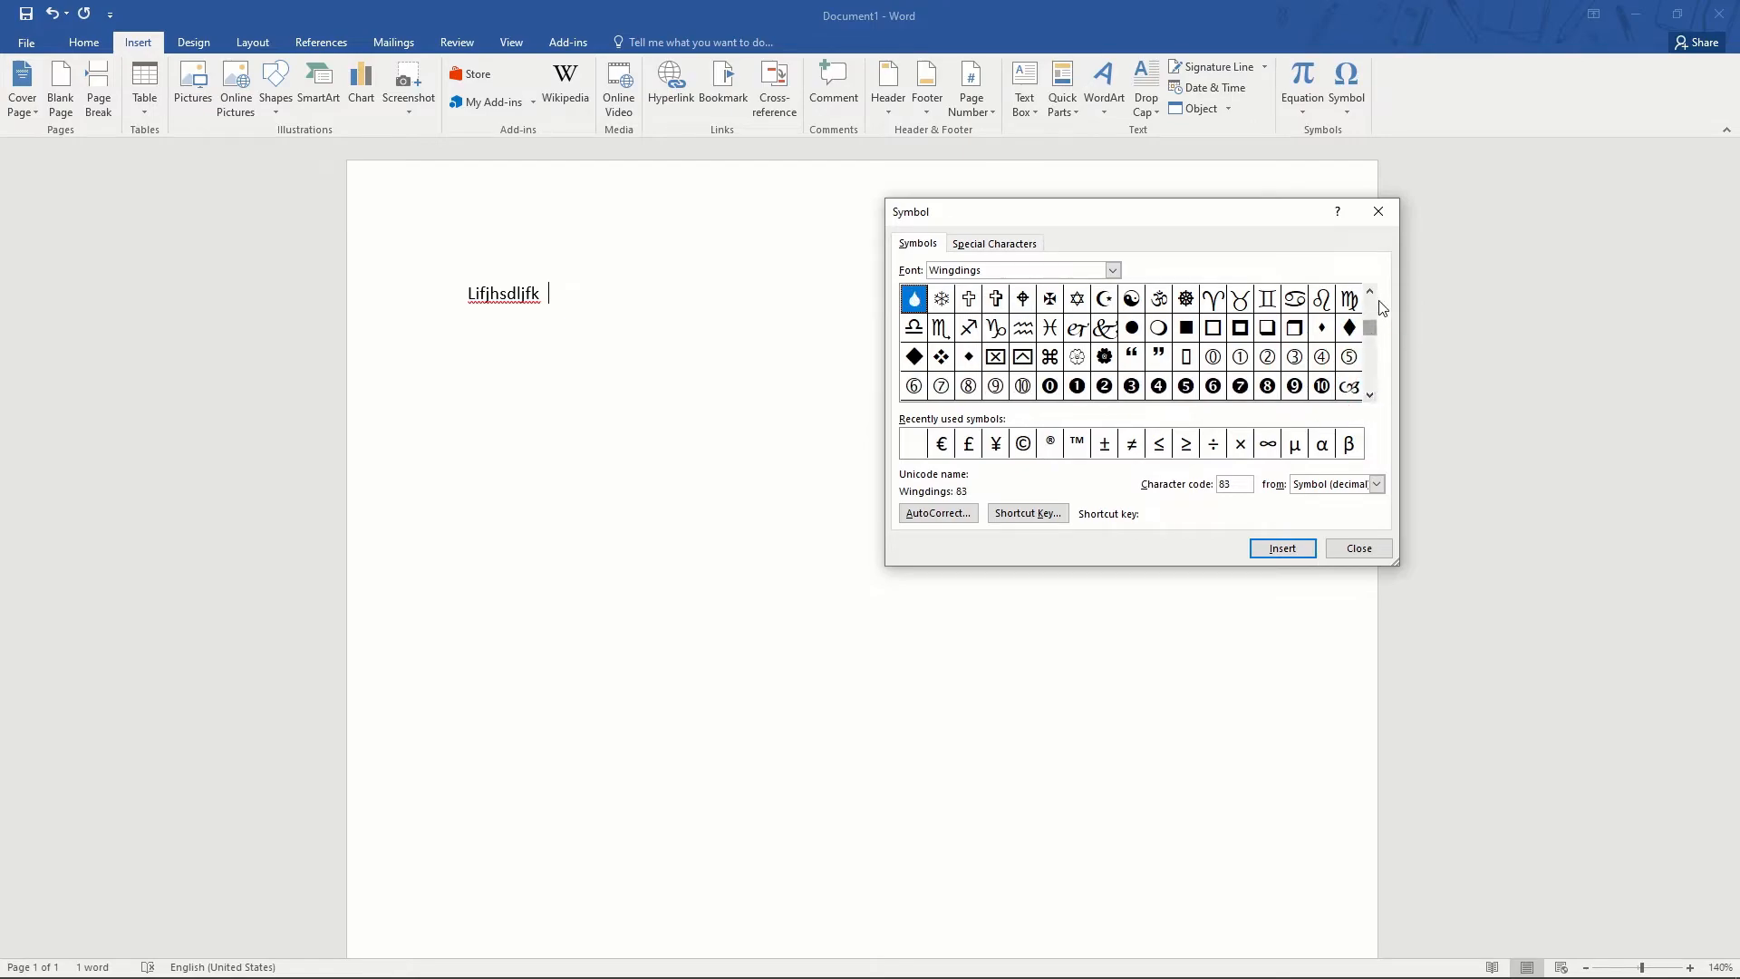
pyautogui.click(1370, 397)
pyautogui.click(1368, 396)
pyautogui.click(1369, 396)
pyautogui.click(1369, 397)
pyautogui.click(1370, 396)
pyautogui.click(1370, 397)
pyautogui.click(1370, 396)
pyautogui.click(942, 385)
pyautogui.click(1260, 545)
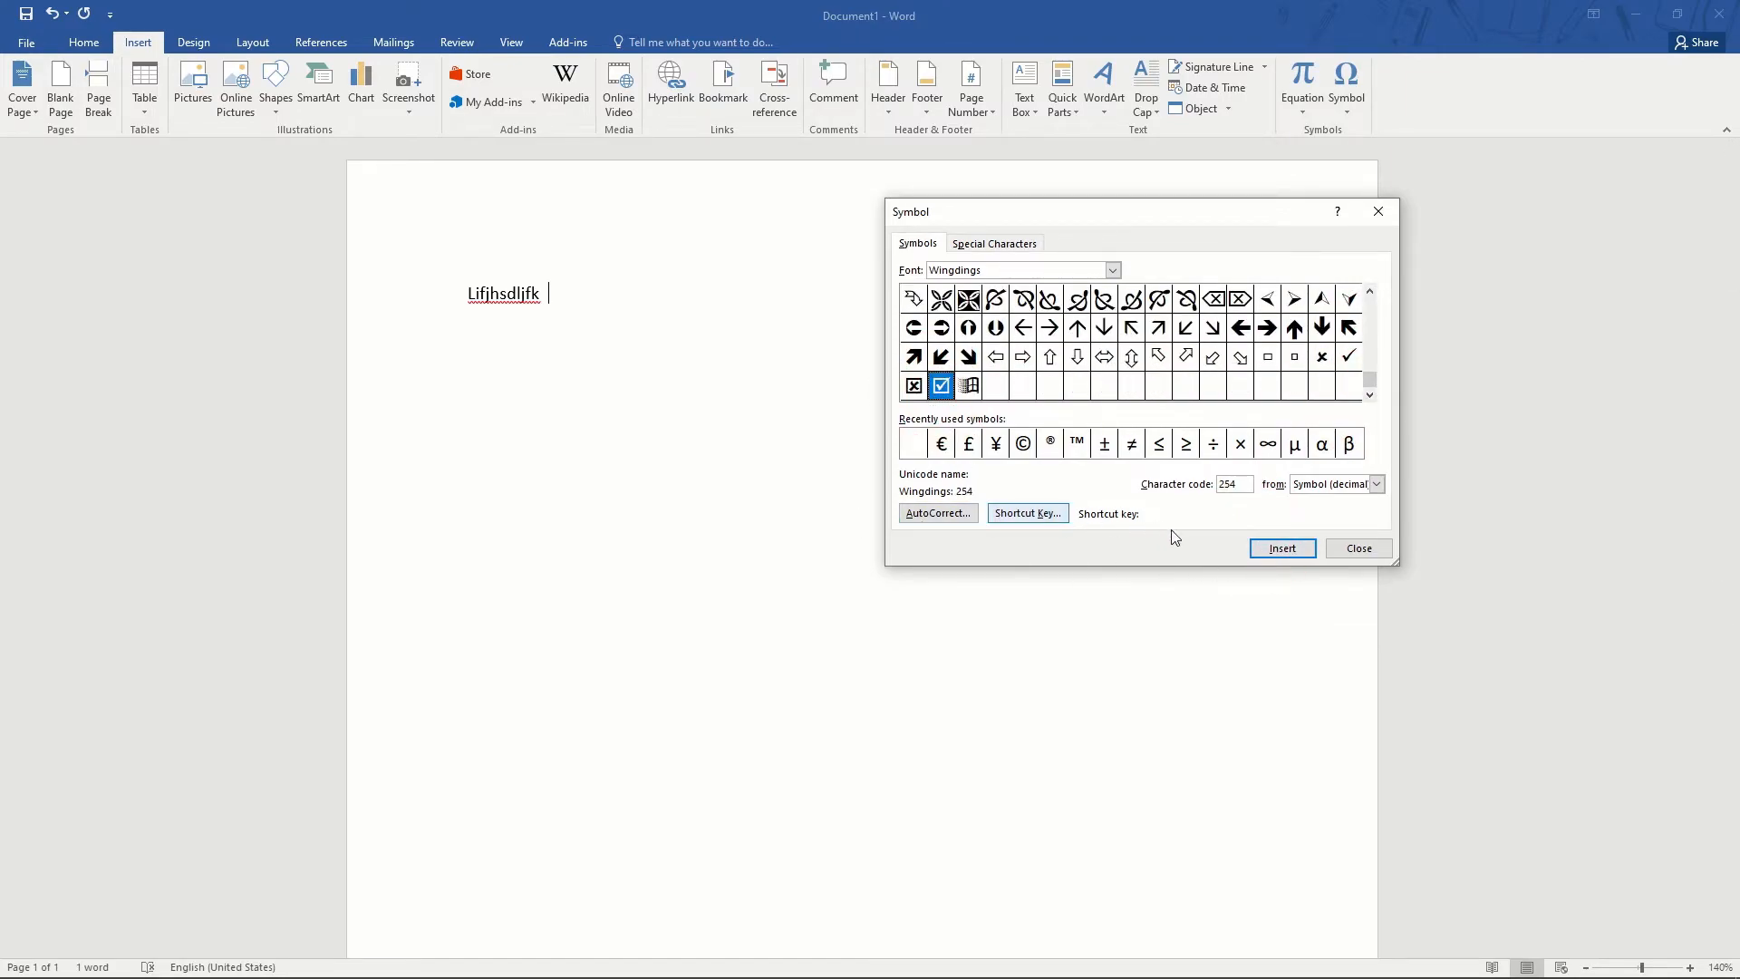
pyautogui.click(1279, 548)
pyautogui.click(647, 391)
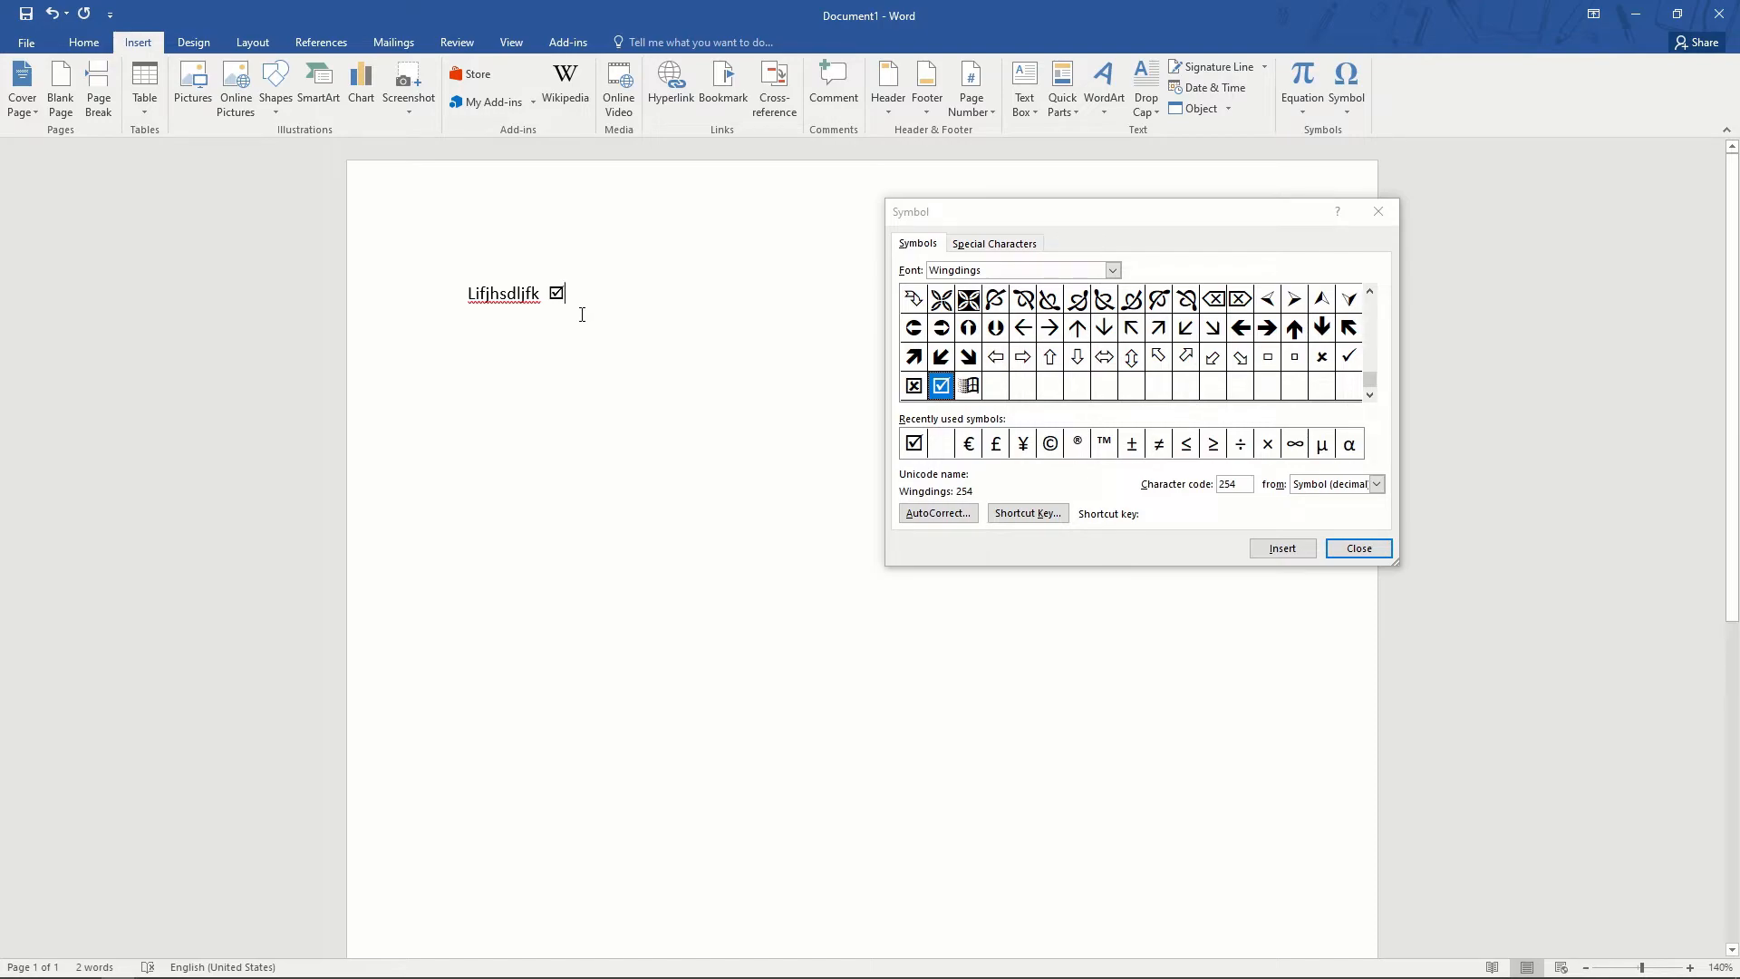
# - Browse the Wingdings grid and select the plain check mark, character code 252
pyautogui.click(911, 385)
pyautogui.click(916, 387)
pyautogui.click(941, 386)
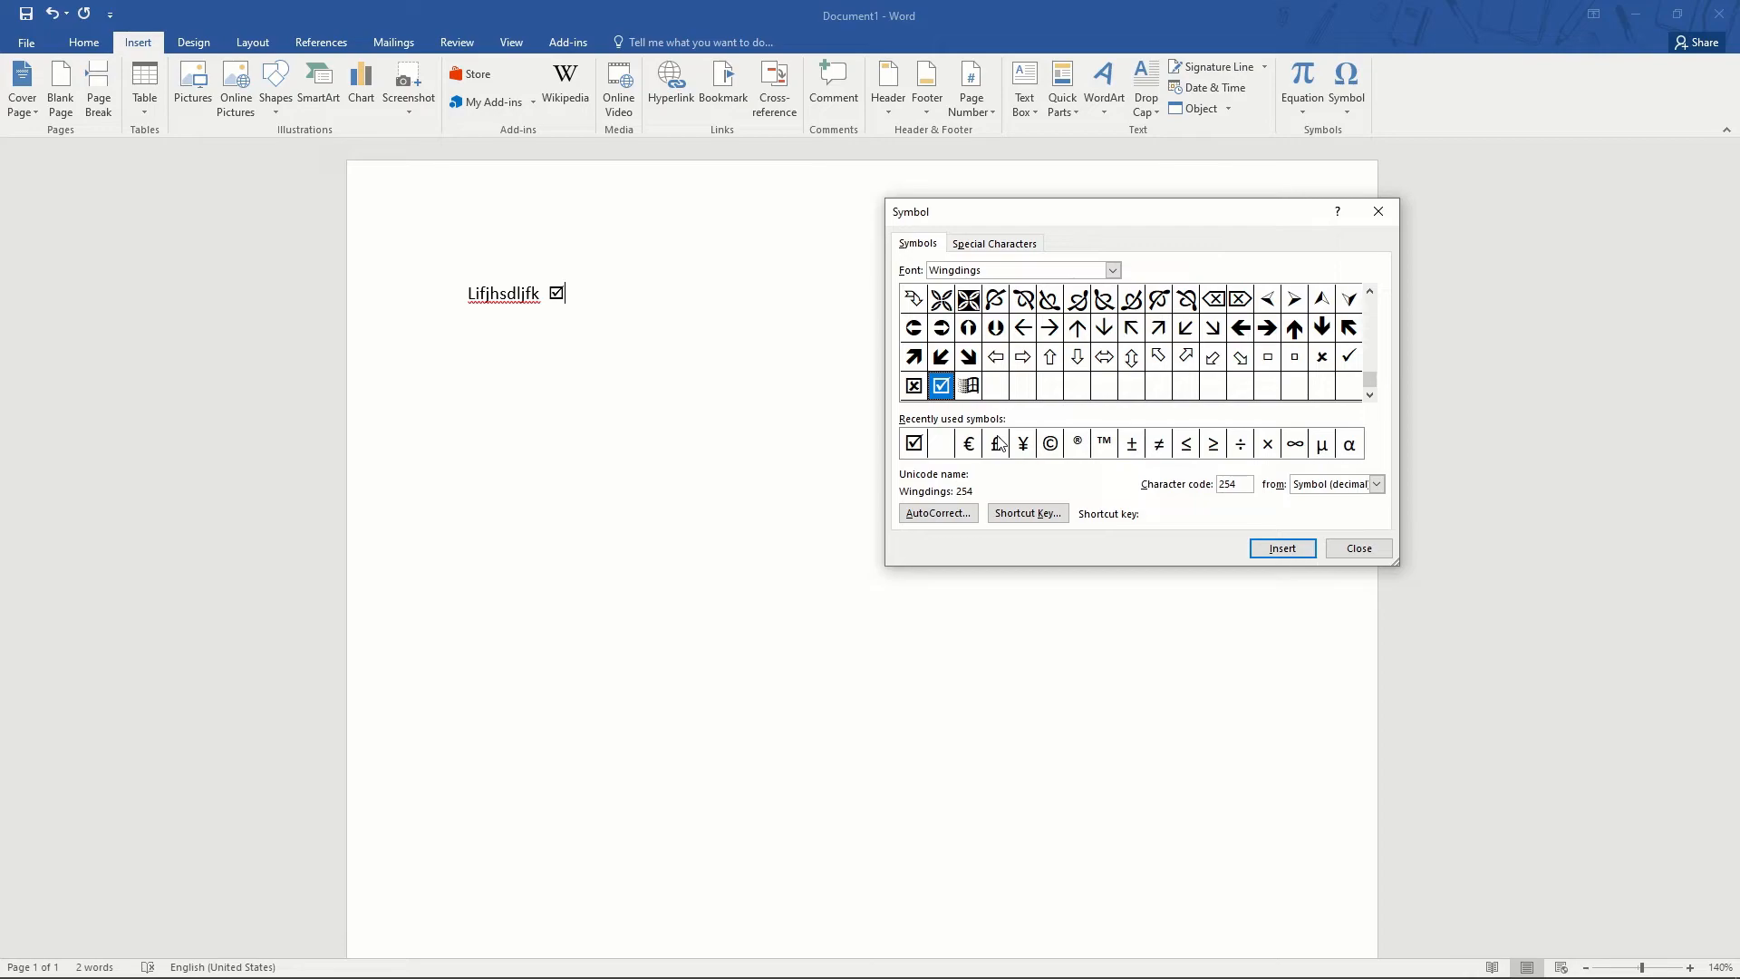
pyautogui.click(948, 332)
pyautogui.click(1369, 291)
pyautogui.click(1370, 291)
pyautogui.click(1370, 291)
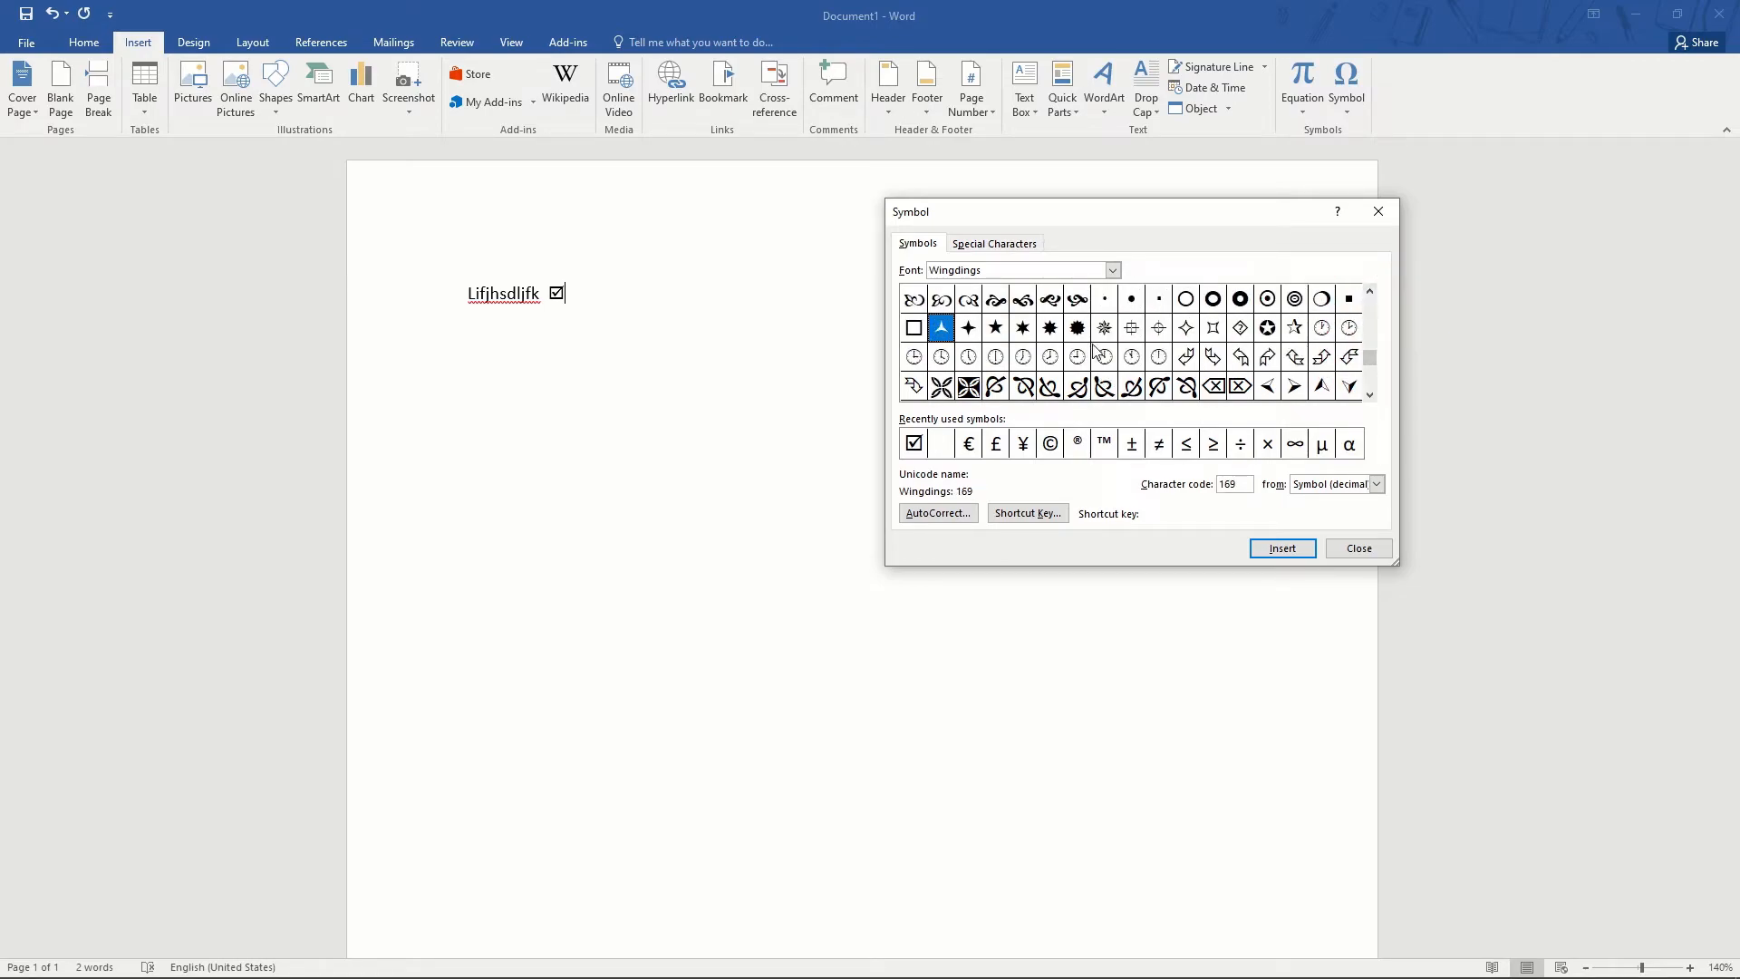
pyautogui.click(1370, 395)
pyautogui.click(1370, 395)
pyautogui.click(1369, 395)
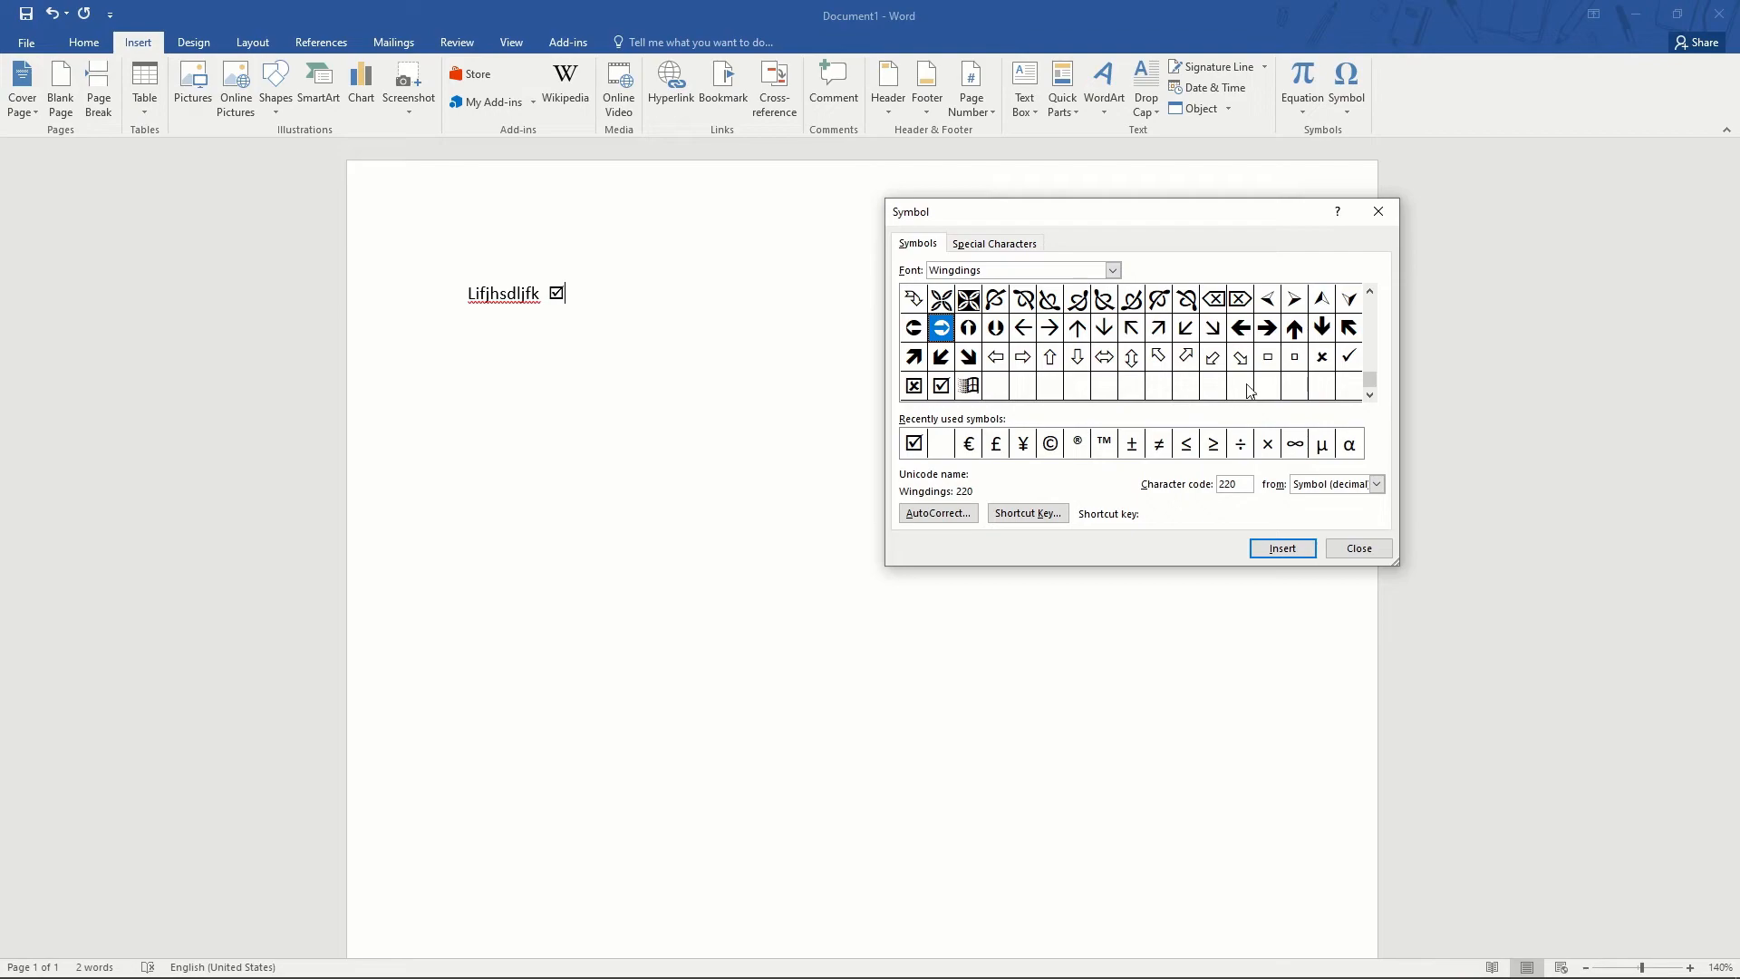
pyautogui.click(1348, 356)
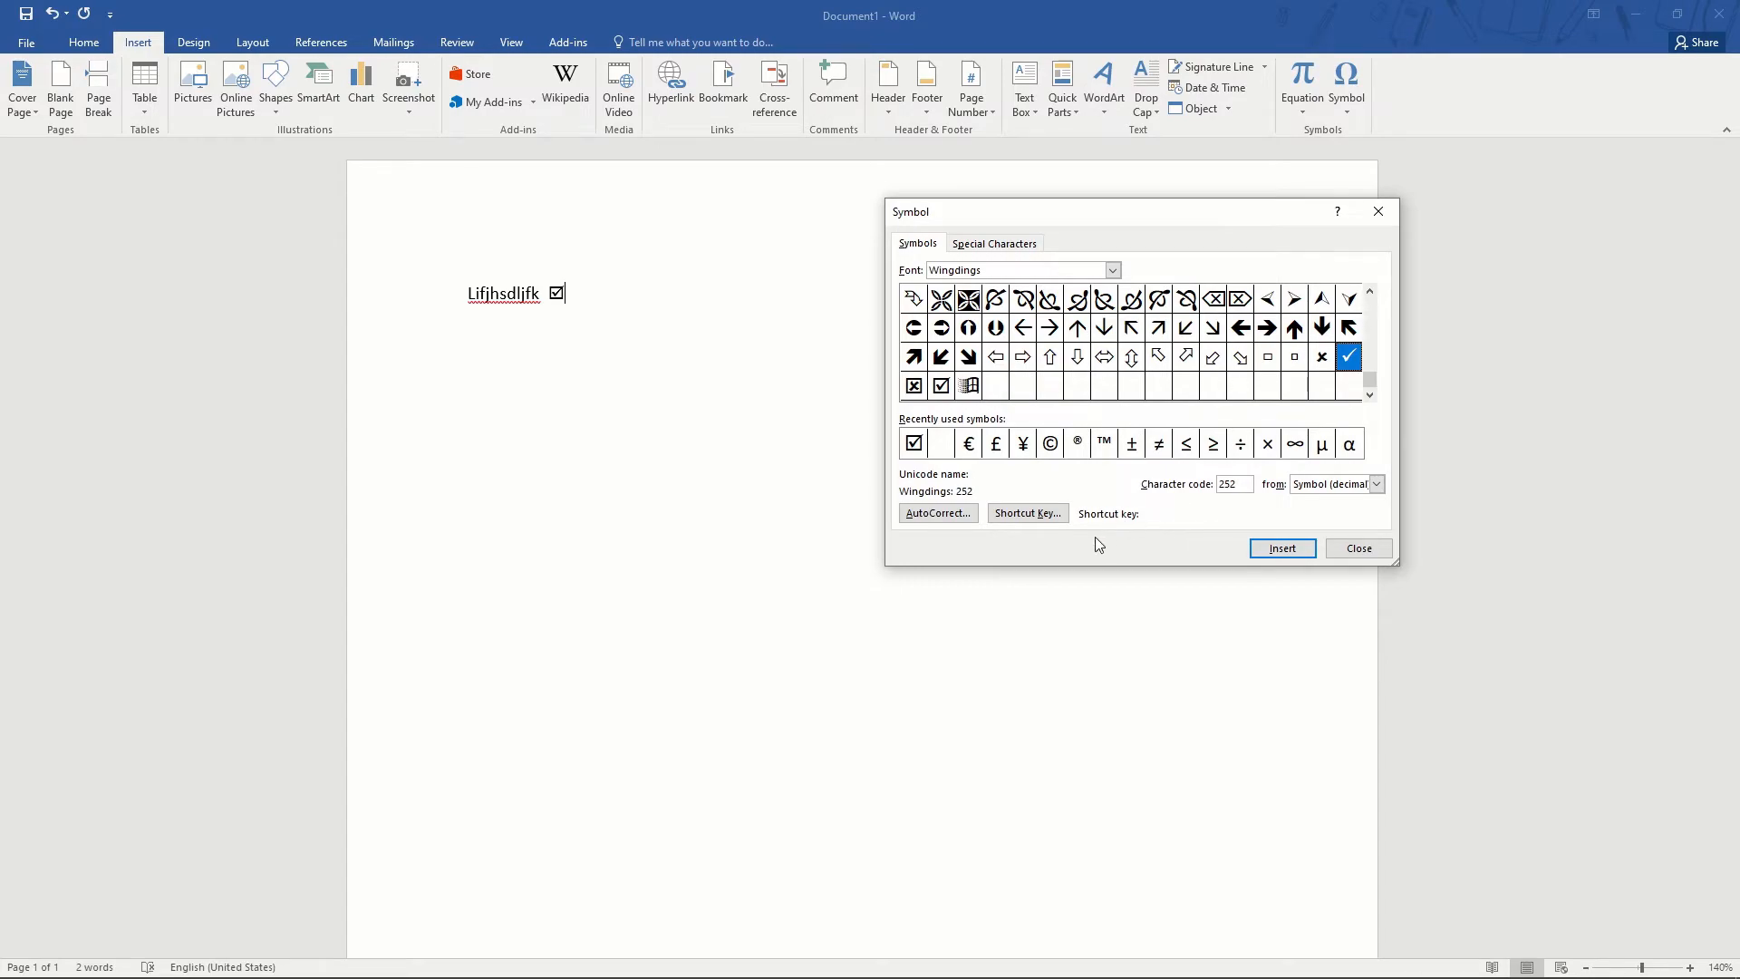
# - Assign Ctrl+Num / as the check mark's keyboard shortcut, then close both dialogs
pyautogui.click(1024, 514)
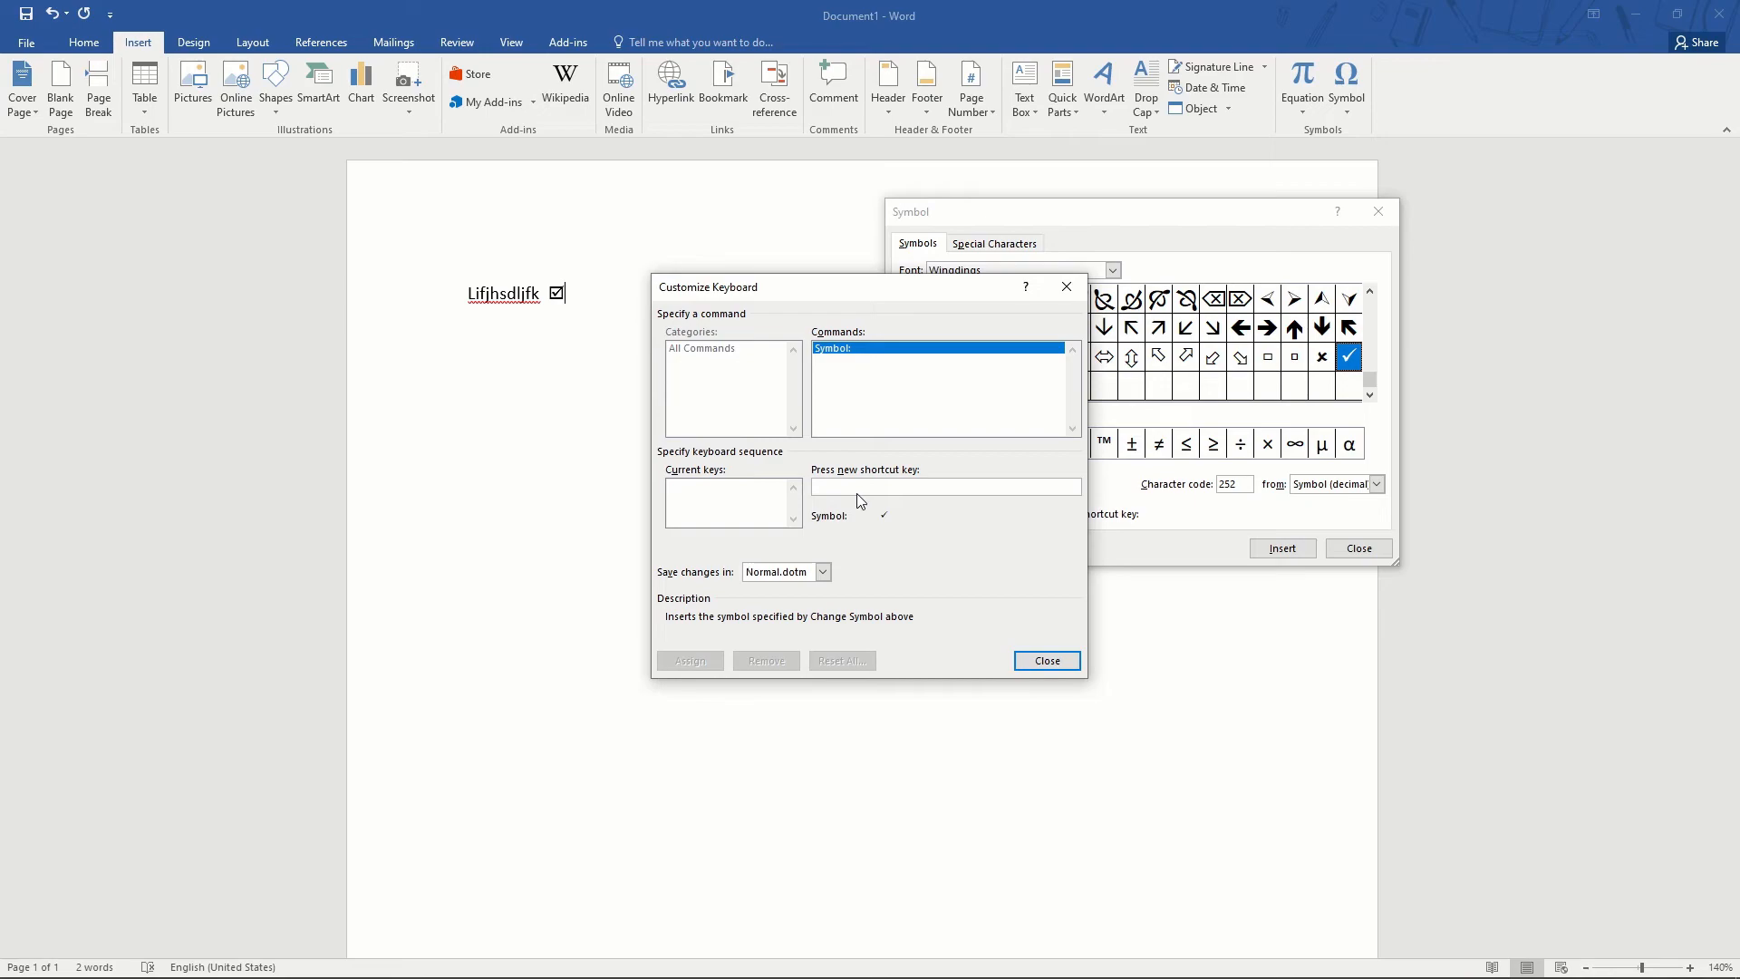
pyautogui.press('ctrl+KP_Divide')
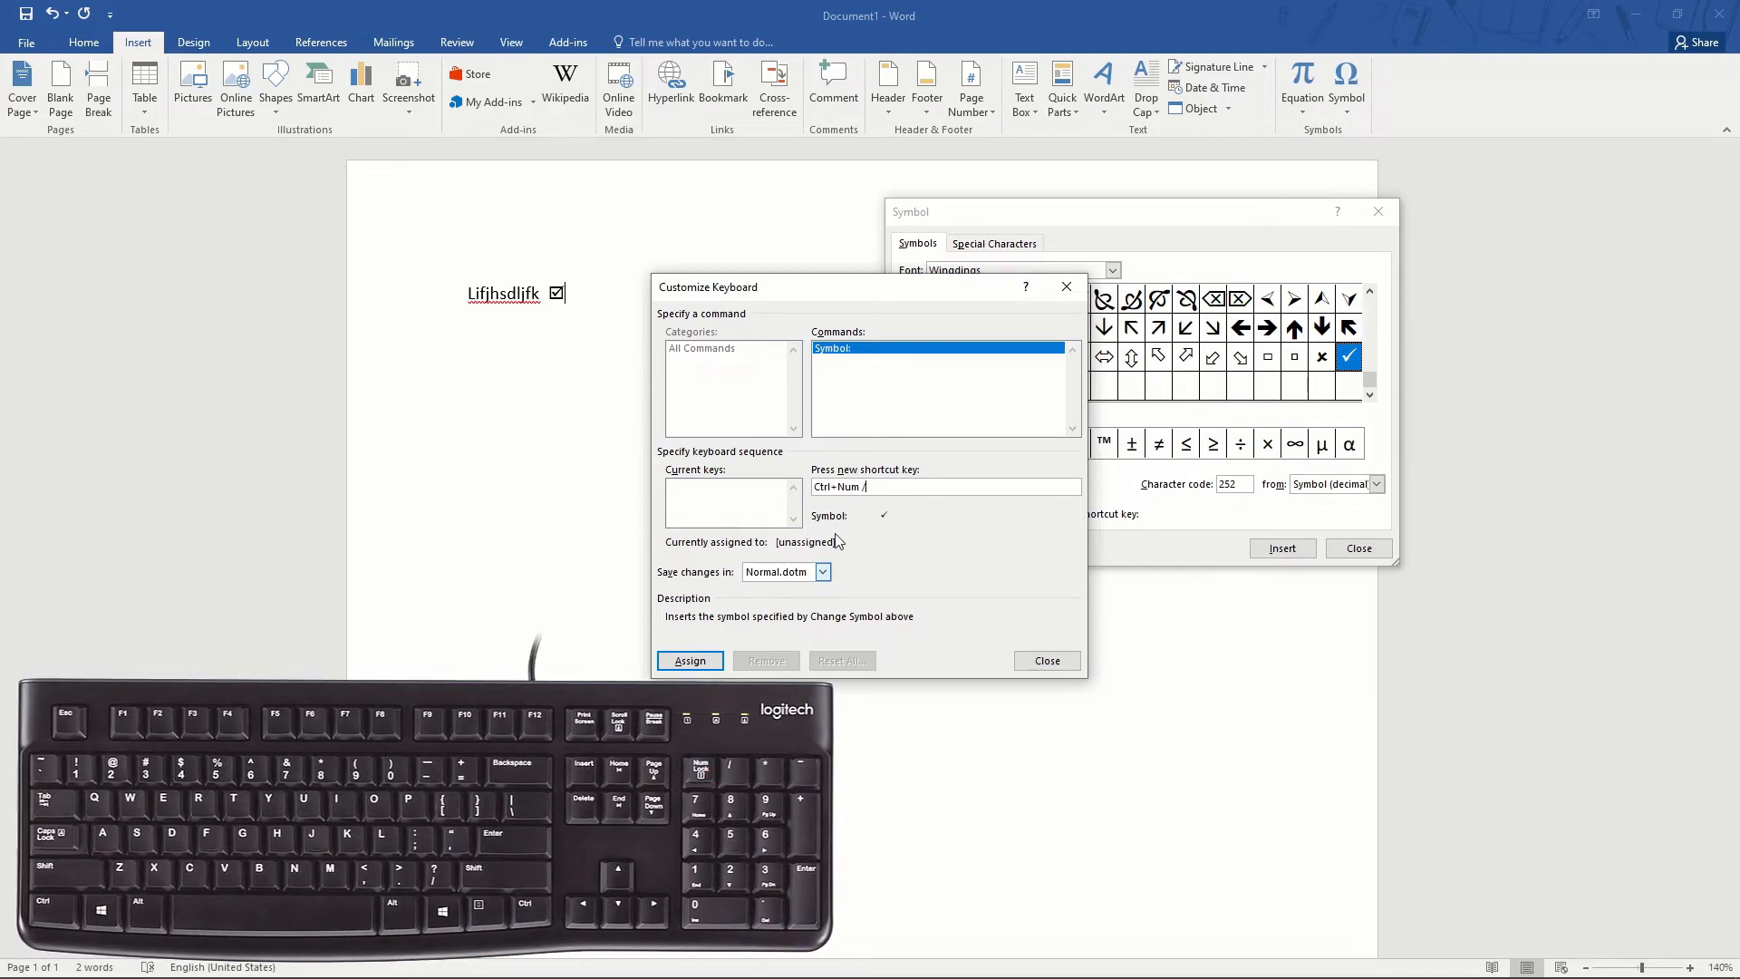
pyautogui.click(690, 661)
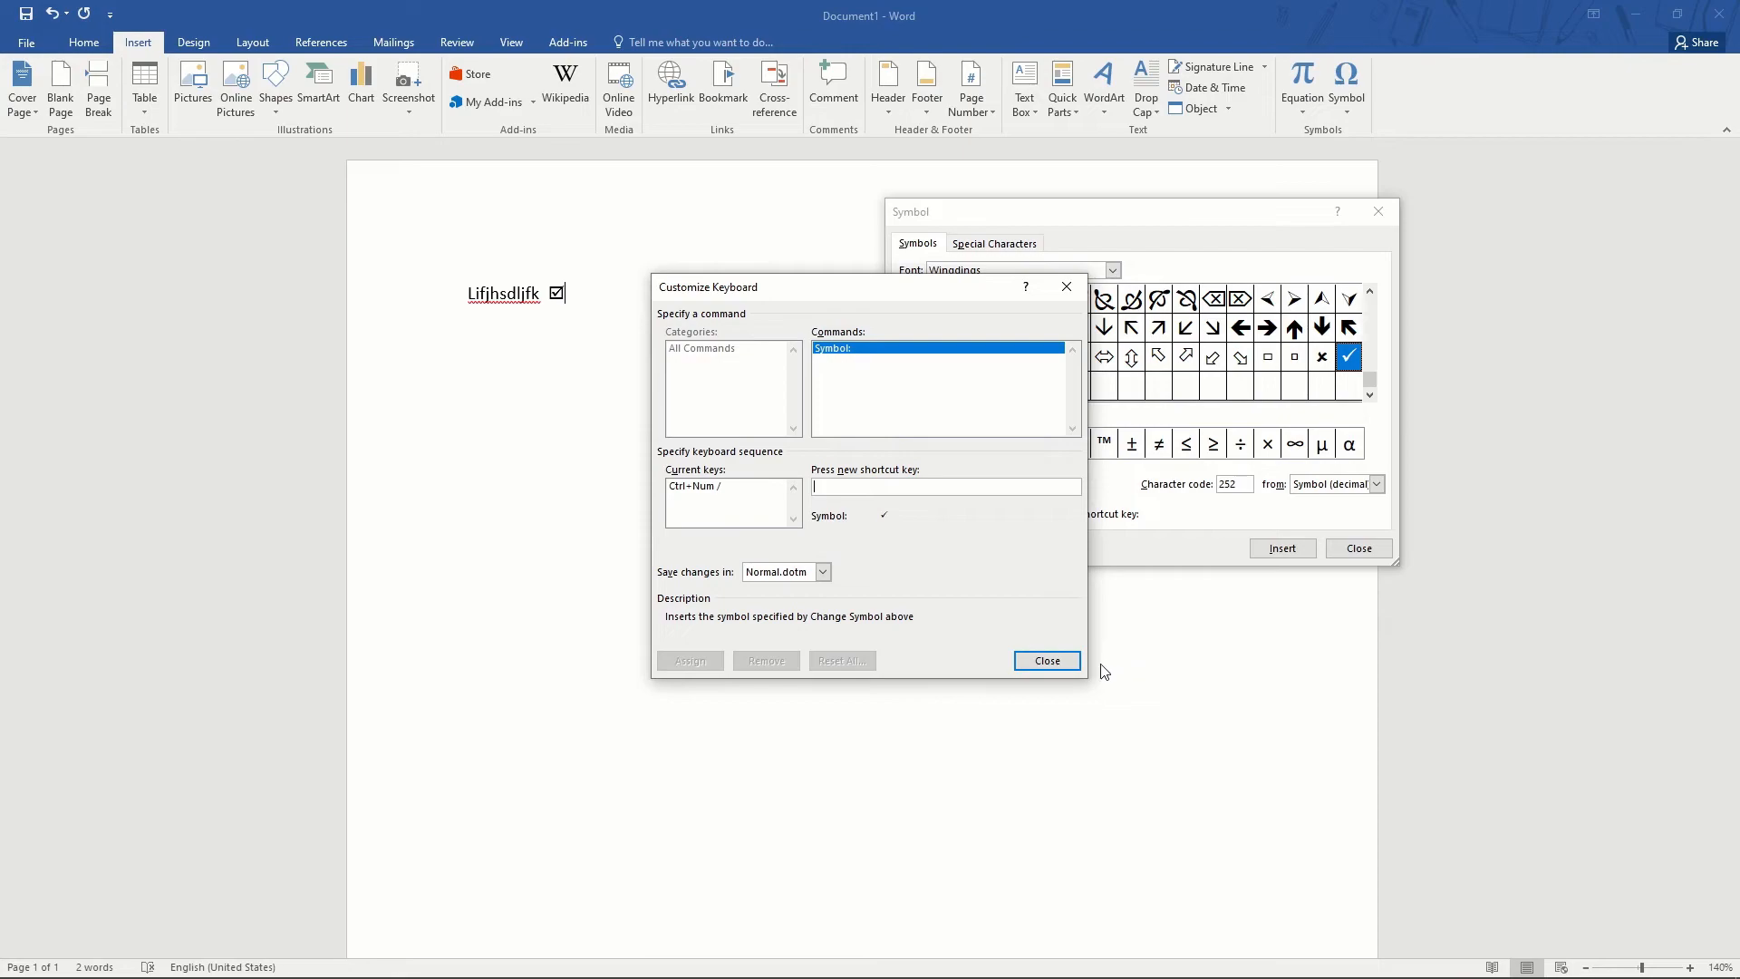
pyautogui.click(1047, 661)
pyautogui.click(1354, 544)
# - Insert check marks on new lines with Ctrl+Num /, type 'jsdkjflksdj', then delete all text
pyautogui.click(652, 317)
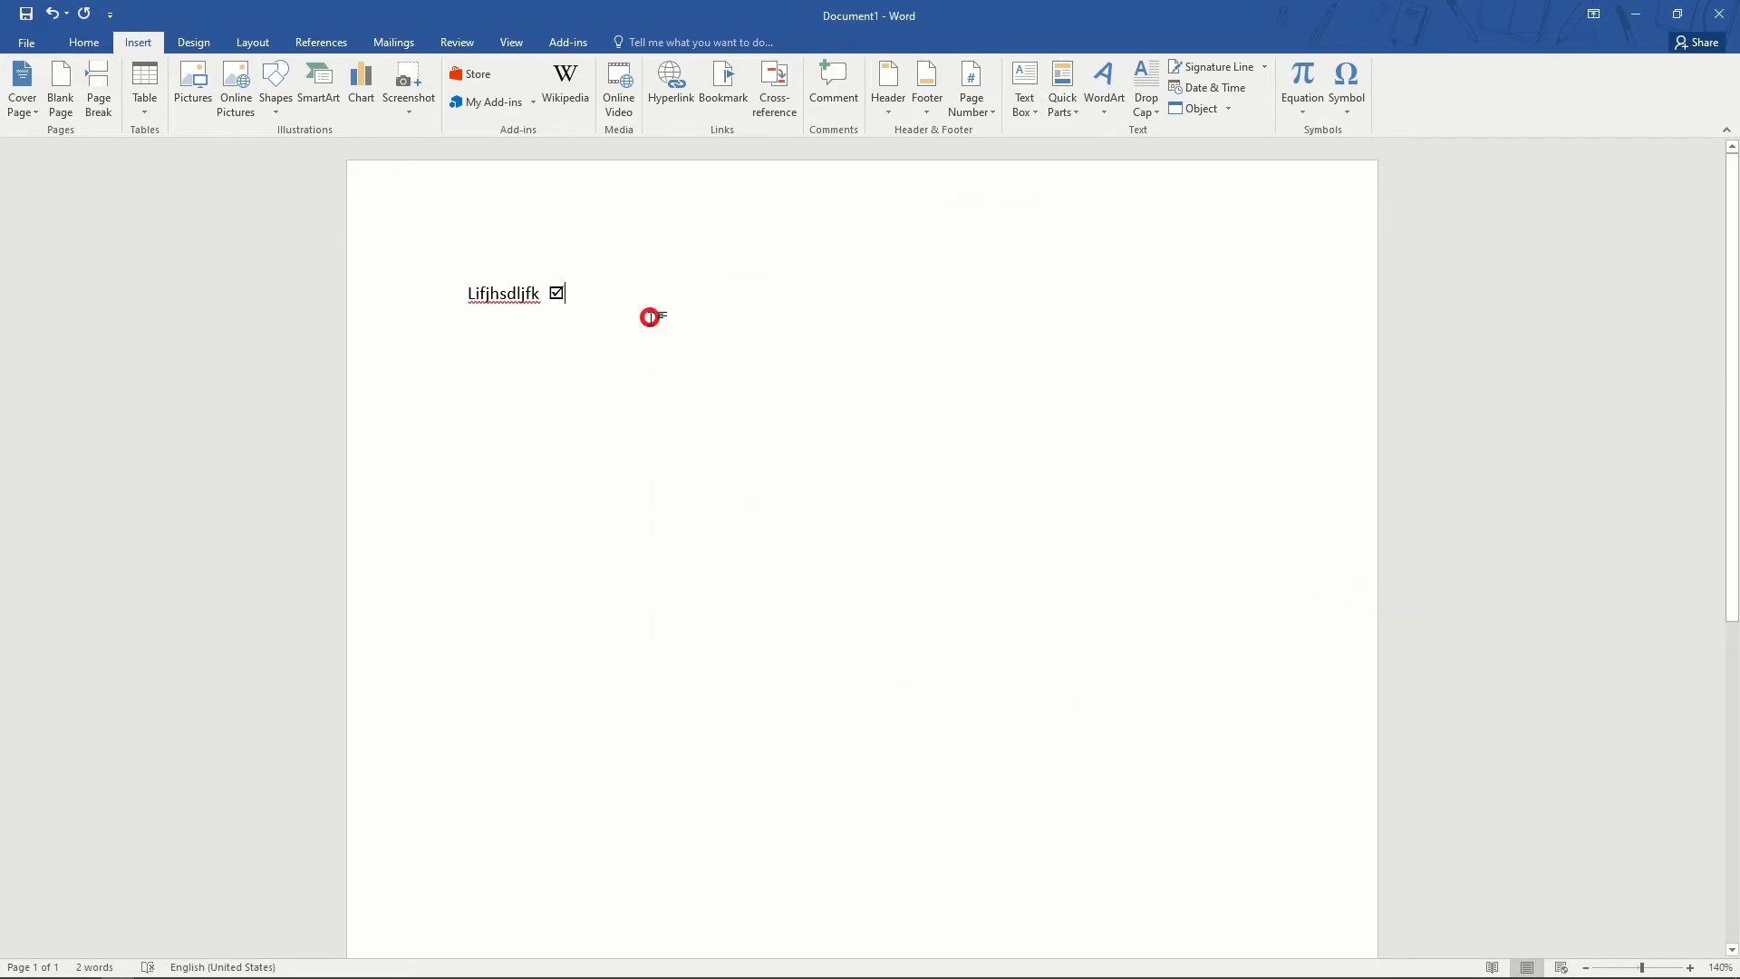
pyautogui.press('Return')
pyautogui.press('Return')
pyautogui.press('ctrl+KP_Divide')
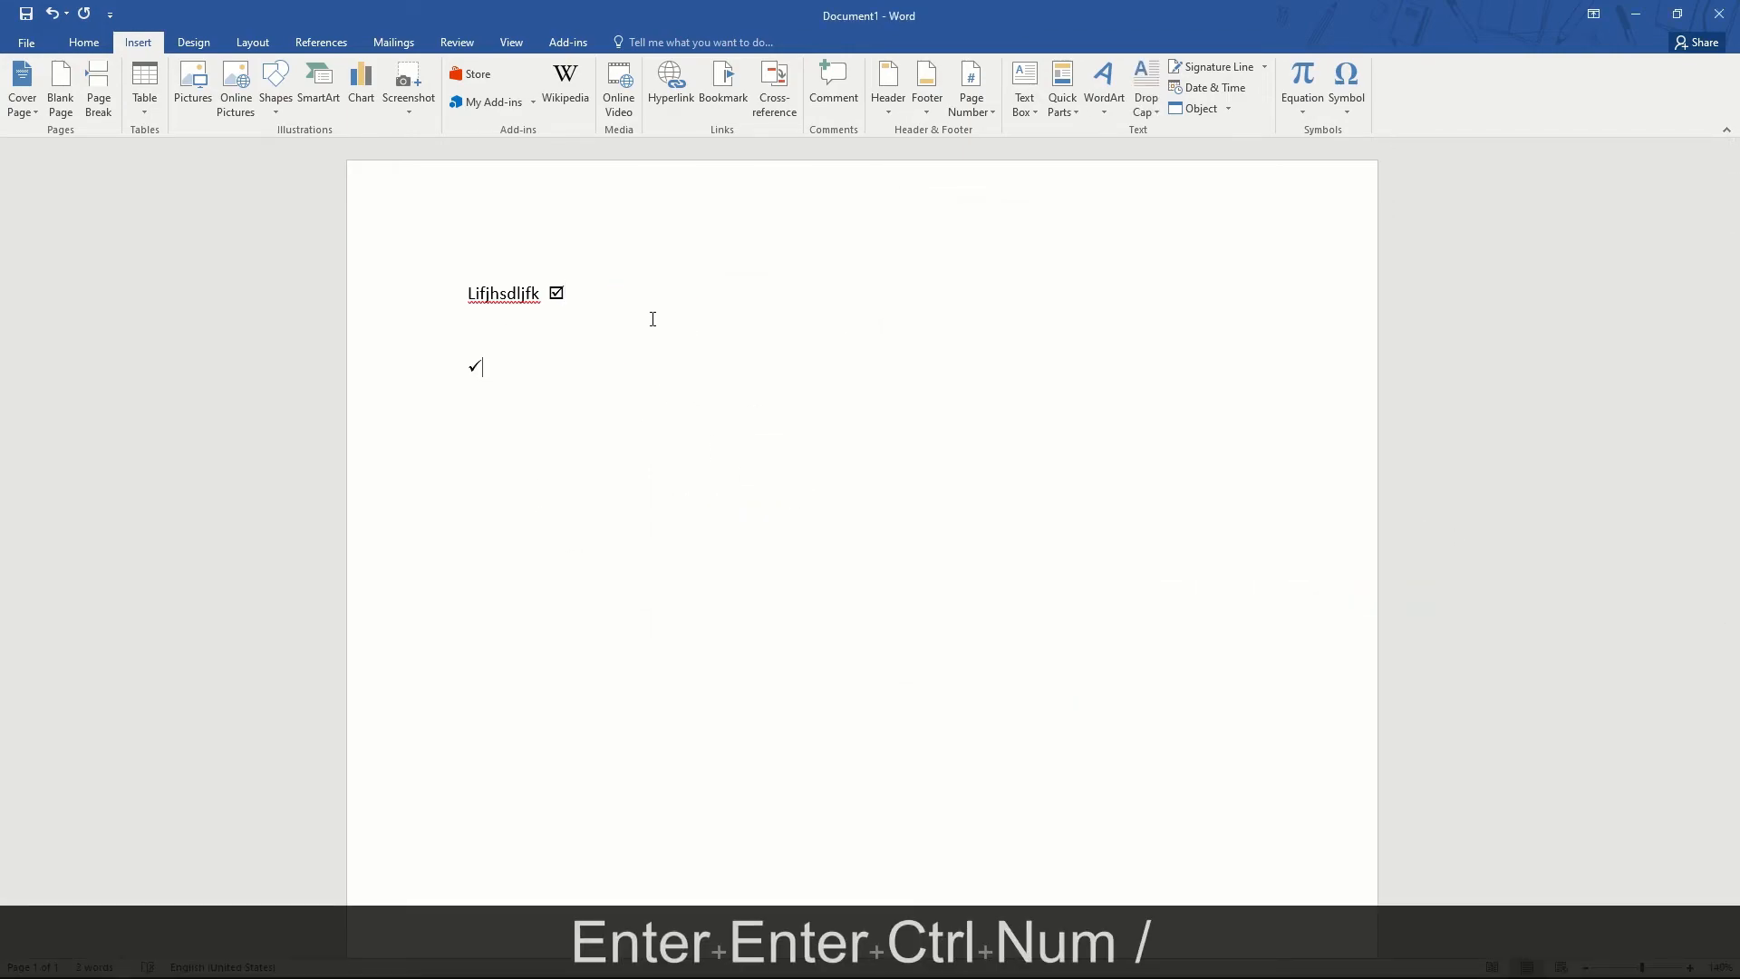
pyautogui.hotkey('ctrl', '/')
pyautogui.hotkey('ctrl', '/')
pyautogui.hotkey('ctrl', '/')
pyautogui.hotkey('ctrl', '/')
pyautogui.hotkey('ctrl', '/')
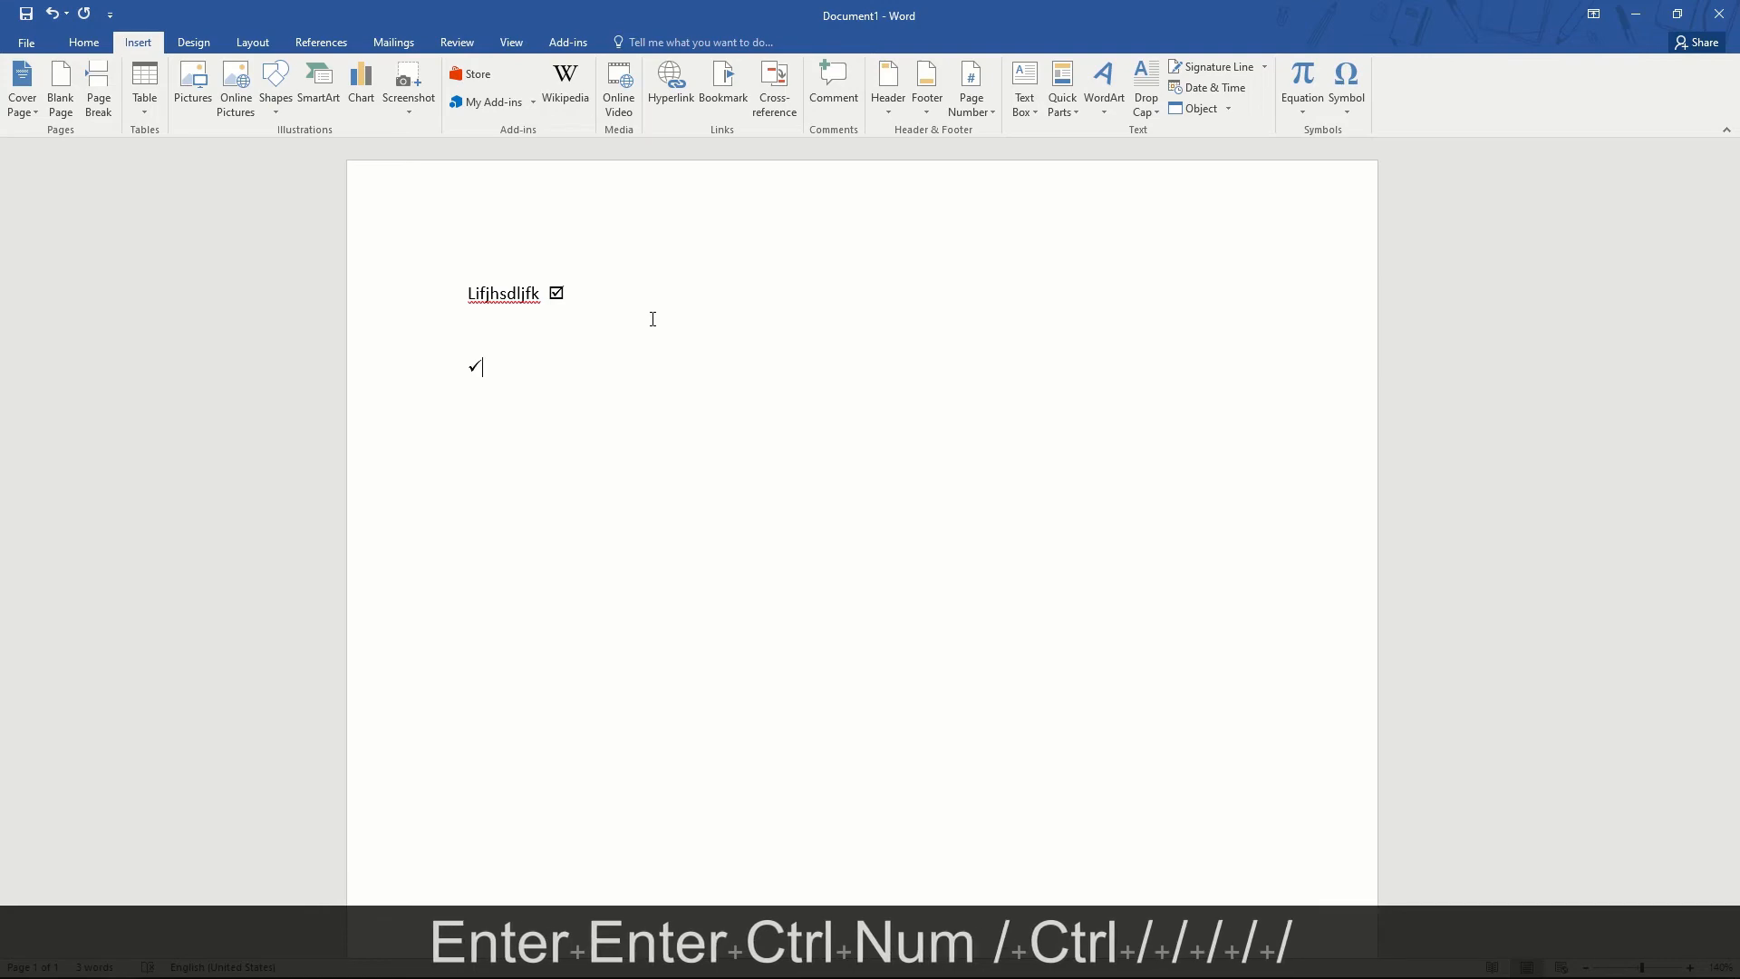
pyautogui.press('Return')
pyautogui.press('ctrl+KP_Divide')
pyautogui.press('Return')
pyautogui.press('ctrl+KP_Divide')
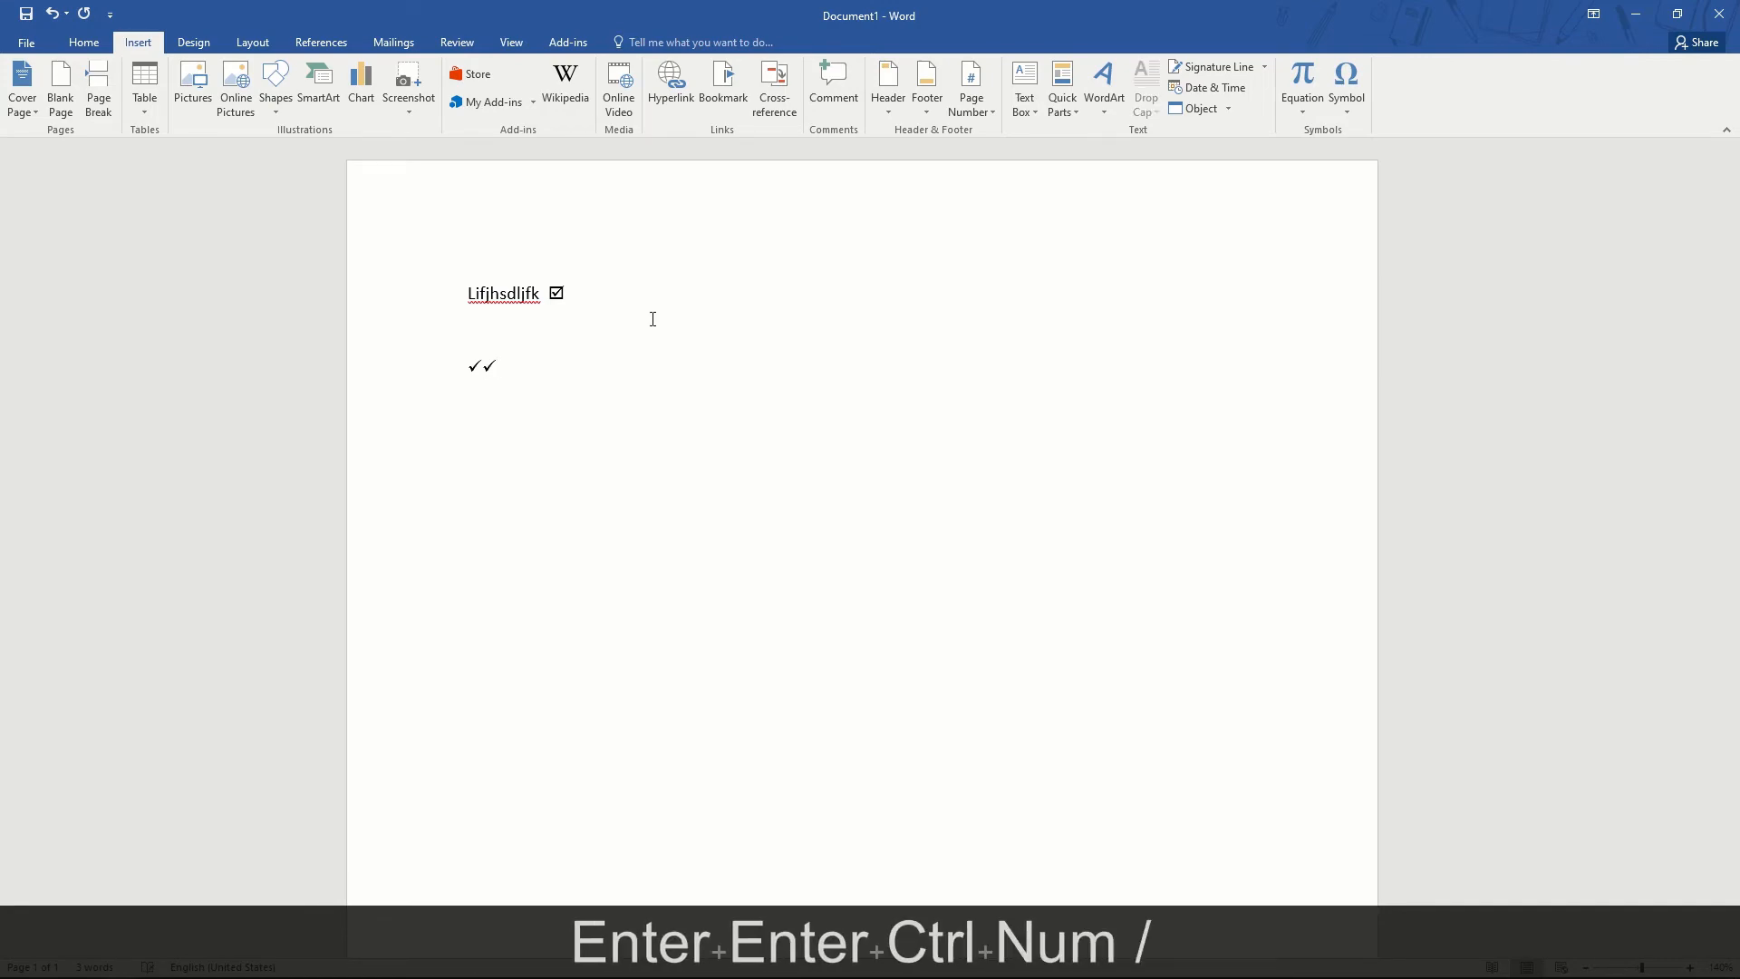
pyautogui.write('jsdkjflksdj')
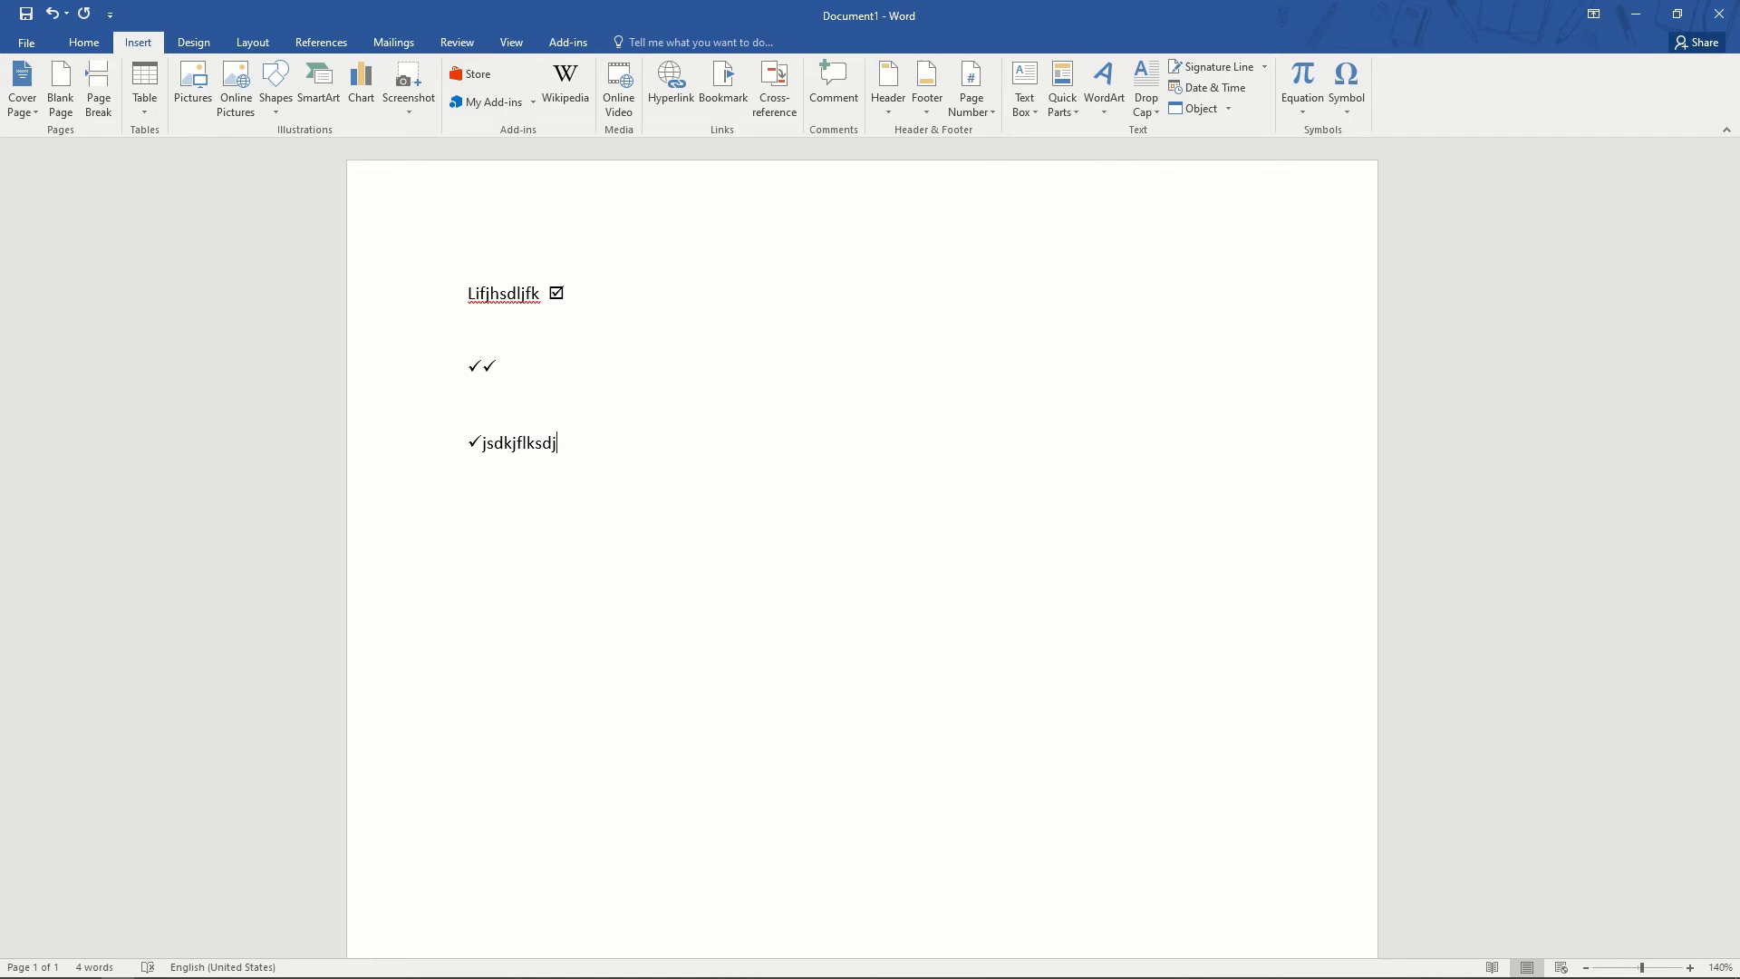
pyautogui.hotkey('ctrl', 'a')
pyautogui.press('Delete')
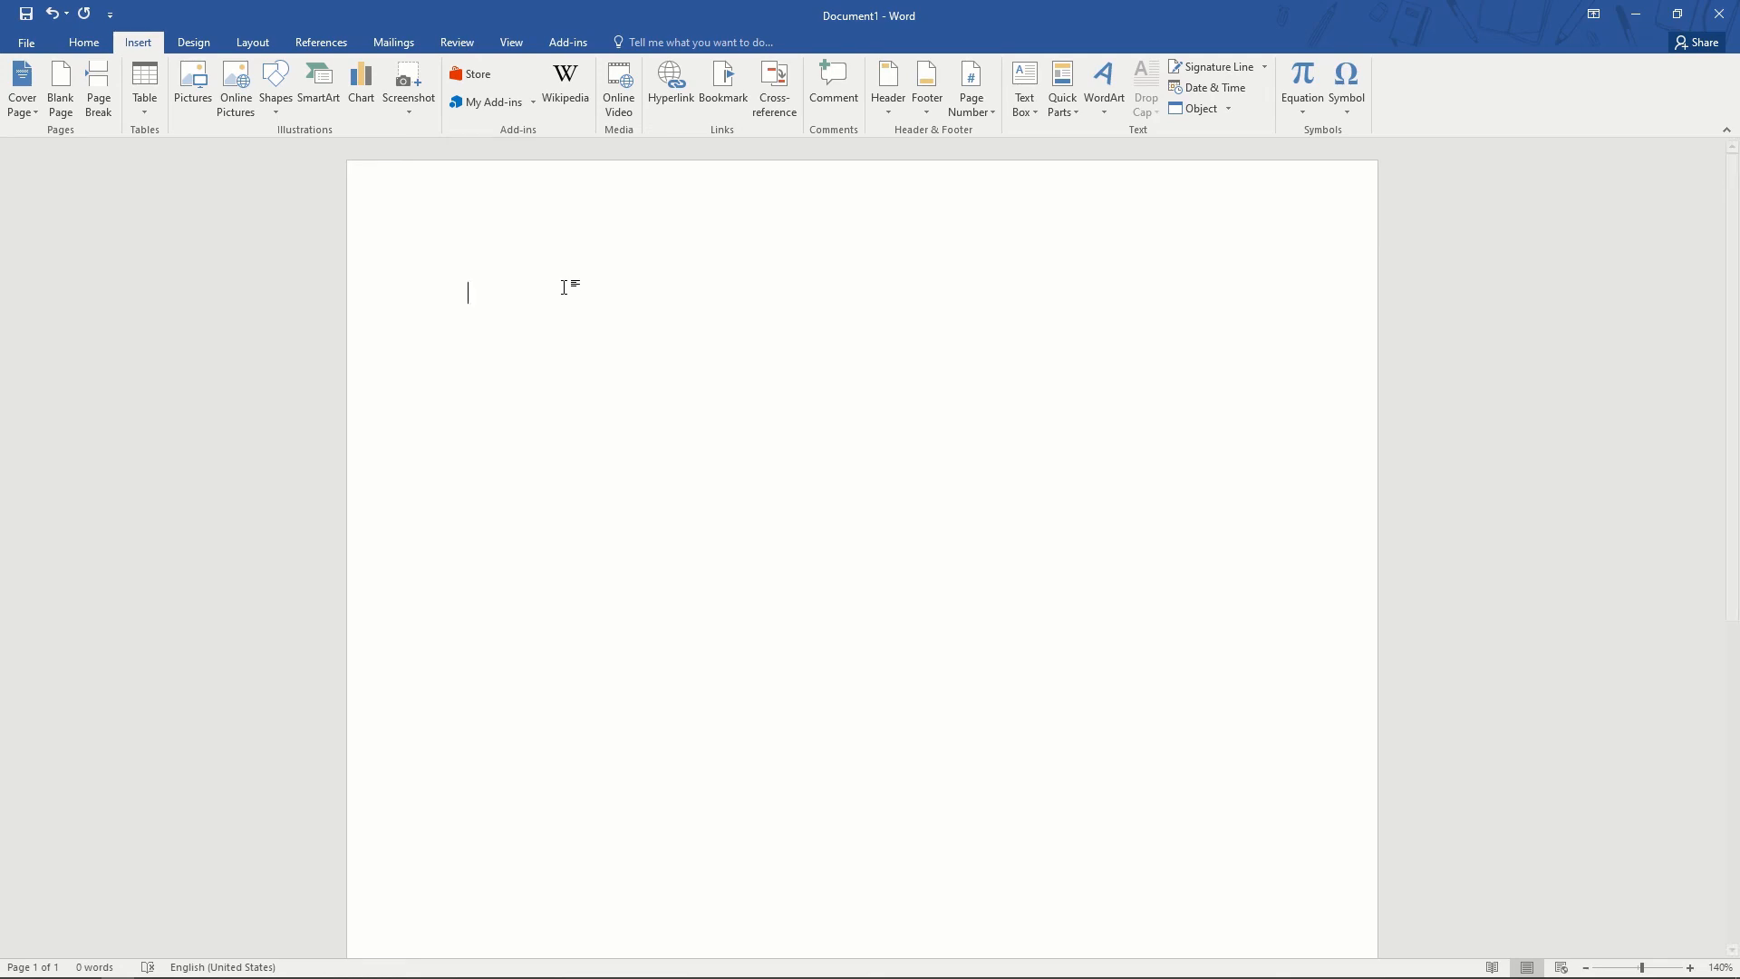
# - Browse the Table and Shapes menus on the Insert tab without inserting anything
pyautogui.click(145, 86)
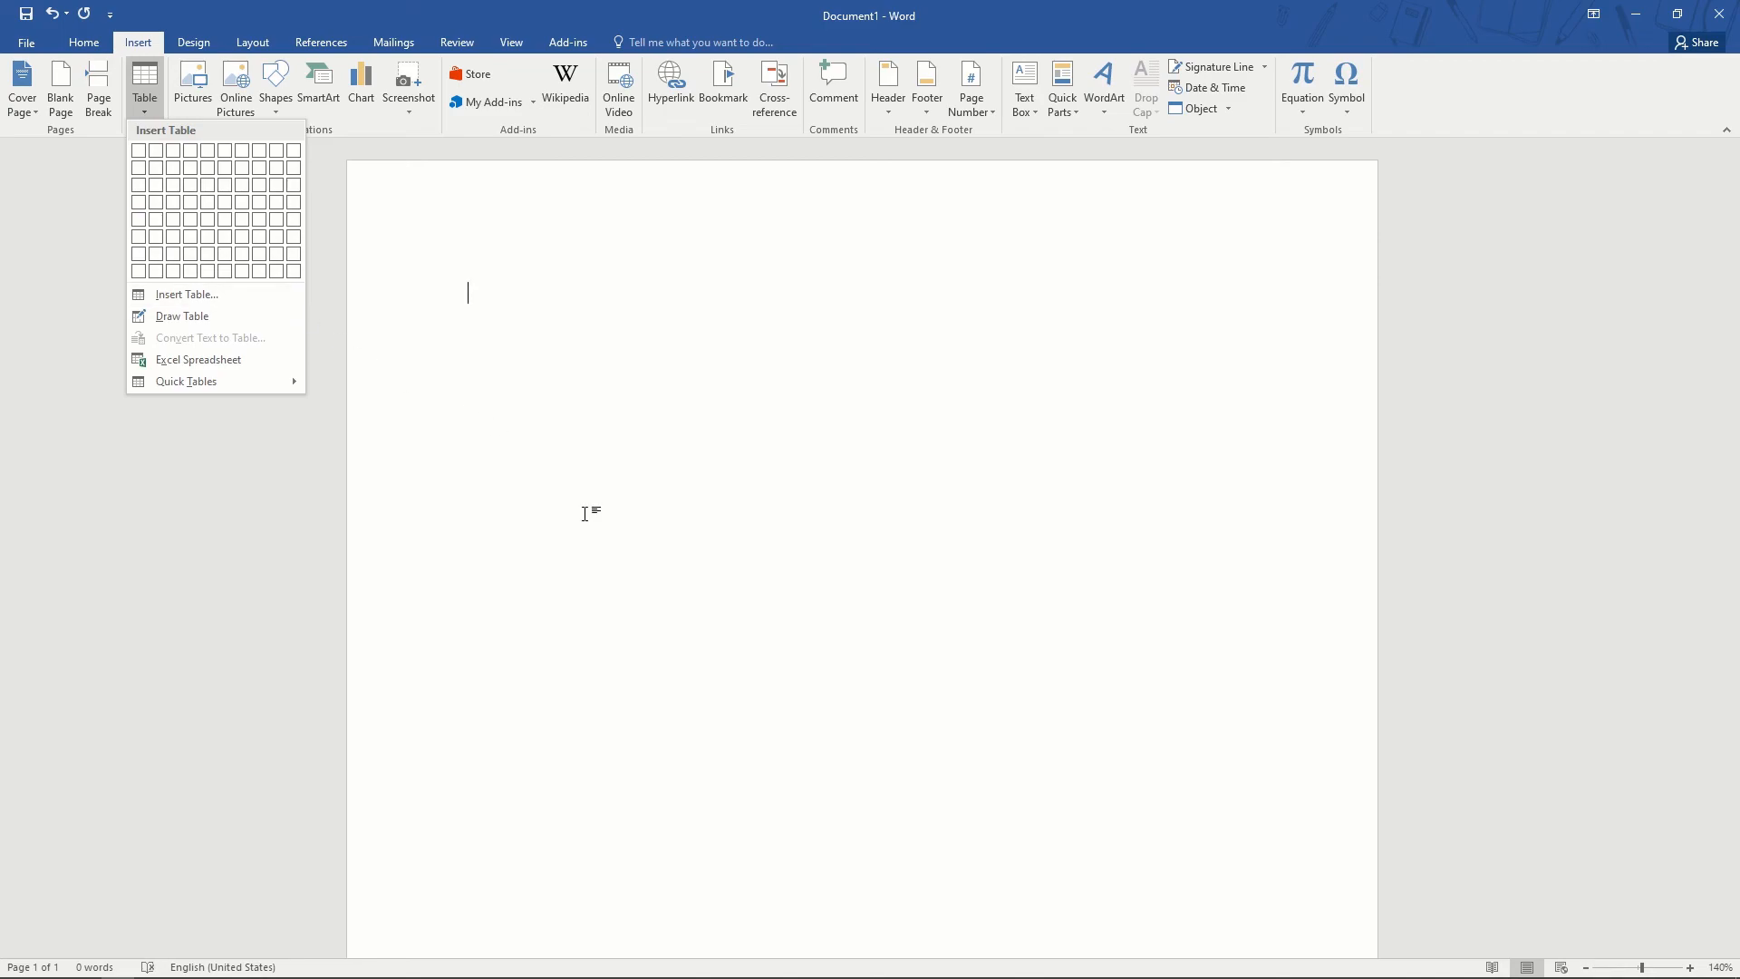
pyautogui.click(277, 101)
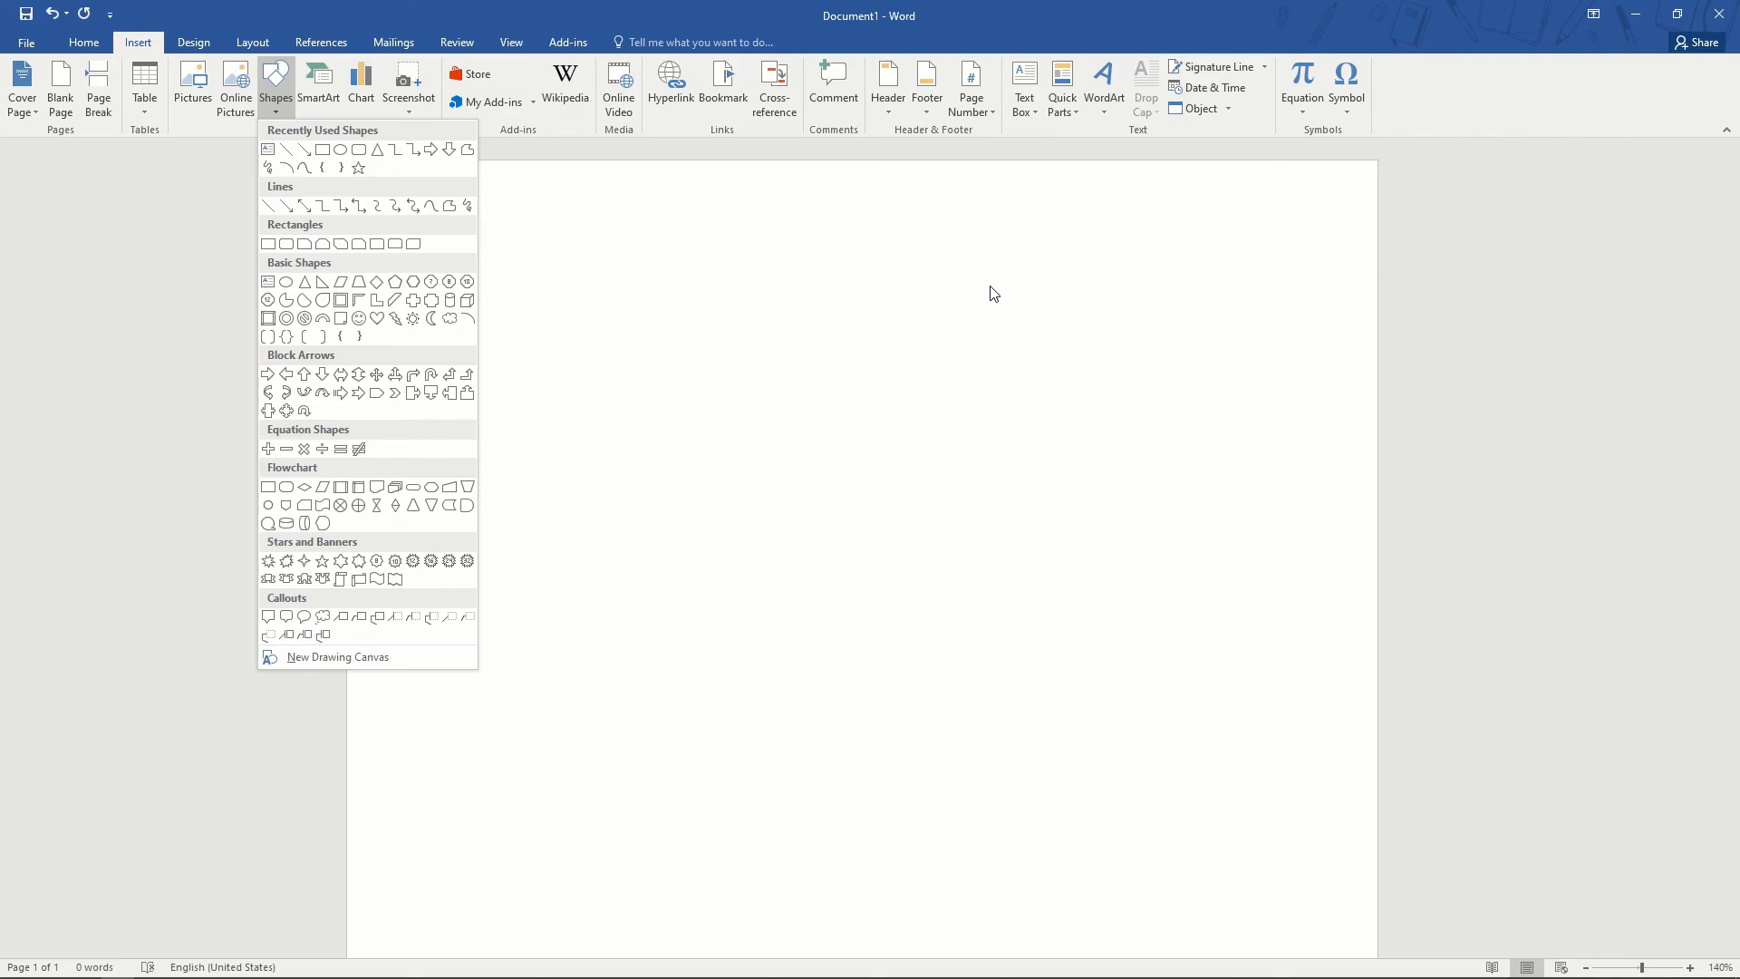
pyautogui.click(989, 247)
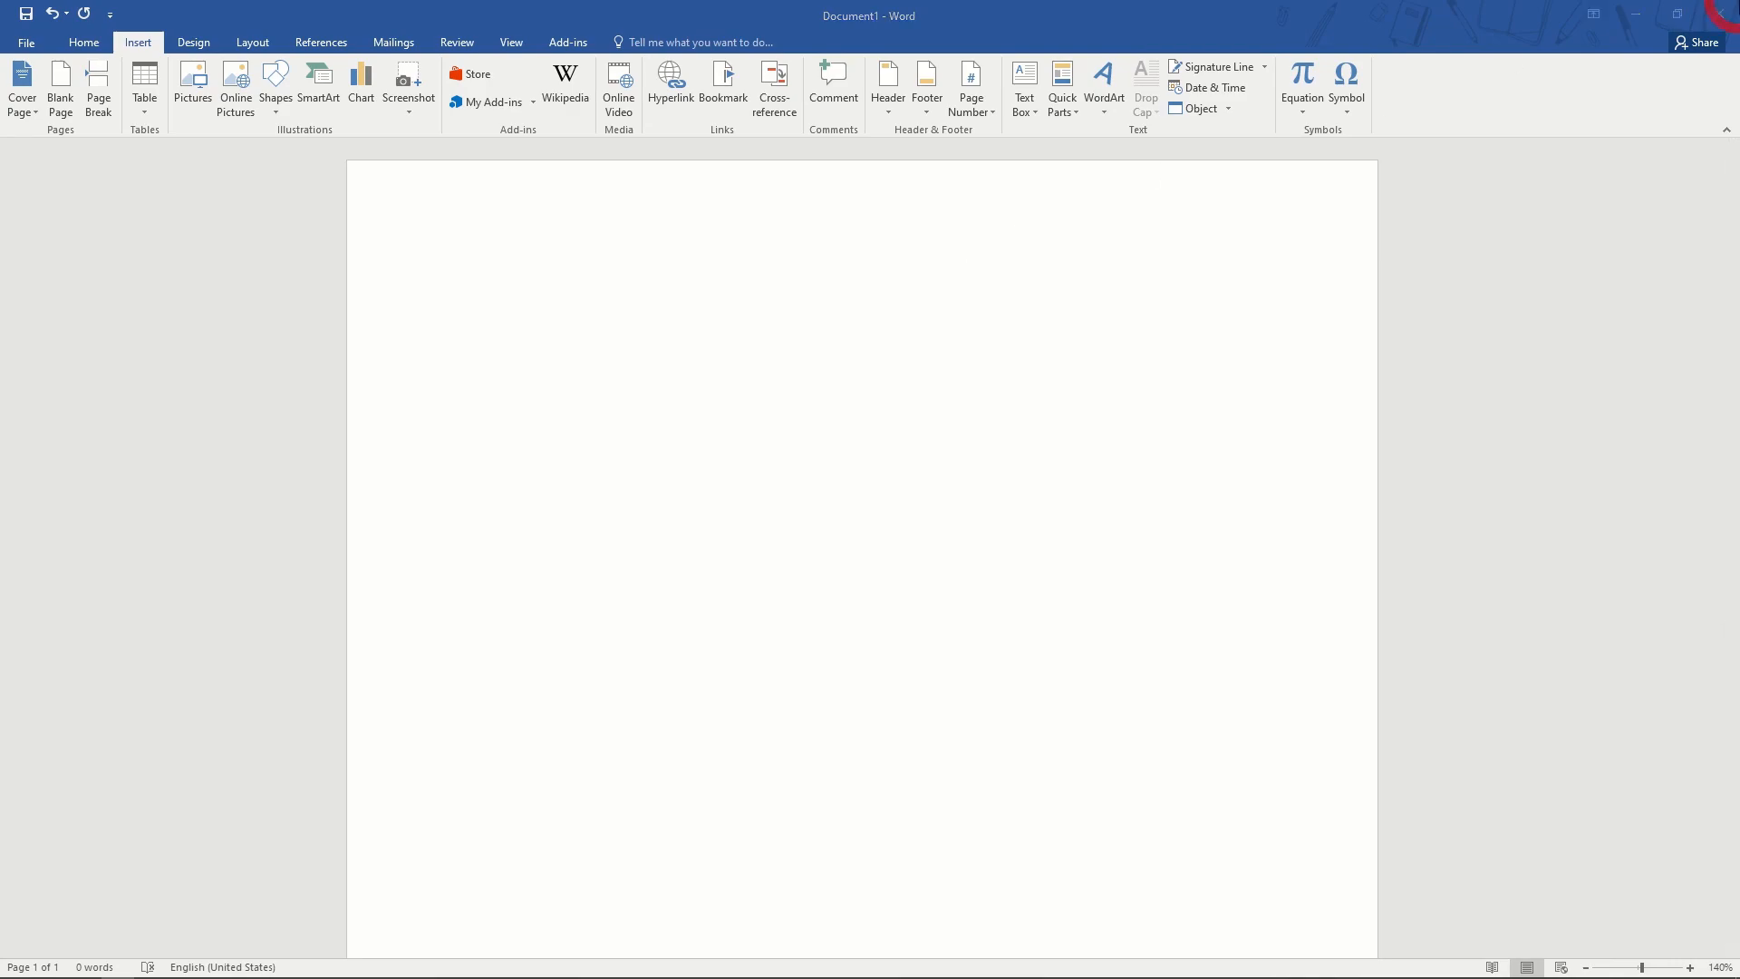
# - Close Word choosing Don't Save, then minimise Chrome to show the desktop
pyautogui.click(1719, 14)
pyautogui.click(872, 532)
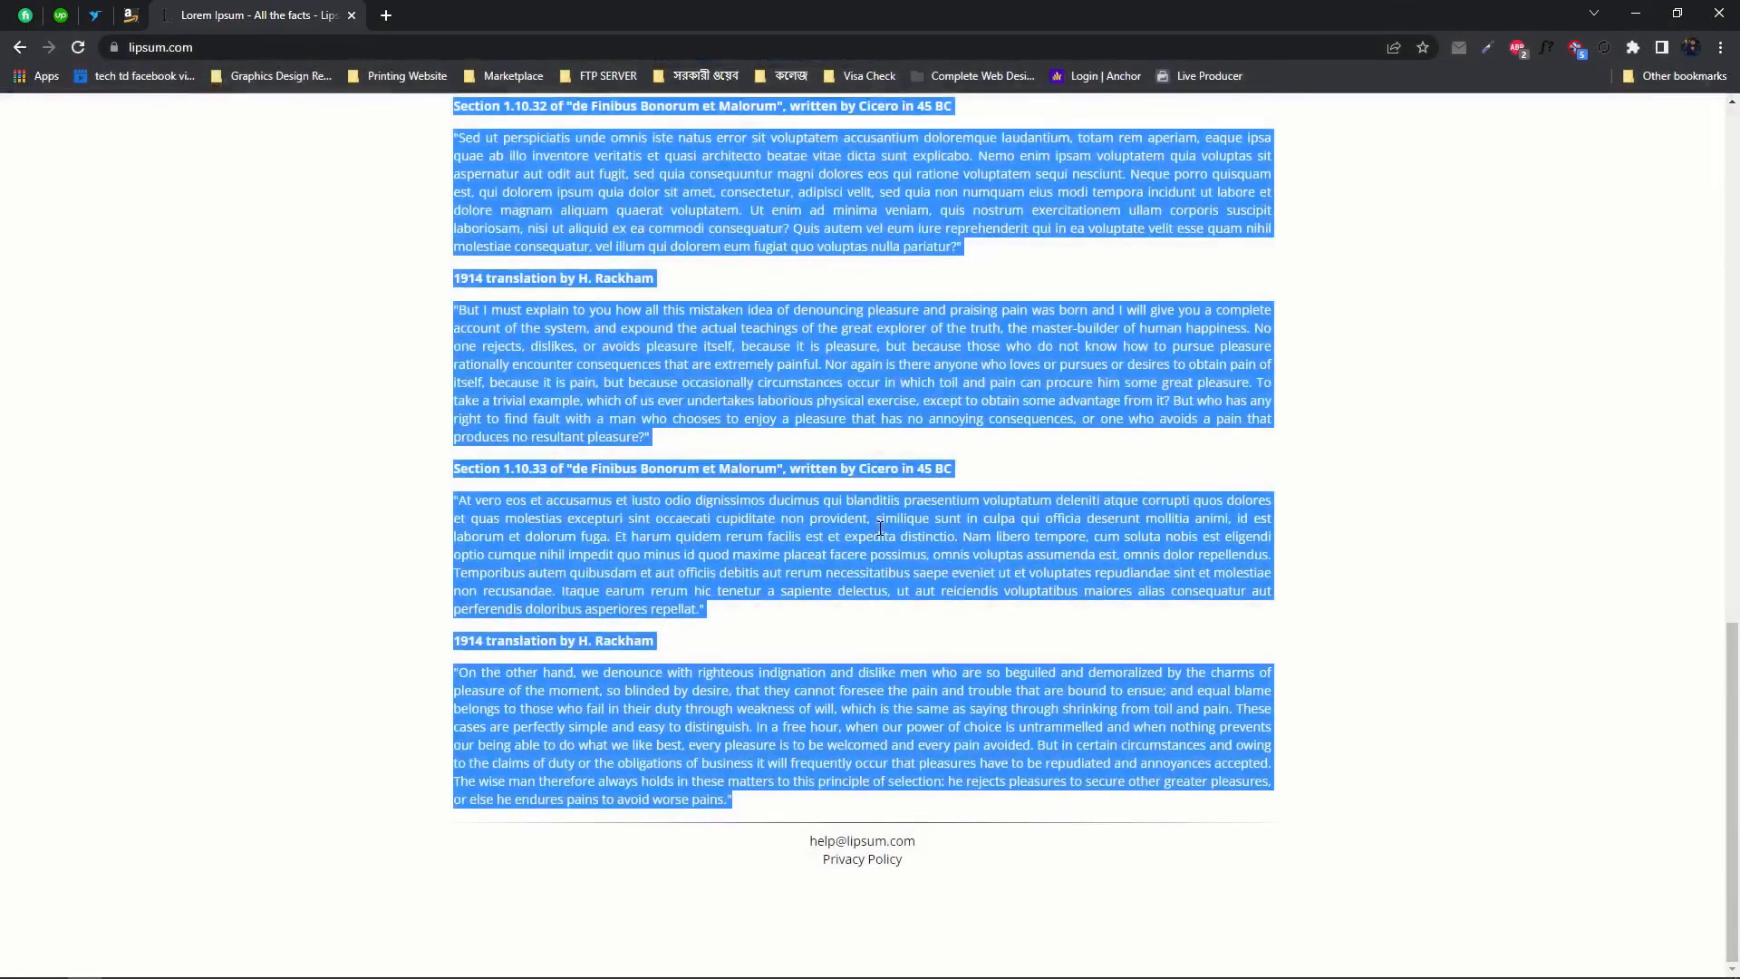
pyautogui.click(1637, 15)
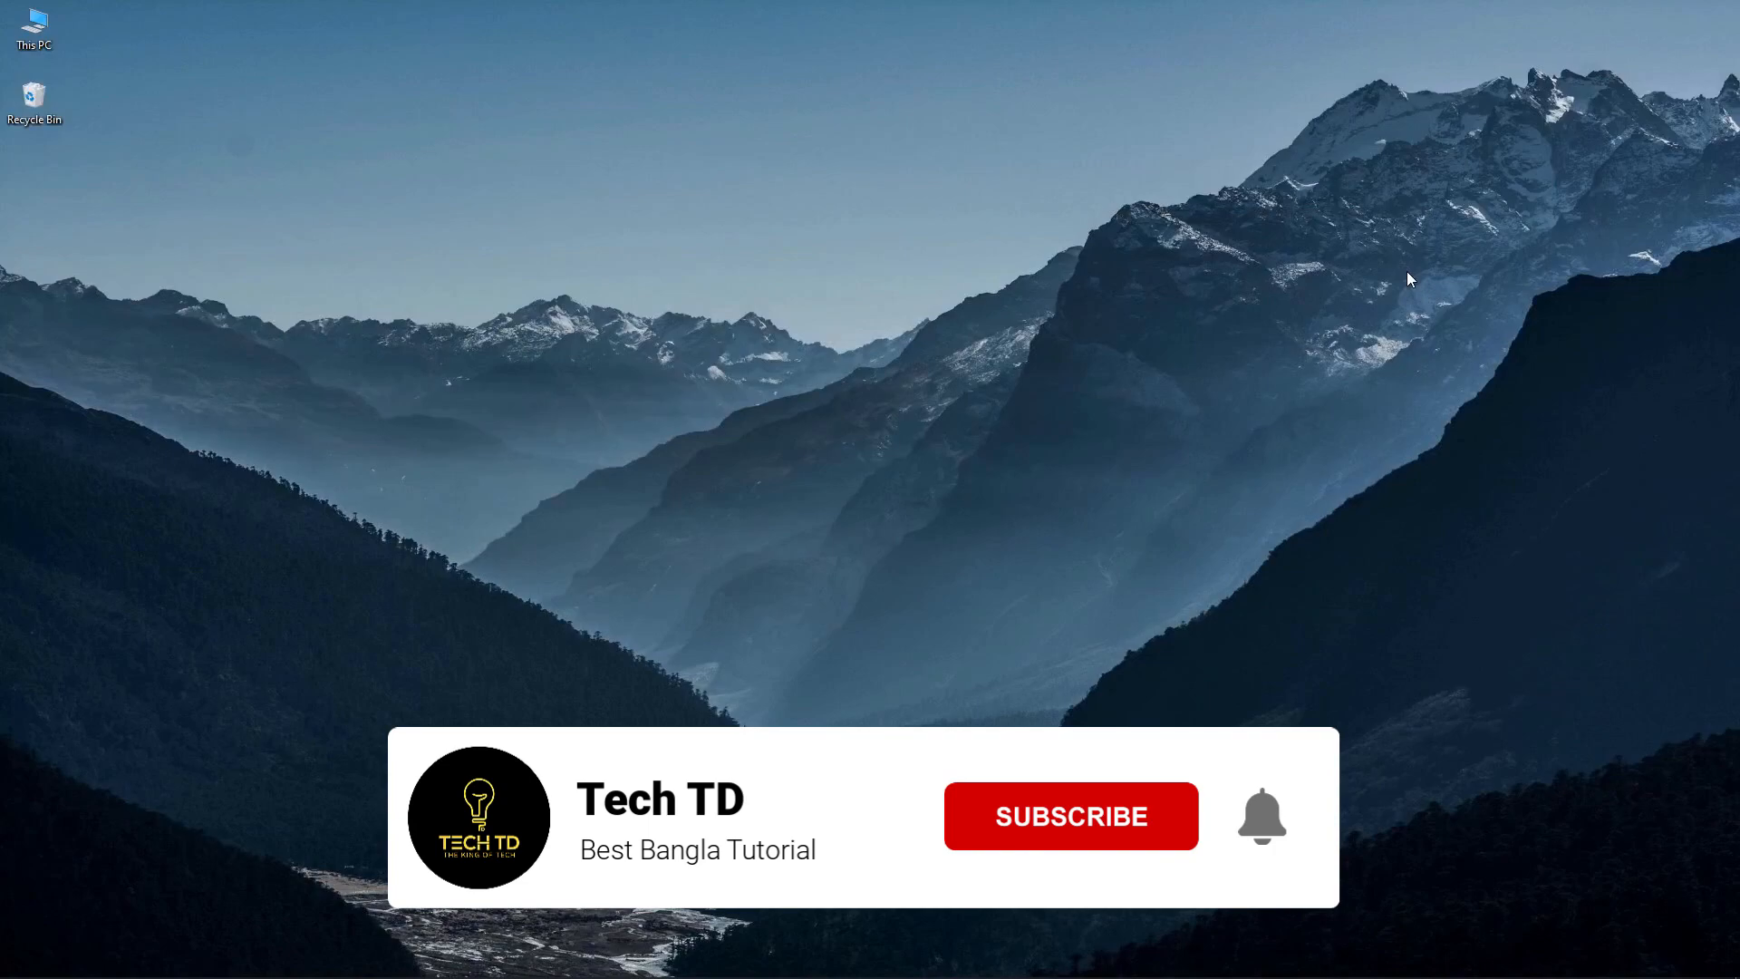